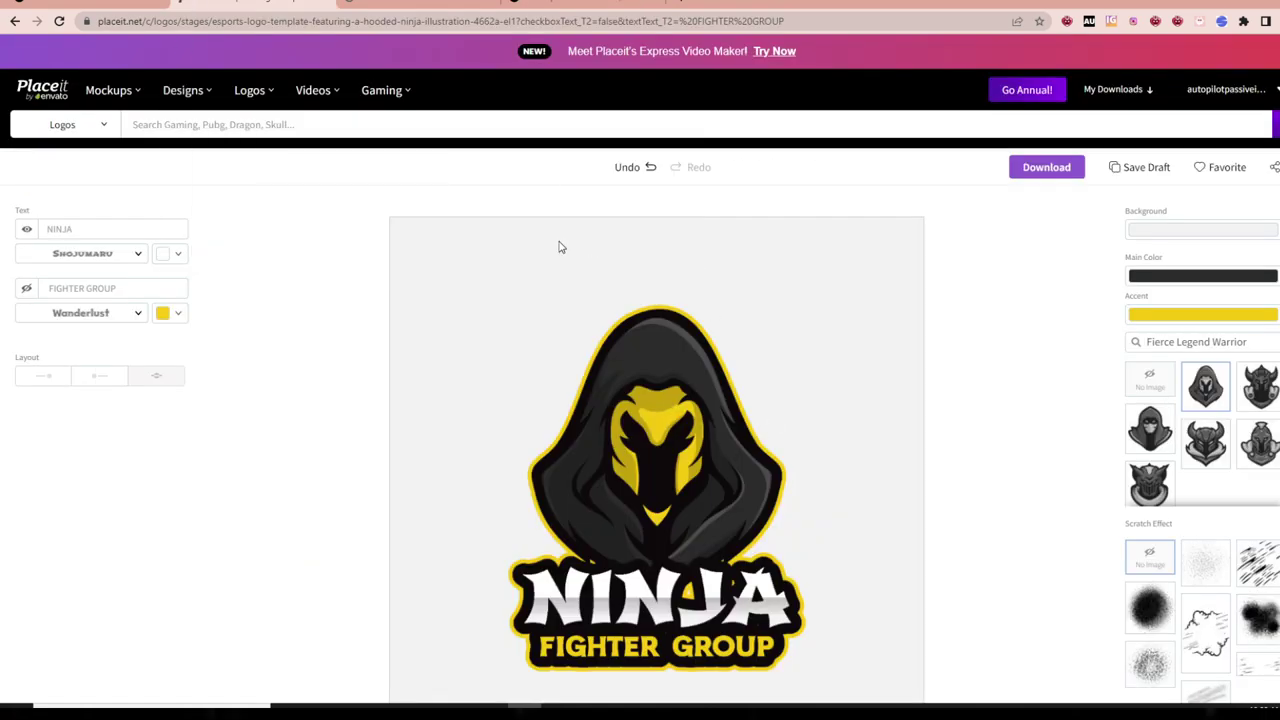
scroll(929, 325, "down", 1)
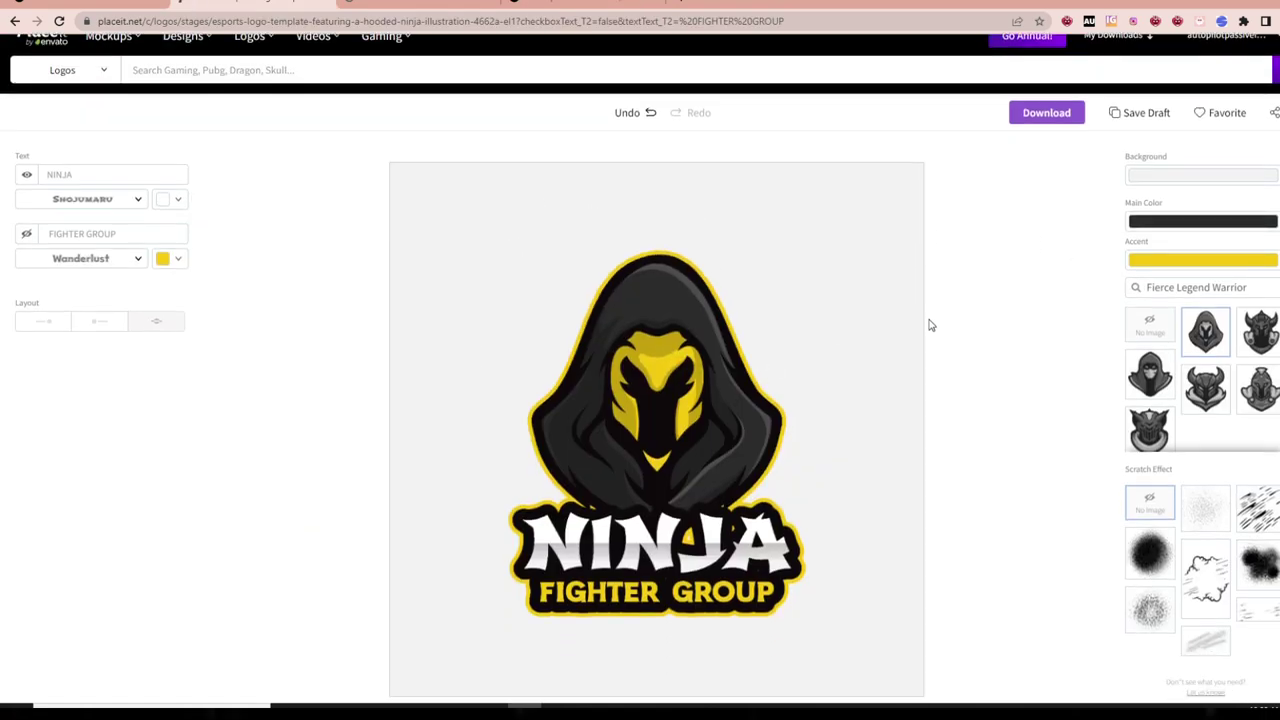
scroll(929, 325, "down", 3)
scroll(1006, 366, "up", 4)
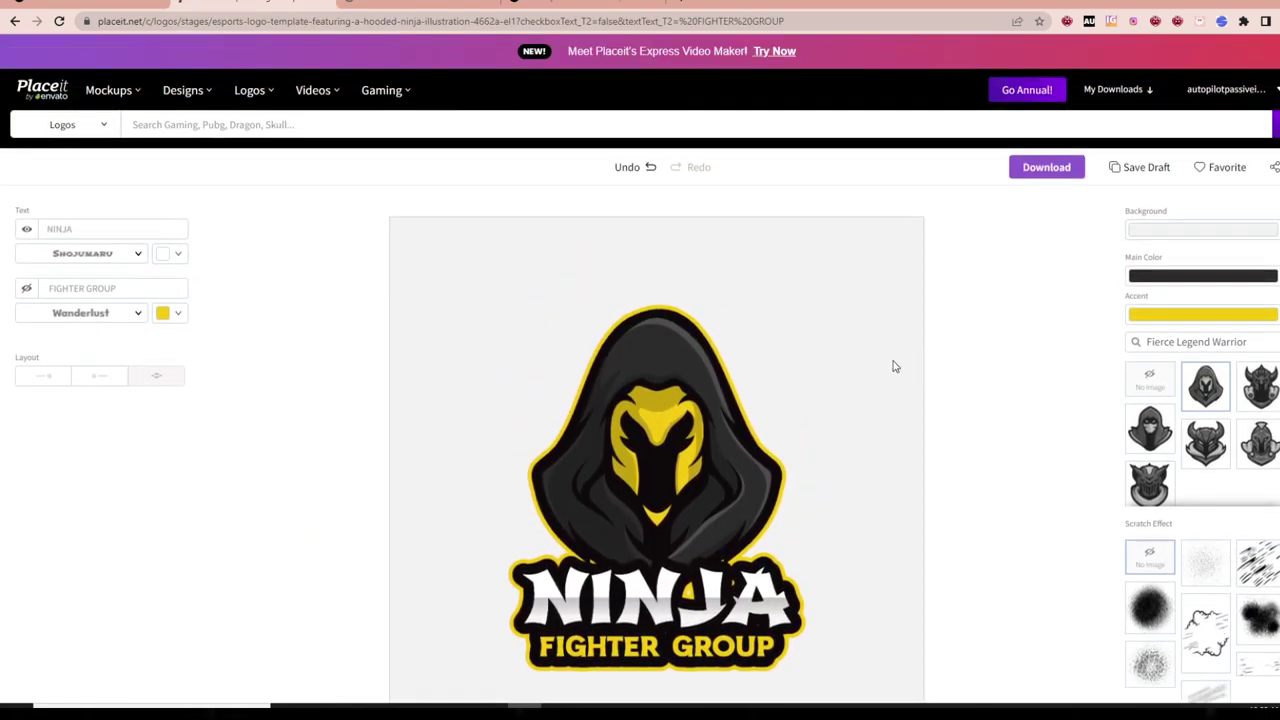
scroll(815, 371, "down", 1)
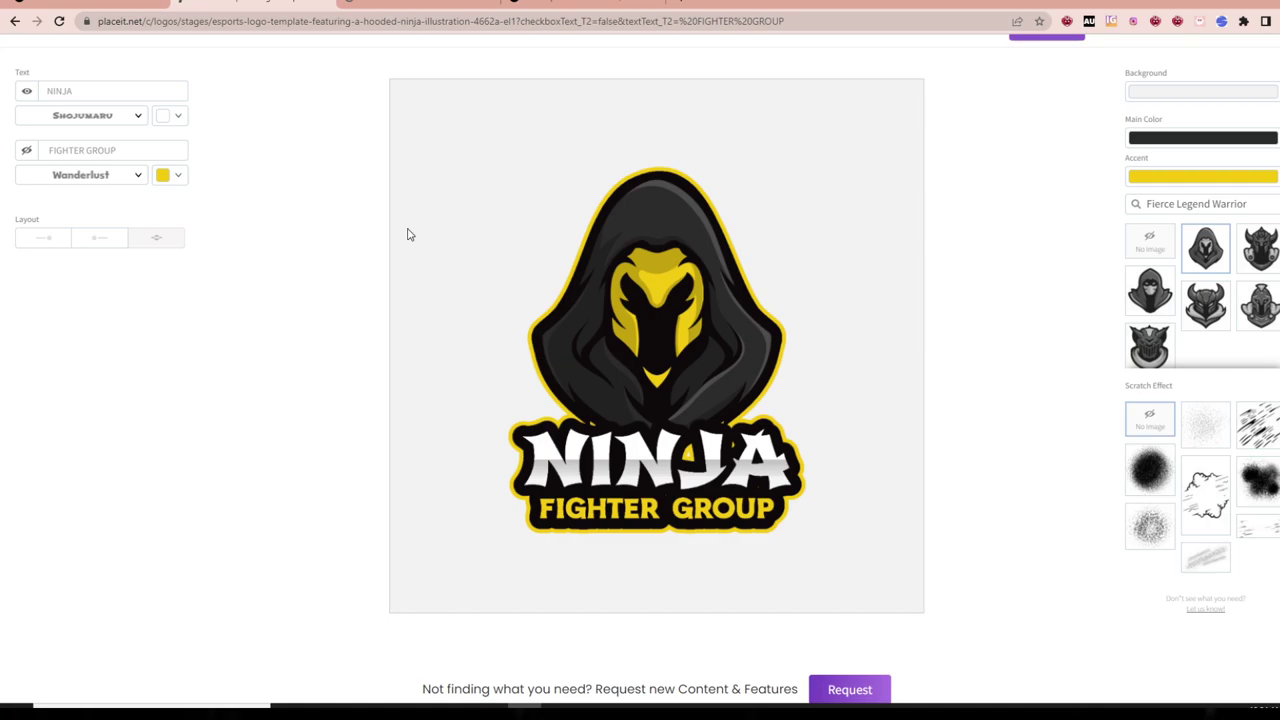
- Open the orange cobra gaming logo template from the similar templates in a new browser tab
scroll(554, 209, "down", 9)
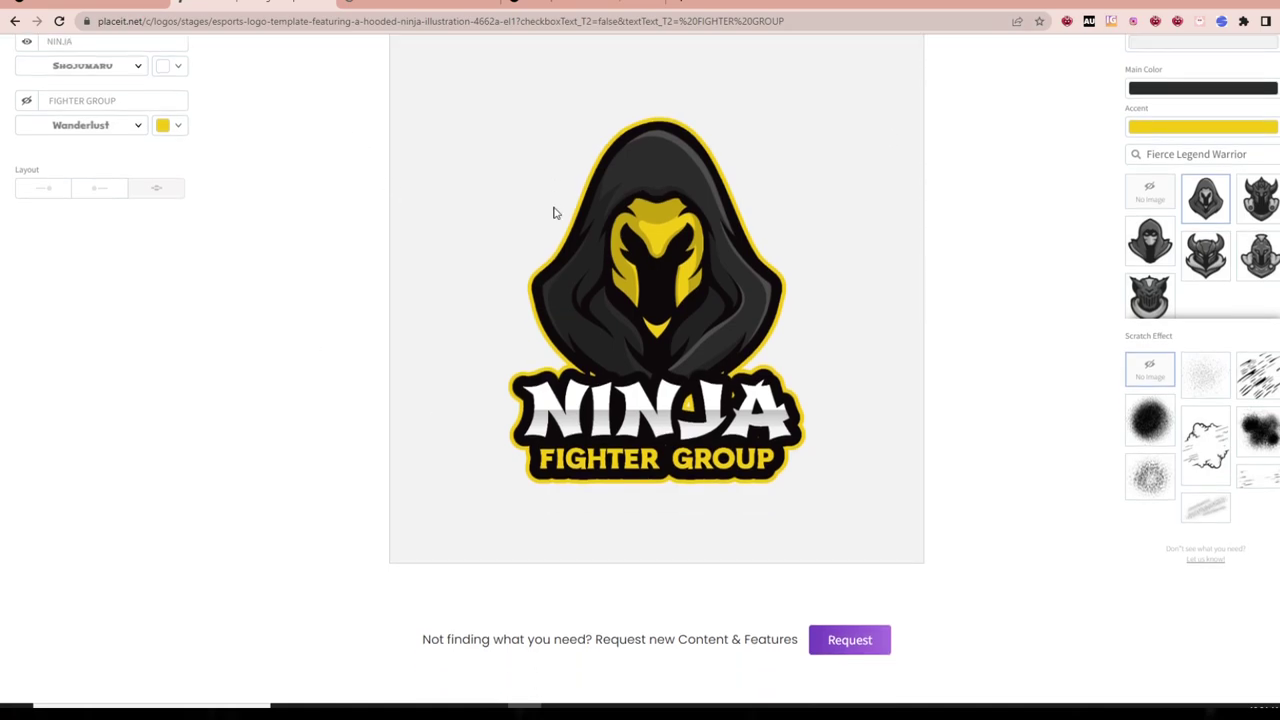
scroll(674, 471, "down", 4)
scroll(460, 494, "up", 4)
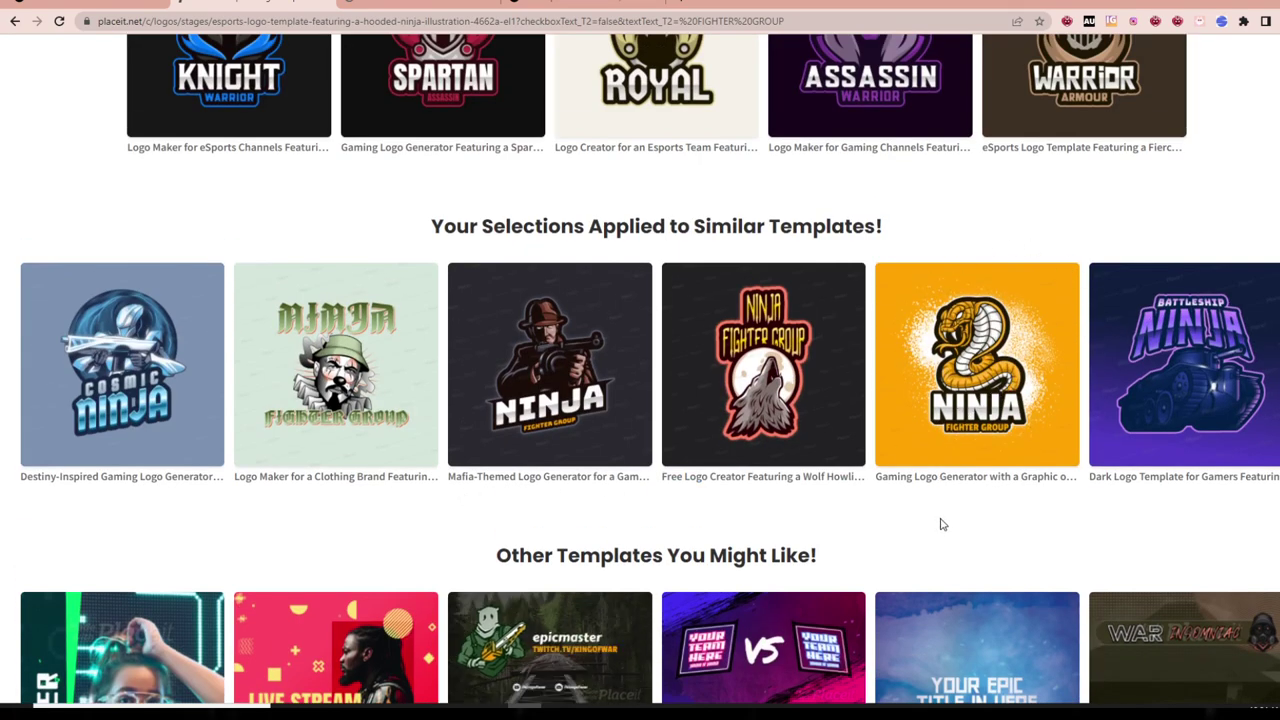
right_click(975, 367)
left_click(1038, 375)
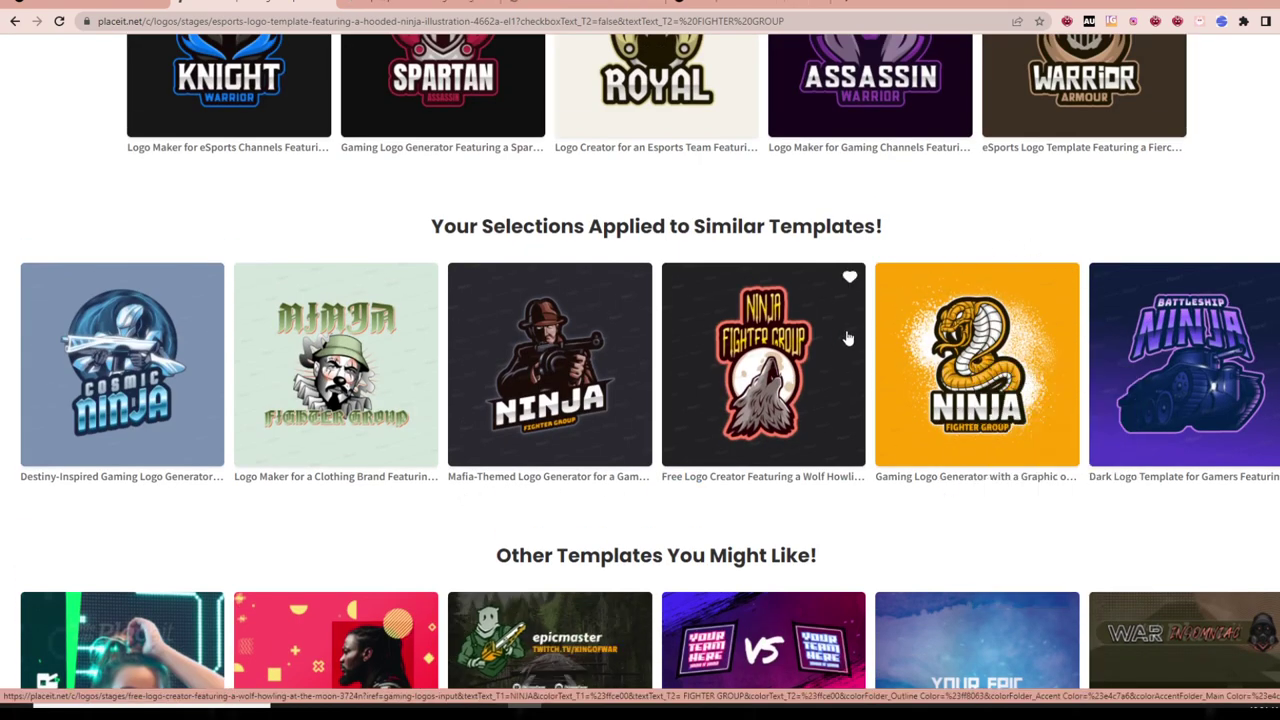
left_click(440, 4)
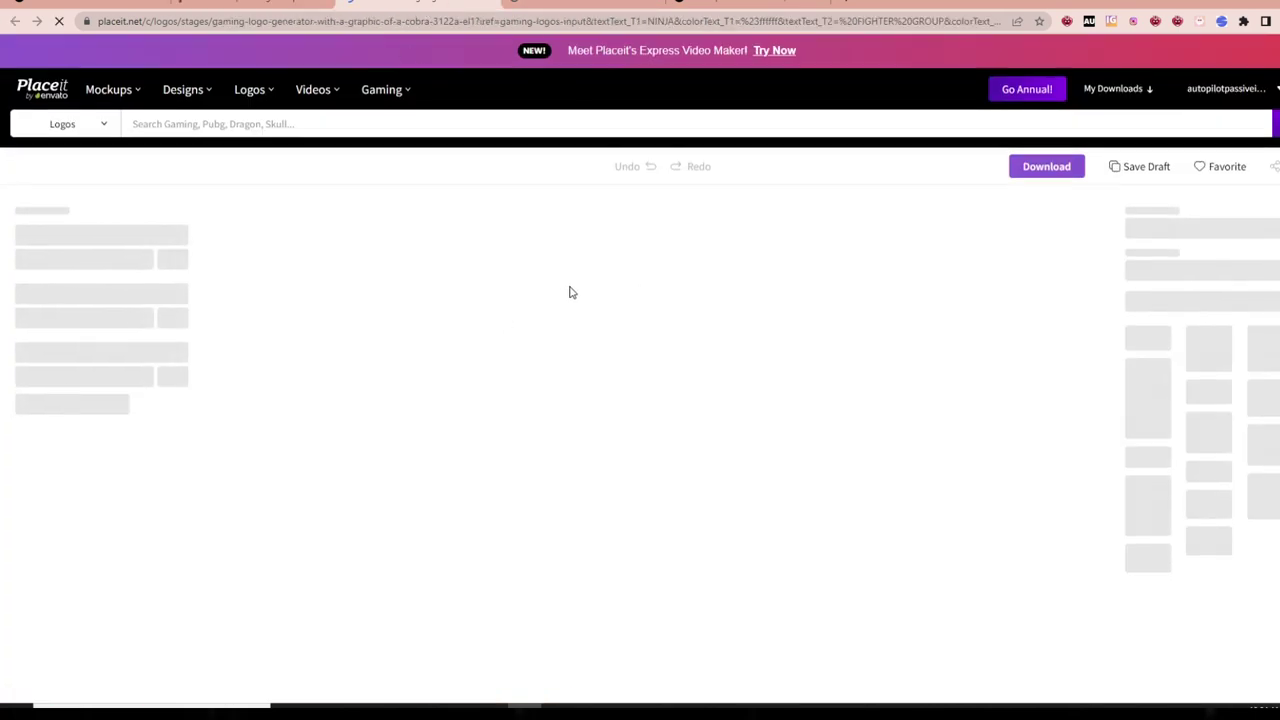
scroll(569, 289, "down", 2)
scroll(691, 243, "up", 2)
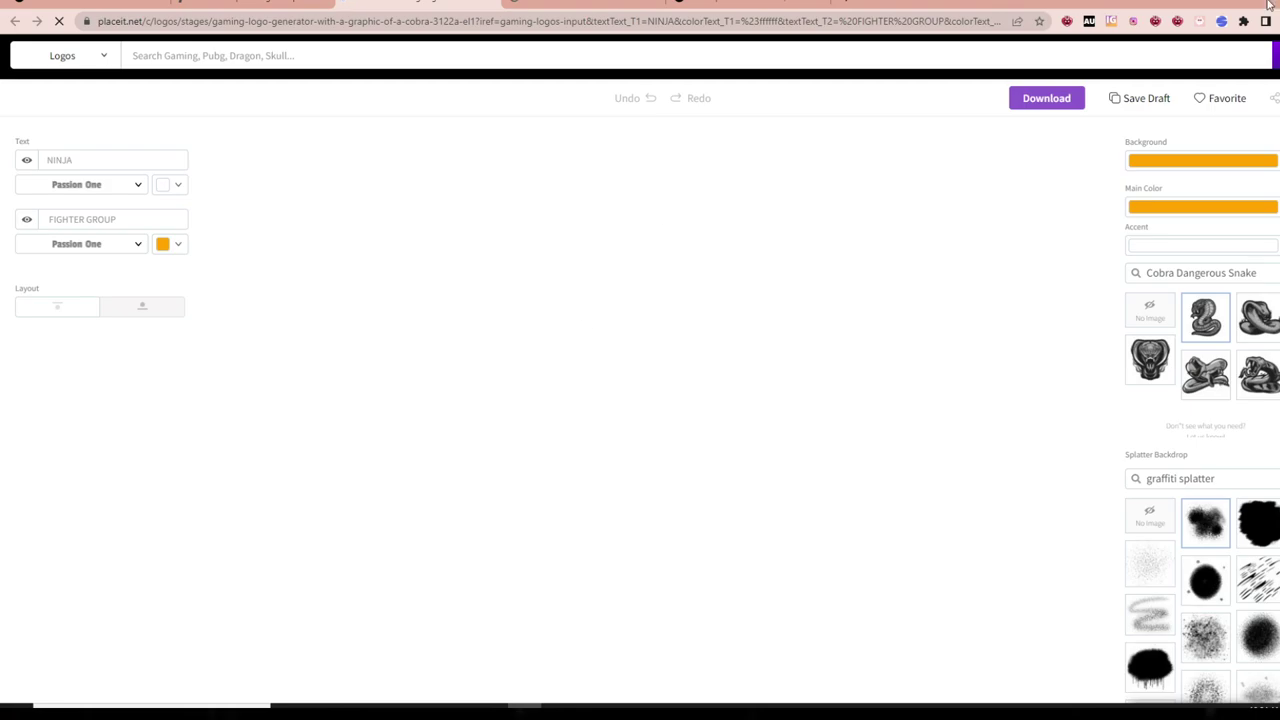
- Search the web for viper in a separate browser tab
left_click(846, 2)
type("viper")
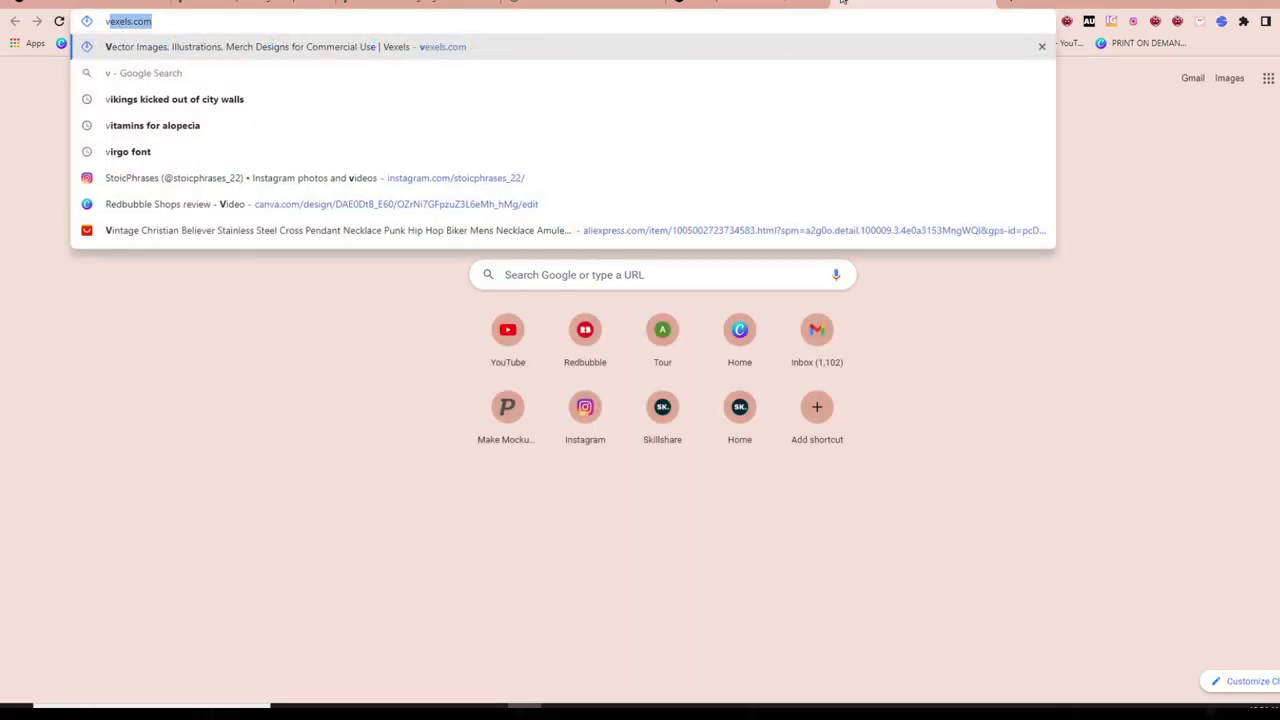
key("Return")
left_click(327, 6)
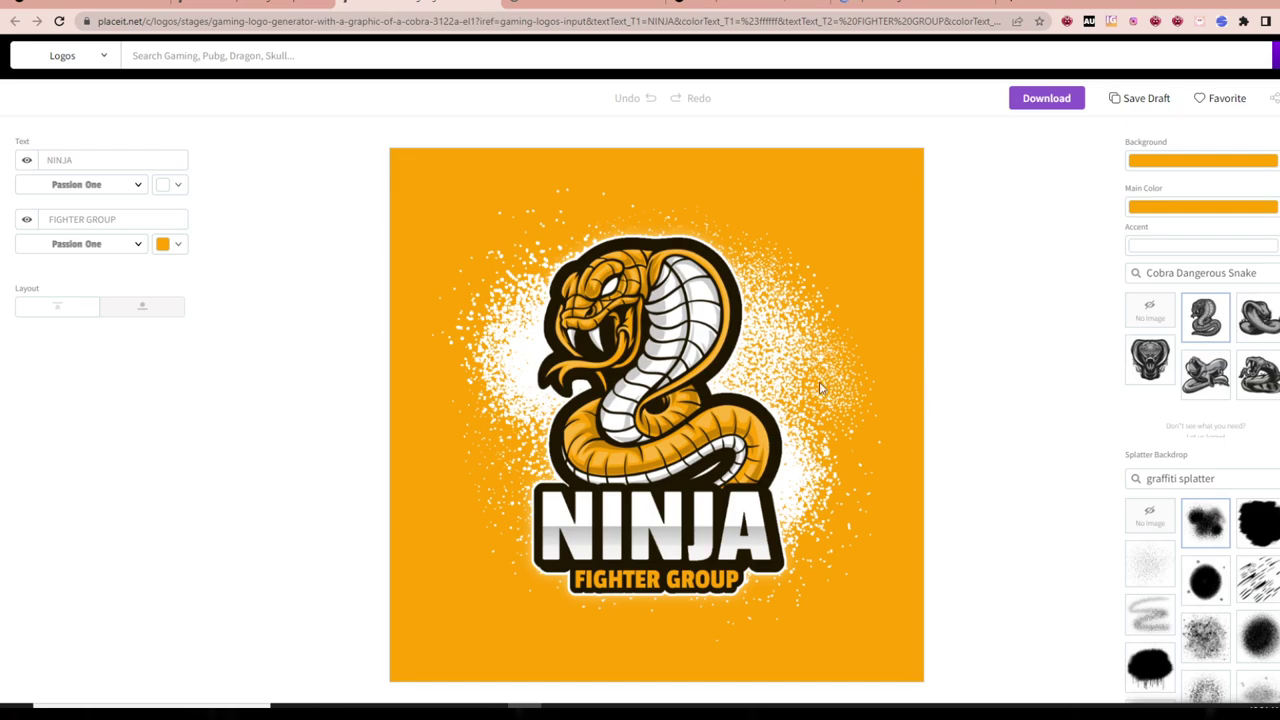
left_click(936, 8)
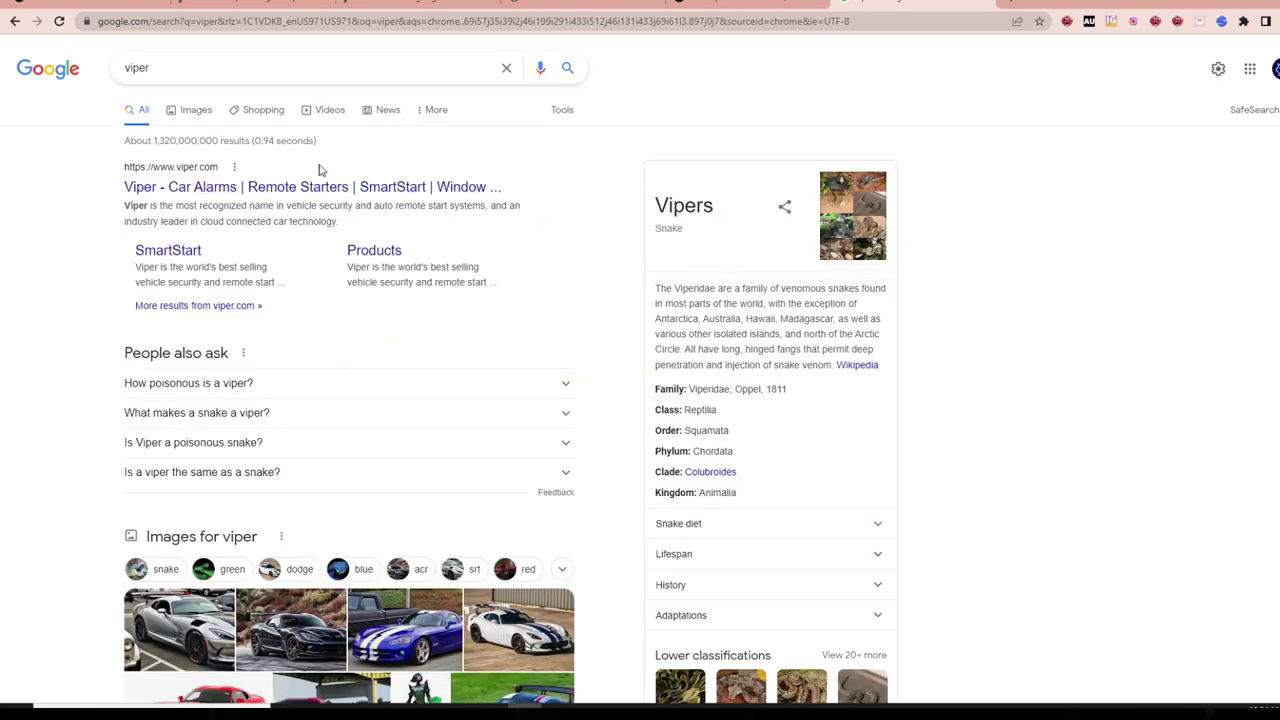
- Replace the web search with cobra and dismiss the location permission request
left_click(247, 75)
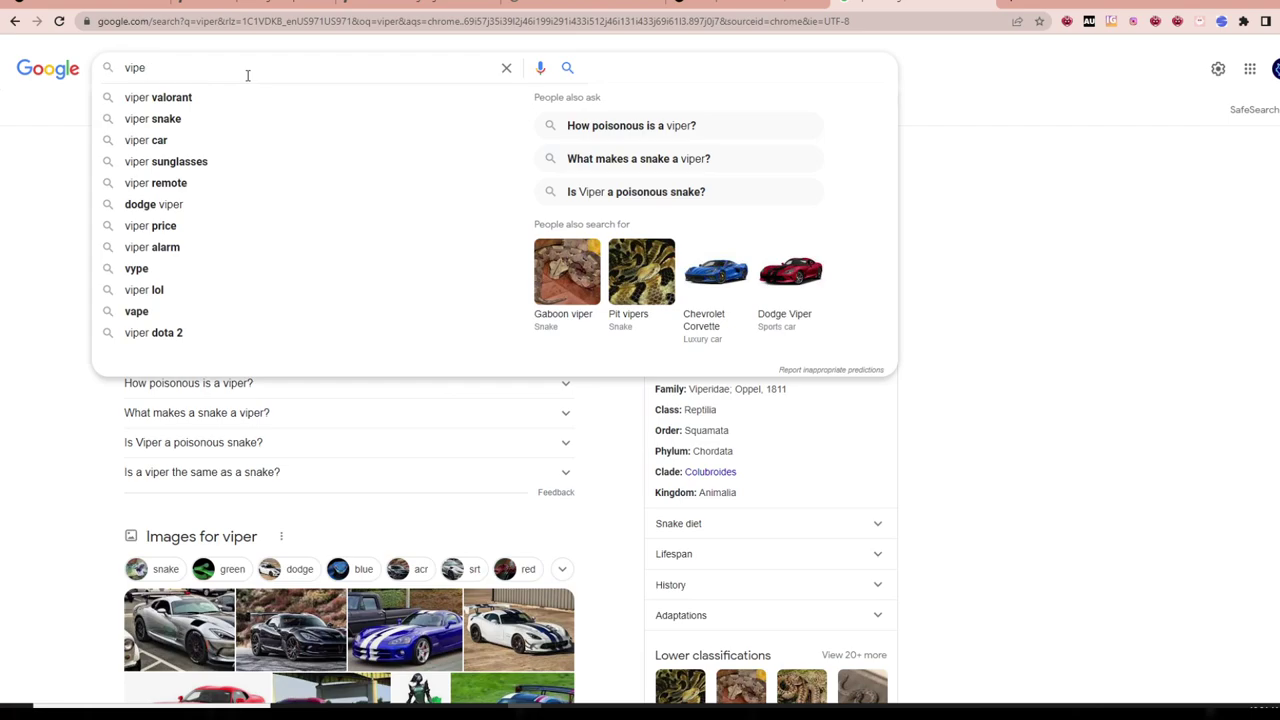
key("BackSpace")
key("BackSpace")
key("BackSpace")
key("BackSpace")
type("cobra")
key("Return")
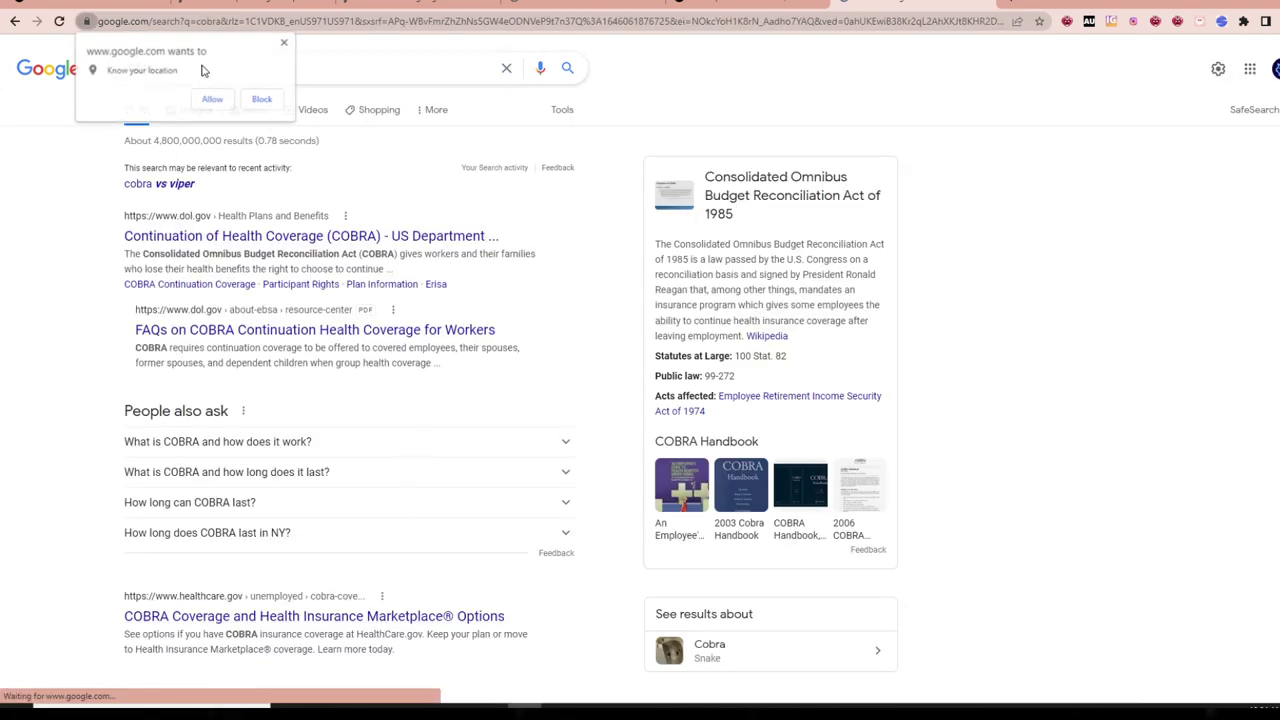
left_click(284, 43)
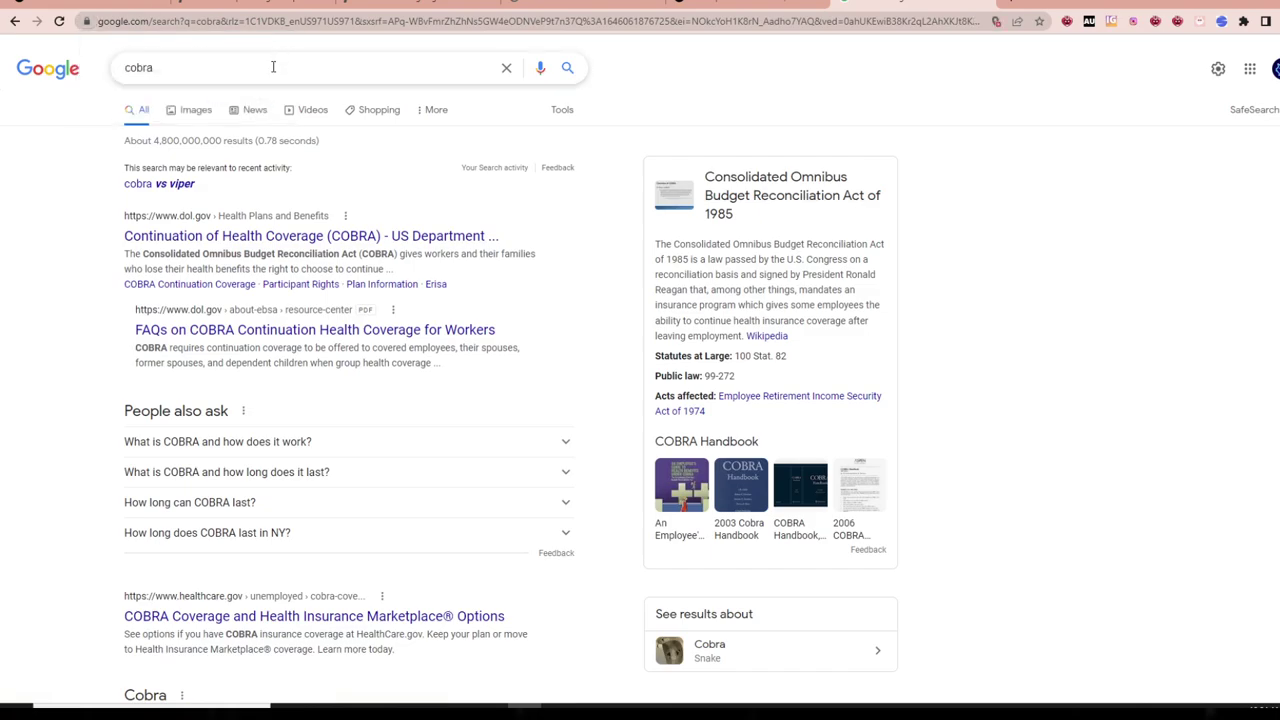
- Extend the web search to cobra mustang
left_click(273, 67)
type("musta")
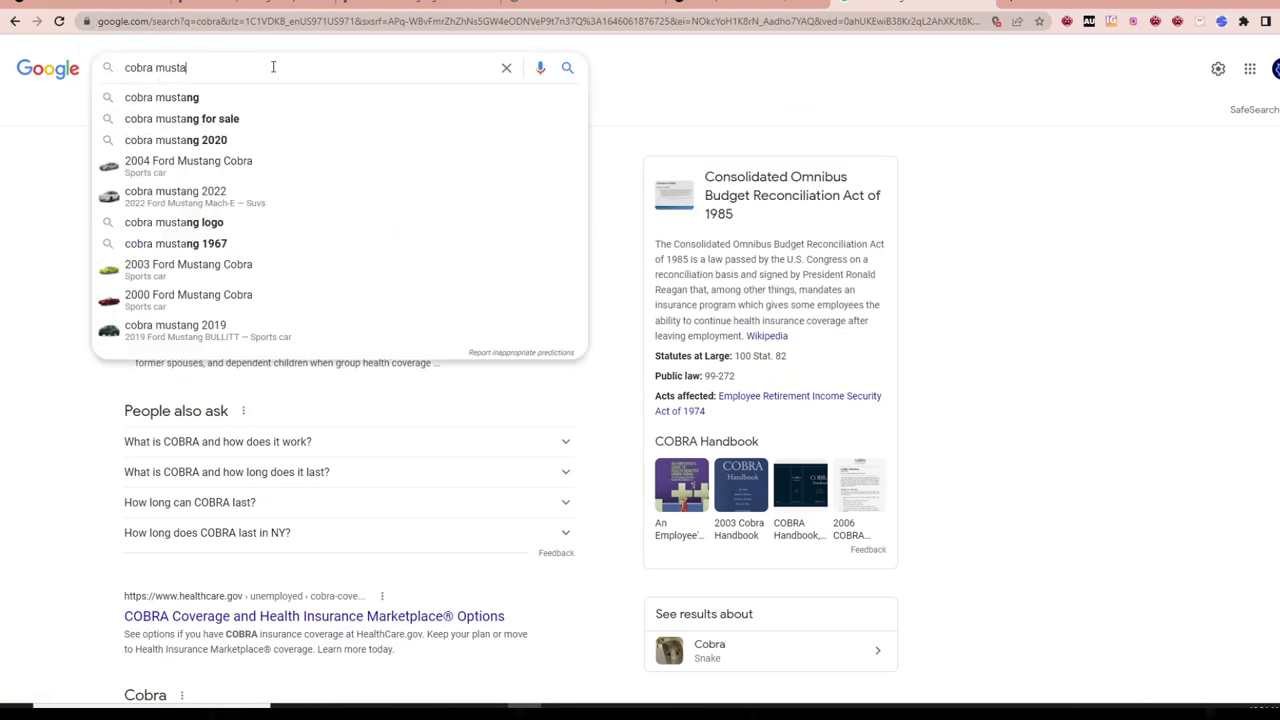
type("ng")
key("BackSpace")
key("BackSpace")
type("ng")
key("Return")
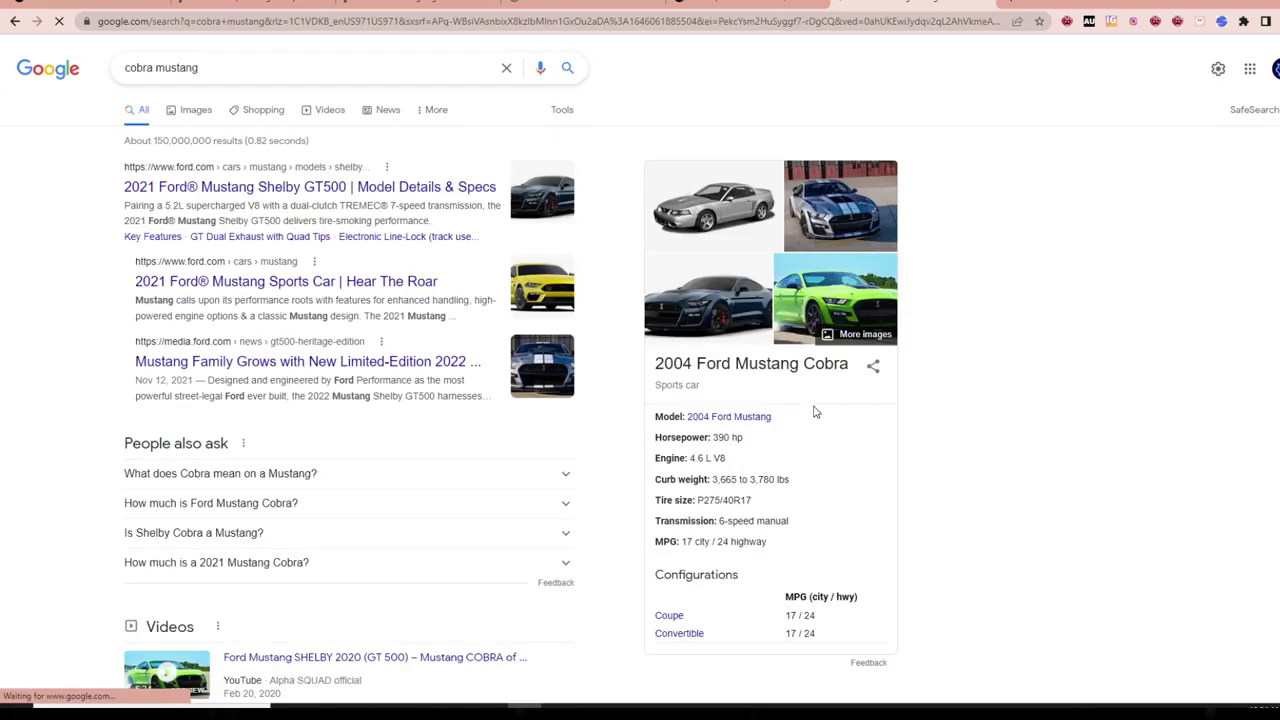
left_click(840, 235)
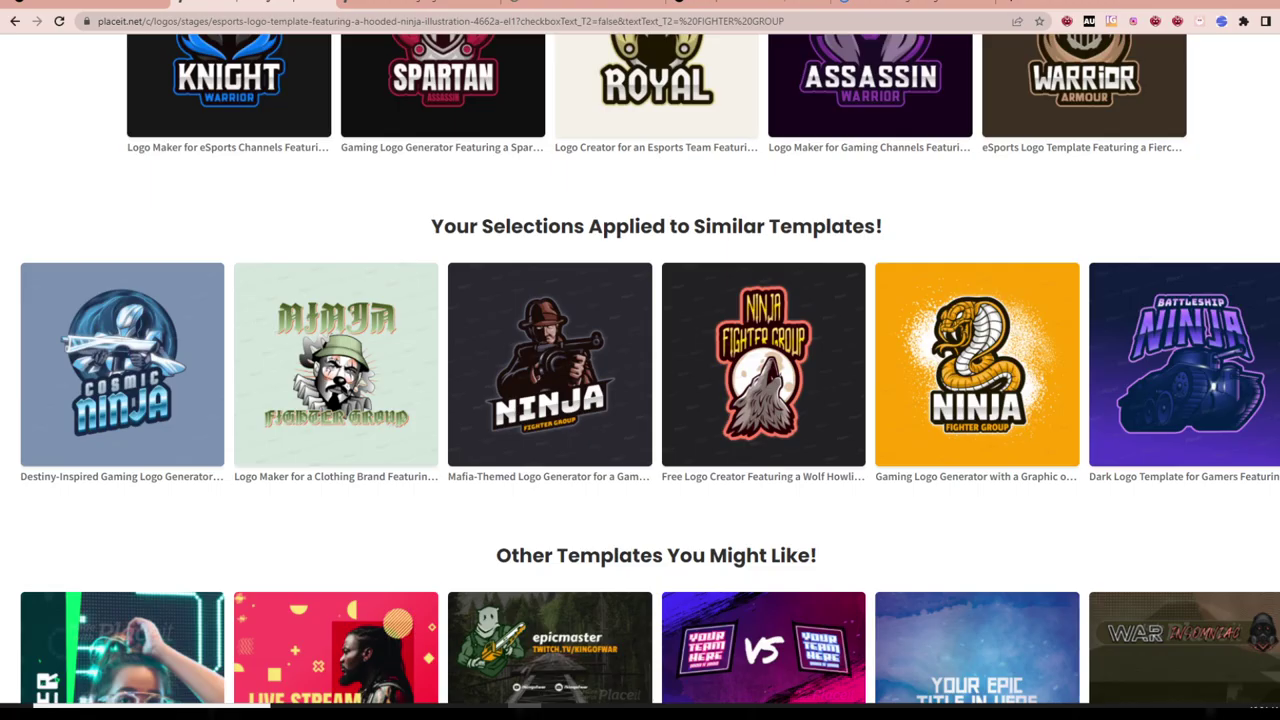
scroll(783, 318, "up", 4)
scroll(783, 318, "up", 5)
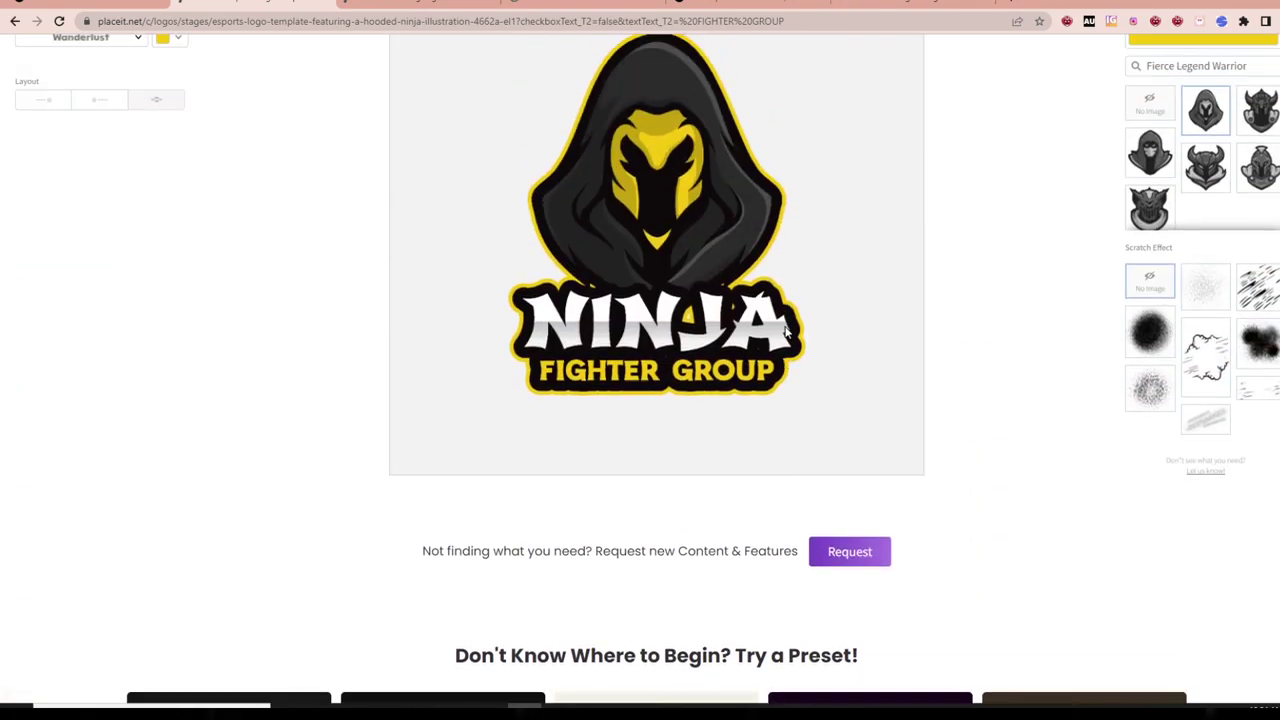
scroll(903, 389, "down", 4)
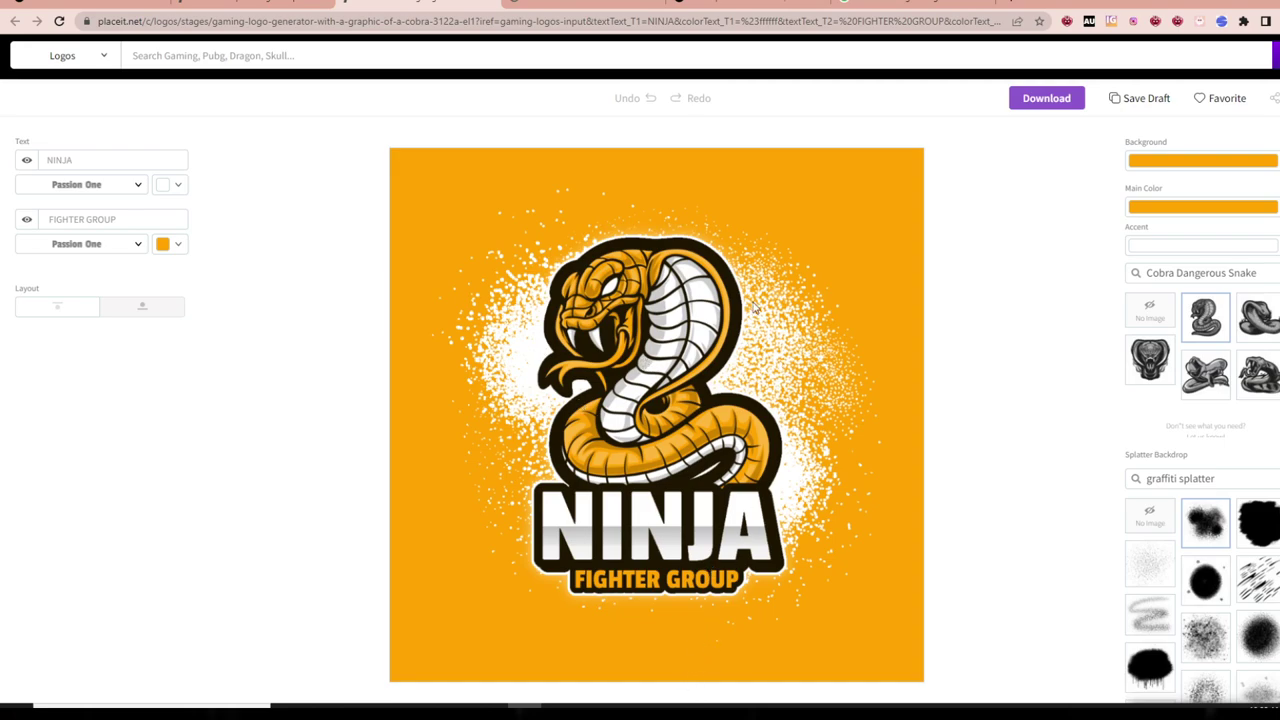
scroll(678, 508, "down", 1)
scroll(674, 521, "down", 2)
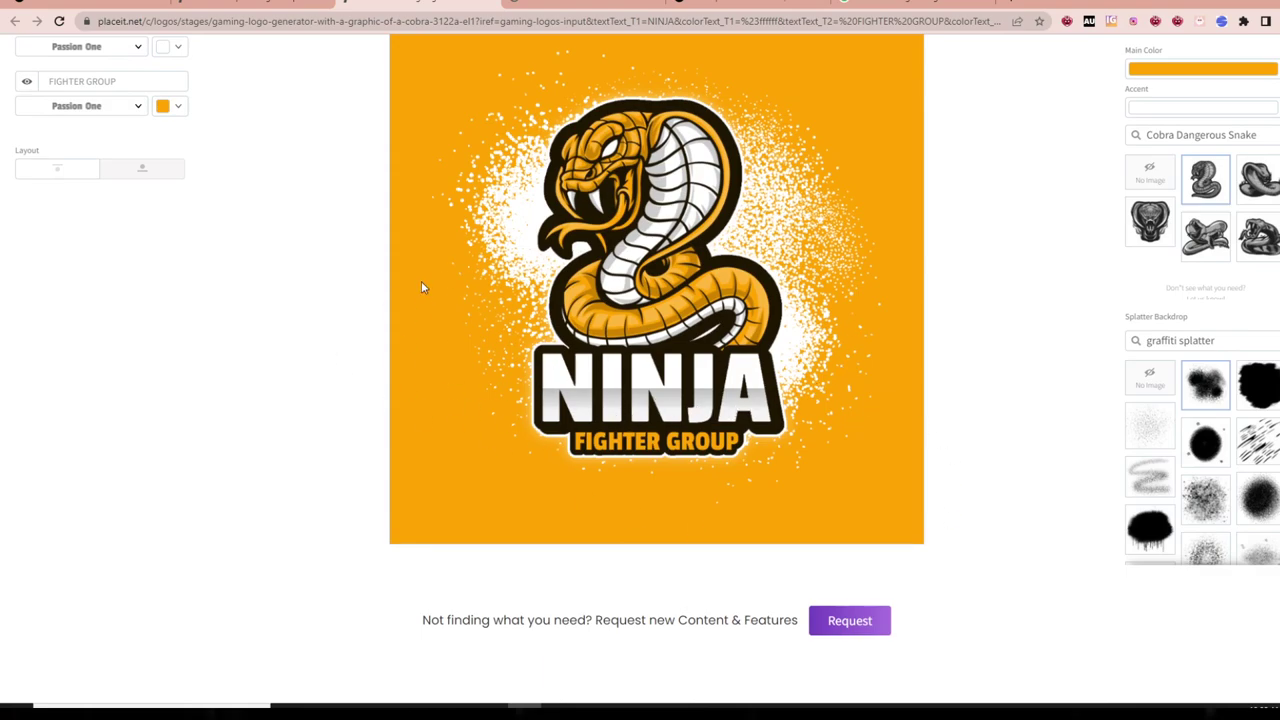
- Change the cobra logo's main text to COBRAS and clear its second text line
scroll(421, 281, "up", 3)
left_click_drag(94, 228, 3, 181)
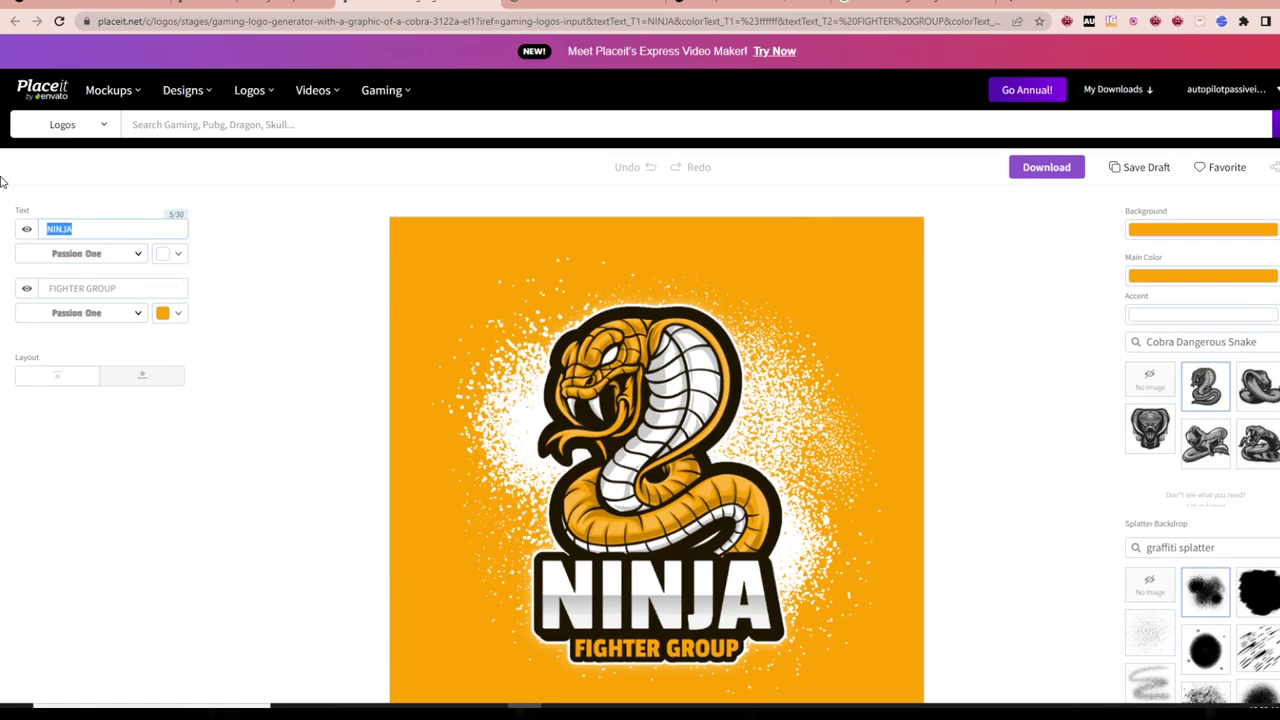
type("COBRA")
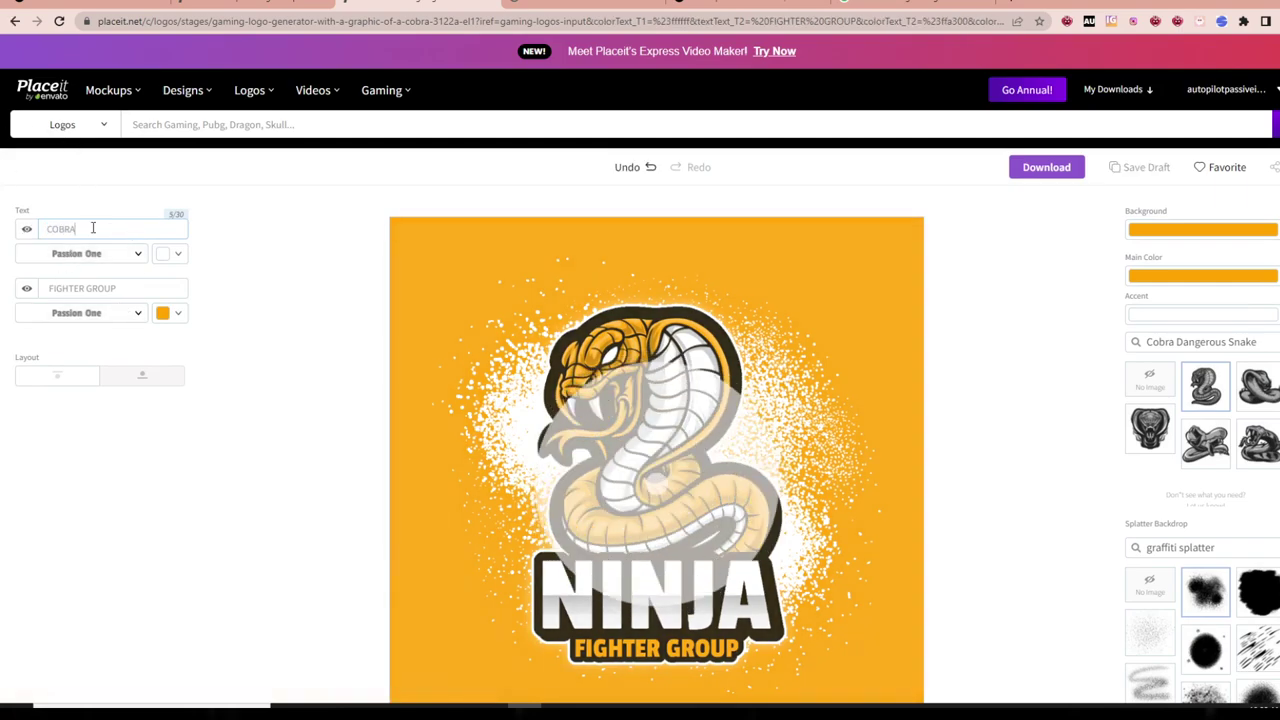
left_click_drag(117, 288, 3, 268)
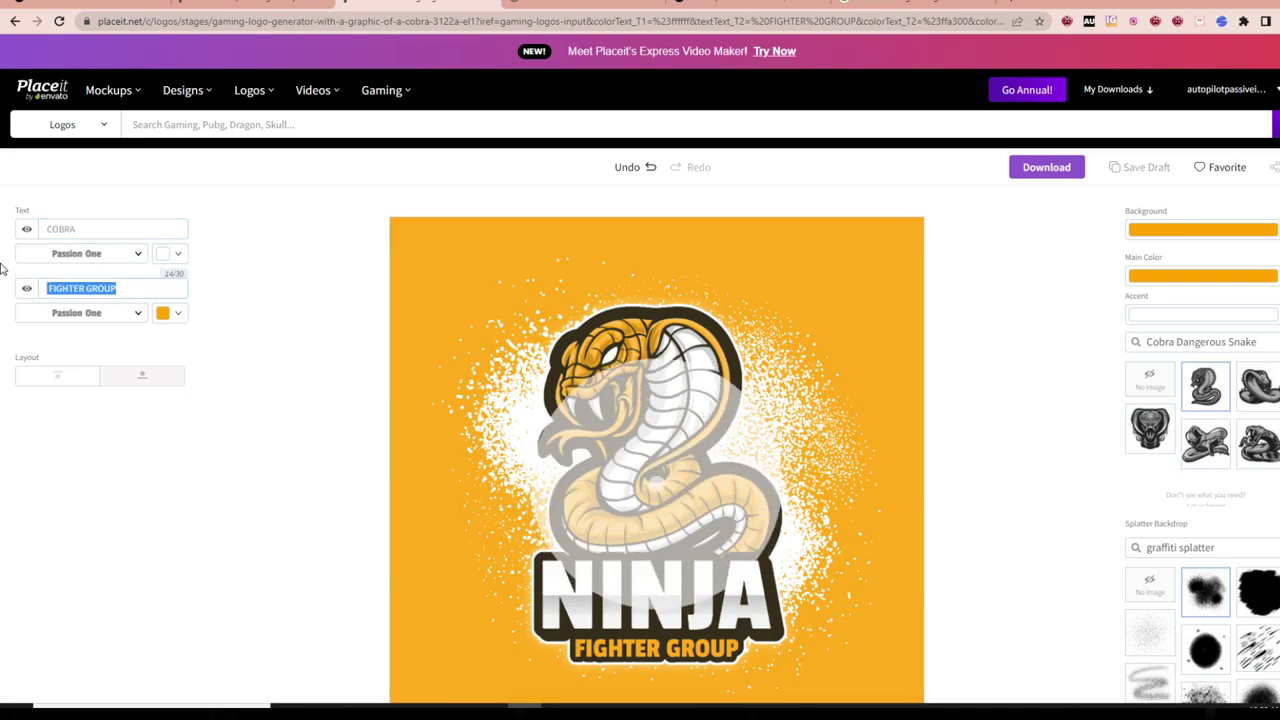
key("BackSpace")
left_click(88, 231)
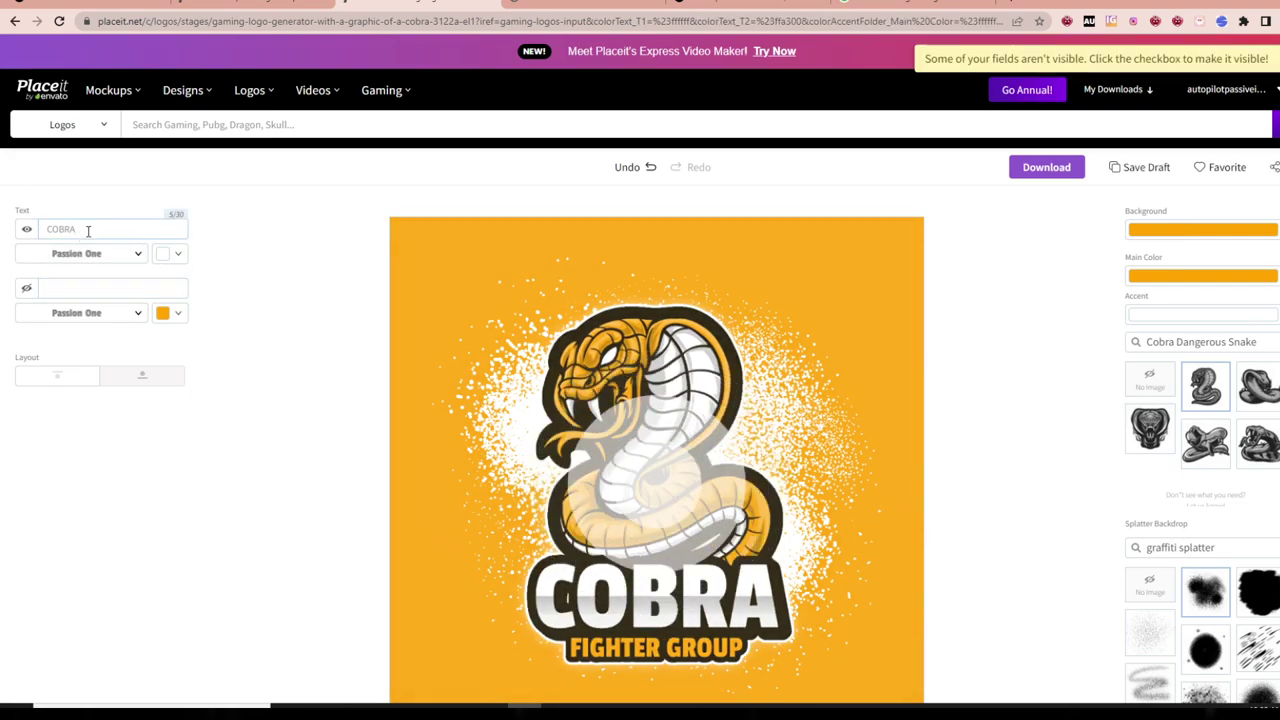
type("S")
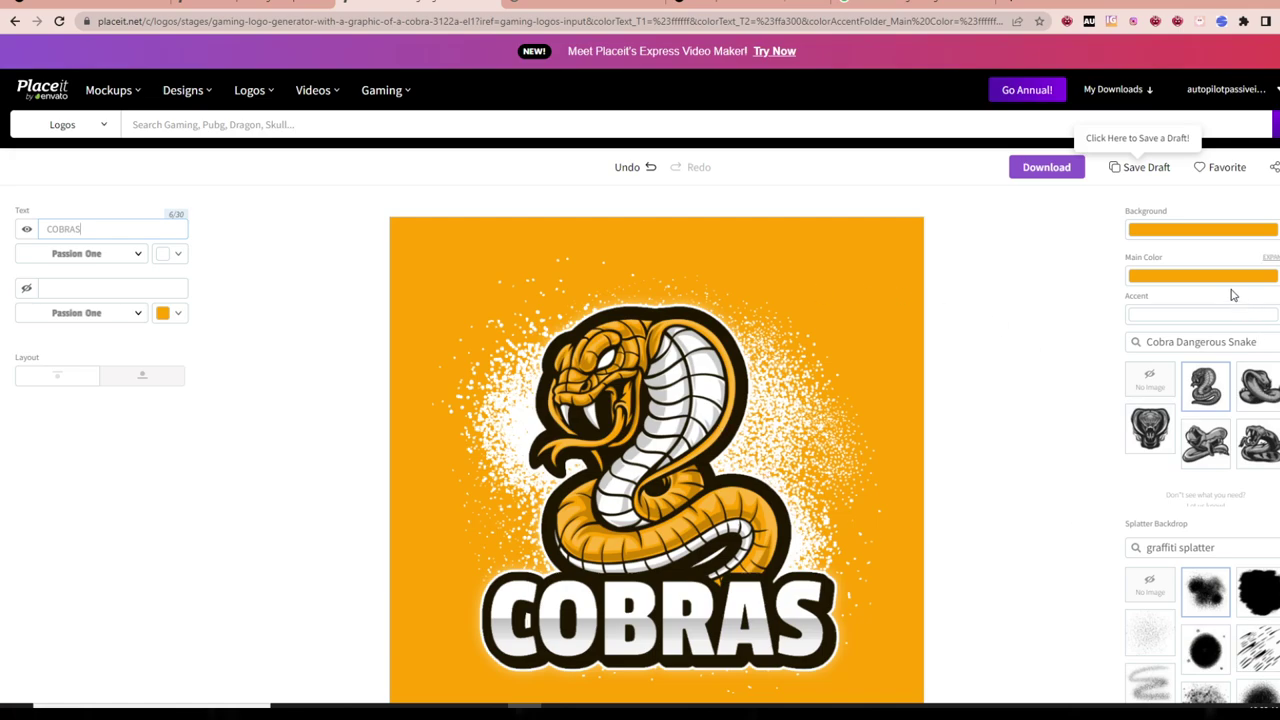
left_click(182, 260)
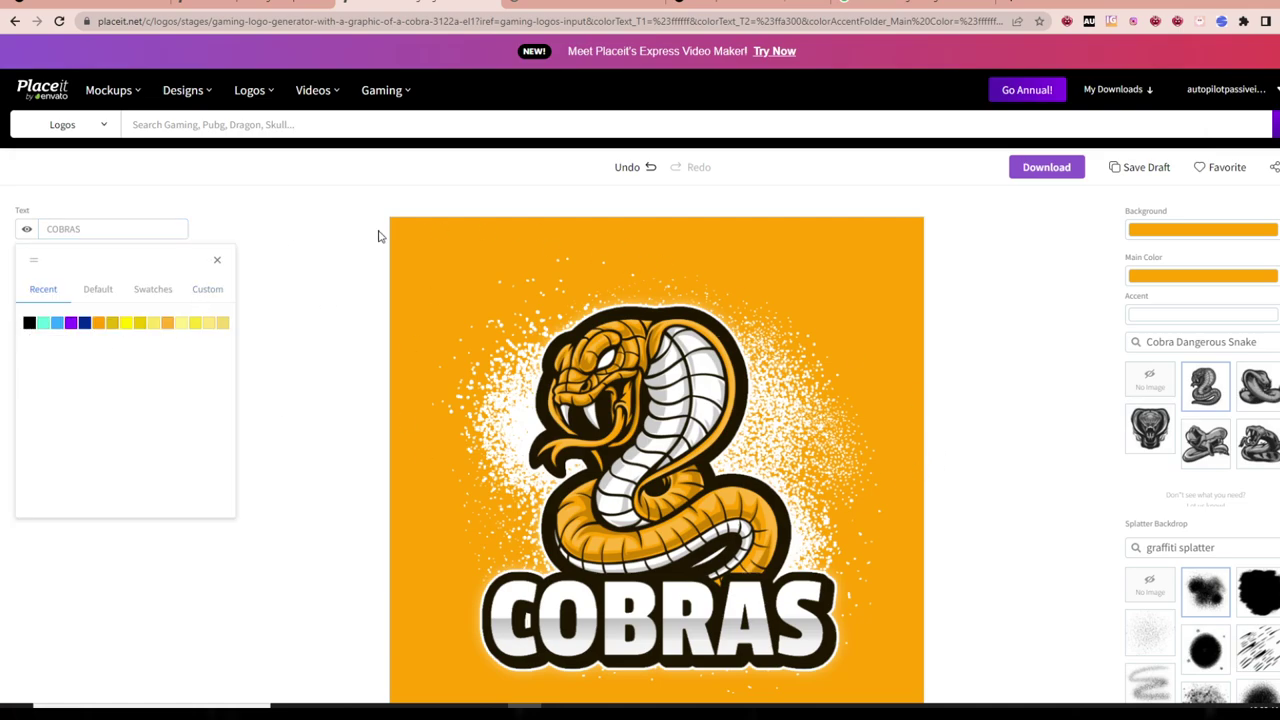
scroll(822, 567, "down", 1)
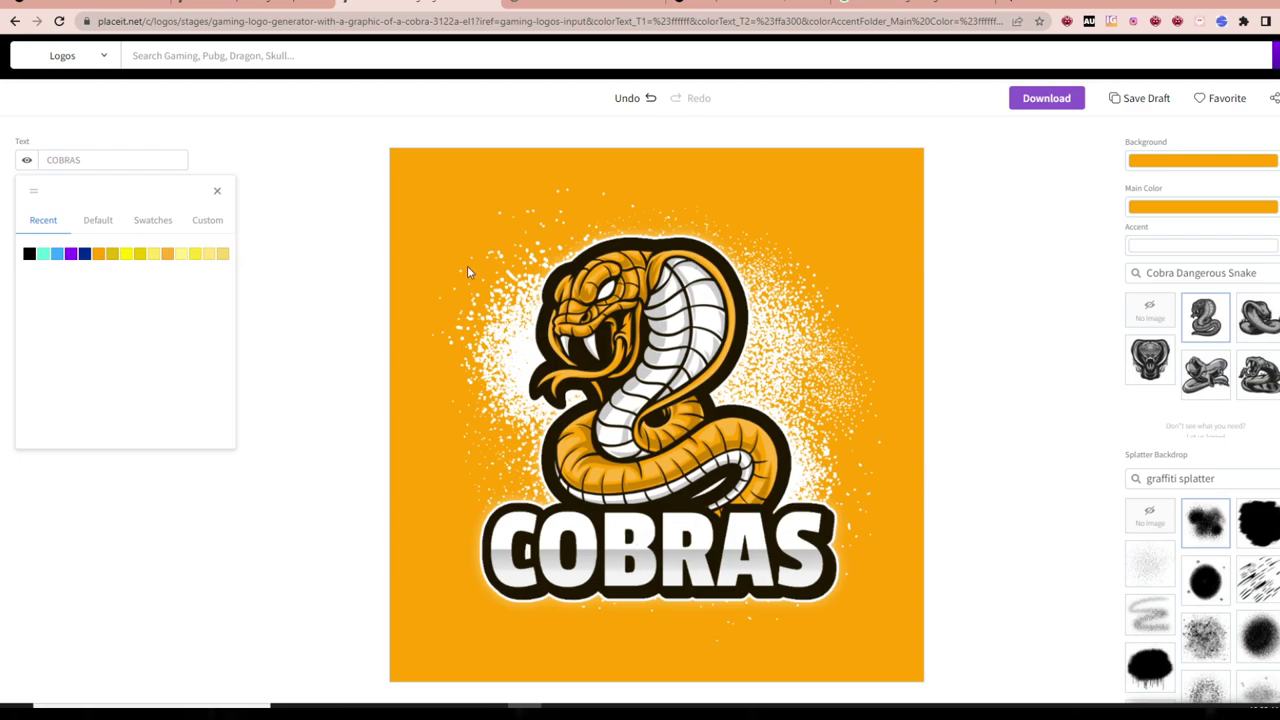
left_click(443, 185)
- Set the logo's background color to black and its main color to turquoise from the recent colors
left_click(1153, 168)
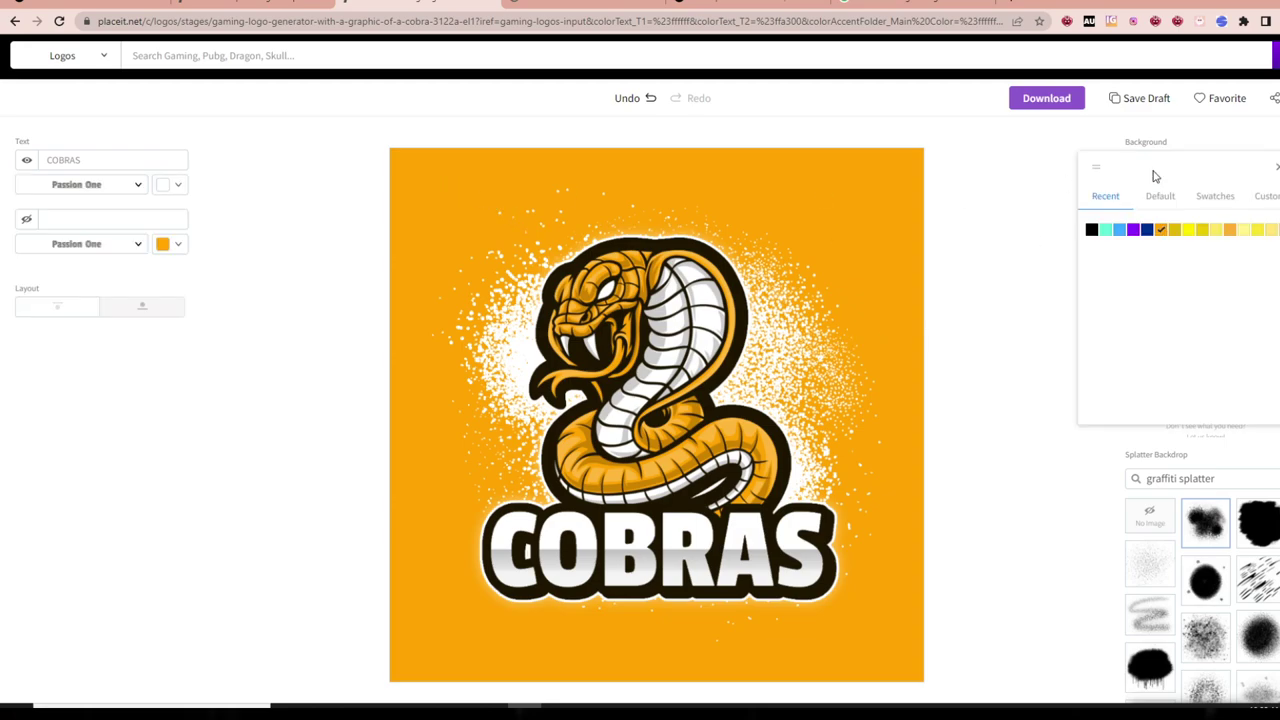
left_click(1092, 230)
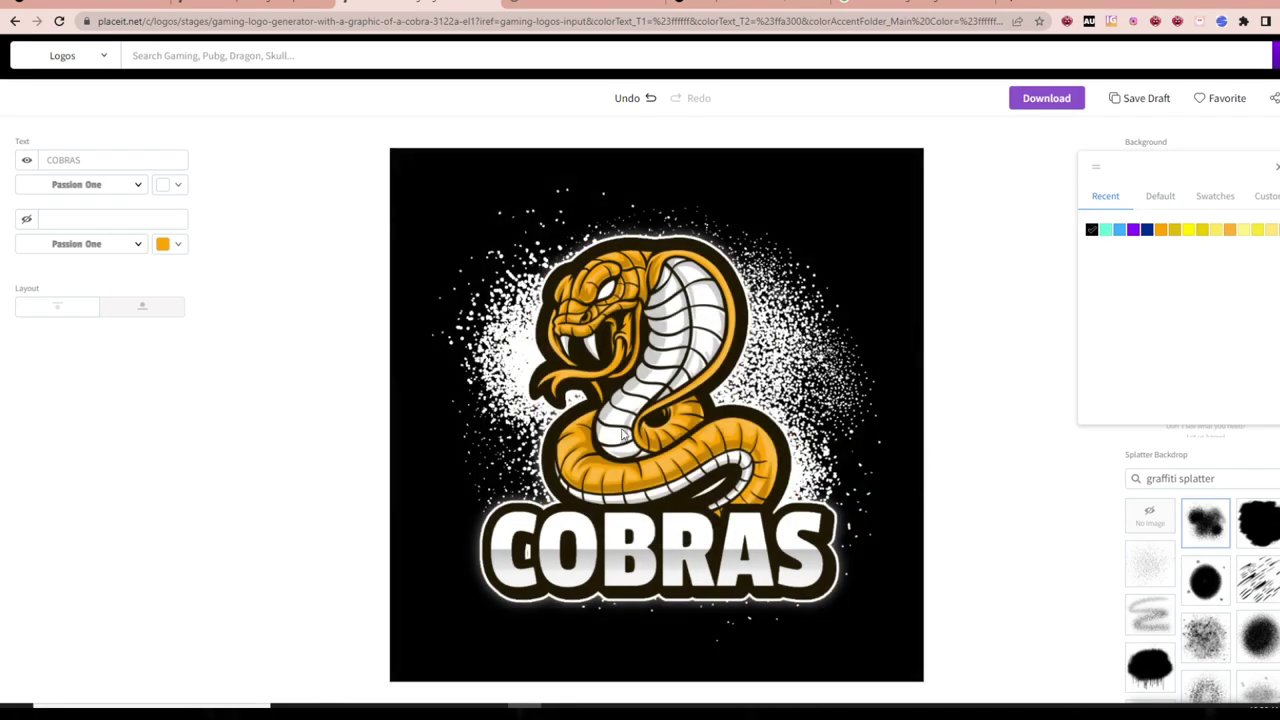
left_click(1028, 225)
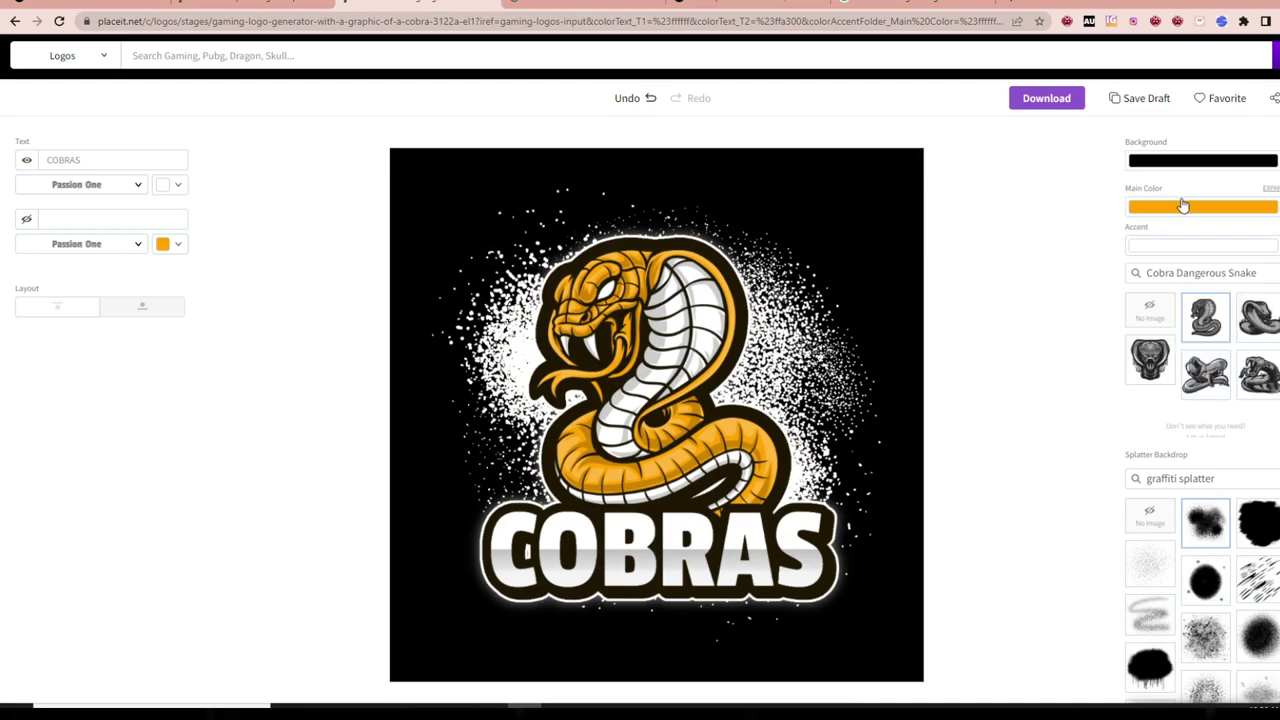
left_click(1182, 205)
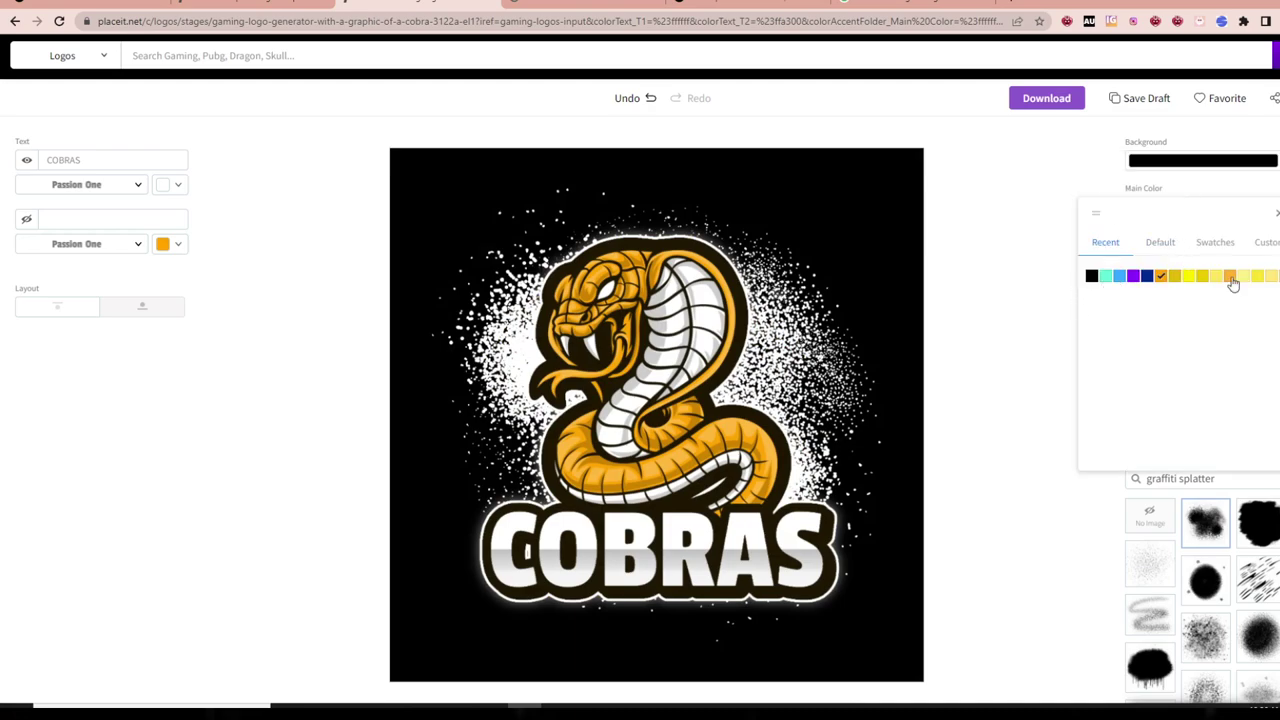
left_click(1106, 277)
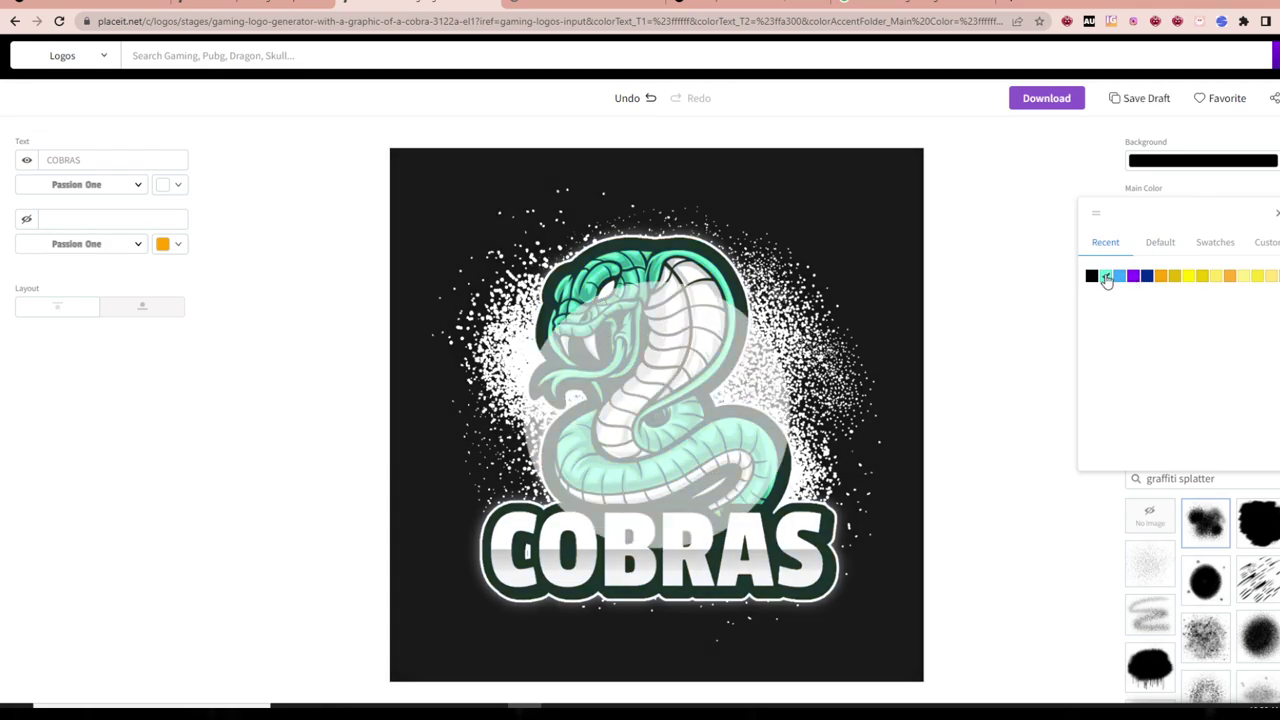
- Try the custom bright green #47E900 as the logo's main color
left_click(1268, 242)
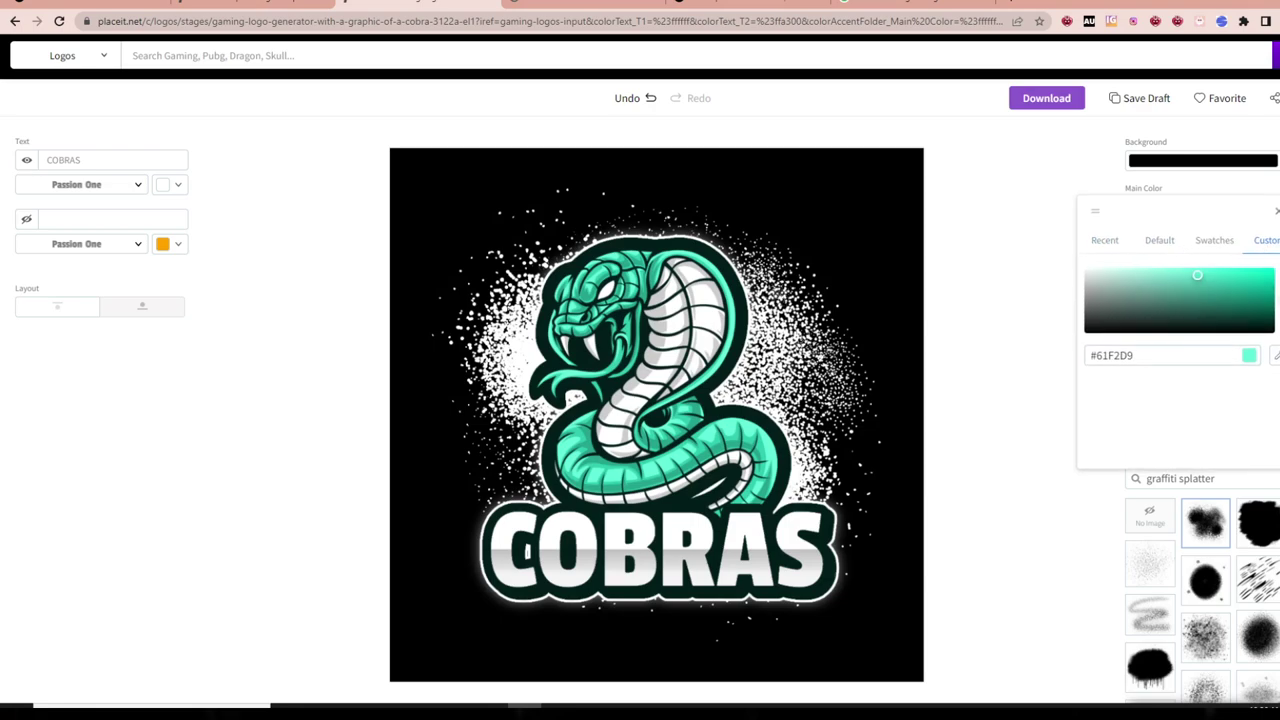
left_click_drag(1197, 275, 1271, 283)
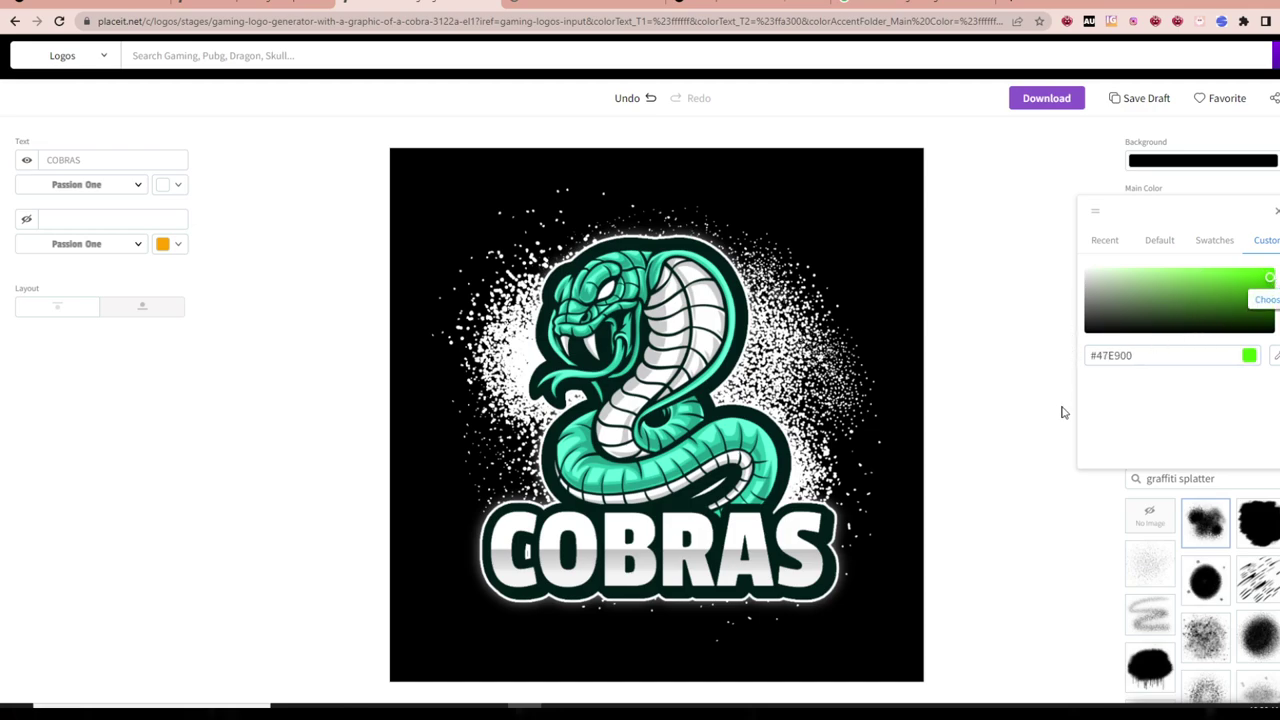
left_click(1071, 291)
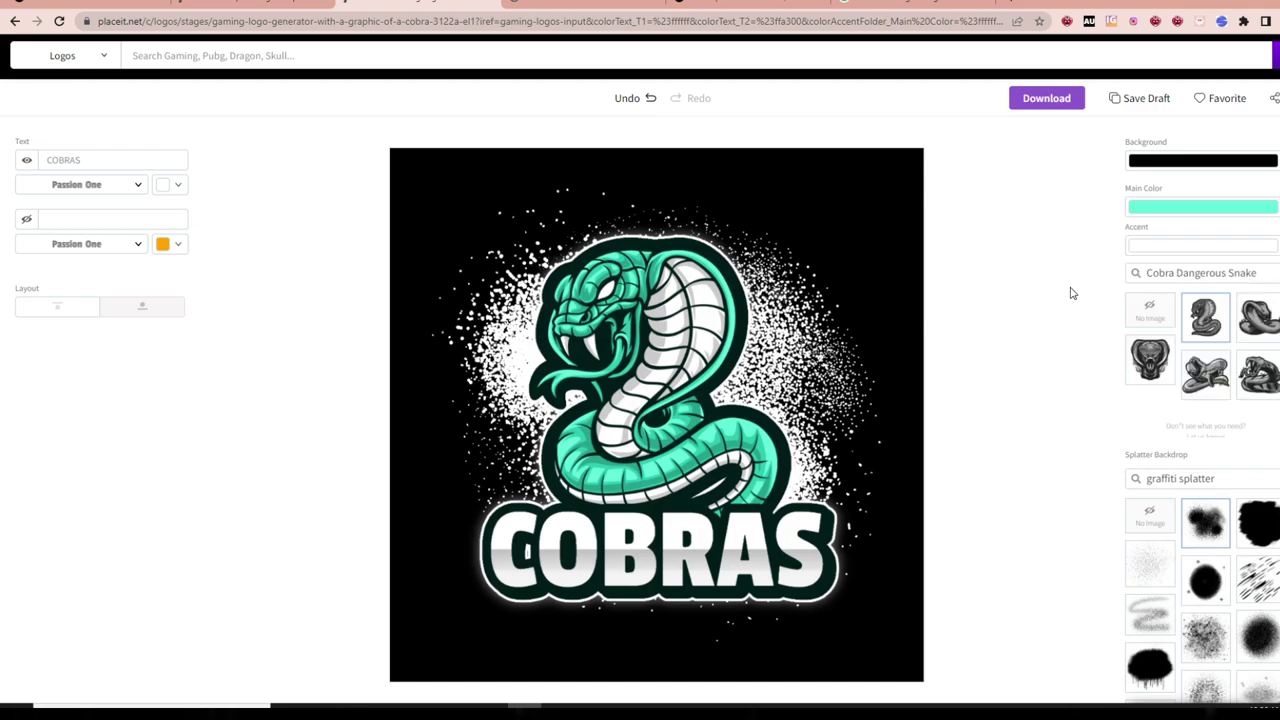
- Set the logo's main color to a vivid medium green swatch and apply the same green to the COBRAS text
left_click(1224, 212)
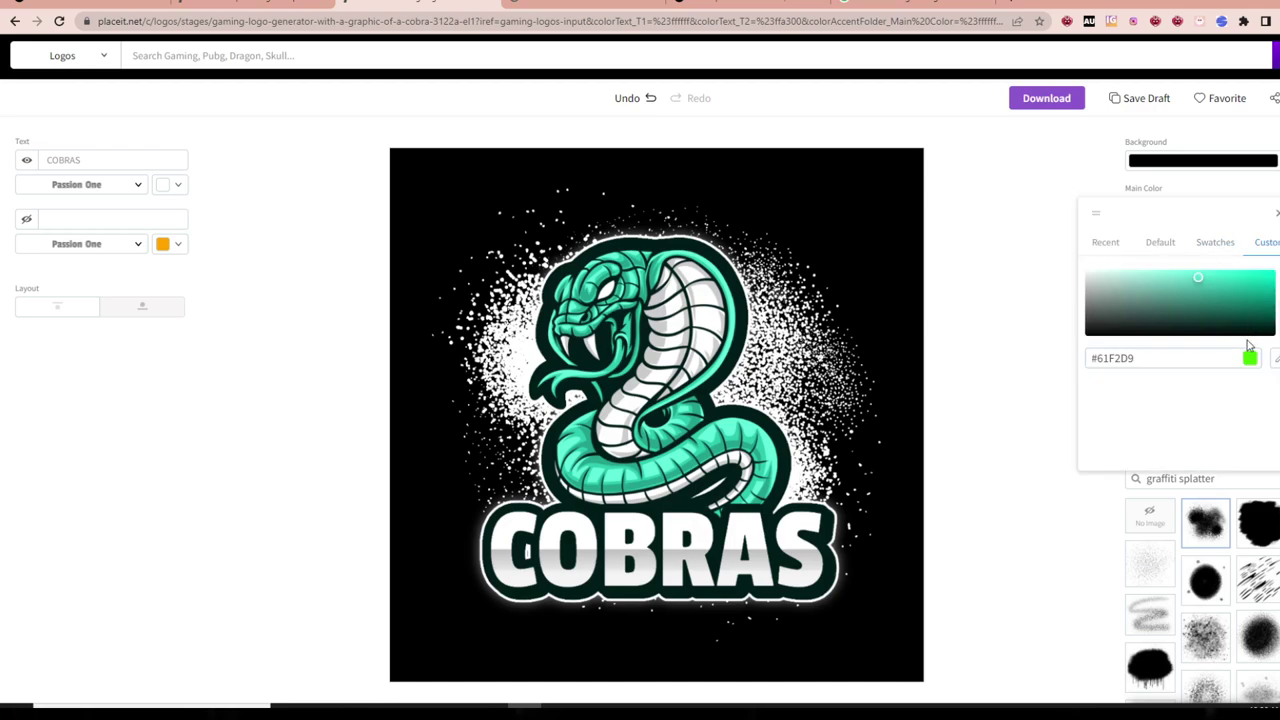
left_click(1275, 358)
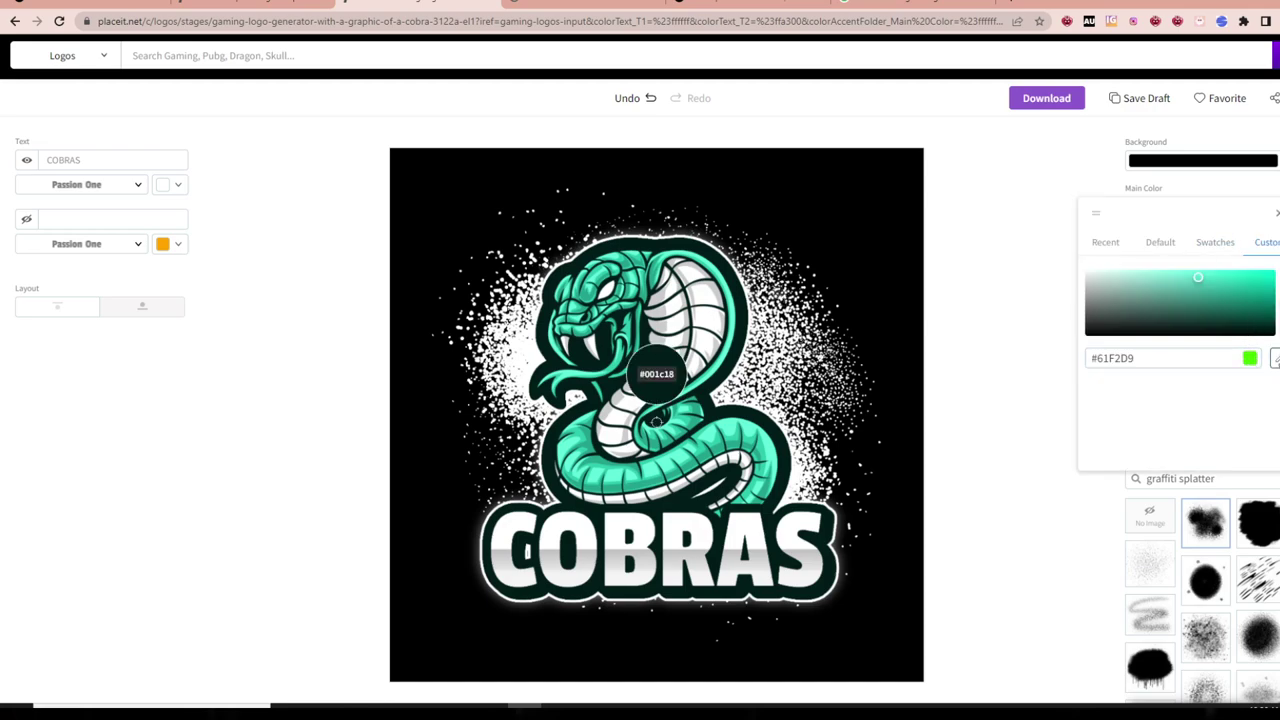
left_click(1224, 359)
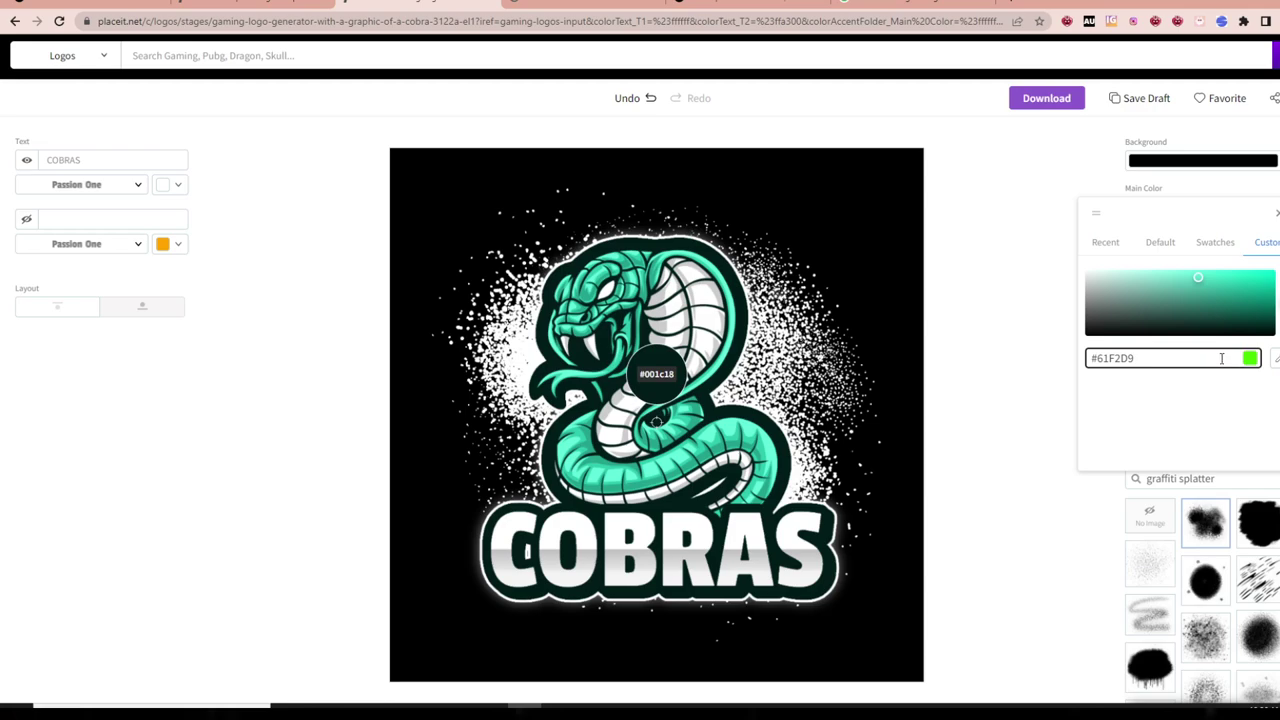
left_click(1199, 248)
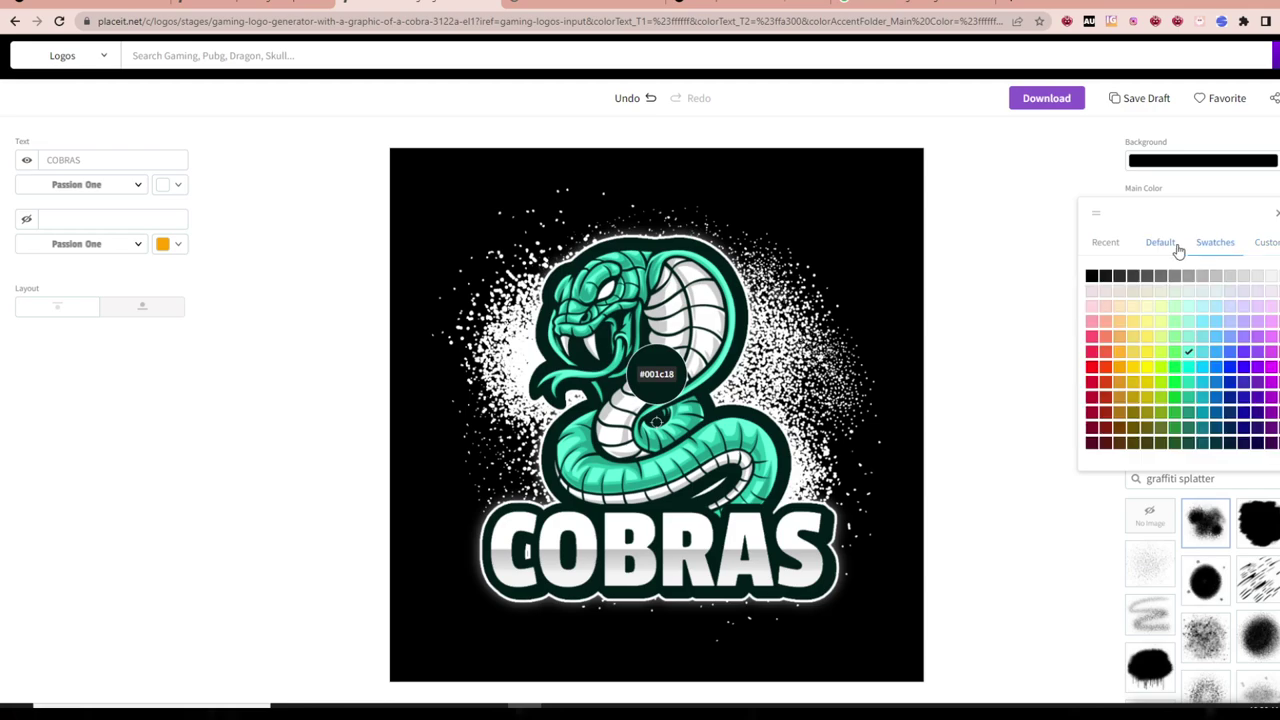
left_click(1177, 358)
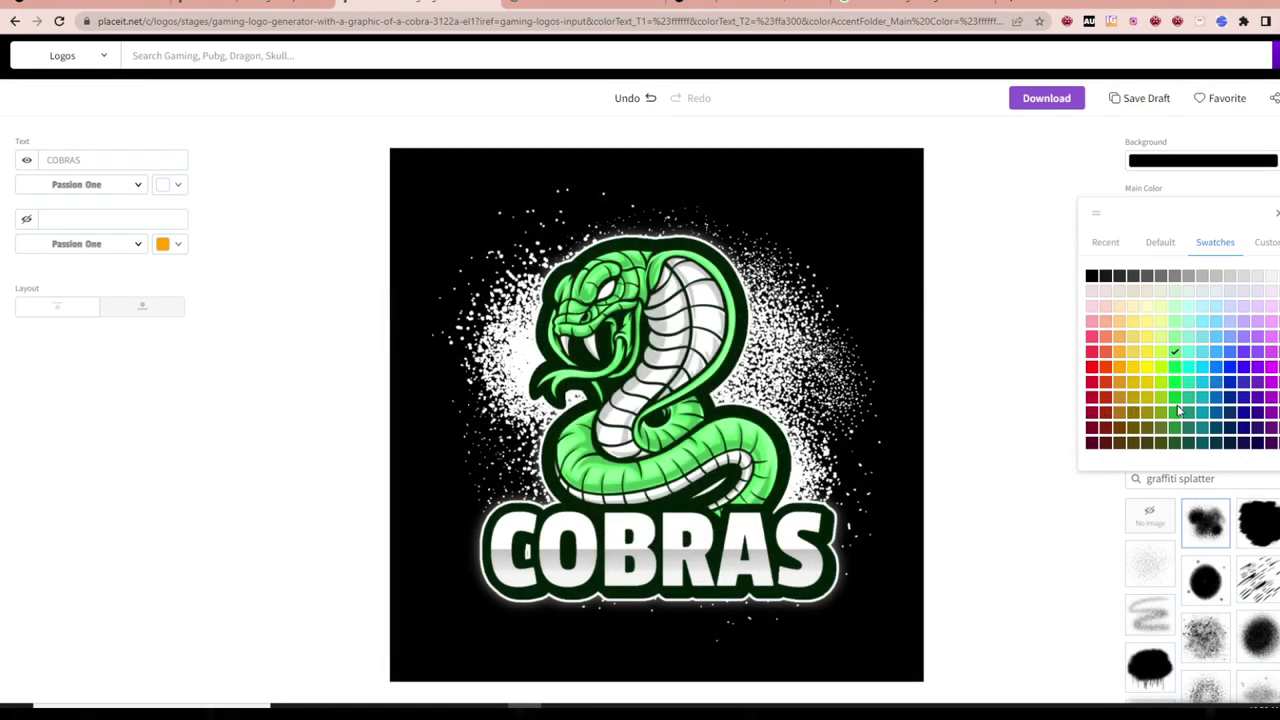
left_click(1180, 403)
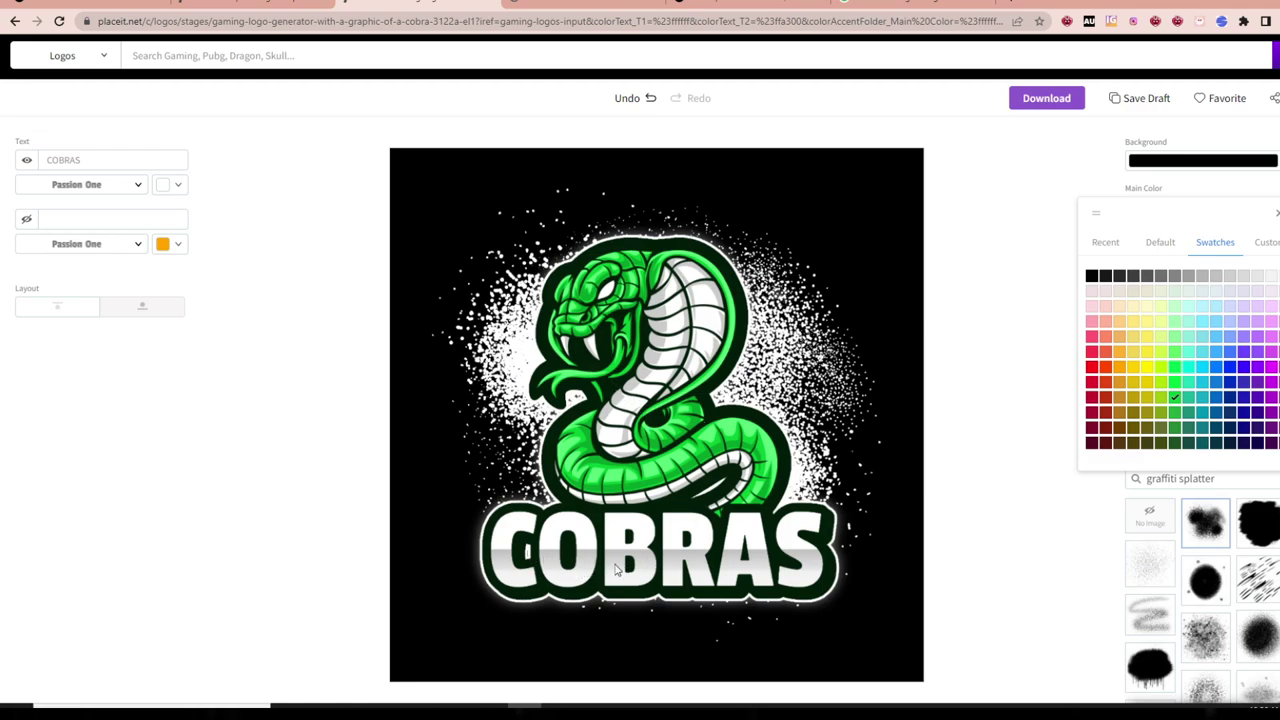
left_click(179, 187)
left_click(31, 255)
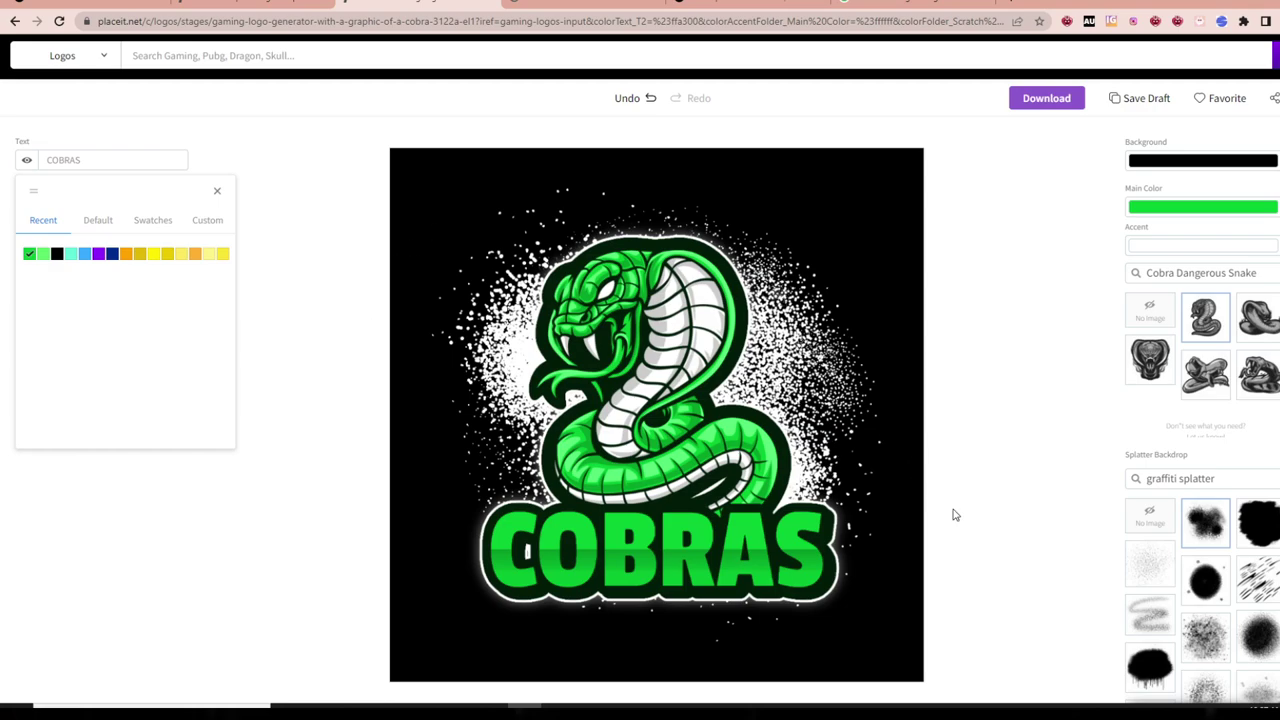
- Replace the logo's splatter backdrop with the finer speckled splatter that has scattered round droplets
scroll(1220, 590, "down", 1)
left_click(1214, 575)
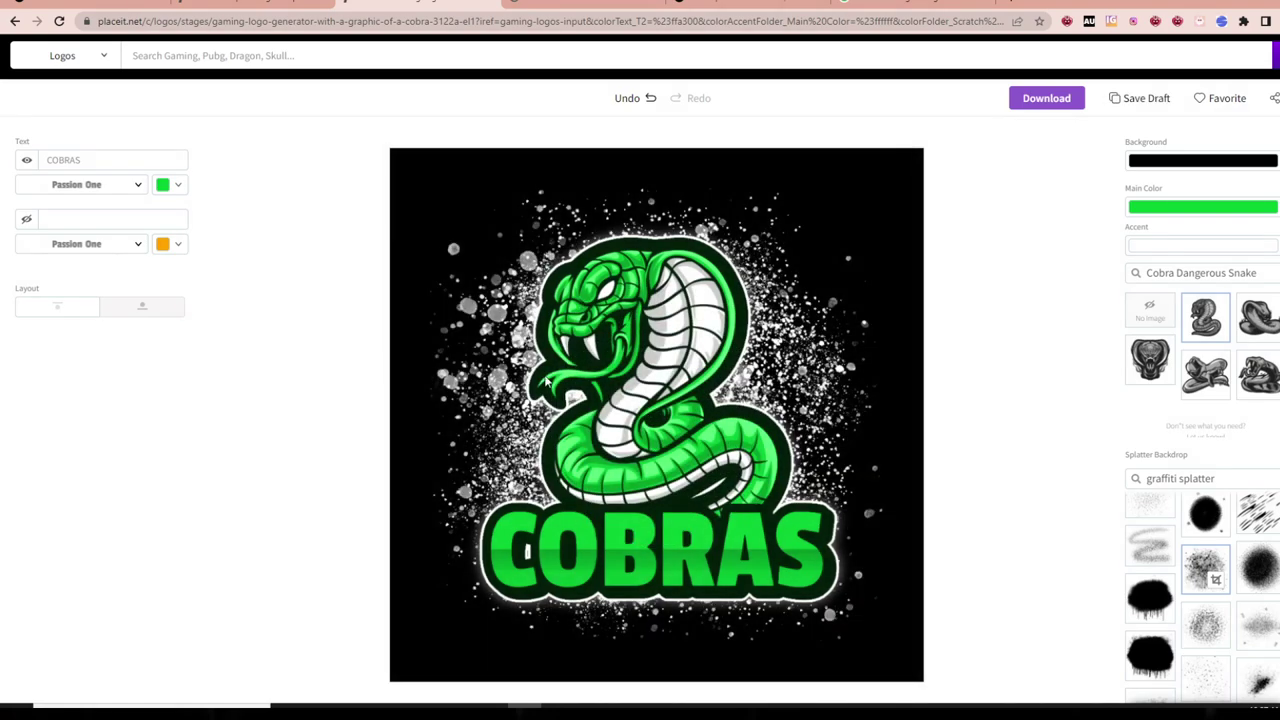
scroll(1128, 590, "up", 3)
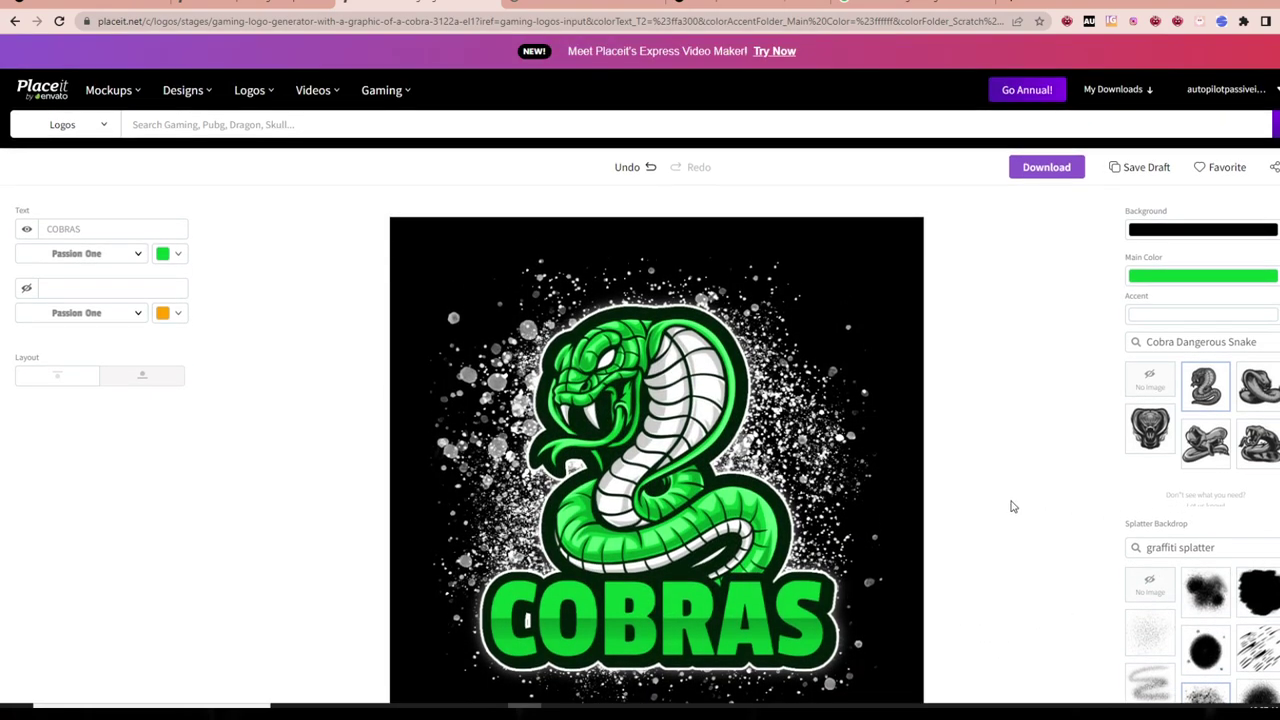
scroll(1026, 503, "down", 4)
scroll(1074, 403, "up", 4)
- Set the logo's accent color to light yellow from the recent colors
left_click(1277, 314)
left_click(1245, 385)
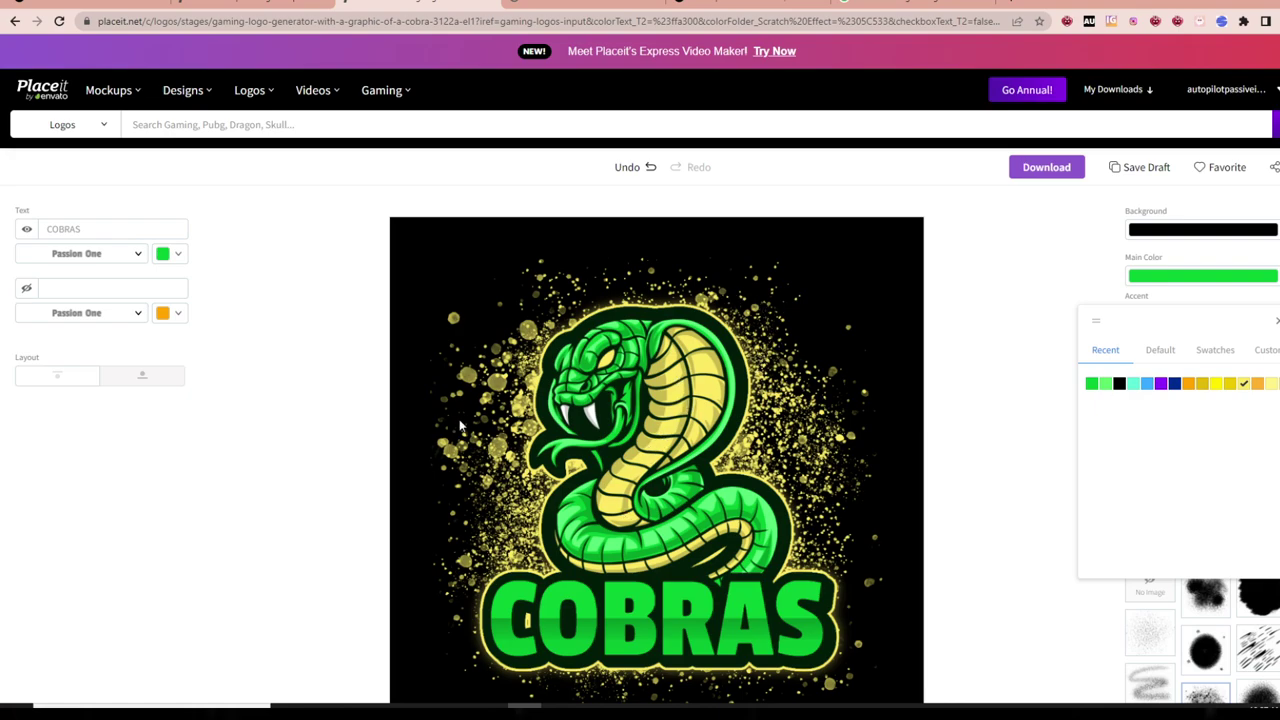
scroll(900, 400, "down", 3)
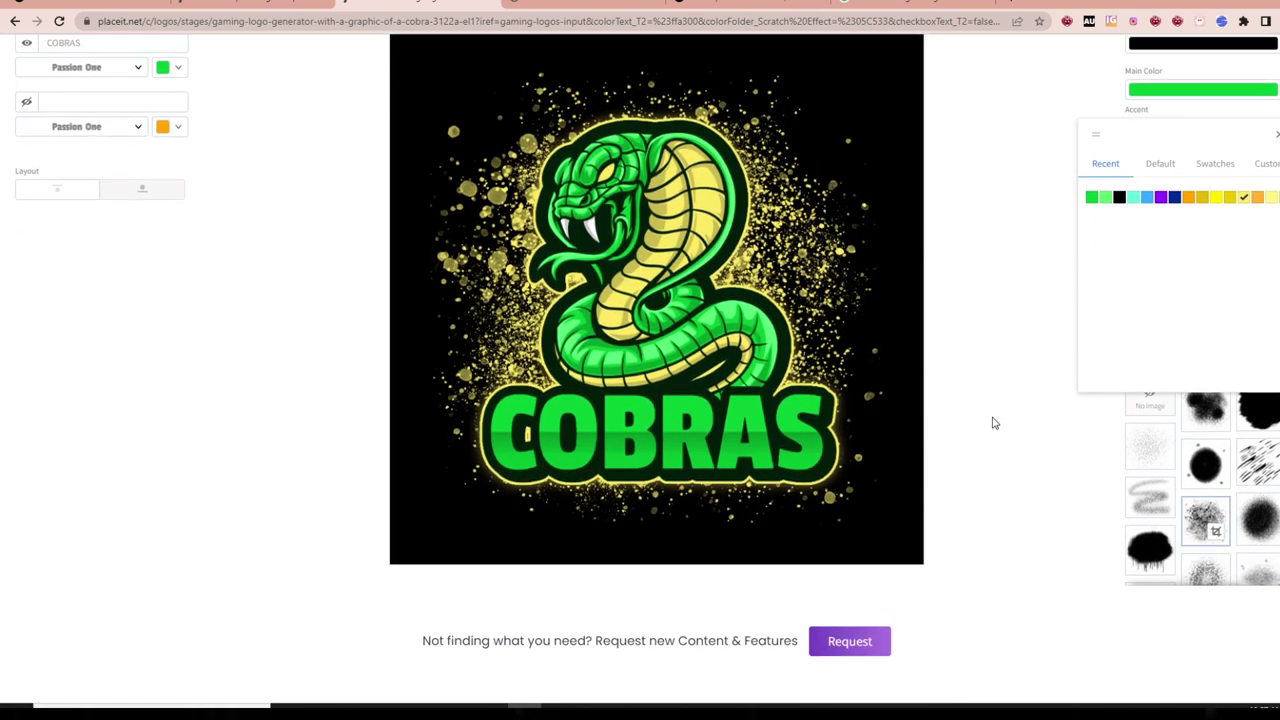
scroll(985, 441, "up", 3)
left_click(985, 441)
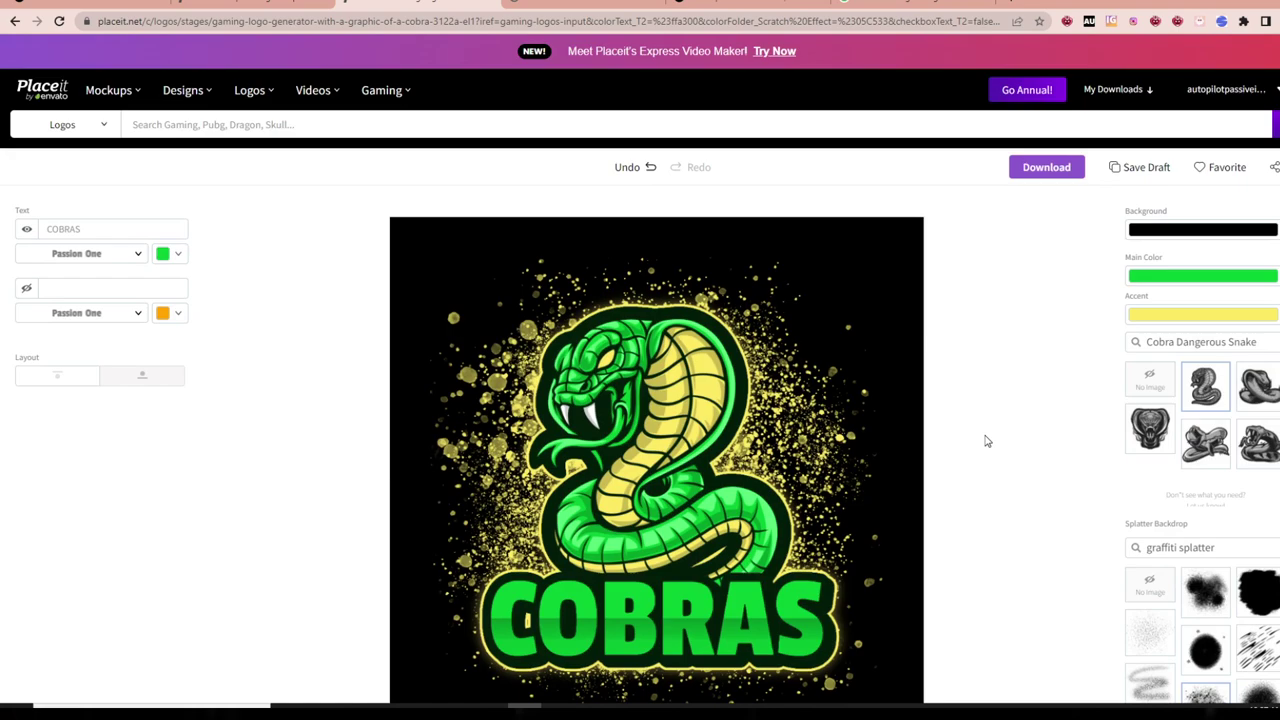
left_click(1150, 233)
left_click(1002, 261)
left_click(1194, 244)
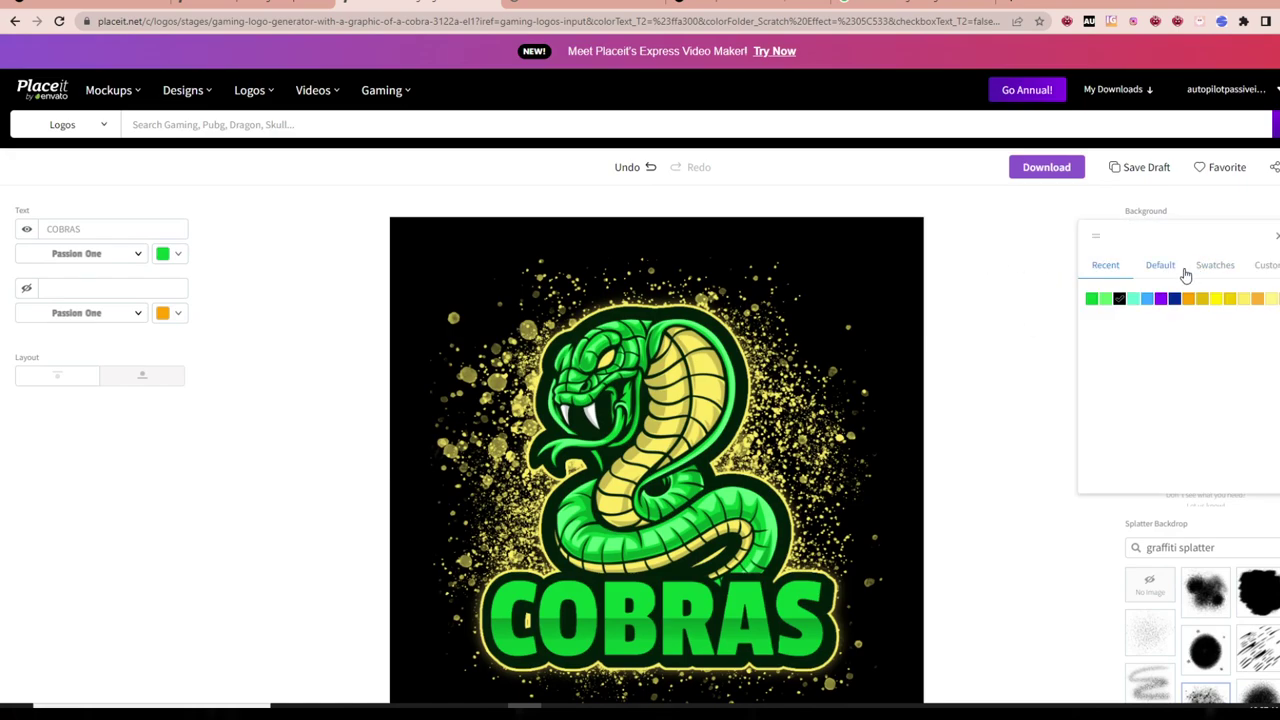
left_click(1263, 268)
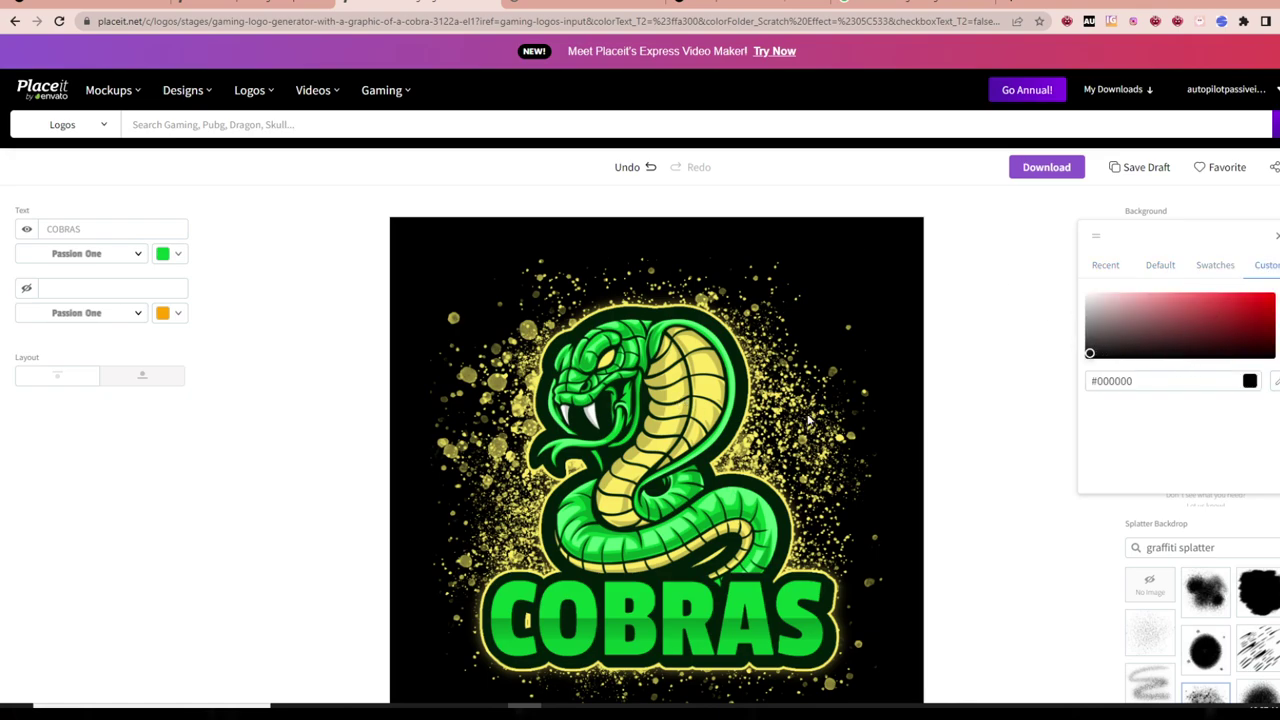
scroll(433, 397, "down", 4)
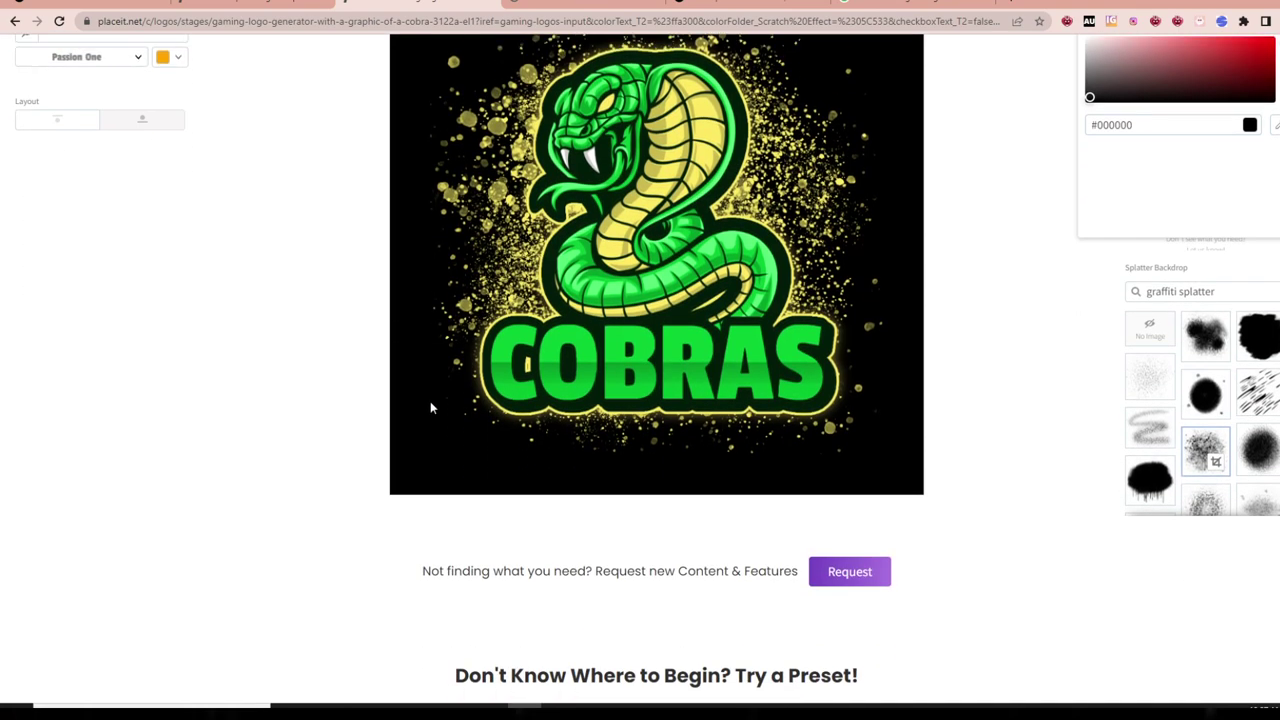
scroll(858, 433, "up", 4)
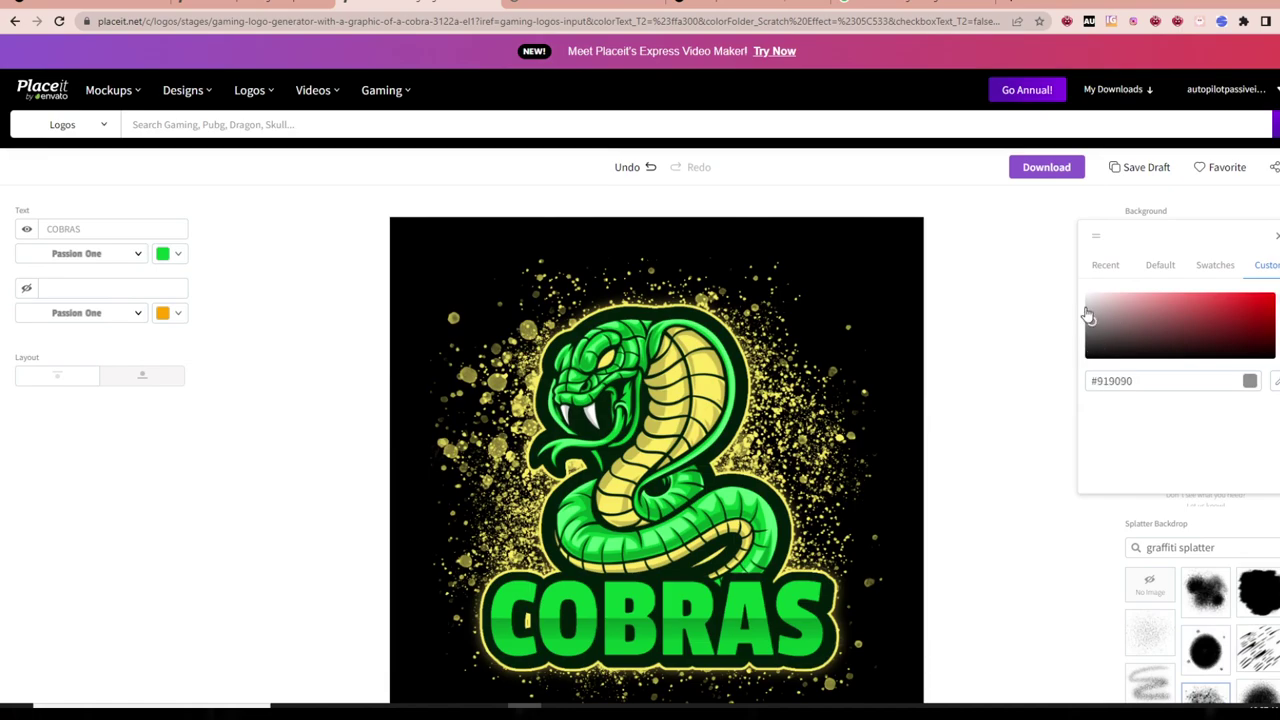
left_click(956, 240)
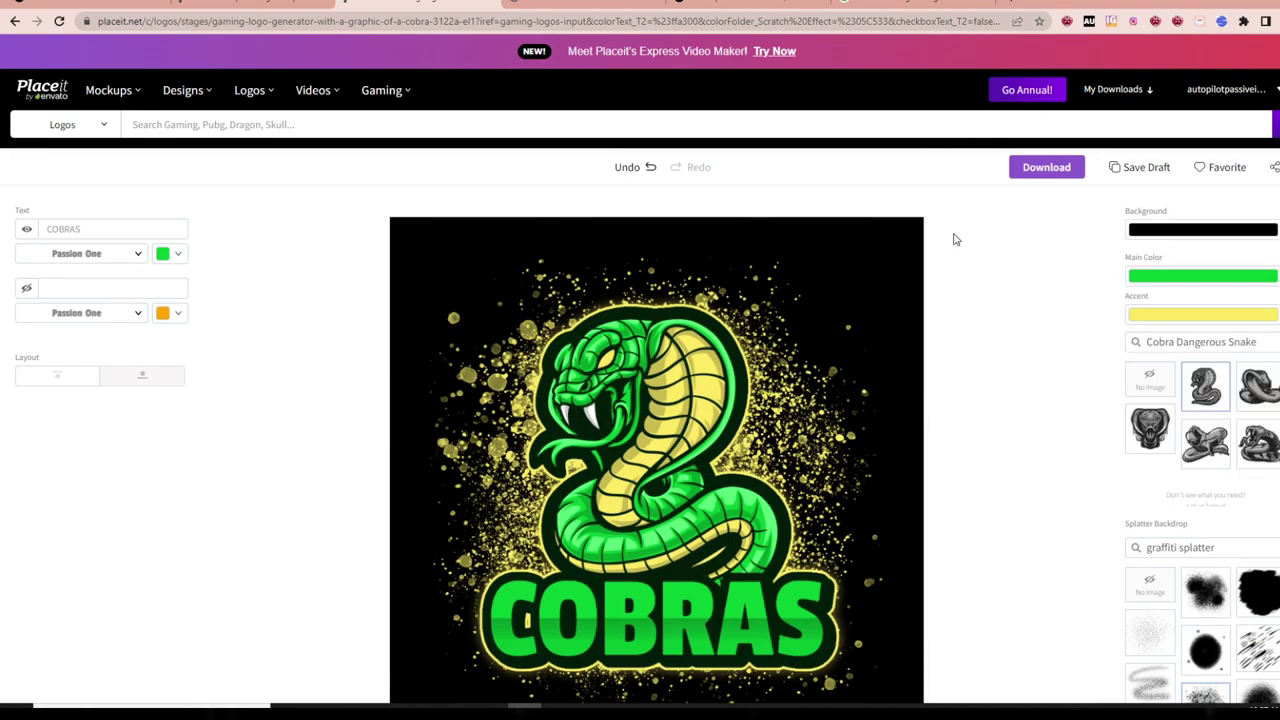
- Generate a download of the finished COBRAS logo
left_click(1043, 170)
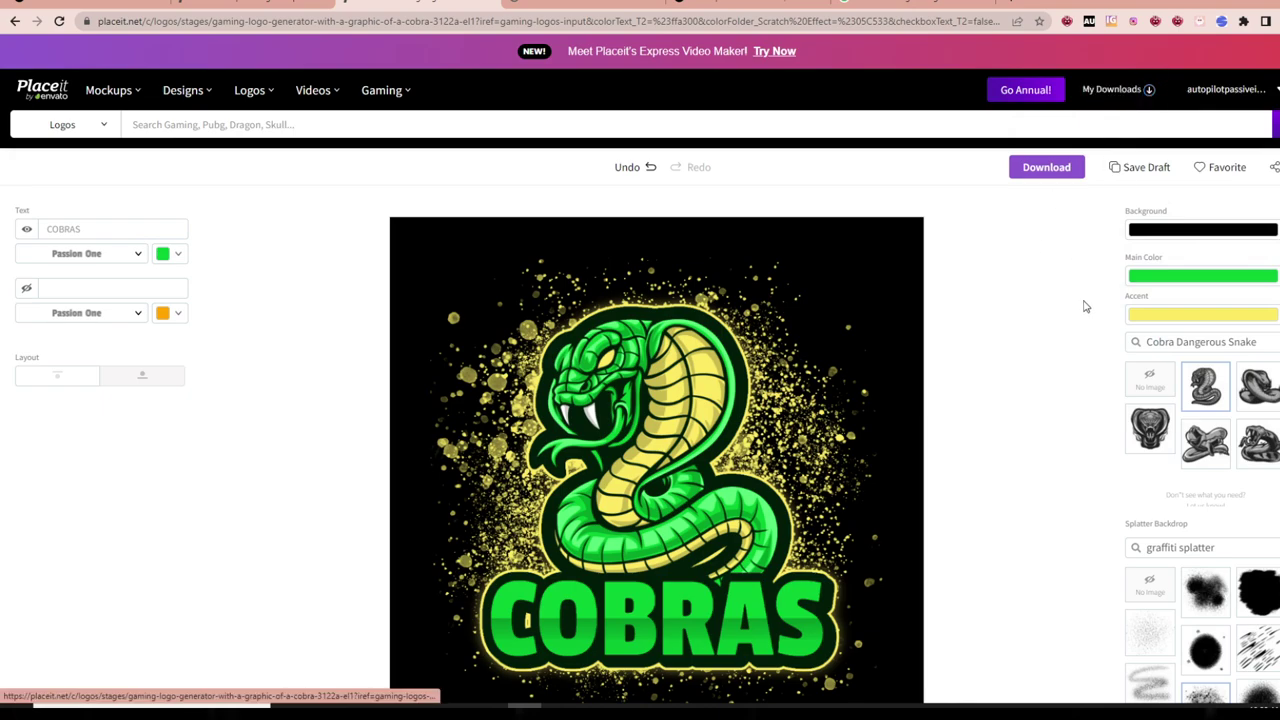
scroll(960, 440, "down", 2)
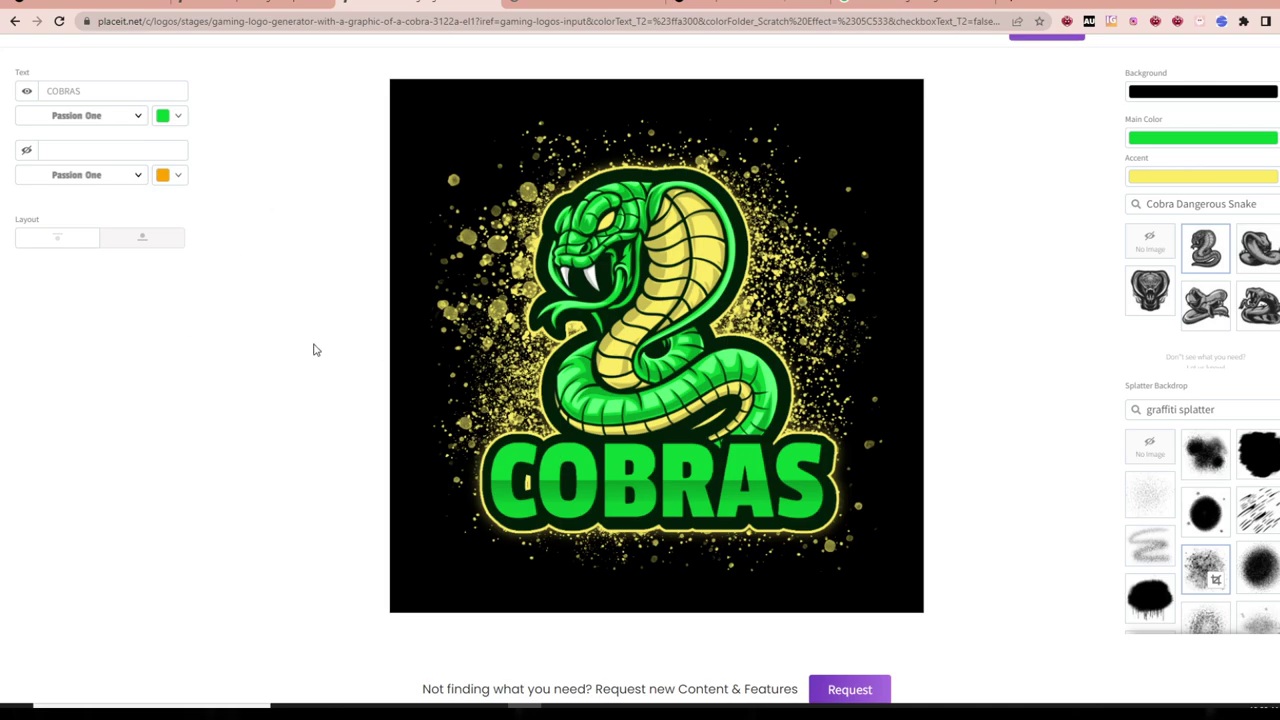
scroll(893, 398, "up", 2)
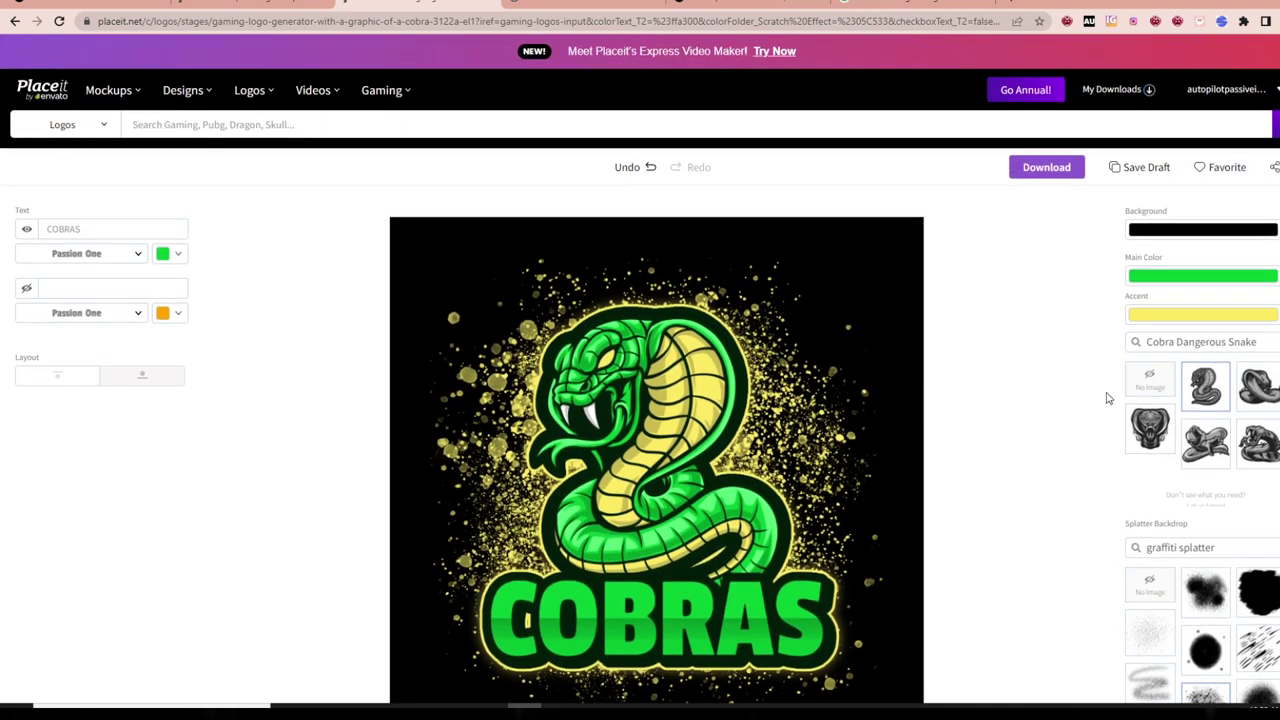
- Save the two newest cobra logo files from My Downloads, including the version on the black background
left_click(1113, 88)
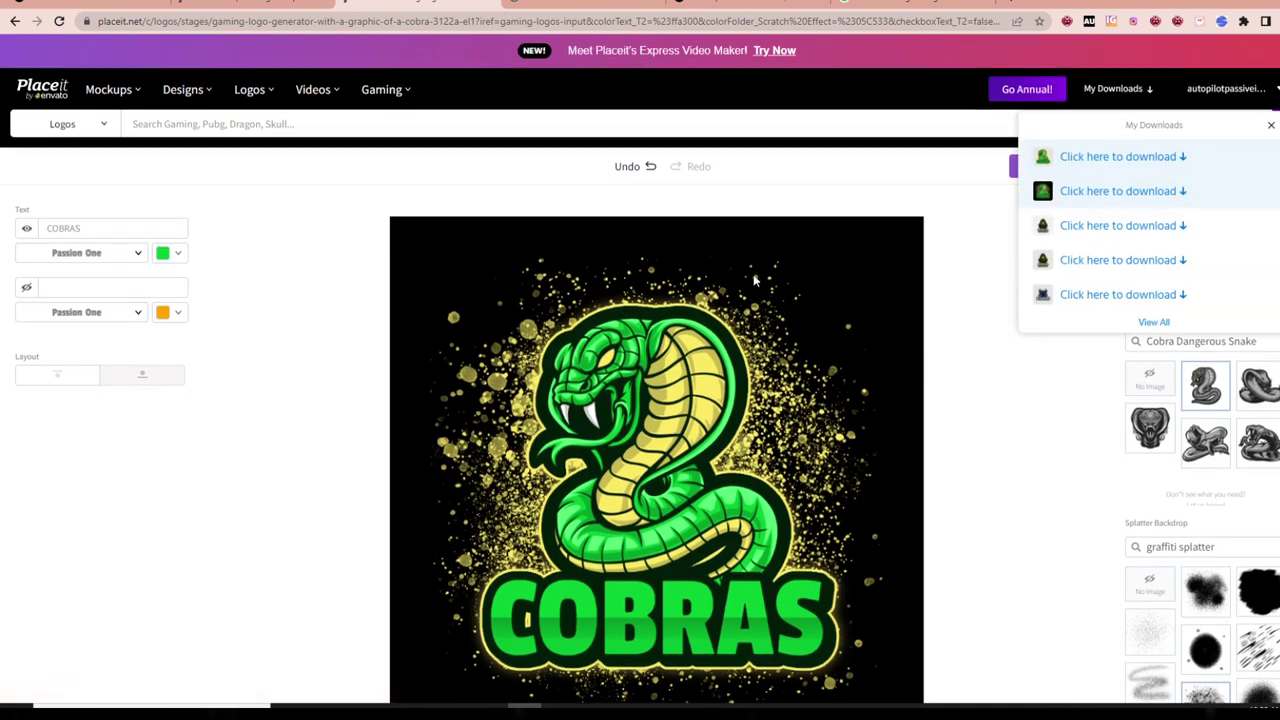
scroll(626, 240, "down", 2)
scroll(880, 420, "up", 2)
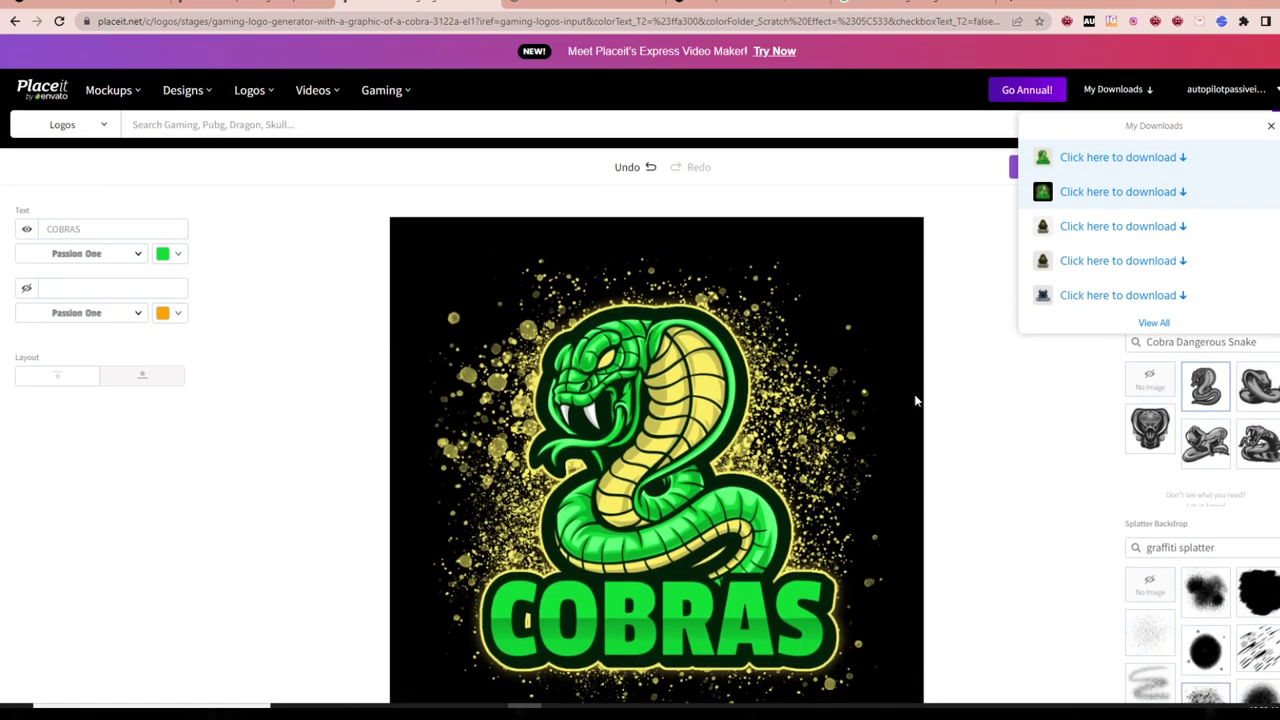
left_click(1077, 162)
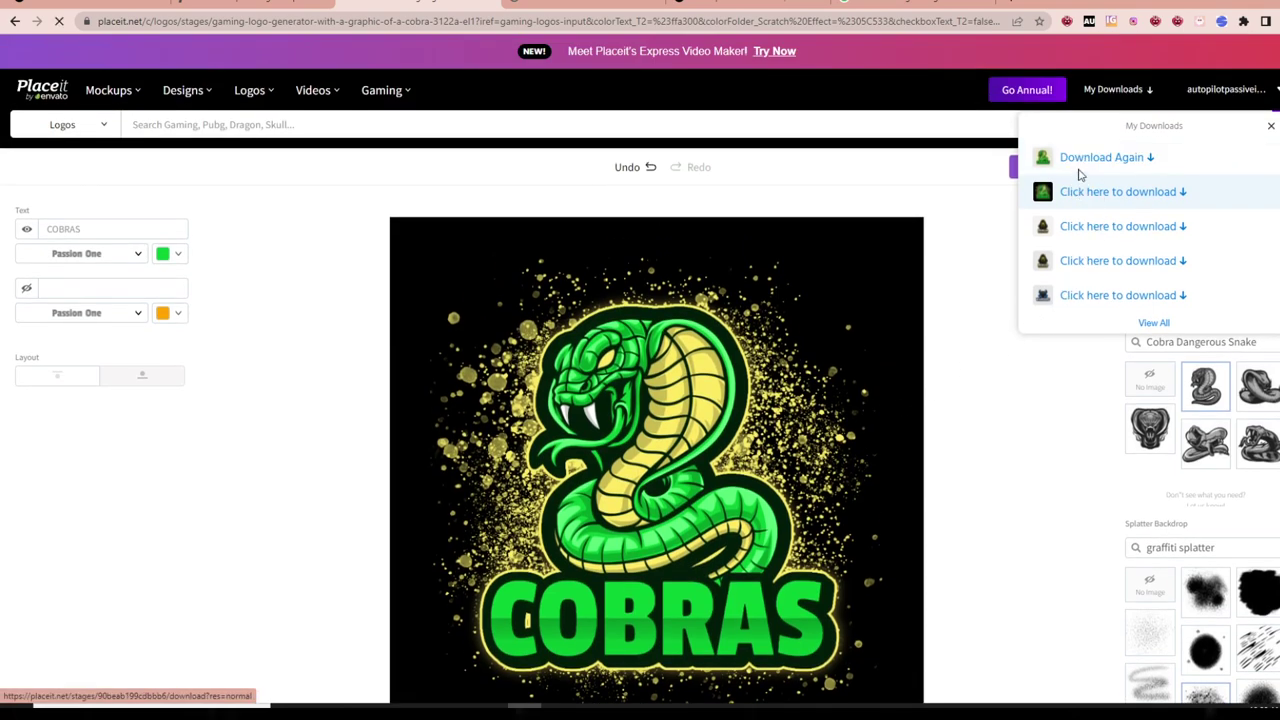
left_click(1076, 198)
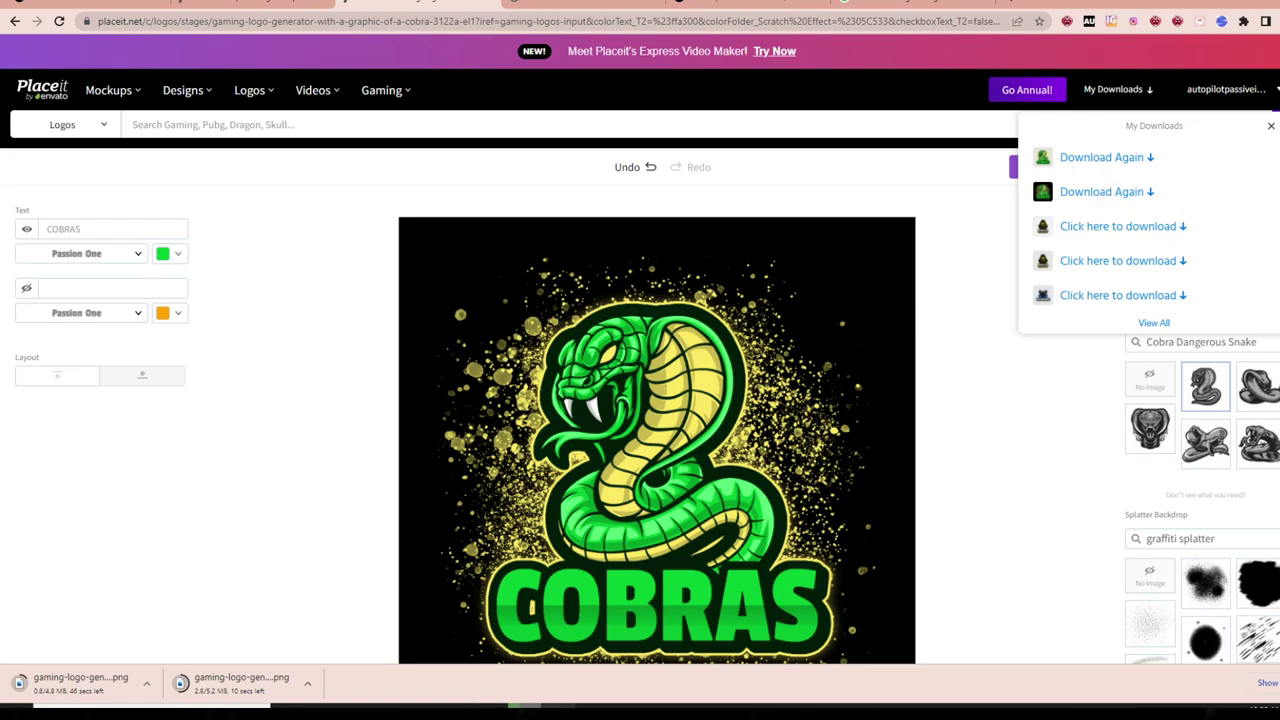
left_click(256, 588)
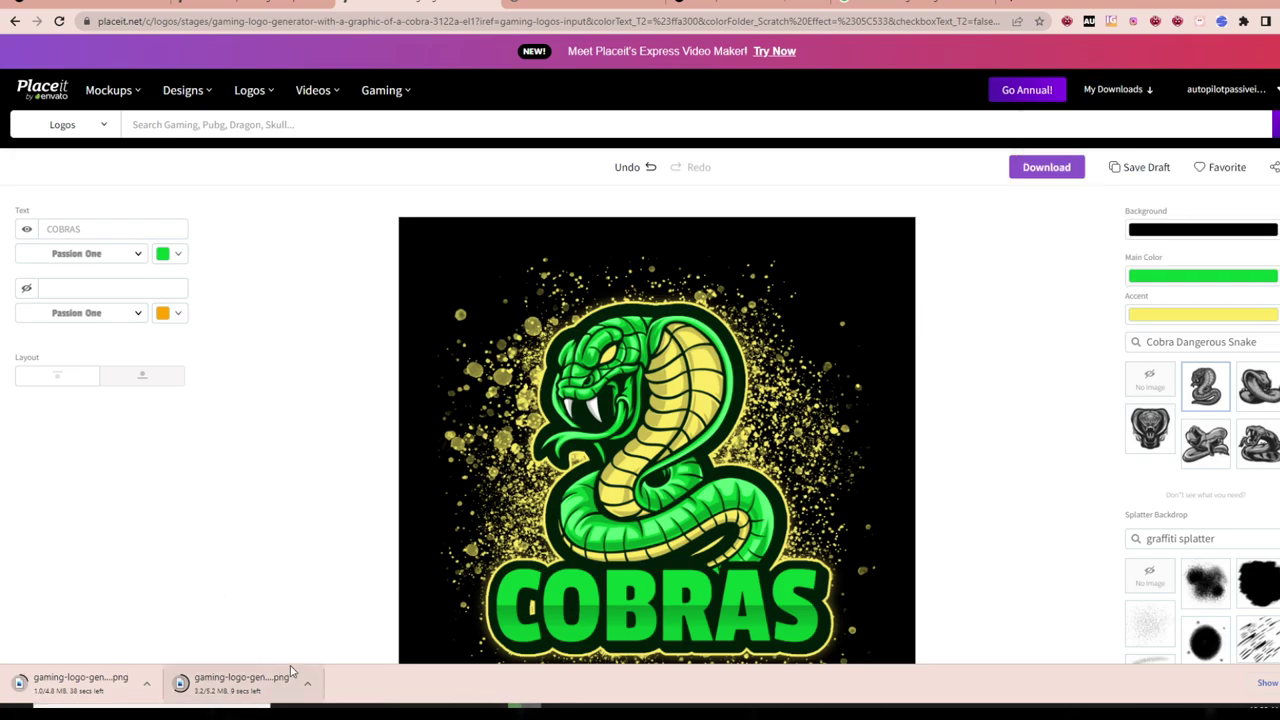
scroll(300, 204, "down", 2)
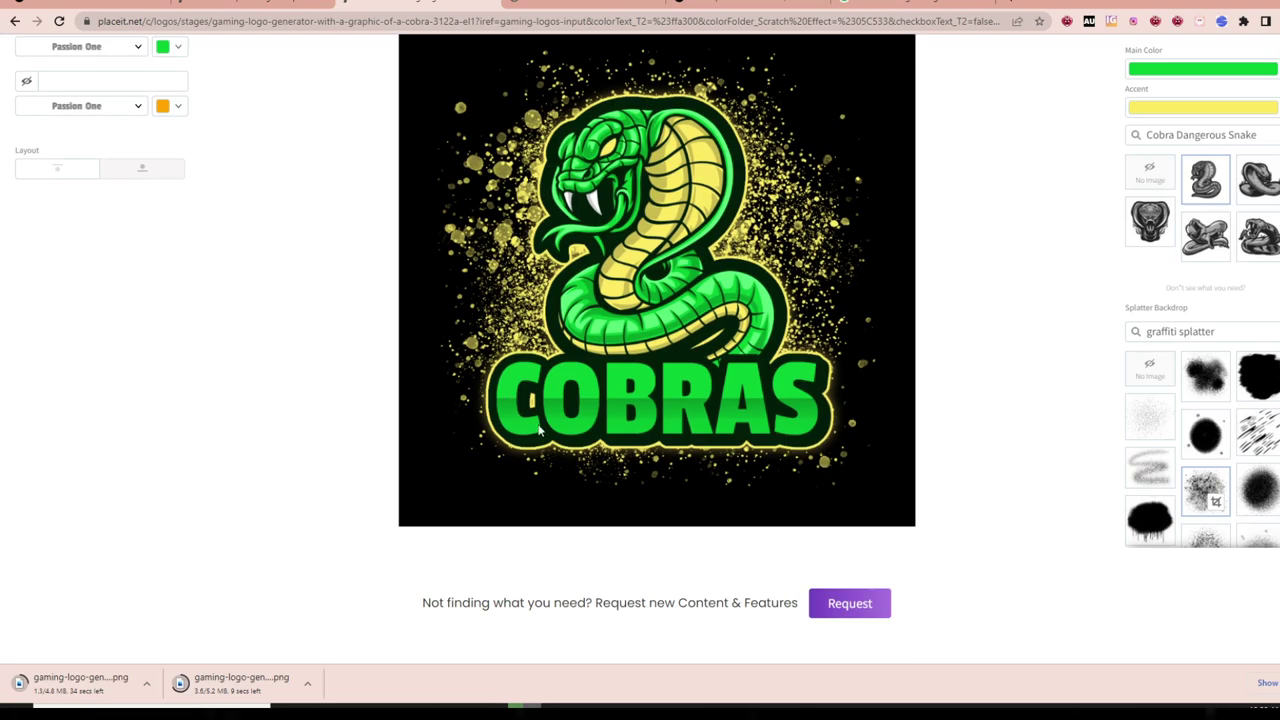
scroll(613, 420, "up", 2)
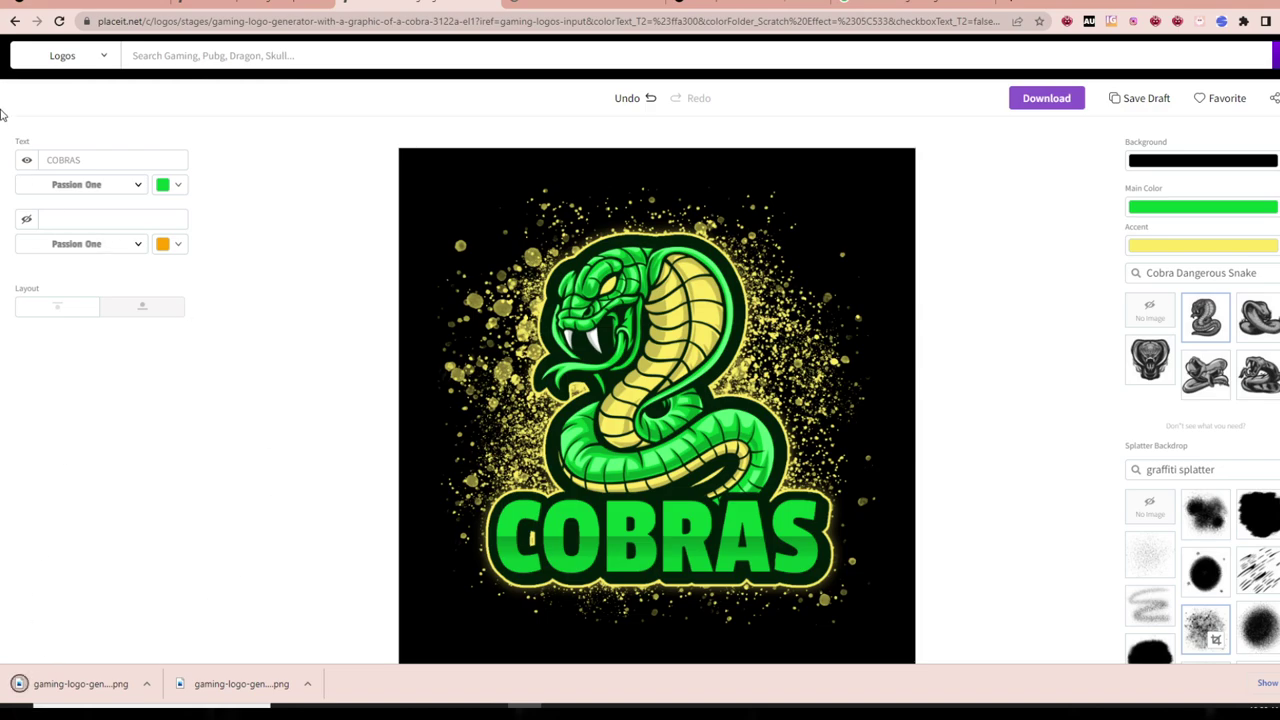
- Switch past the ninja logo template and the Zazzle product posting form to the Zazzle home page and look it over
left_click(77, 6)
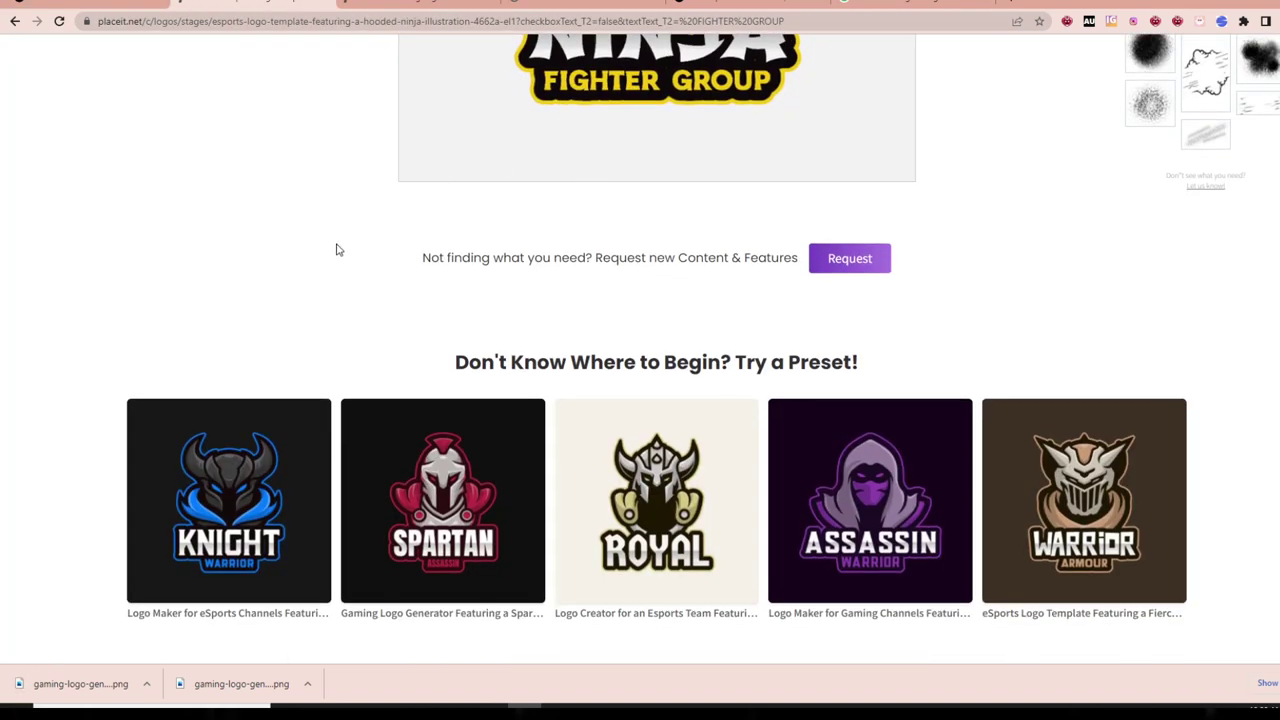
scroll(370, 210, "up", 3)
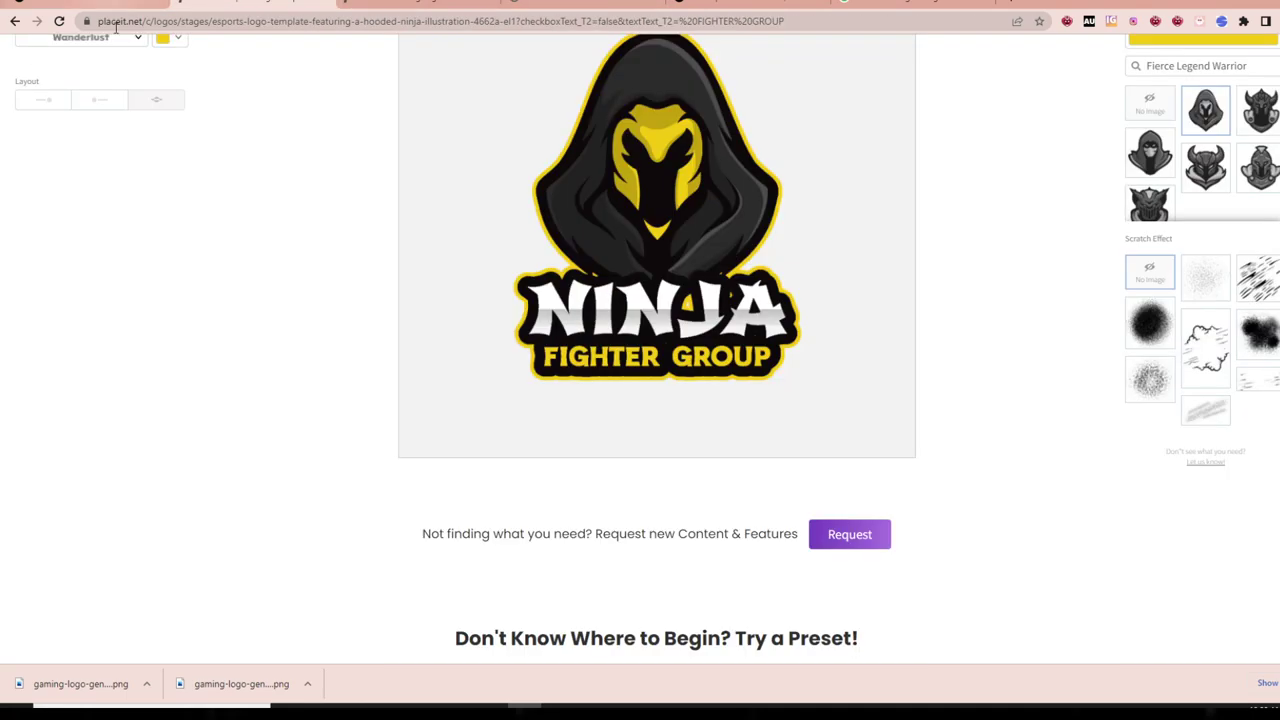
scroll(871, 374, "up", 3)
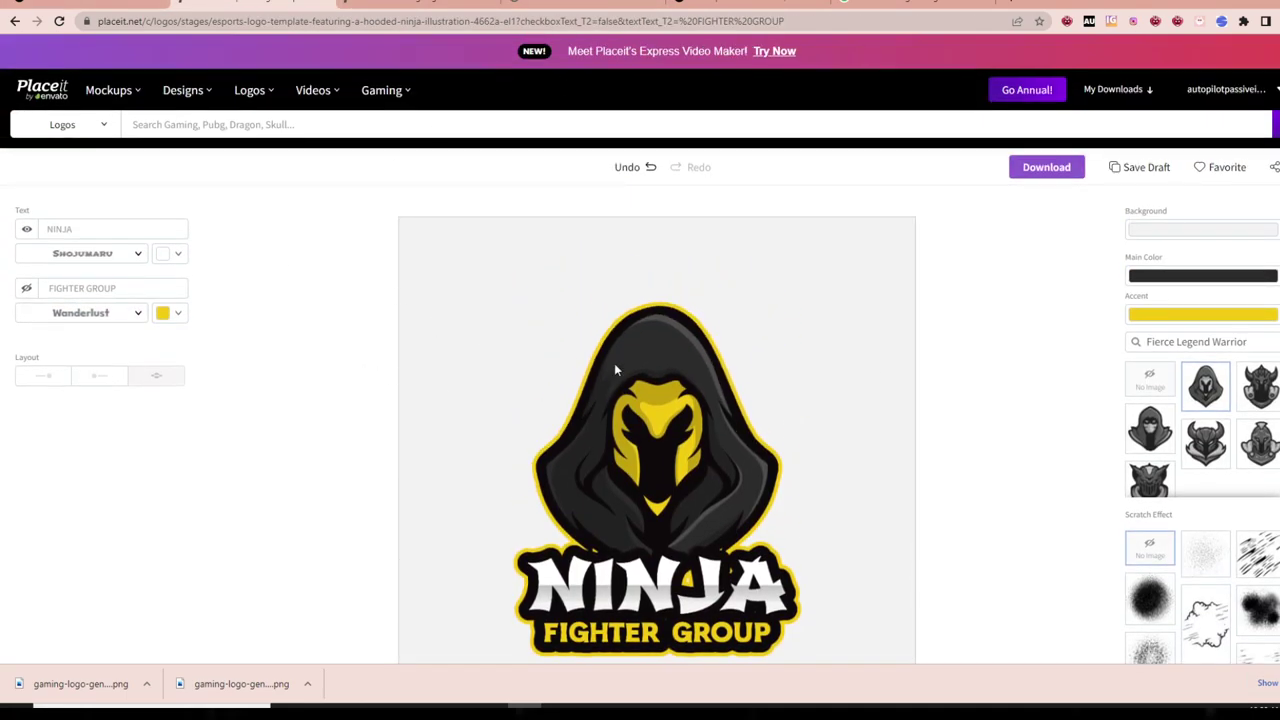
scroll(871, 374, "down", 5)
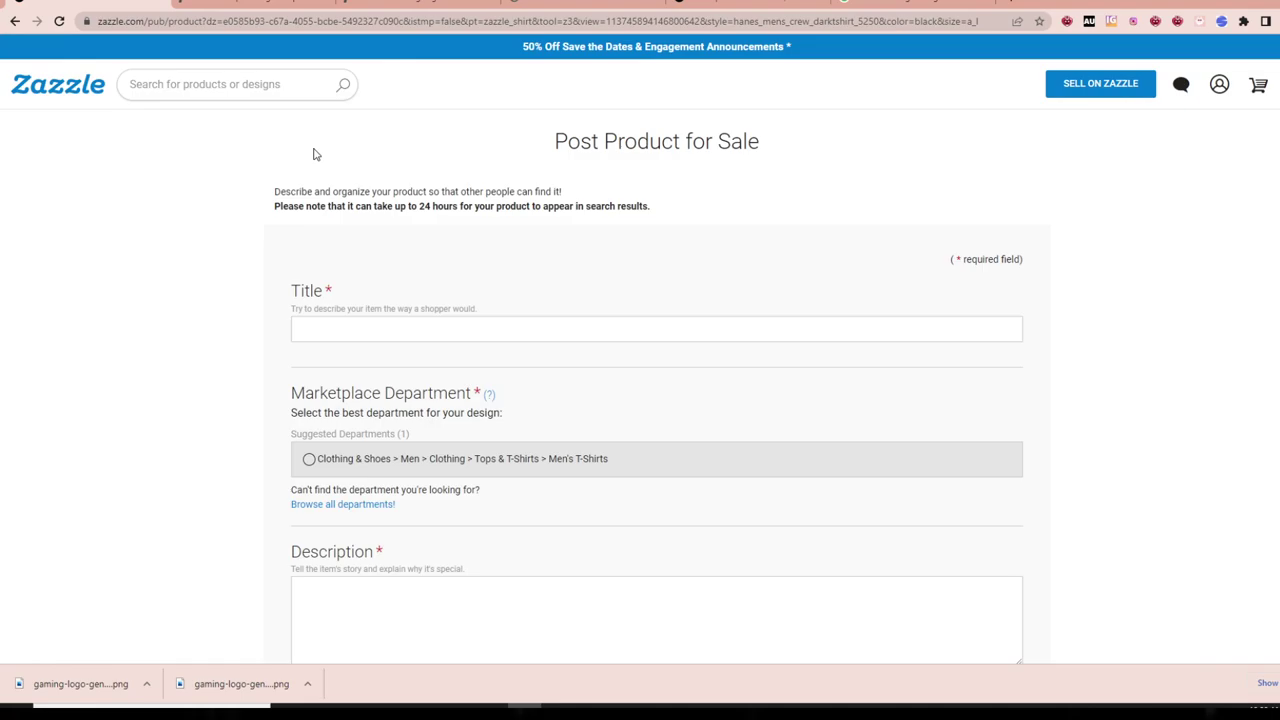
scroll(862, 137, "down", 4)
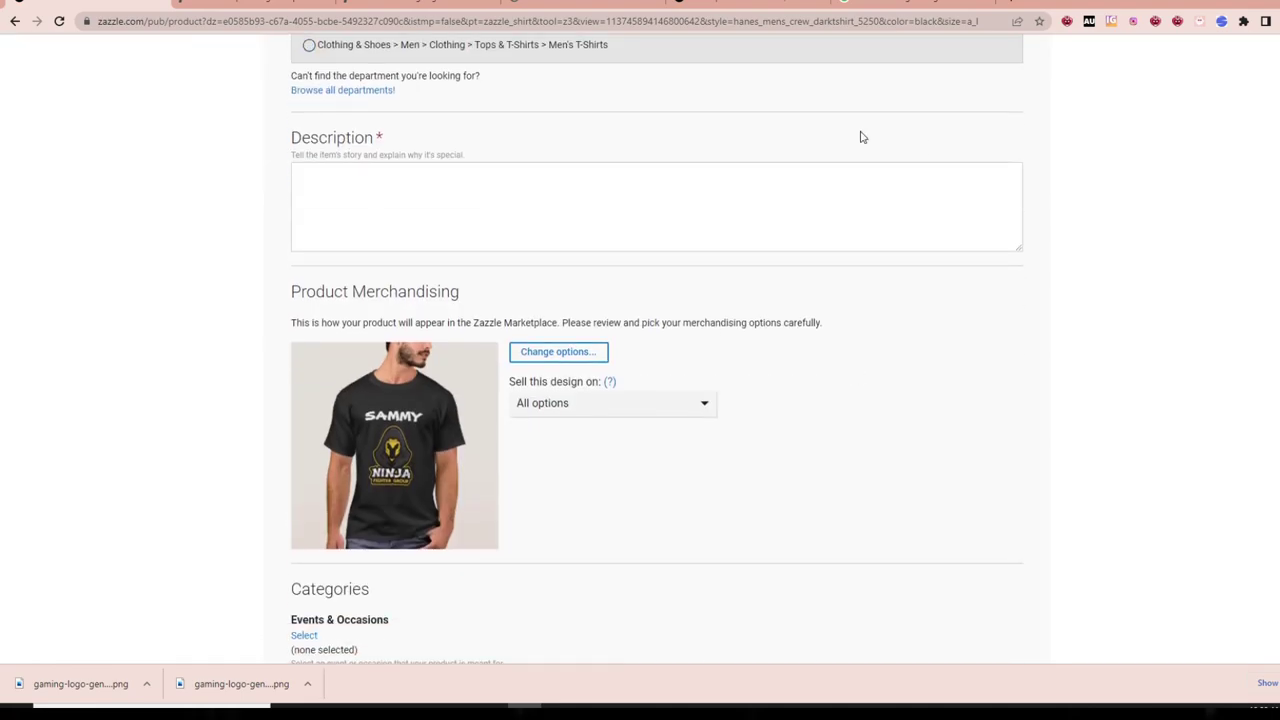
scroll(677, 211, "up", 3)
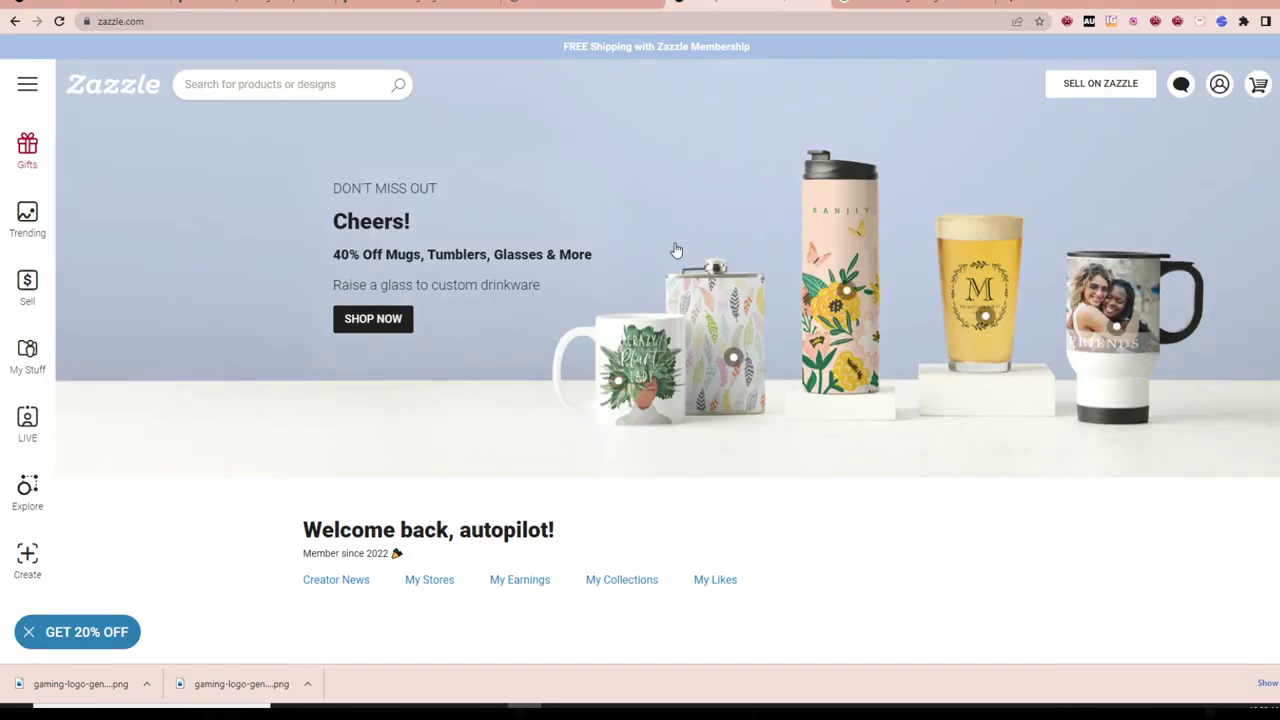
scroll(313, 287, "down", 4)
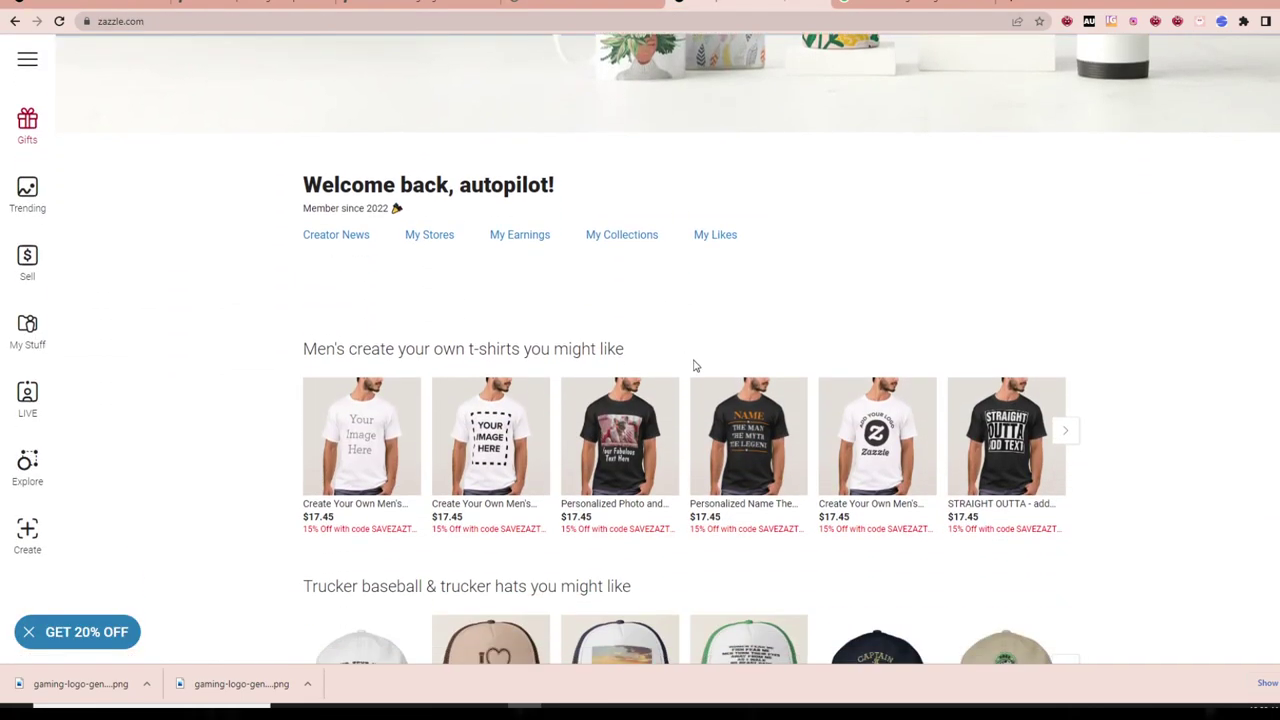
scroll(693, 365, "up", 4)
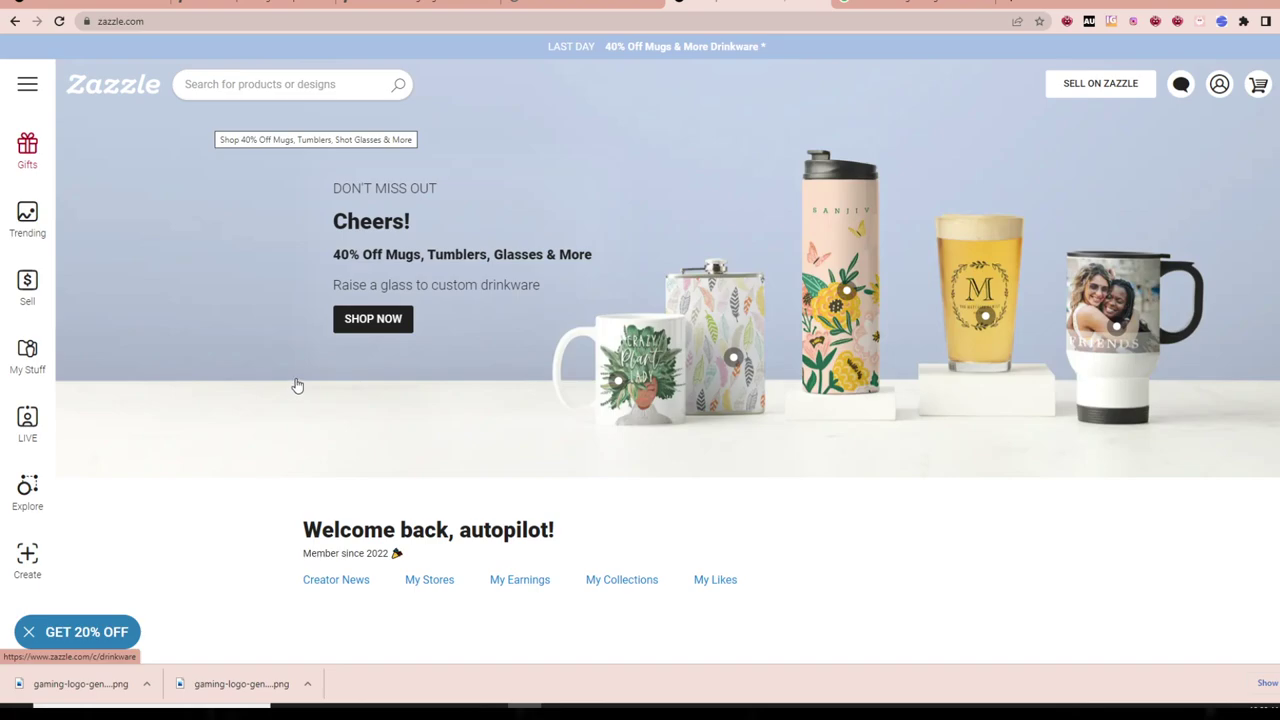
- Open the black men's T-shirt from the top products to sell on Zazzle
left_click(28, 290)
scroll(251, 369, "down", 4)
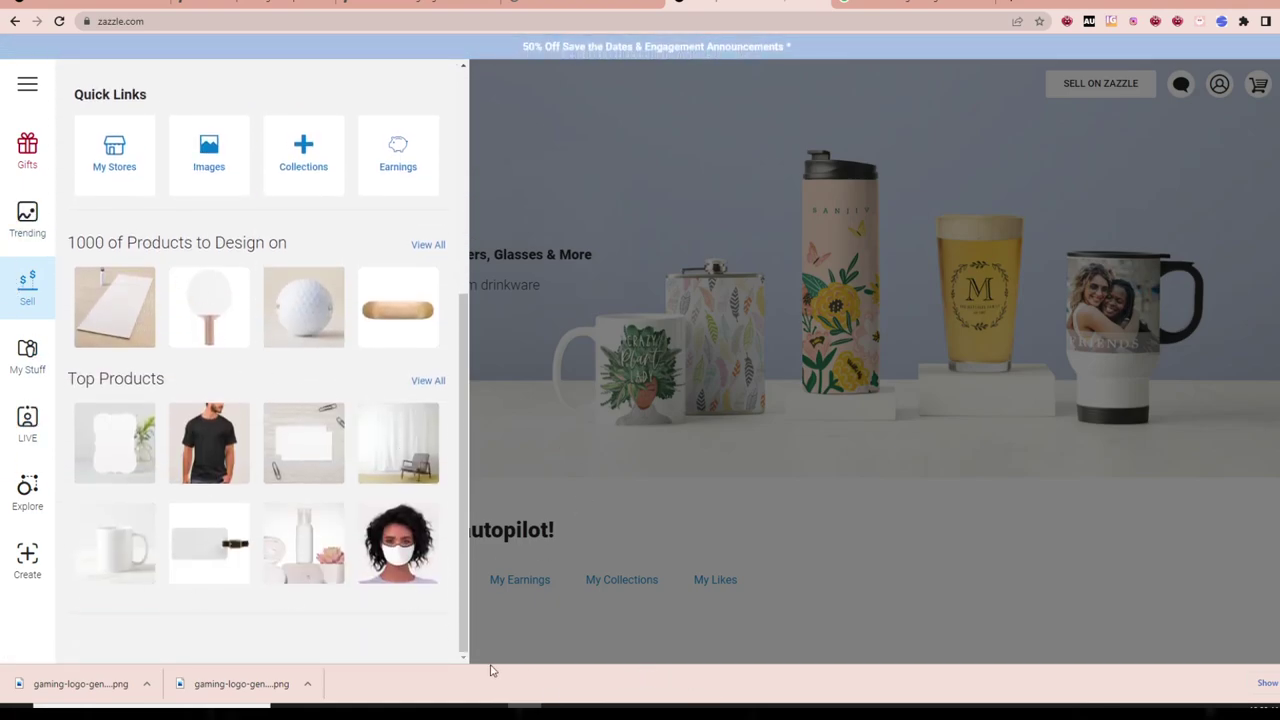
left_click(221, 444)
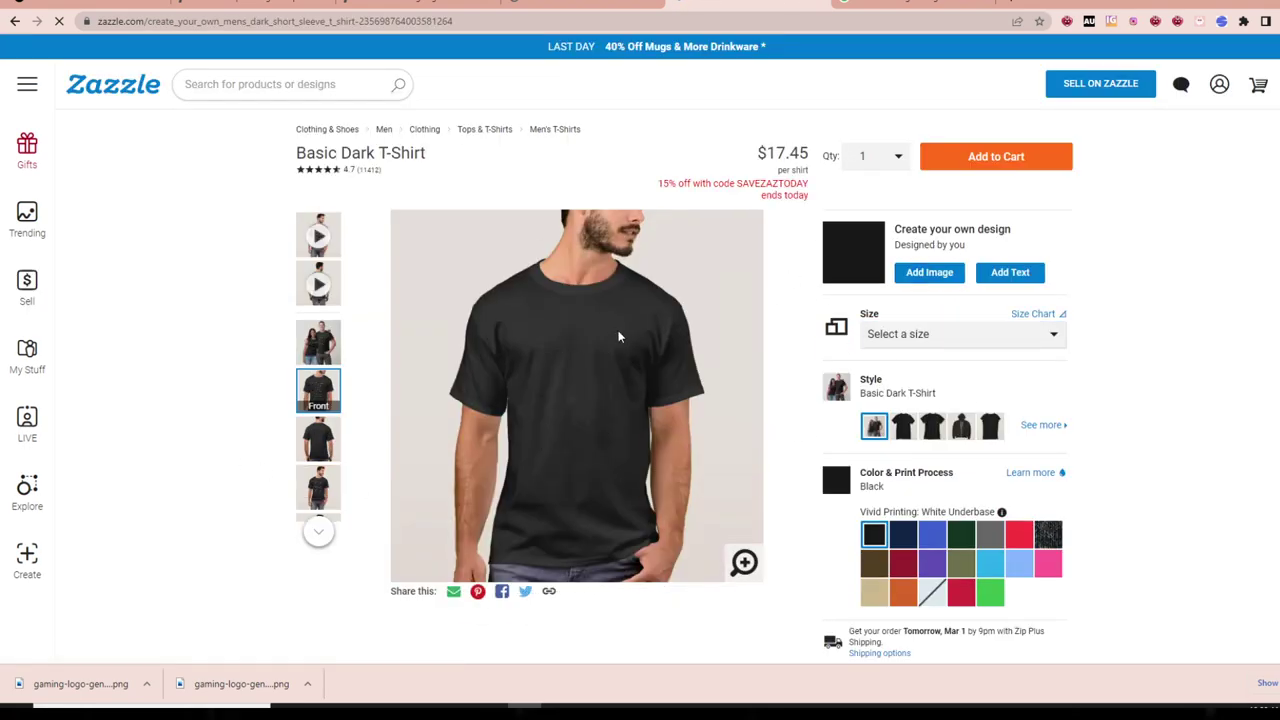
- Start an image design on the Basic Dark T-Shirt and upload both downloaded gaming-logo PNG files to it
left_click(927, 274)
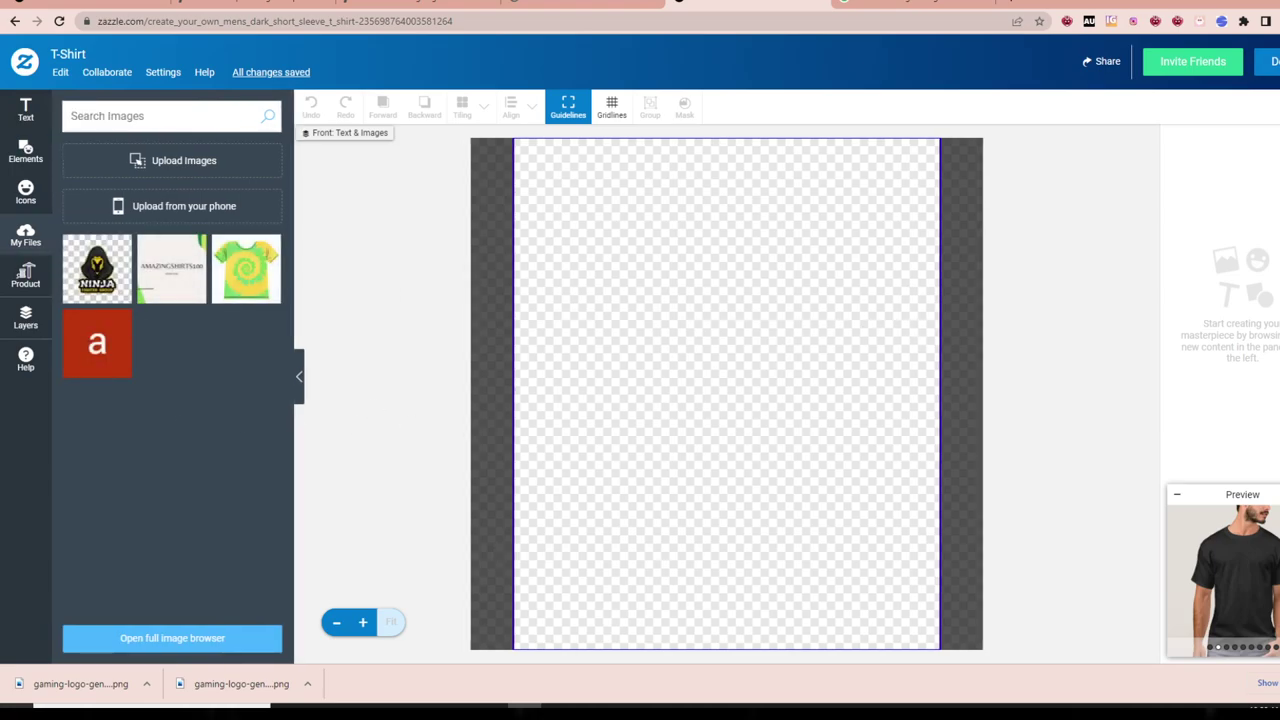
left_click_drag(80, 684, 140, 440)
left_click_drag(235, 684, 268, 402)
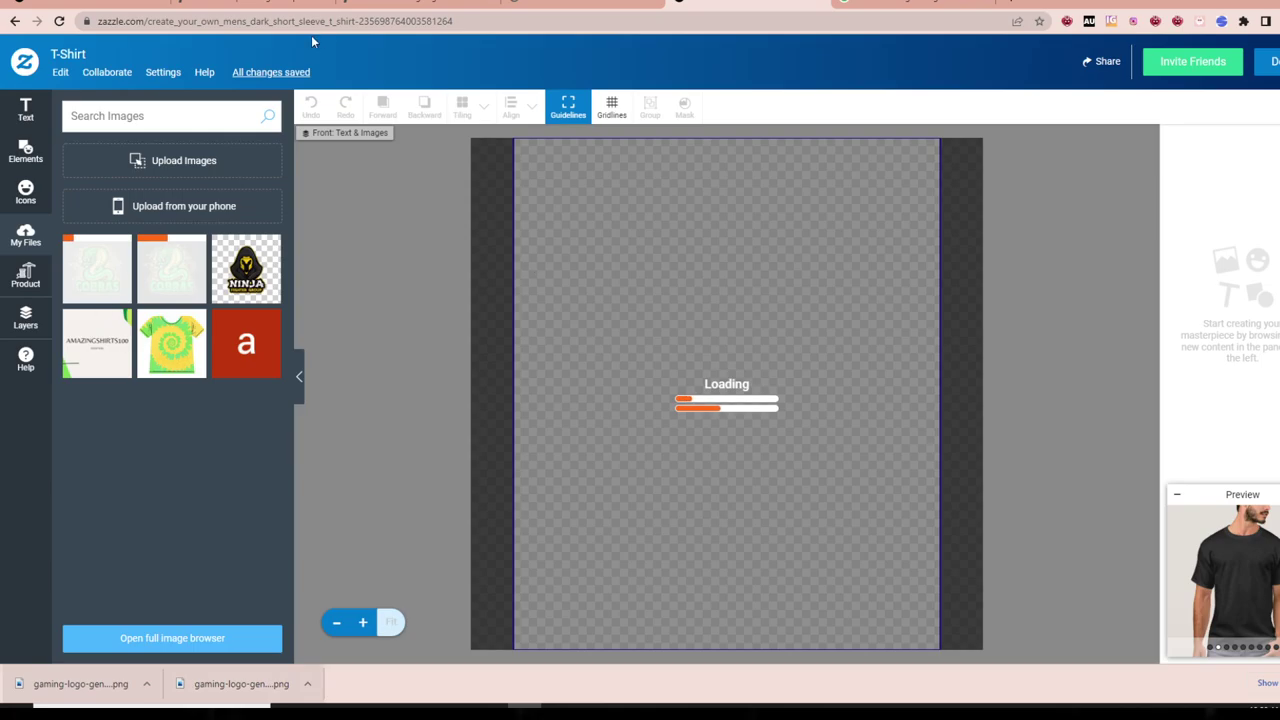
left_click(390, 4)
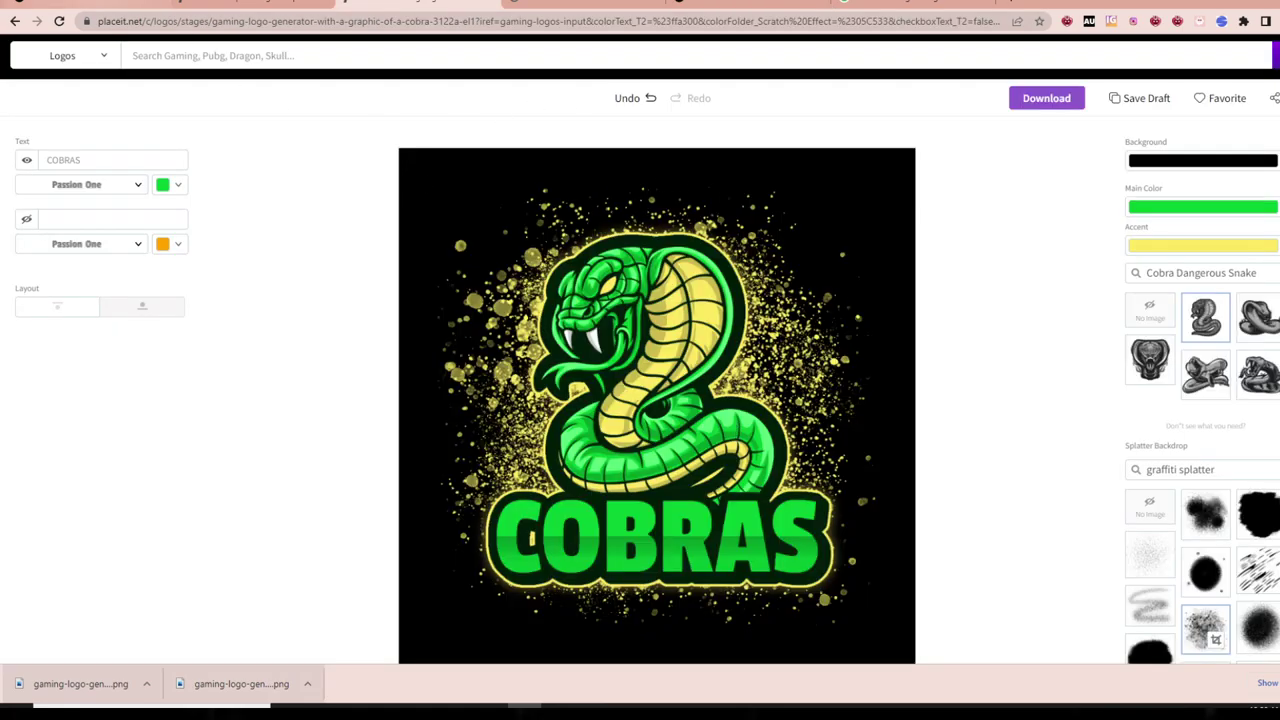
left_click(100, 5)
left_click(260, 4)
left_click(435, 4)
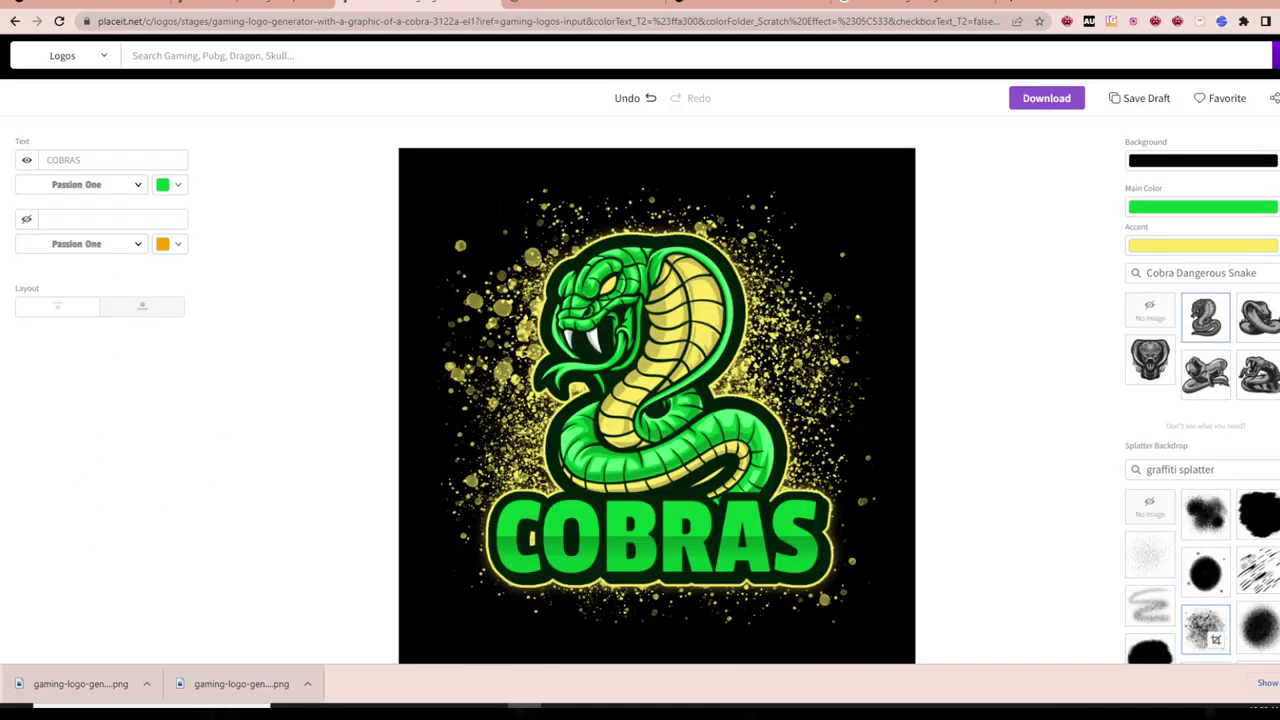
left_click(590, 4)
left_click(696, 4)
- Move the two overlapping COBRAS logos apart and delete the version with the black background
left_click(175, 268)
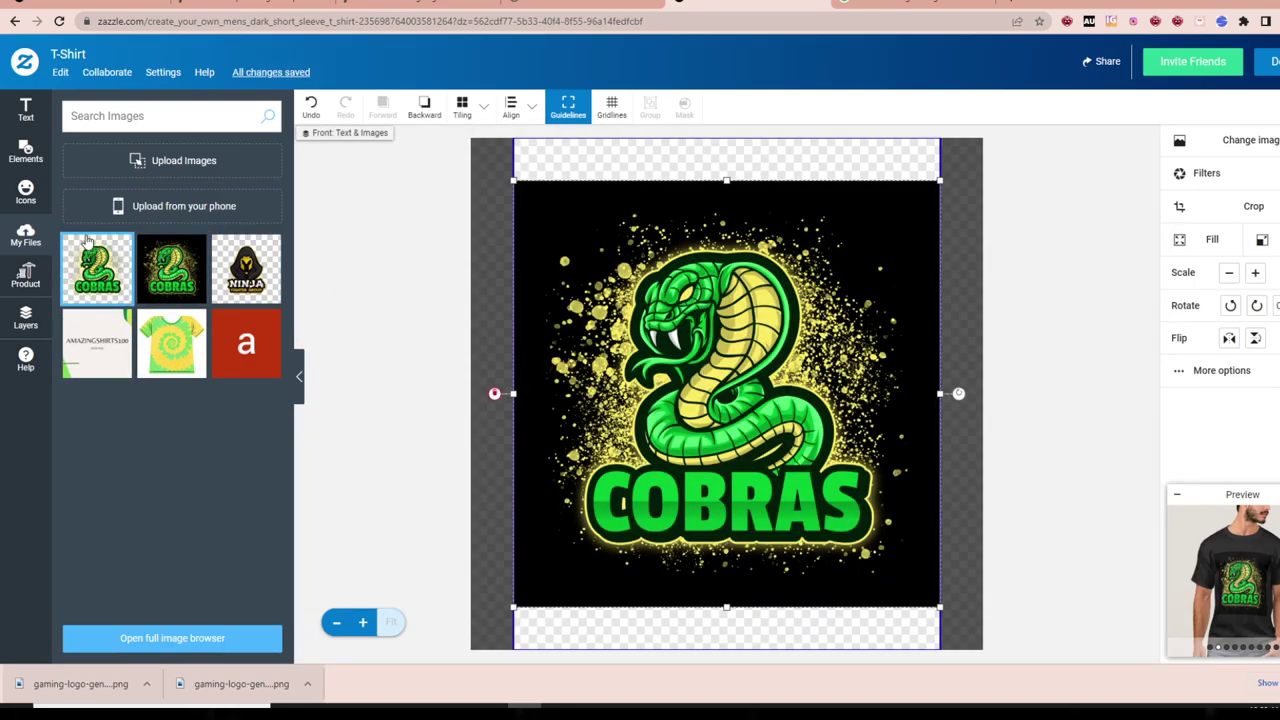
left_click_drag(701, 326, 618, 343)
left_click_drag(834, 345, 849, 388)
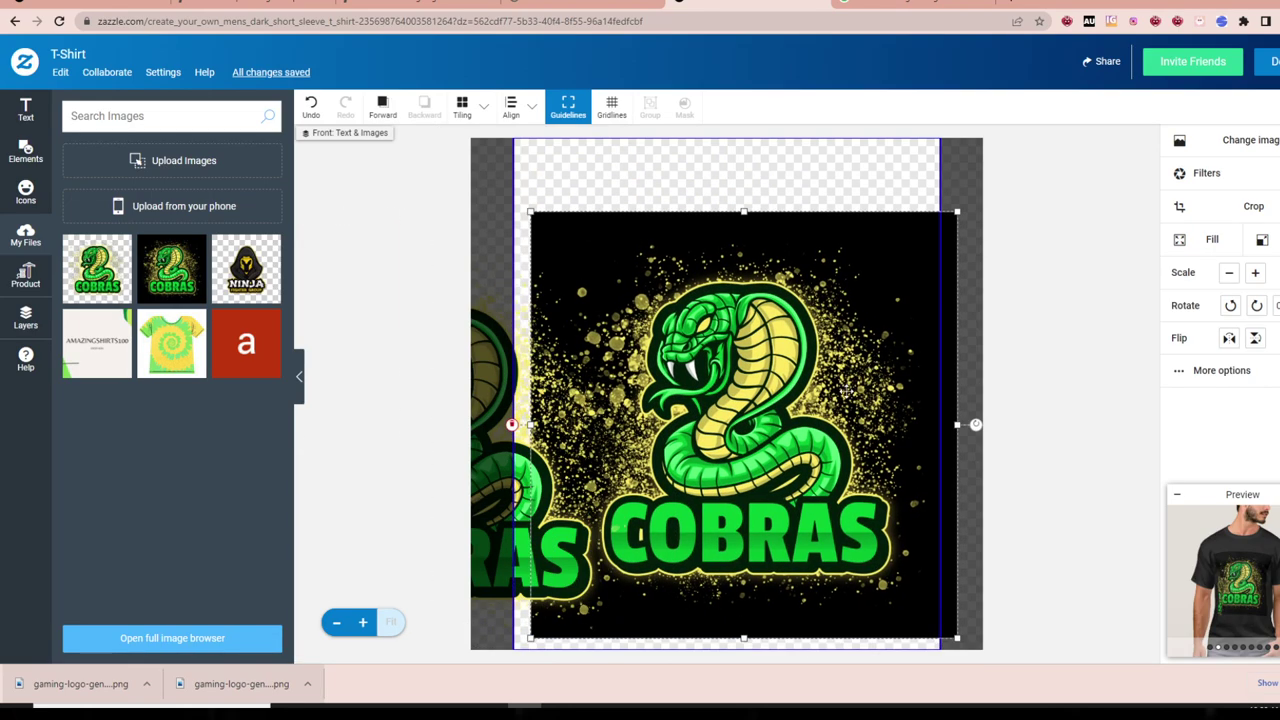
key("Delete")
- Position the transparent COBRAS logo in the lower part of the print area, slightly off-centre to the right
left_click_drag(533, 402, 806, 490)
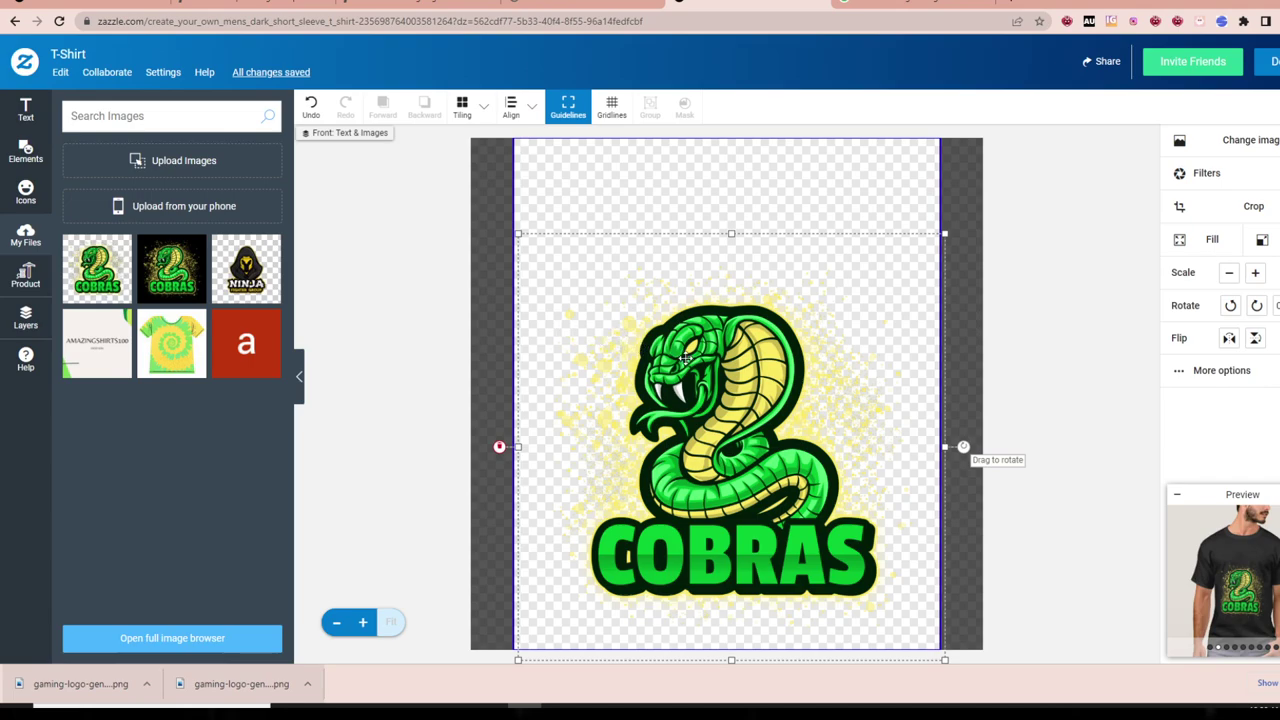
left_click_drag(685, 356, 715, 360)
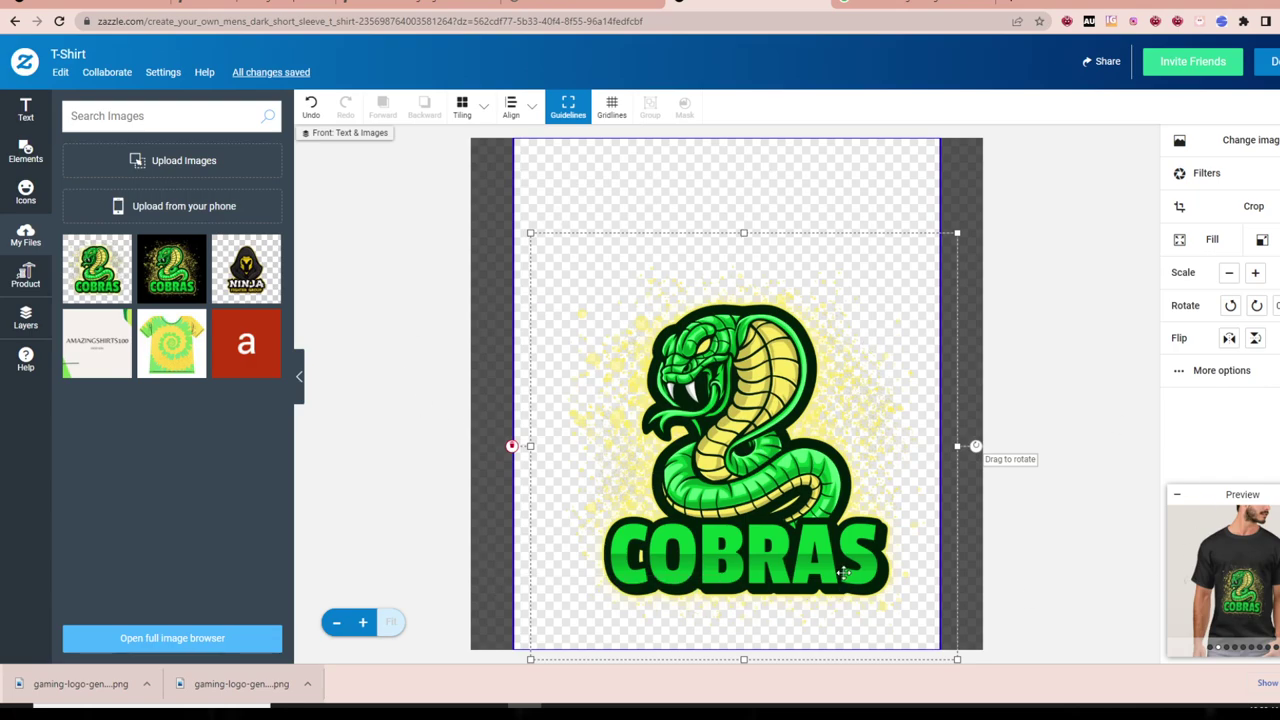
left_click_drag(832, 574, 816, 573)
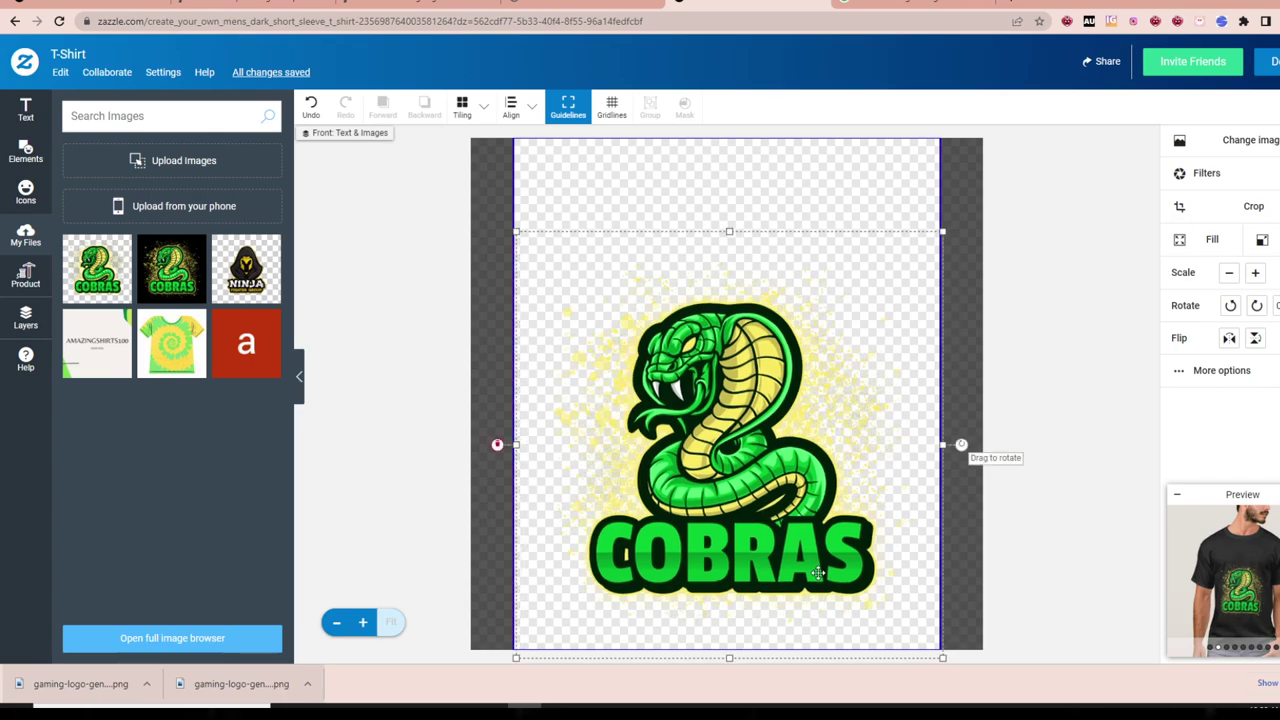
left_click_drag(889, 543, 908, 543)
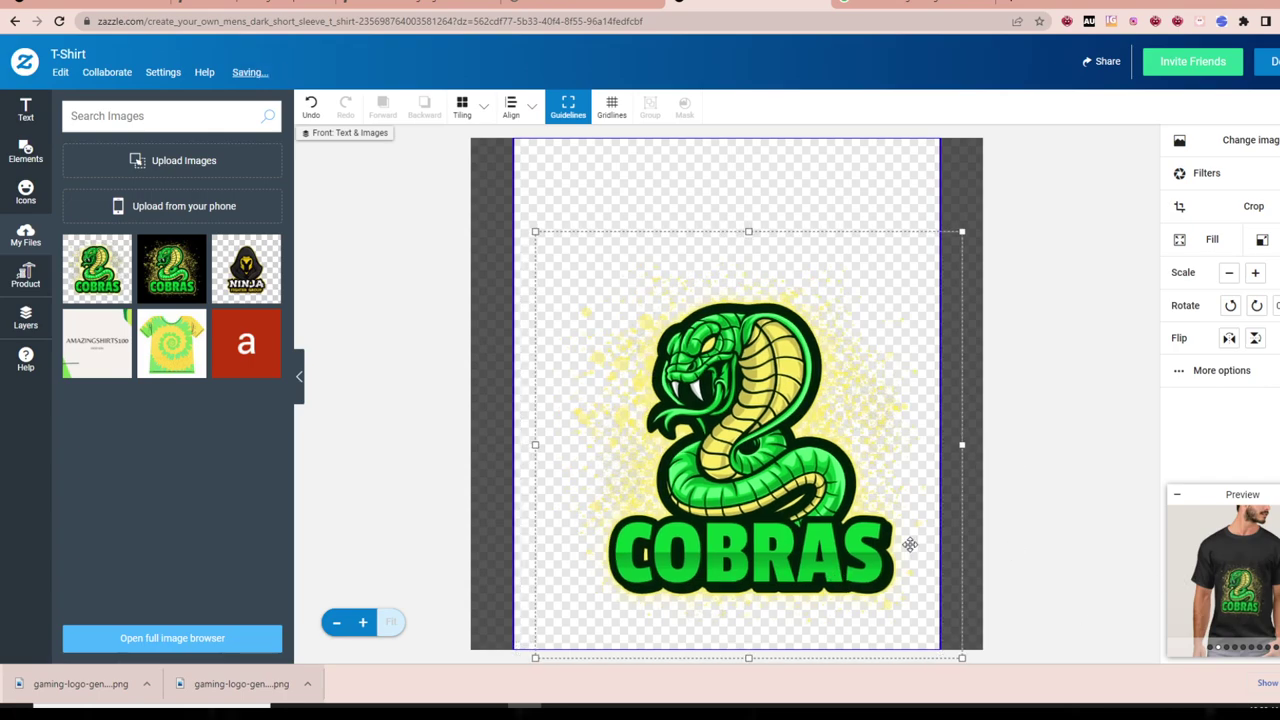
- Check the enlarged T-shirt preview in the front and unisex views, and return to the design
left_click(1222, 526)
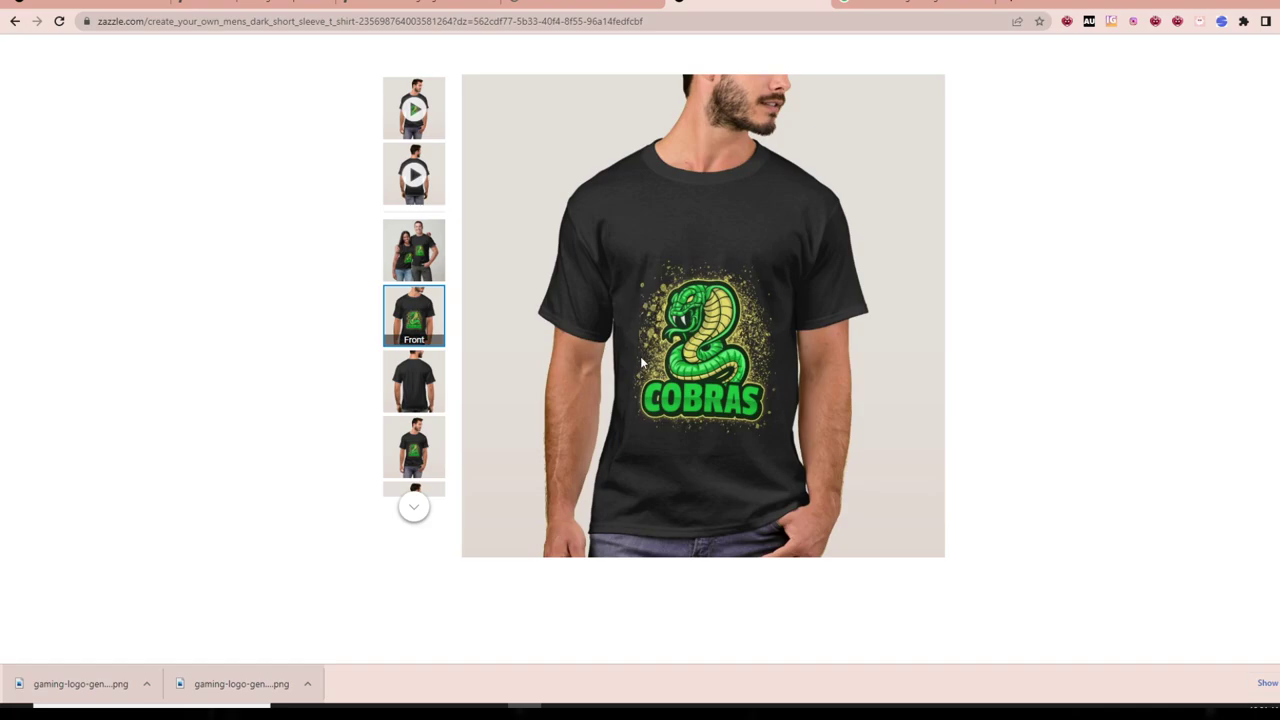
left_click(418, 258)
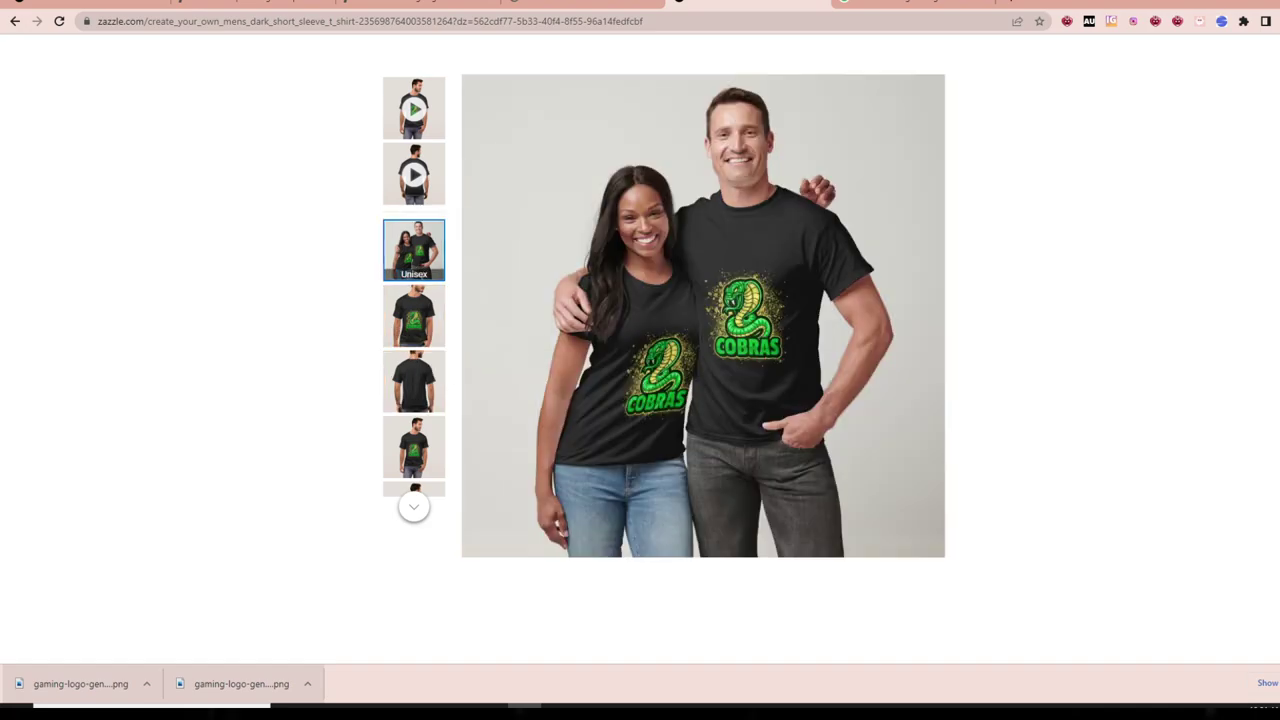
left_click(882, 297)
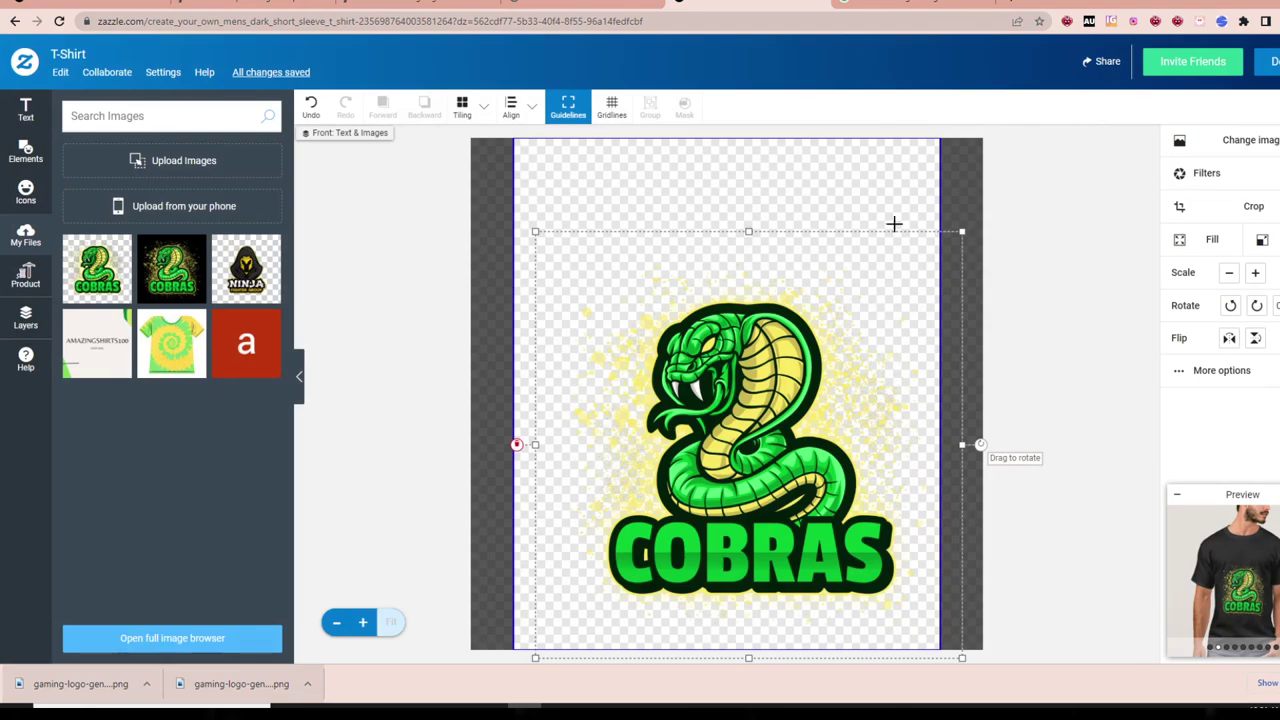
- Add a text object with the player's first name in capitals and place it above the cobra logo
left_click(26, 110)
left_click(170, 126)
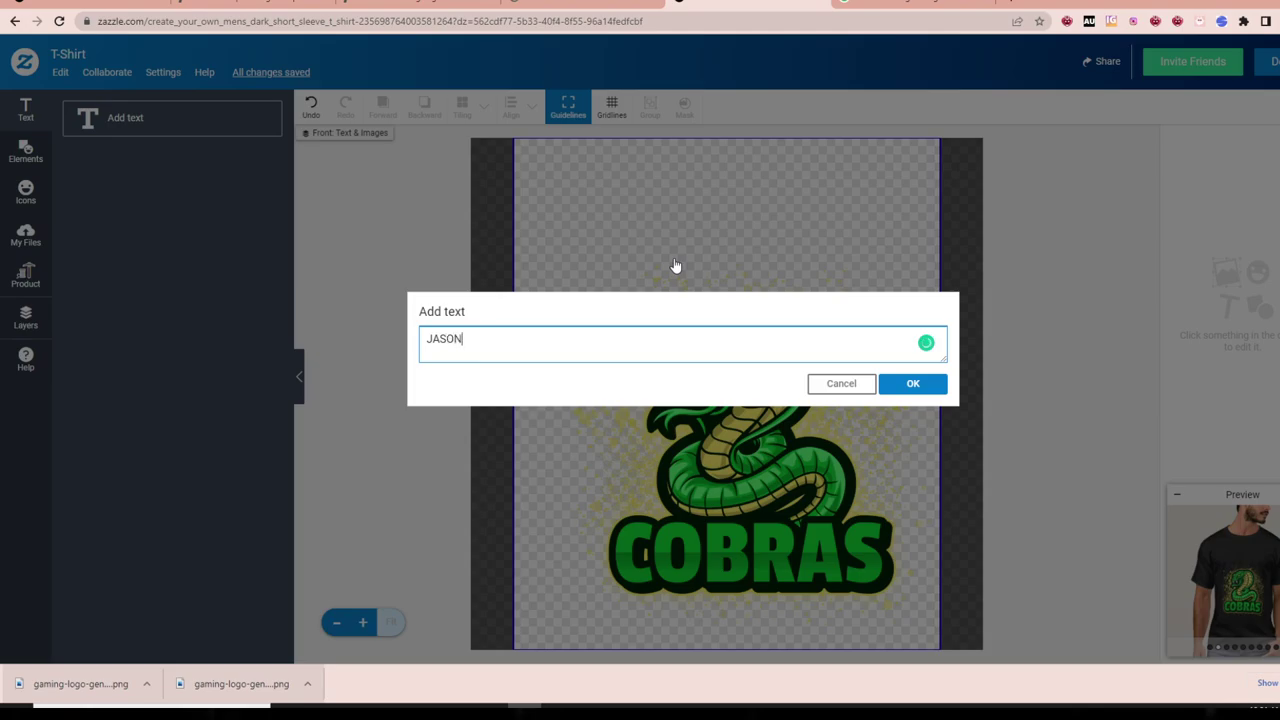
left_click(911, 383)
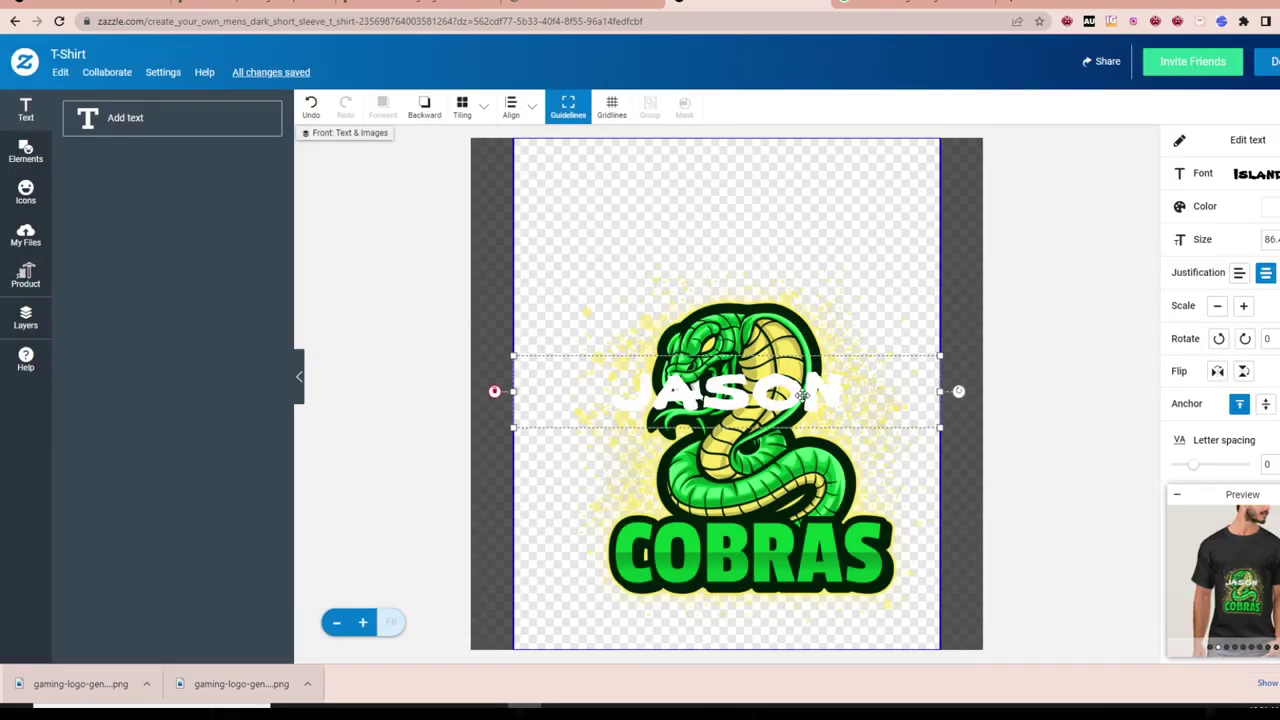
left_click_drag(802, 395, 800, 206)
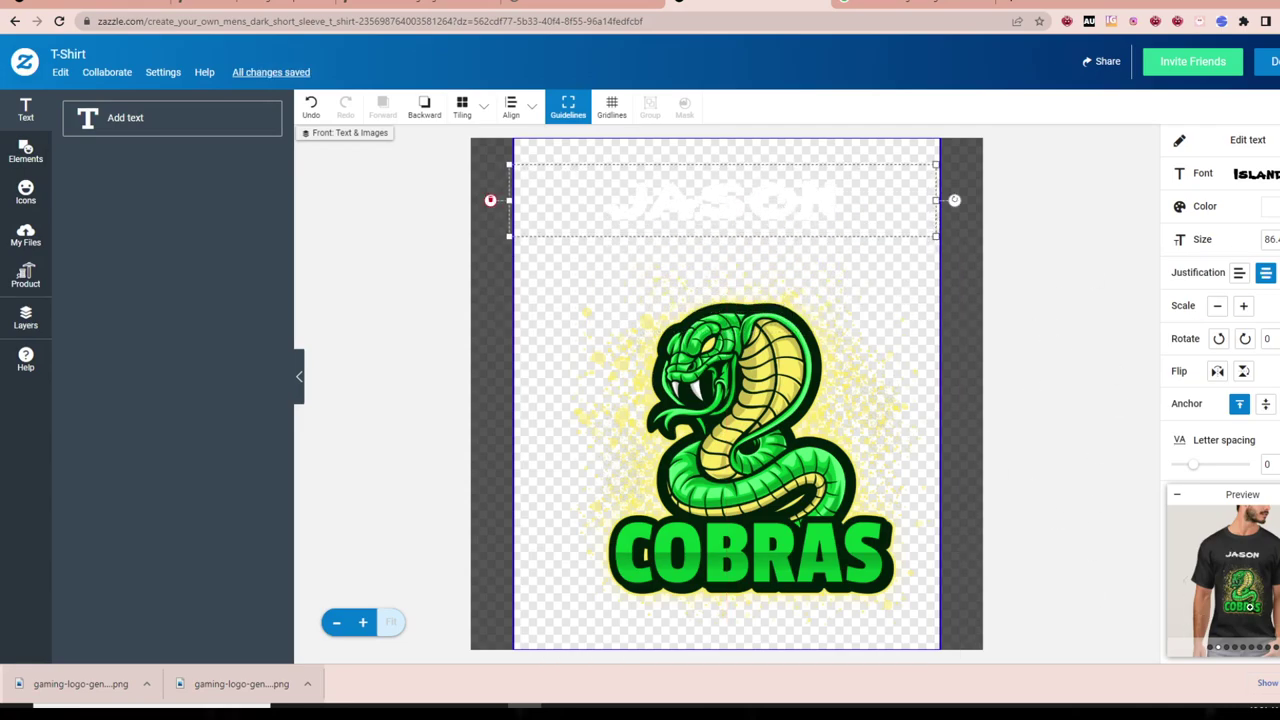
- Switch to the Placeit logo editor and copy the main color's hex code, #06C633
left_click(250, 5)
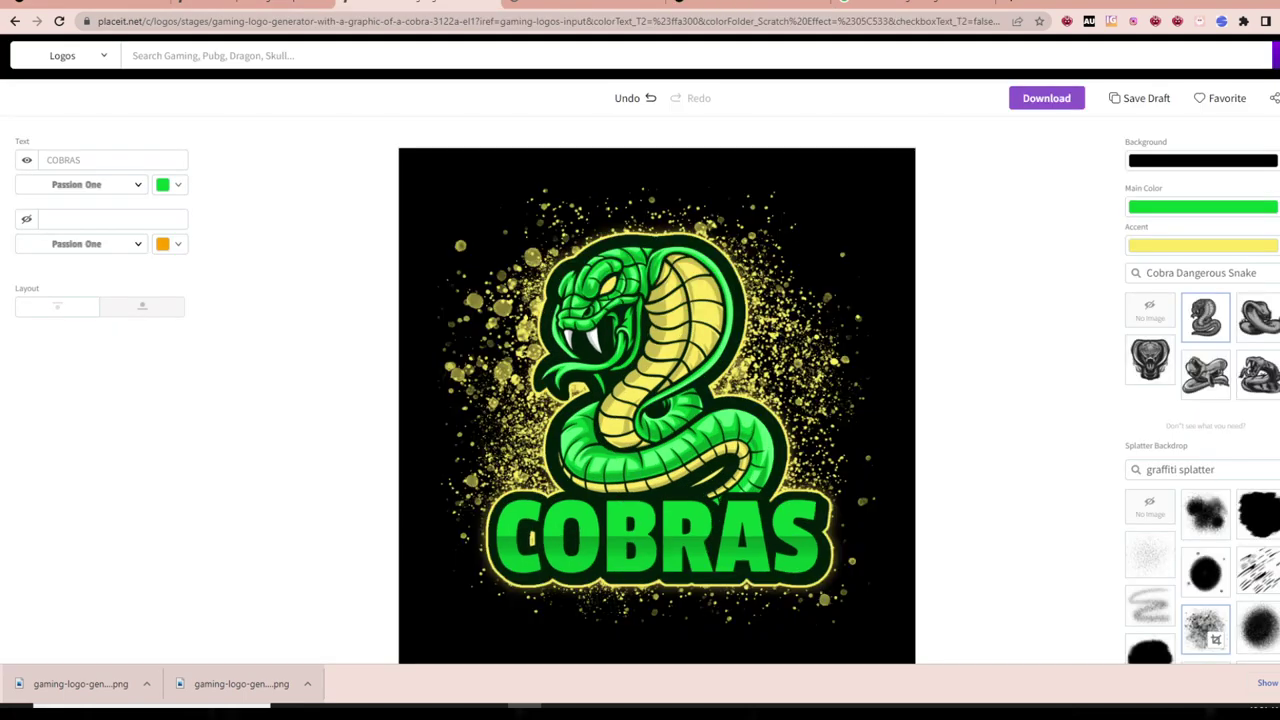
left_click(167, 186)
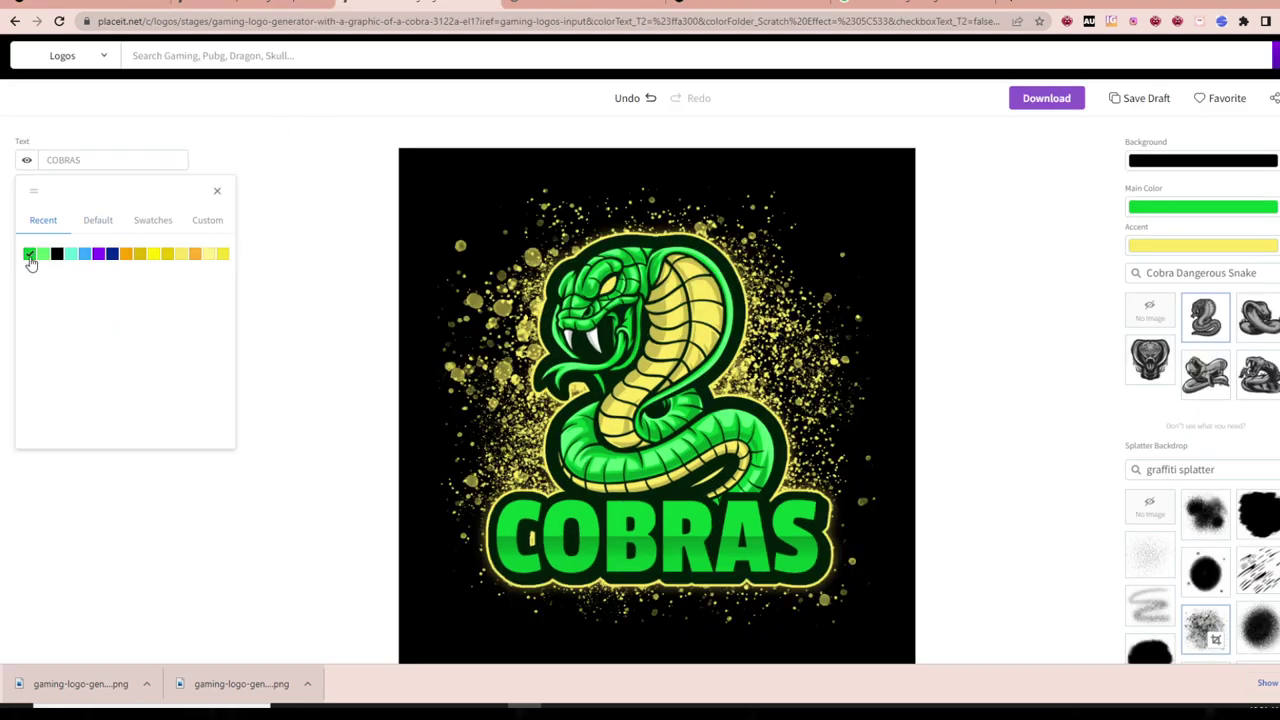
left_click(1250, 207)
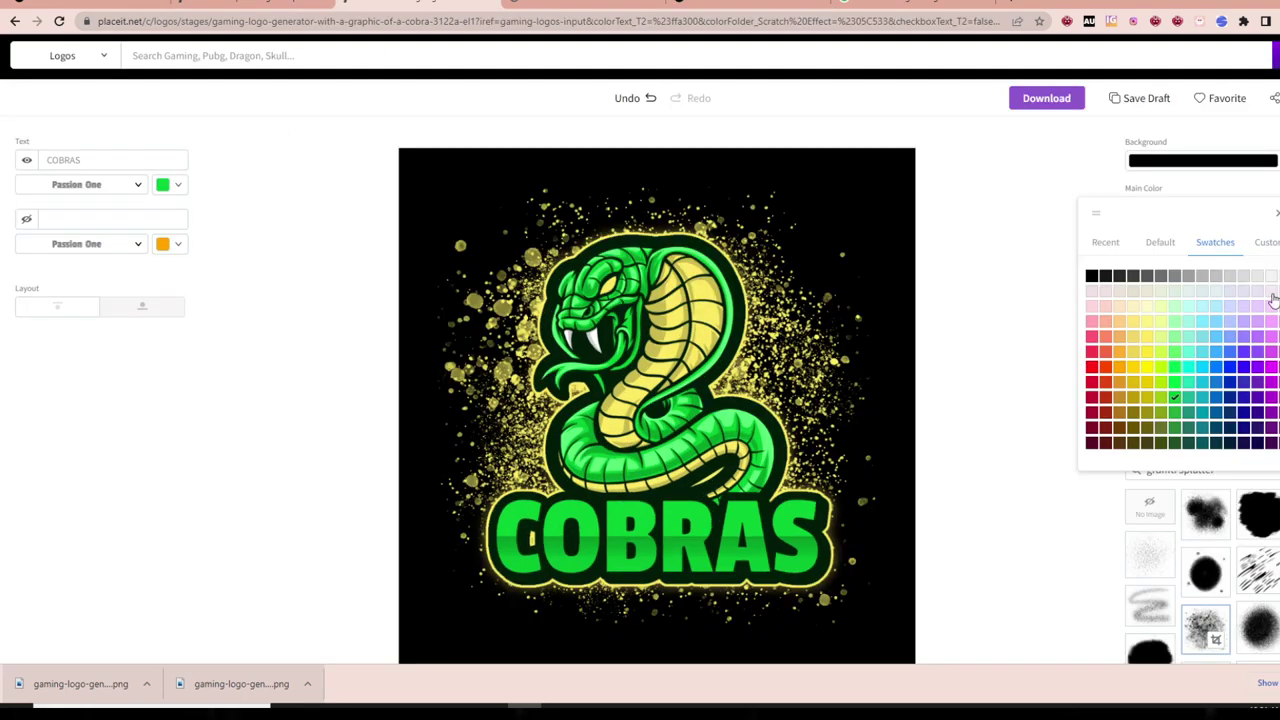
left_click(1268, 244)
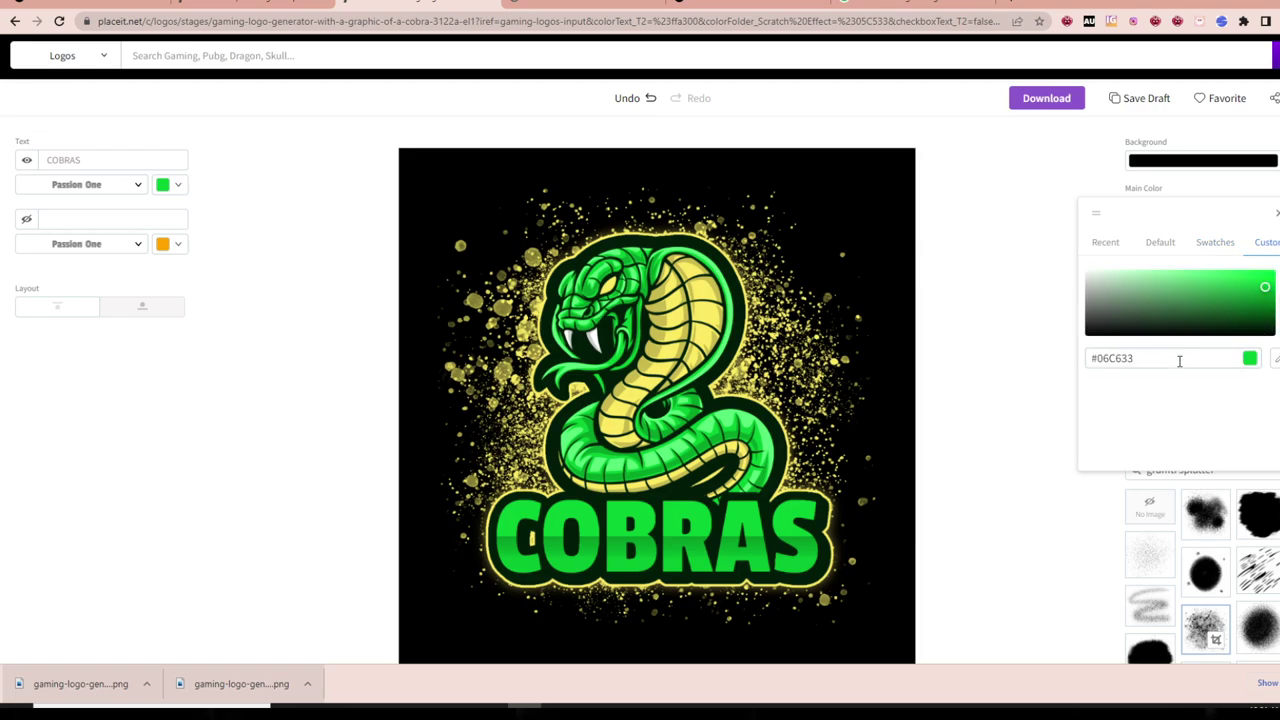
left_click_drag(1179, 361, 1076, 352)
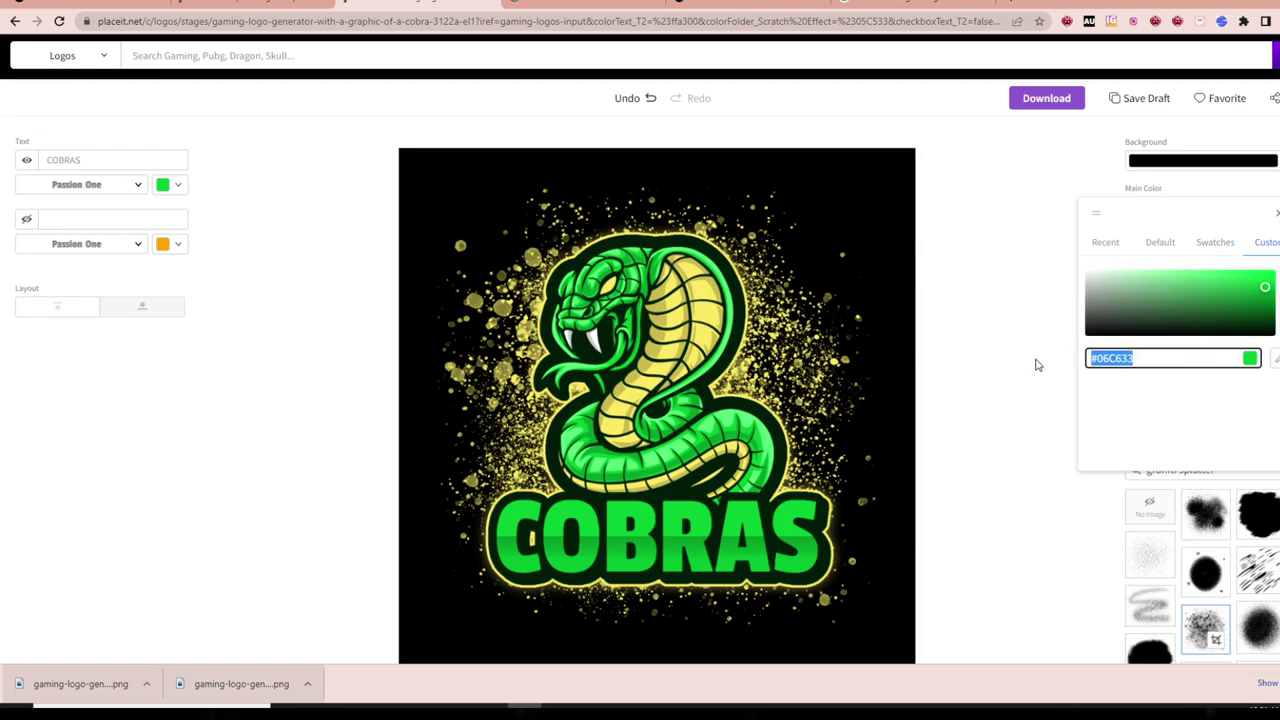
right_click(1136, 374)
left_click(1152, 415)
- Switch back to the Zazzle T-shirt design and set the name text's color to the copied #06C633
left_click(750, 5)
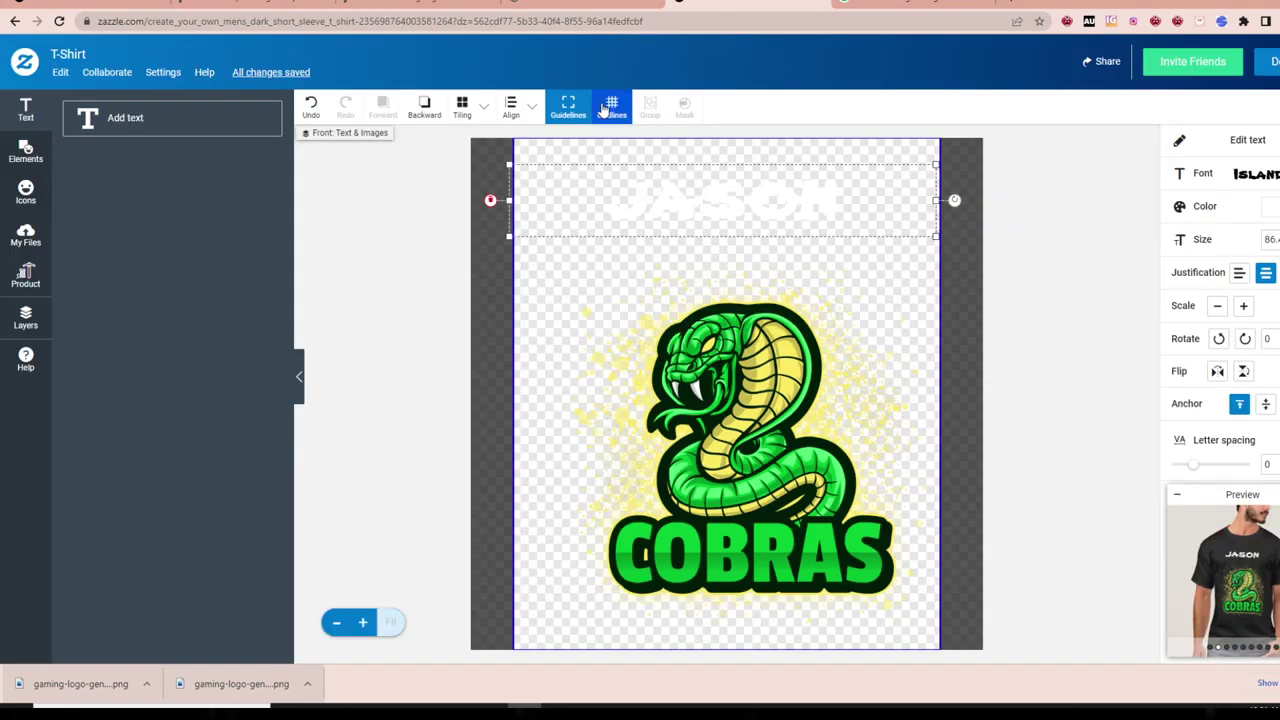
left_click(1188, 218)
left_click(1262, 372)
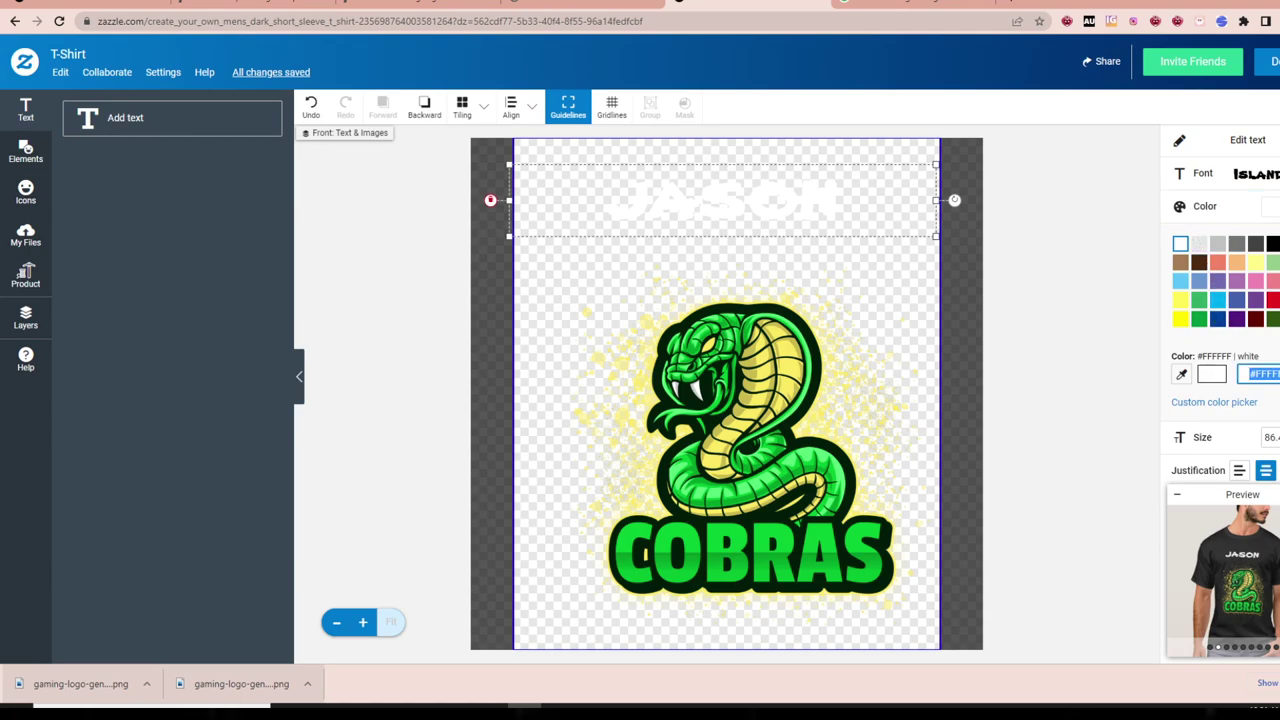
left_click(1042, 350)
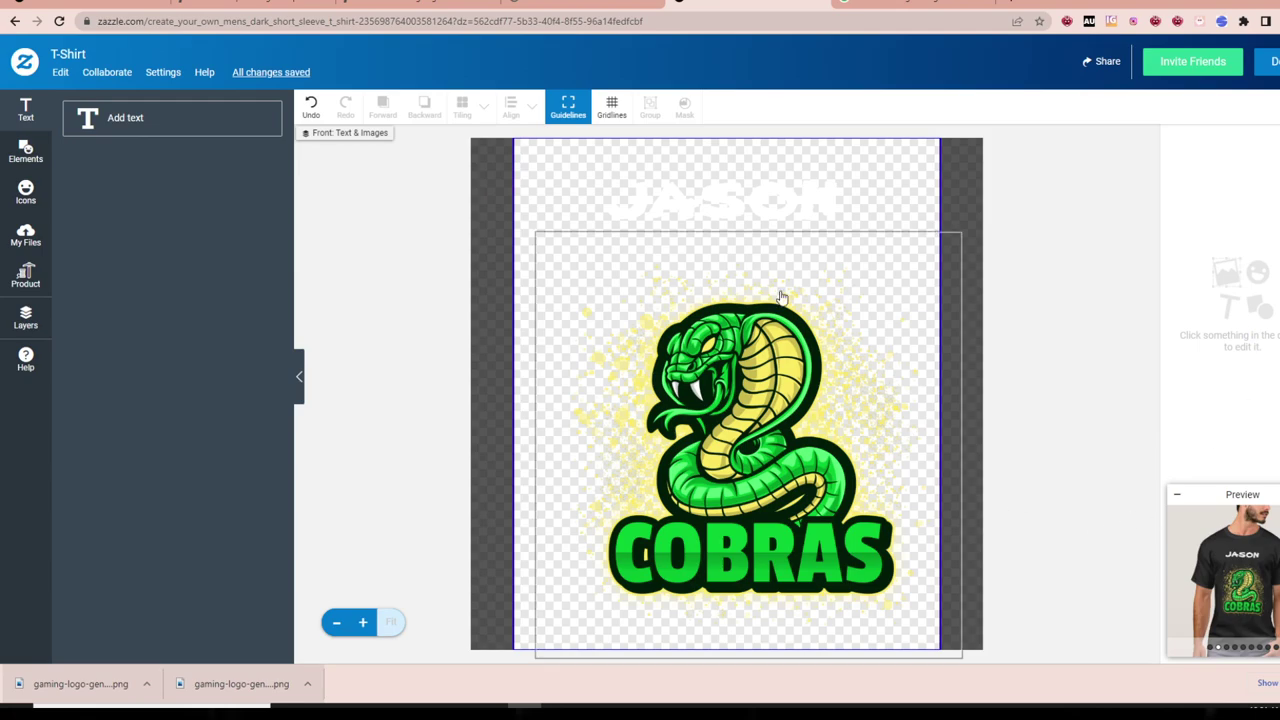
left_click(850, 228)
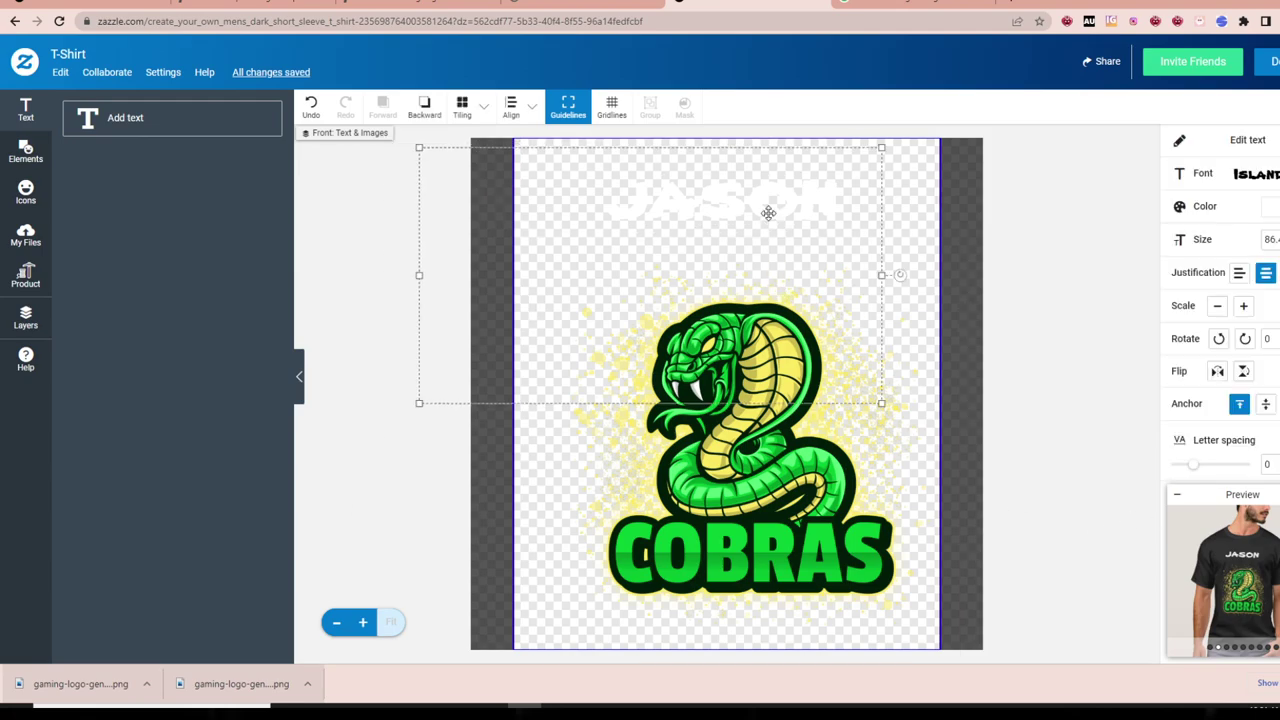
left_click(1271, 208)
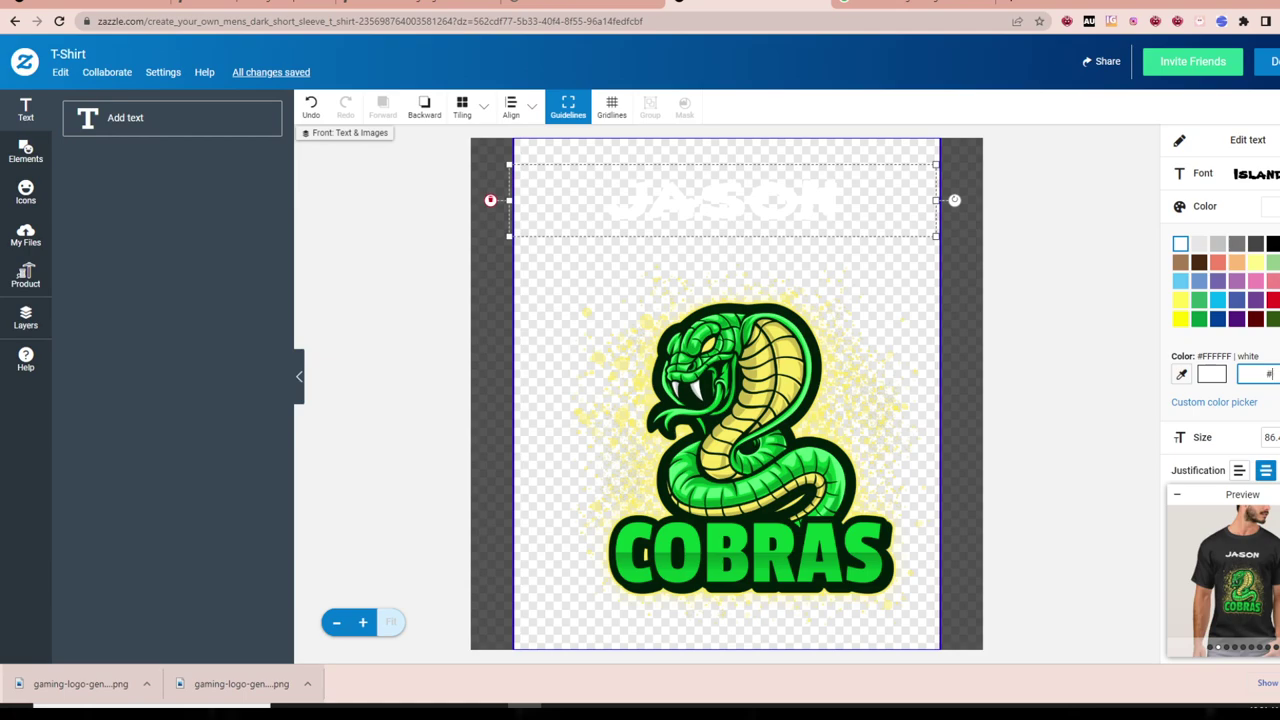
key("ctrl+v")
key("Return")
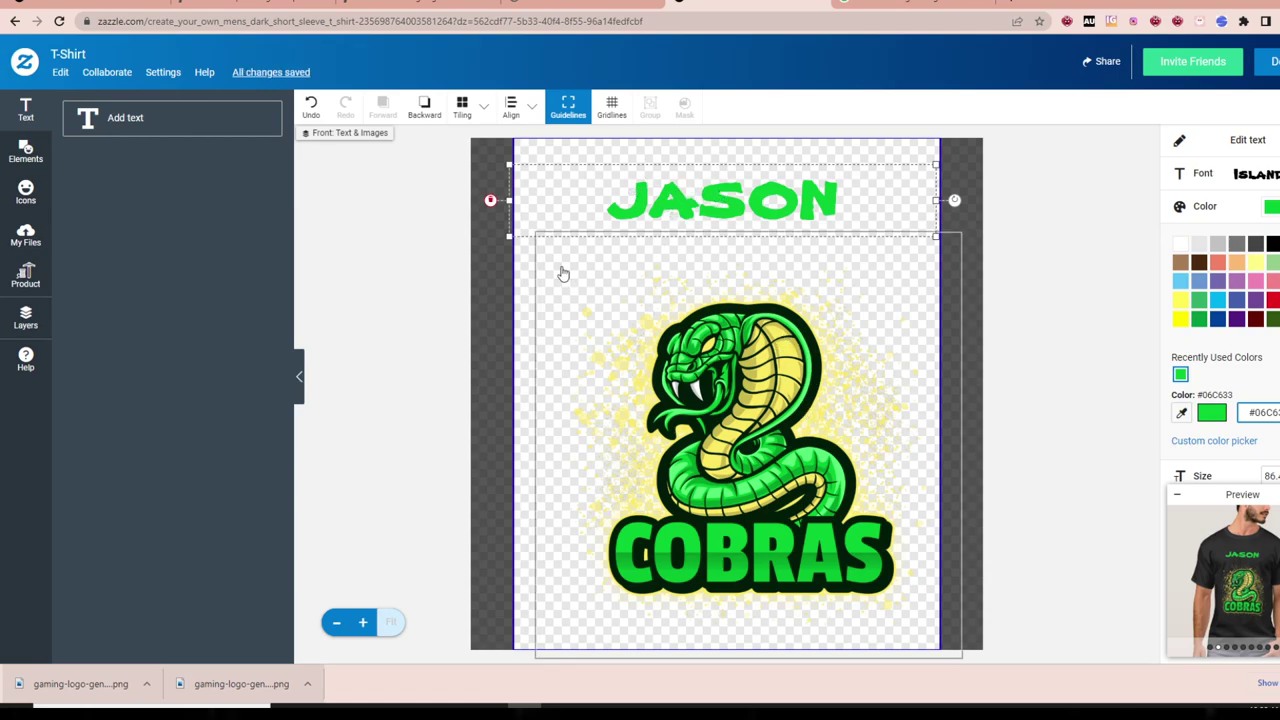
- Enlarge the name text, narrow its text box to fit the letters, and align it with the print area's left edge above the logo
left_click_drag(509, 238, 398, 254)
left_click_drag(714, 203, 726, 198)
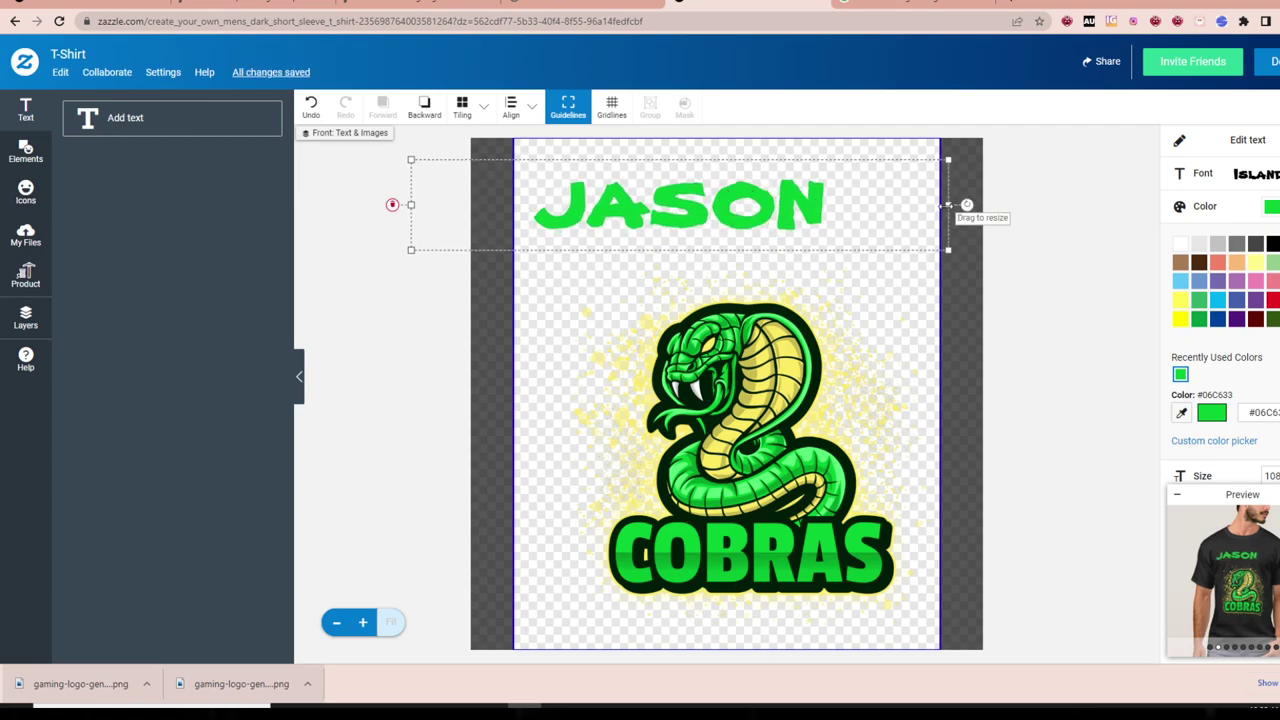
left_click_drag(947, 204, 777, 203)
left_click_drag(801, 204, 728, 204)
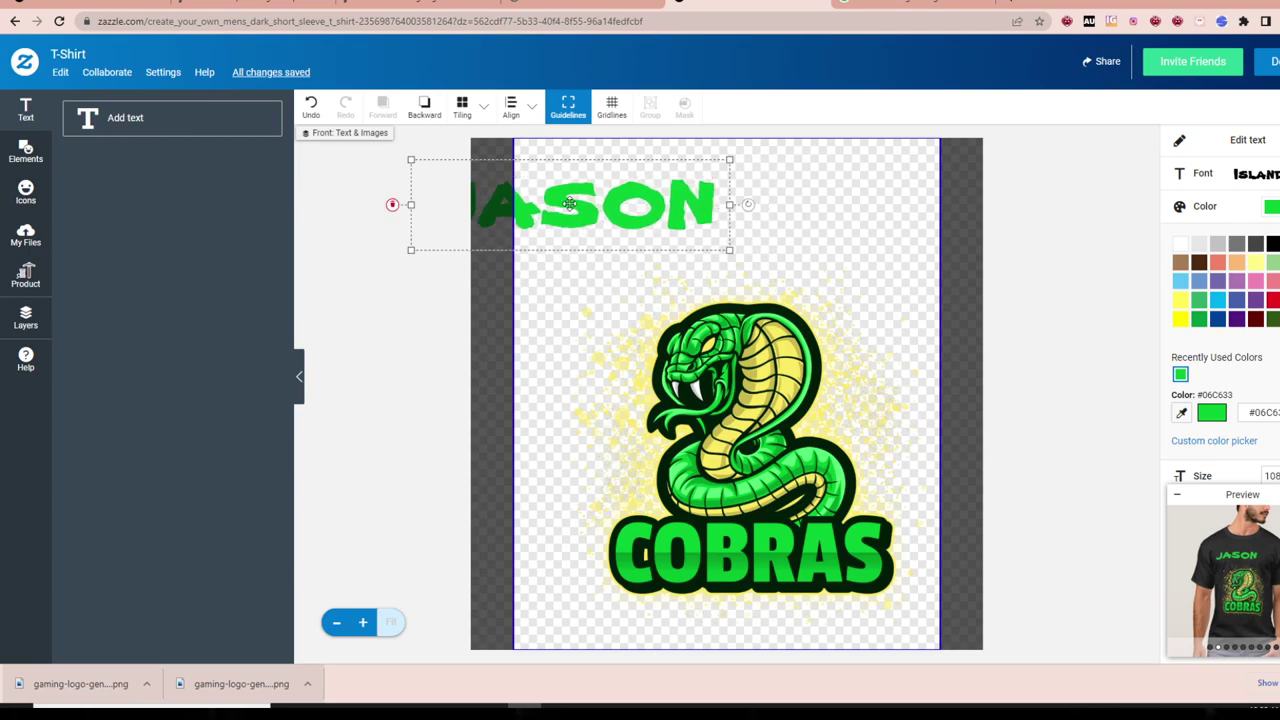
left_click_drag(568, 204, 668, 203)
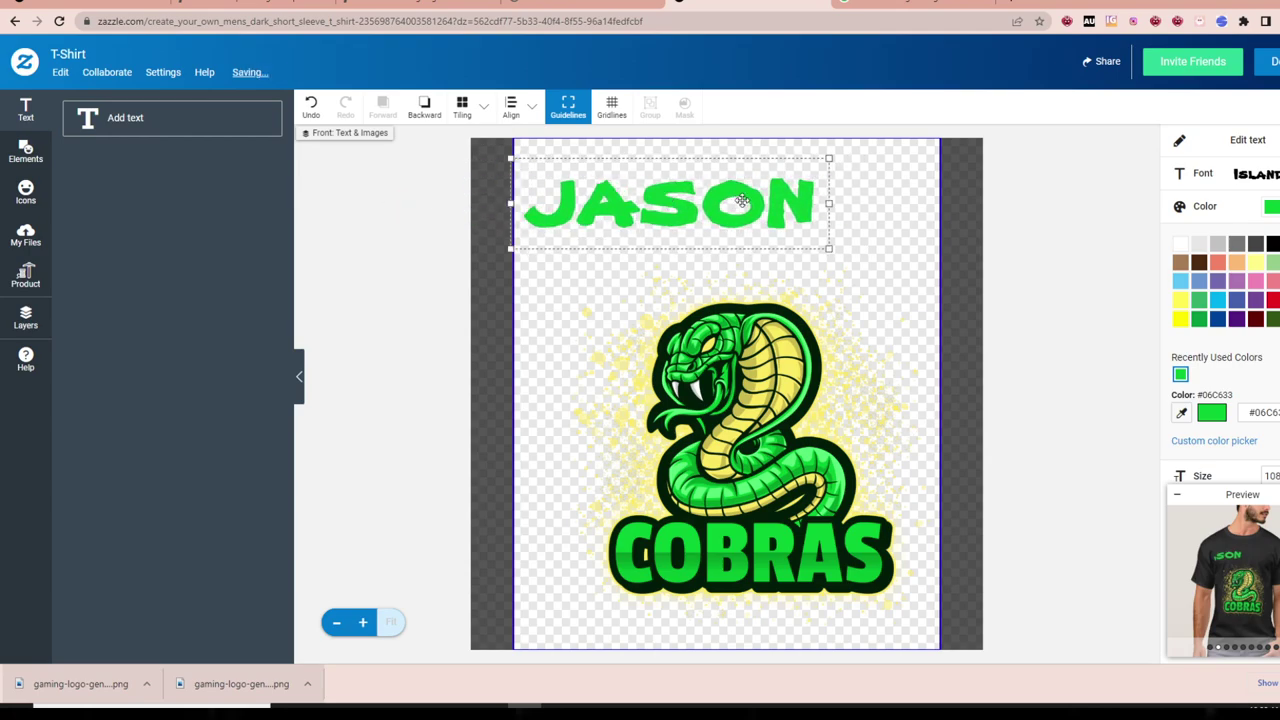
left_click_drag(825, 204, 814, 204)
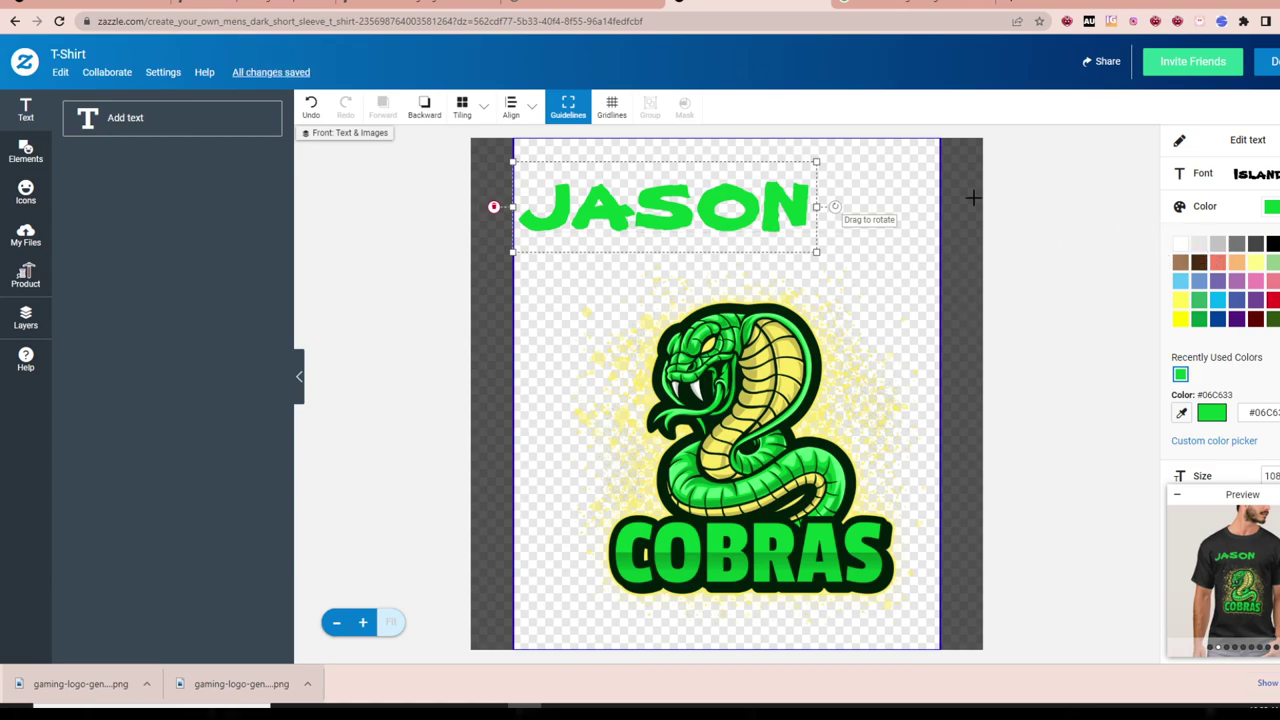
left_click(997, 238)
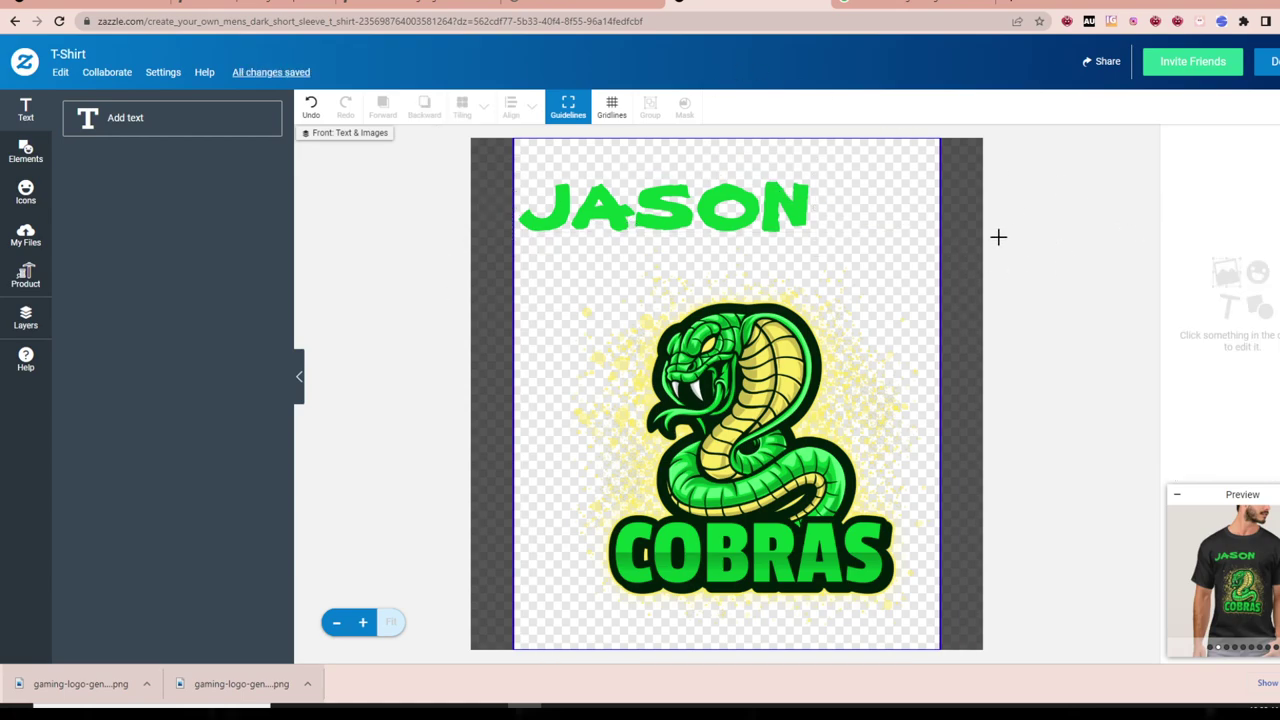
- Add a "#1" text object in the same green and place it beneath the end of the name text, moving the name up to make room
left_click(795, 225)
left_click(125, 118)
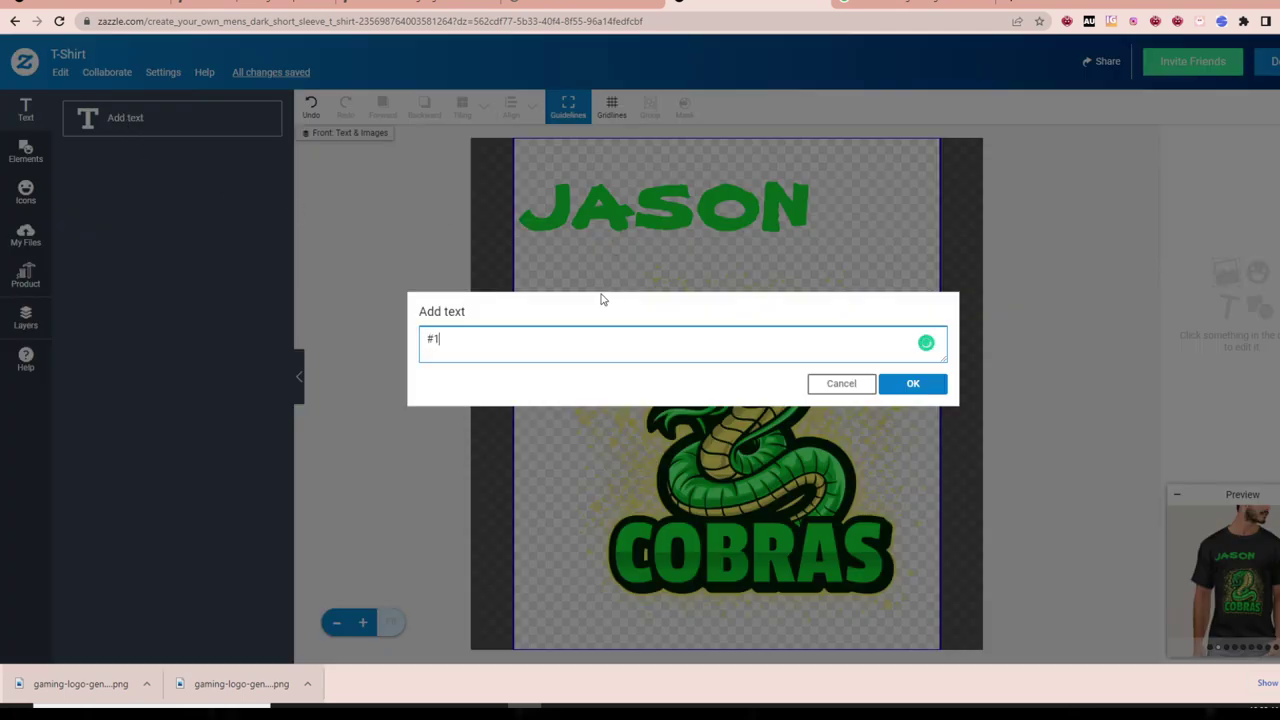
left_click(912, 383)
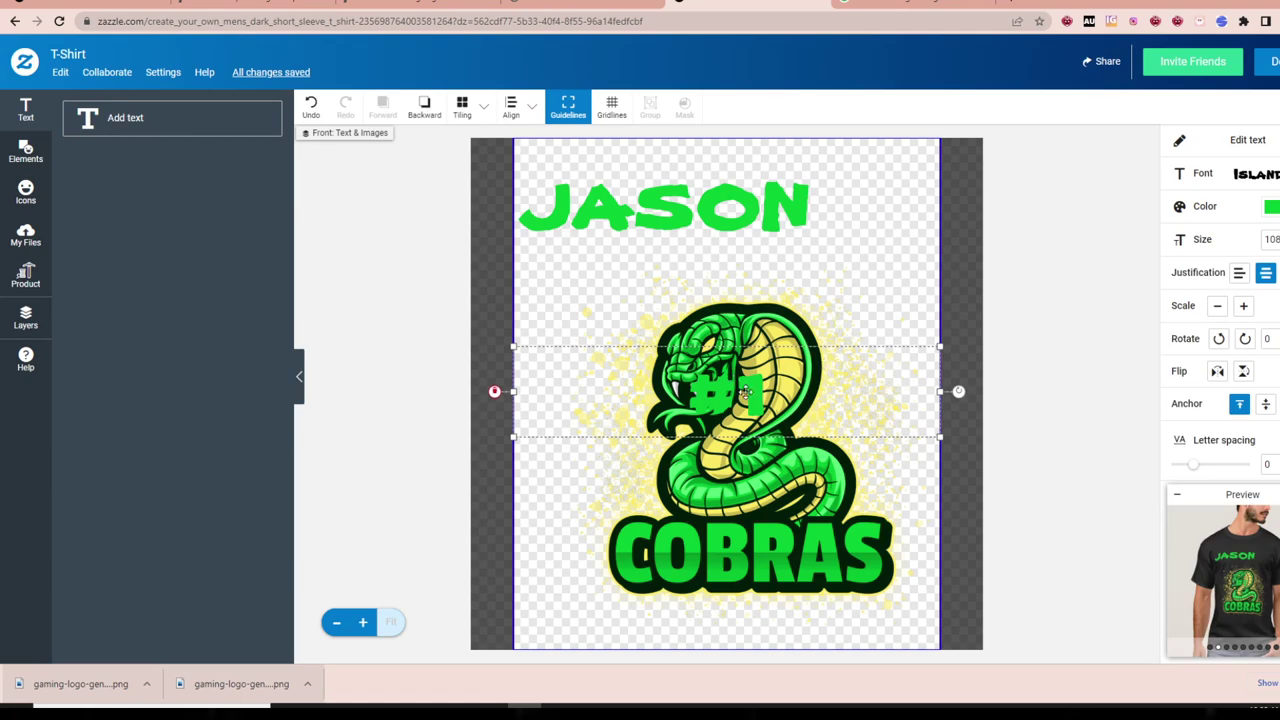
left_click_drag(745, 392, 894, 229)
left_click_drag(693, 213, 758, 183)
left_click_drag(905, 216, 871, 255)
- Balance the layout with the cobra logo lower and the name enlarged above #1, and finish editing the design
left_click_drag(775, 449, 773, 463)
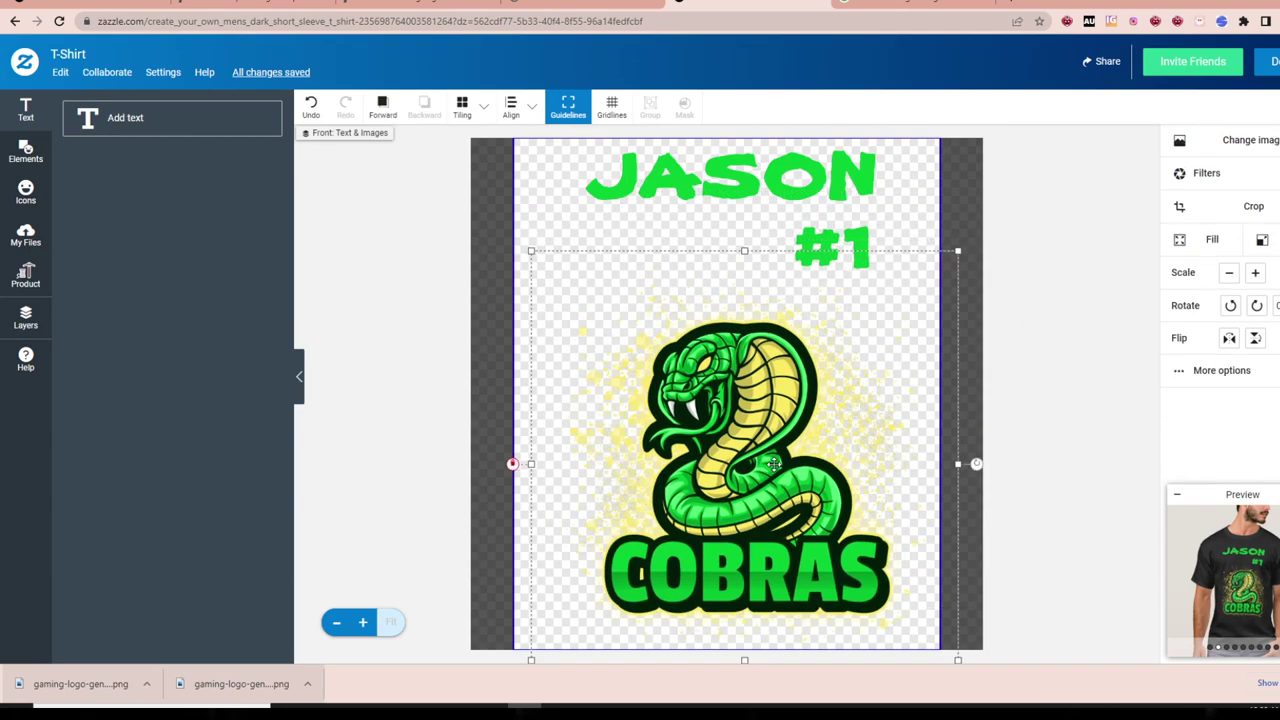
left_click(615, 205)
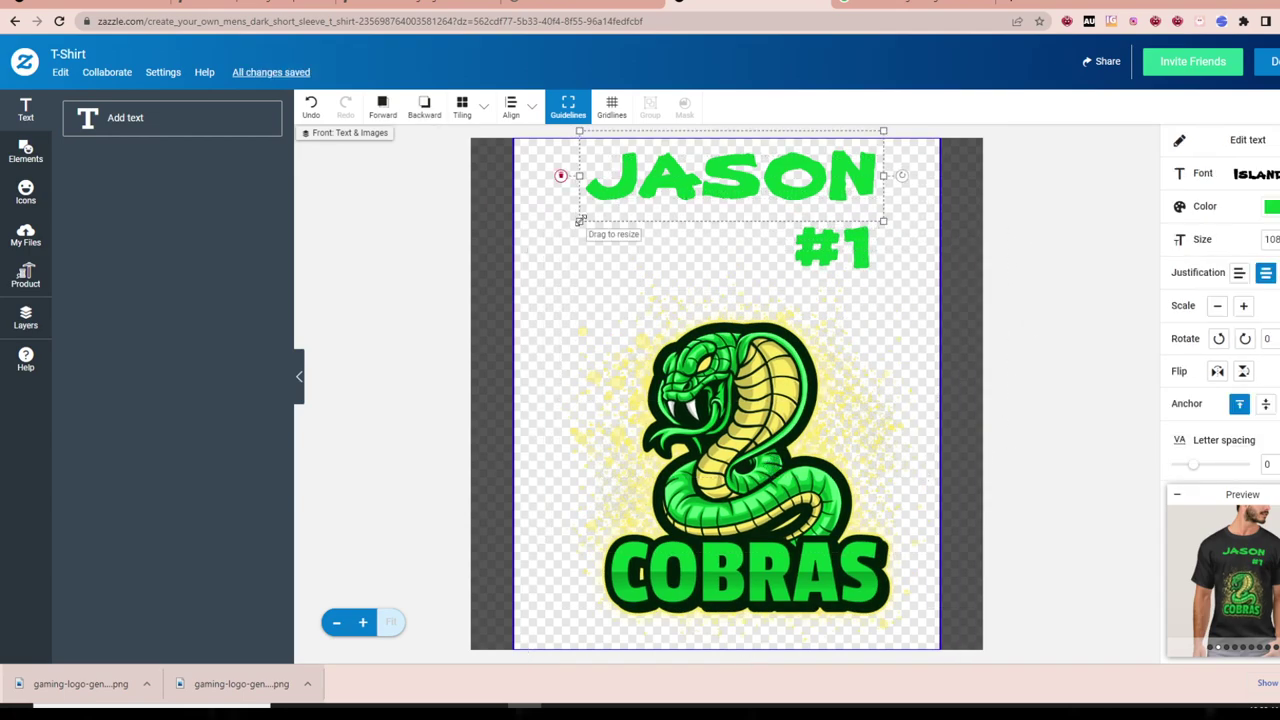
left_click_drag(580, 220, 530, 236)
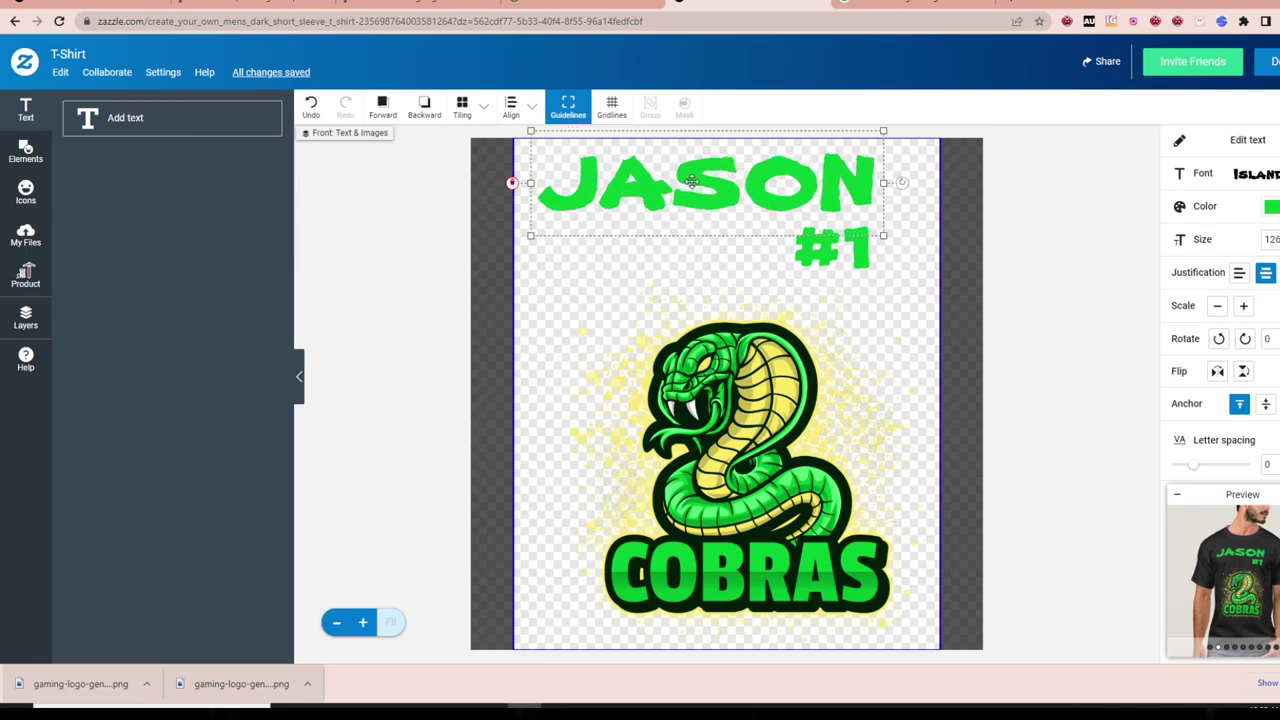
left_click_drag(691, 181, 712, 179)
left_click_drag(843, 266, 826, 250)
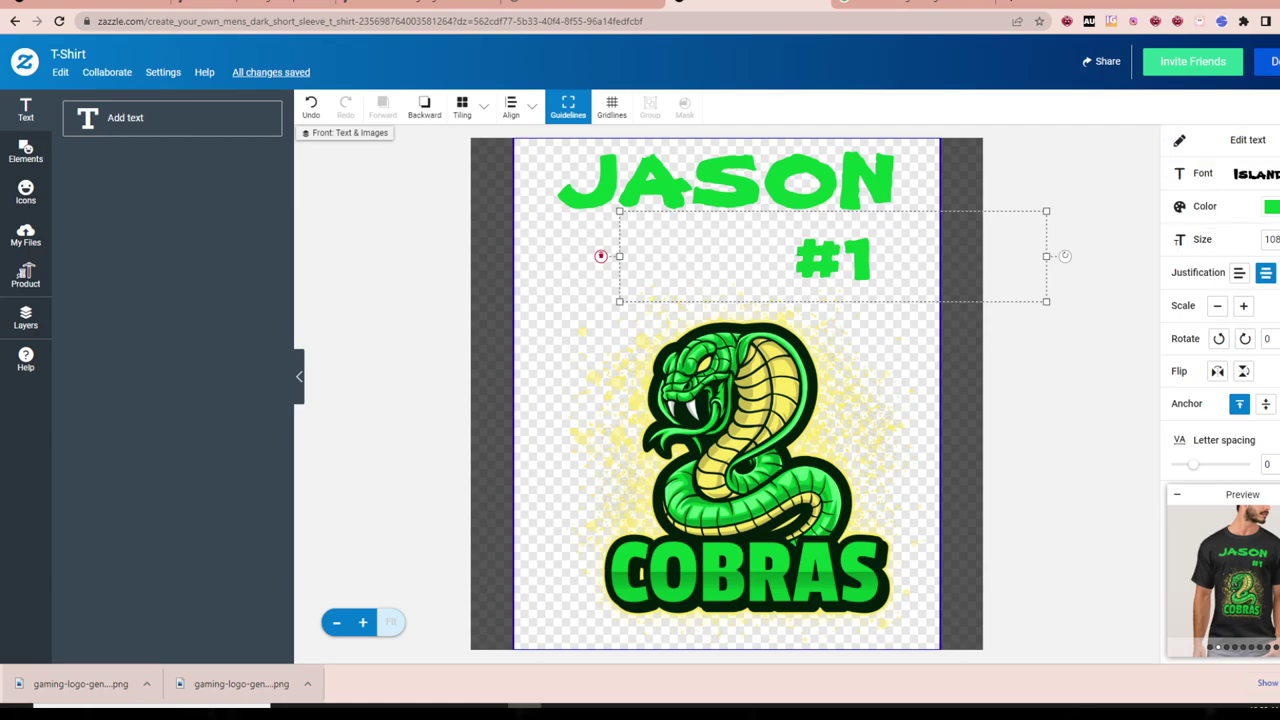
left_click(1272, 61)
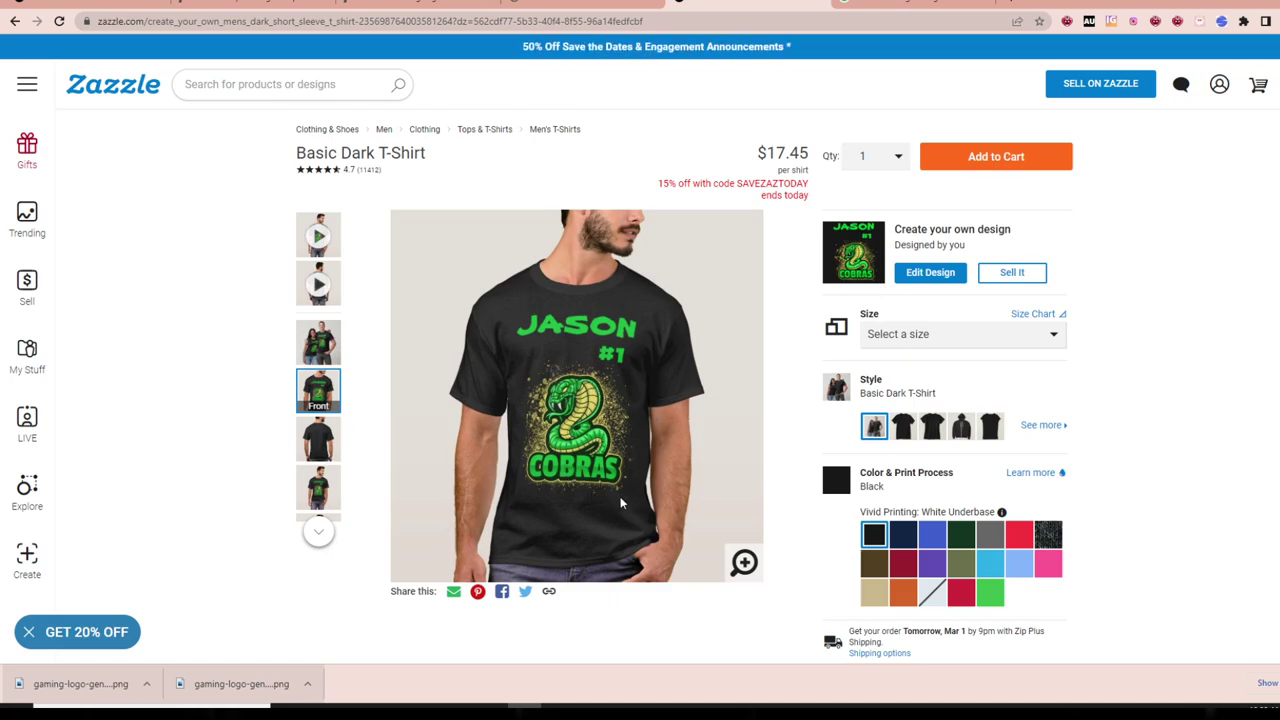
- Preview the design on the American Apparel Basic T-Shirt, Gildan Jersey Polo Shirt, Bella+Canvas Jersey V-Neck T-Shirt and Womens Basic T-Shirt
left_click(903, 426)
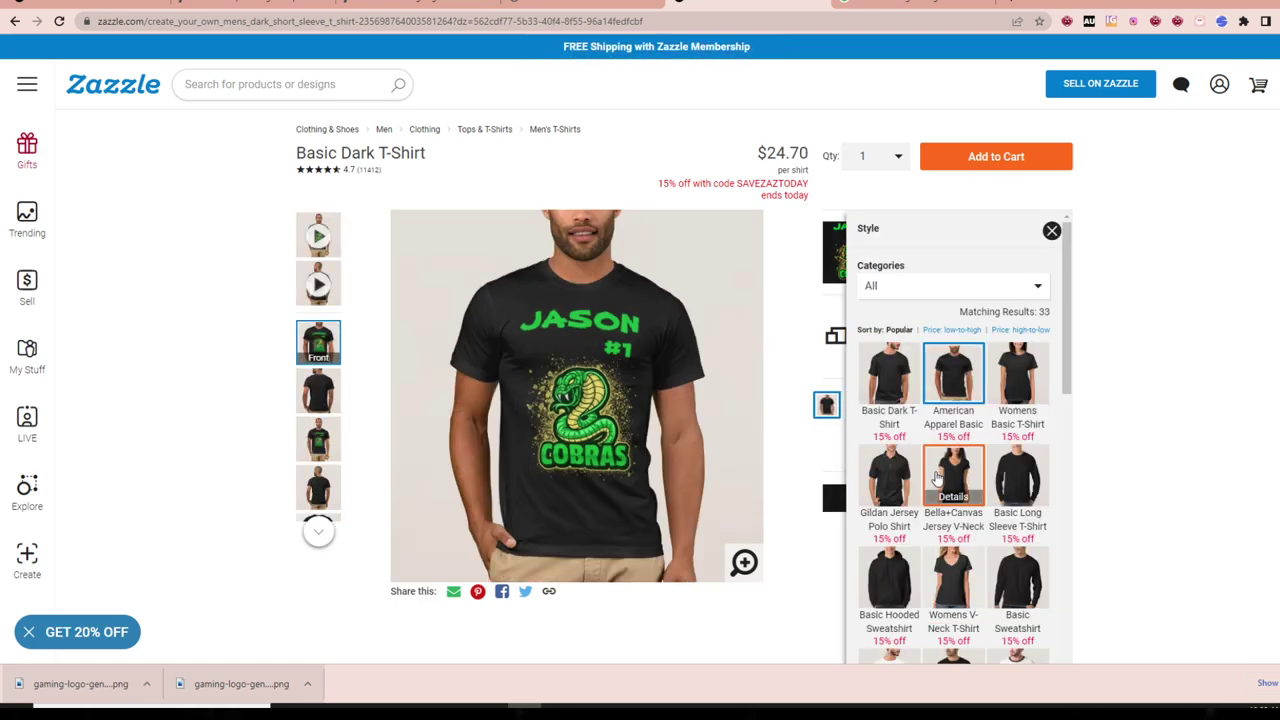
left_click(1051, 230)
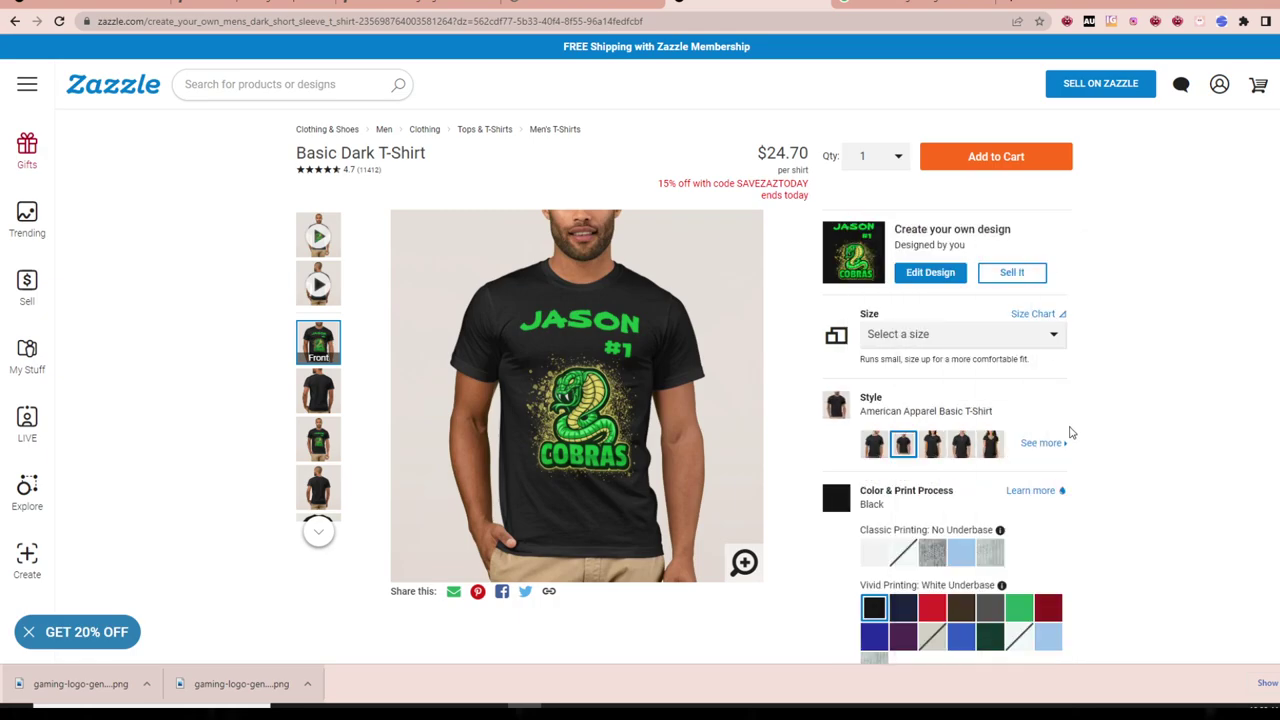
left_click(961, 447)
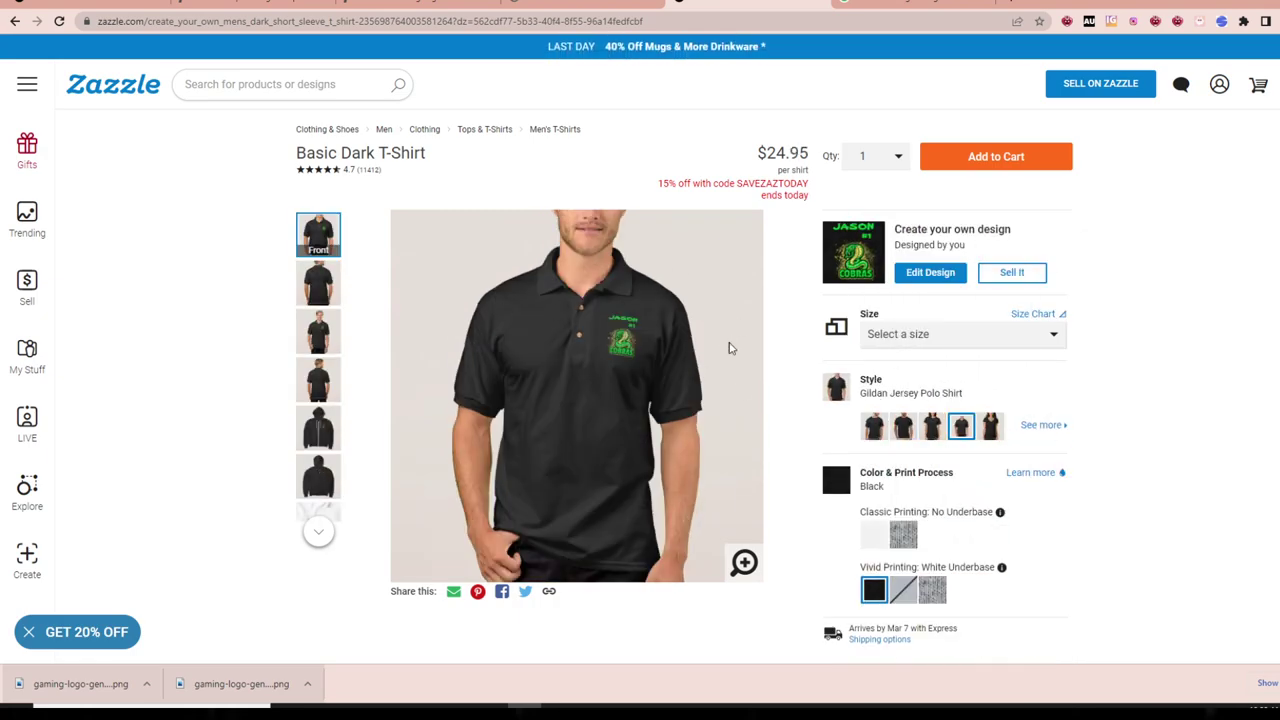
left_click(992, 430)
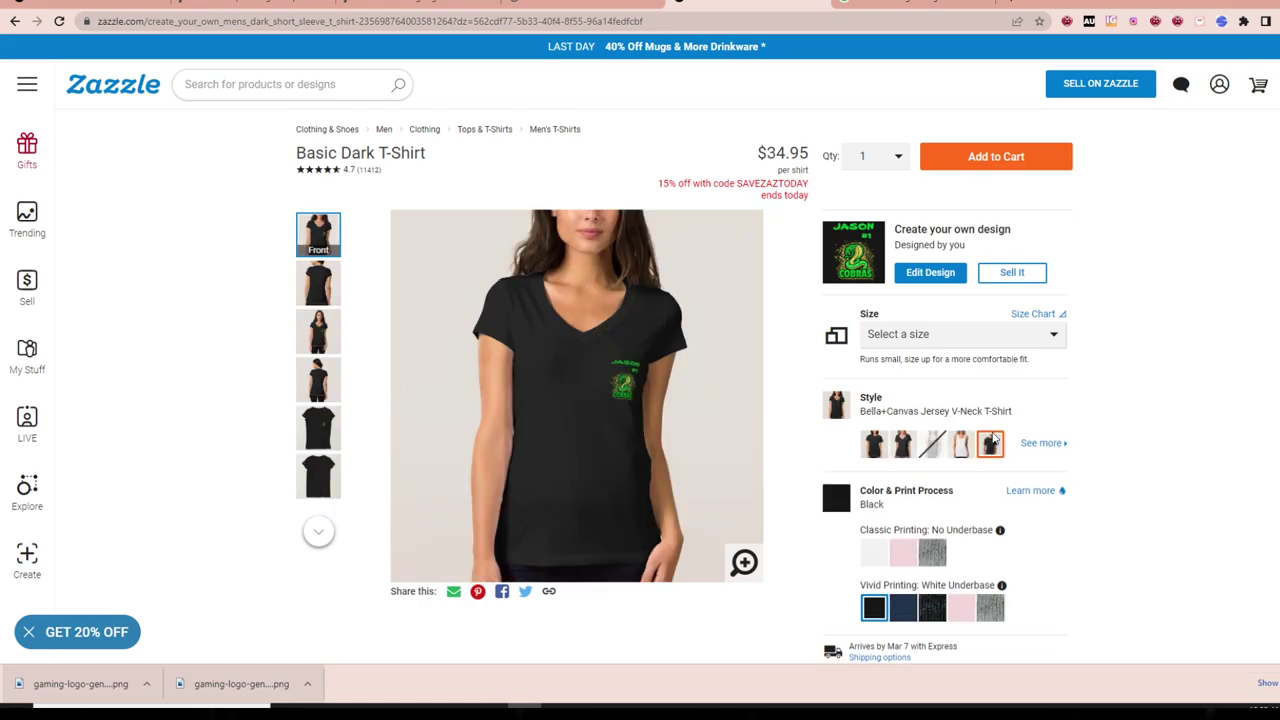
left_click(872, 446)
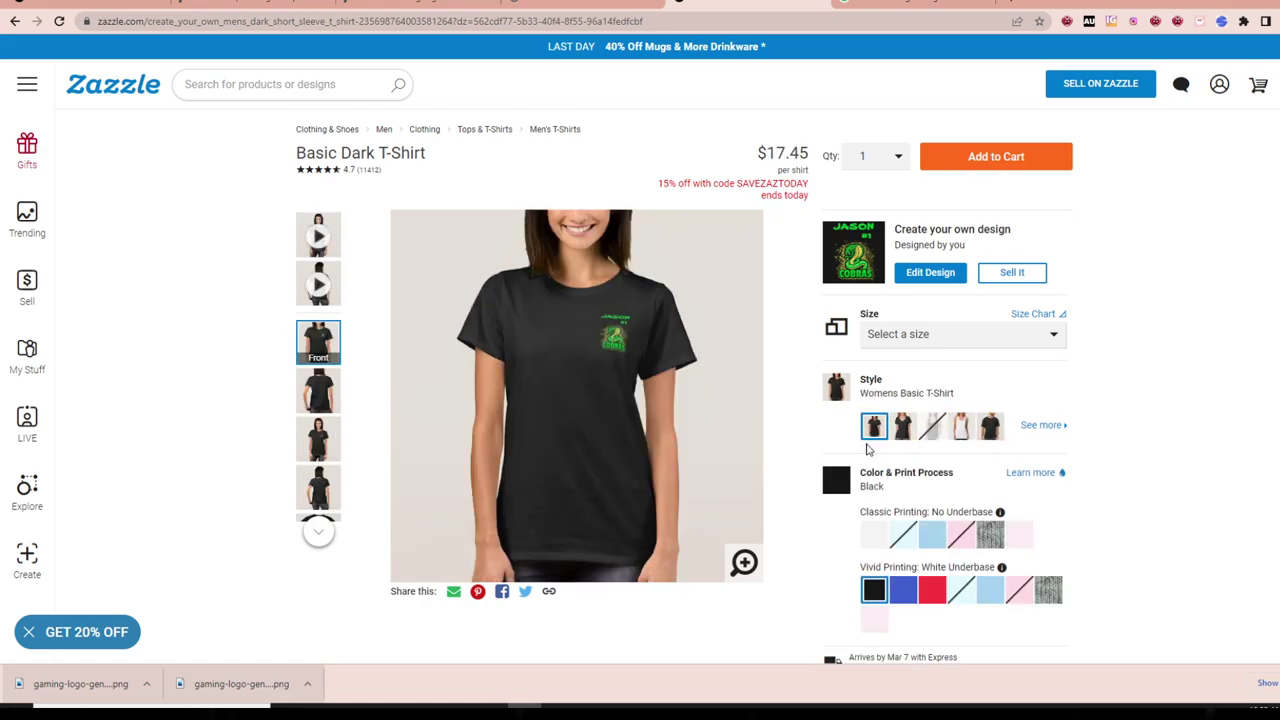
scroll(620, 390, "down", 2)
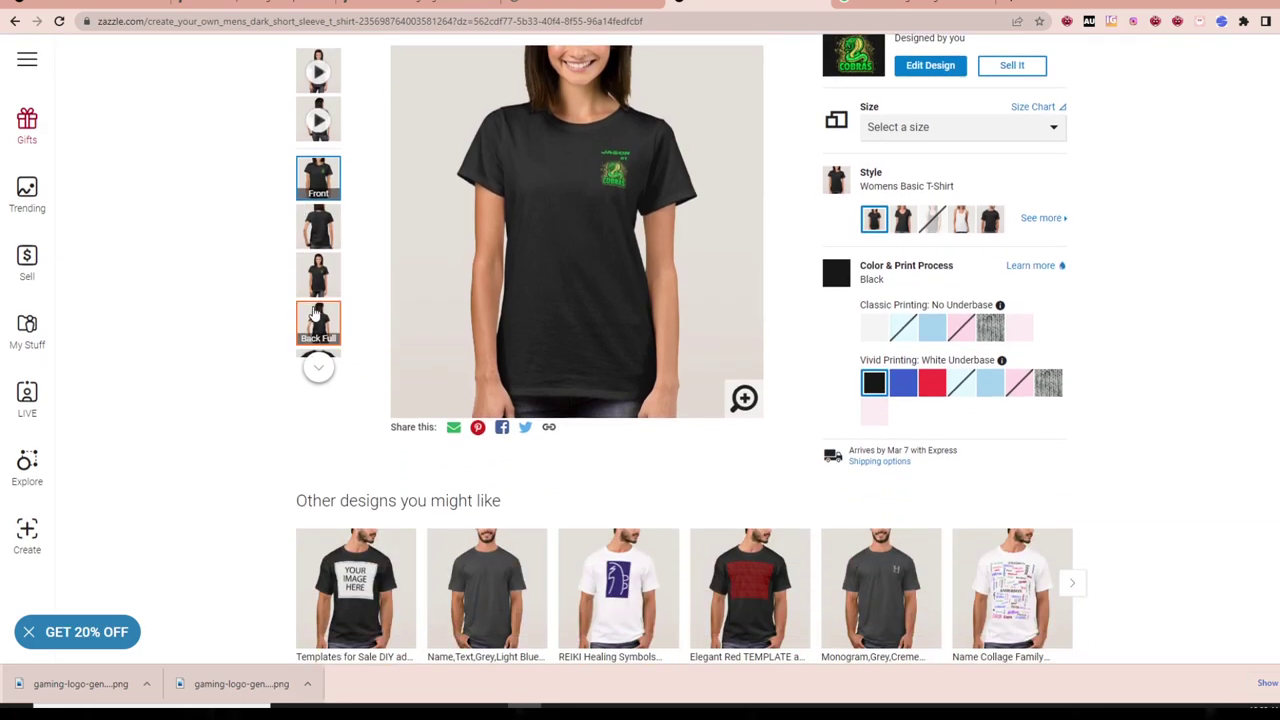
scroll(800, 394, "up", 2)
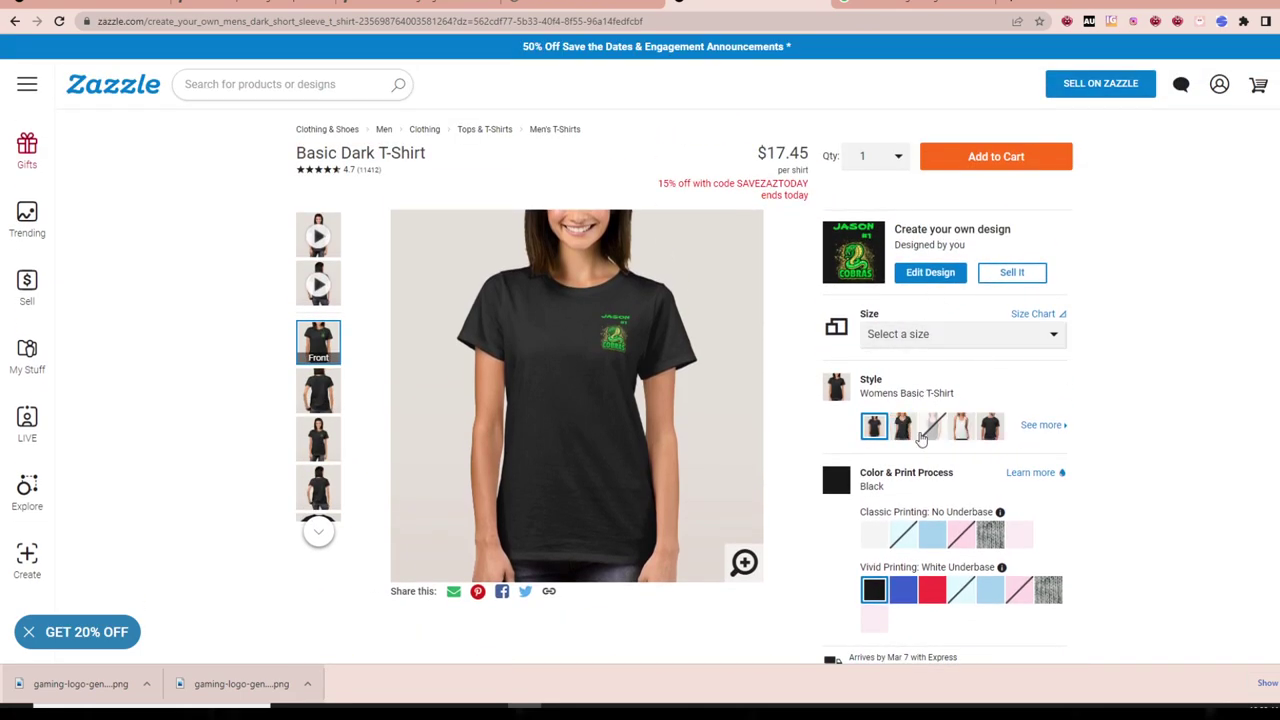
- Check the sizes offered for the women's shirt and switch the style back to Basic Dark T-Shirt
left_click(934, 345)
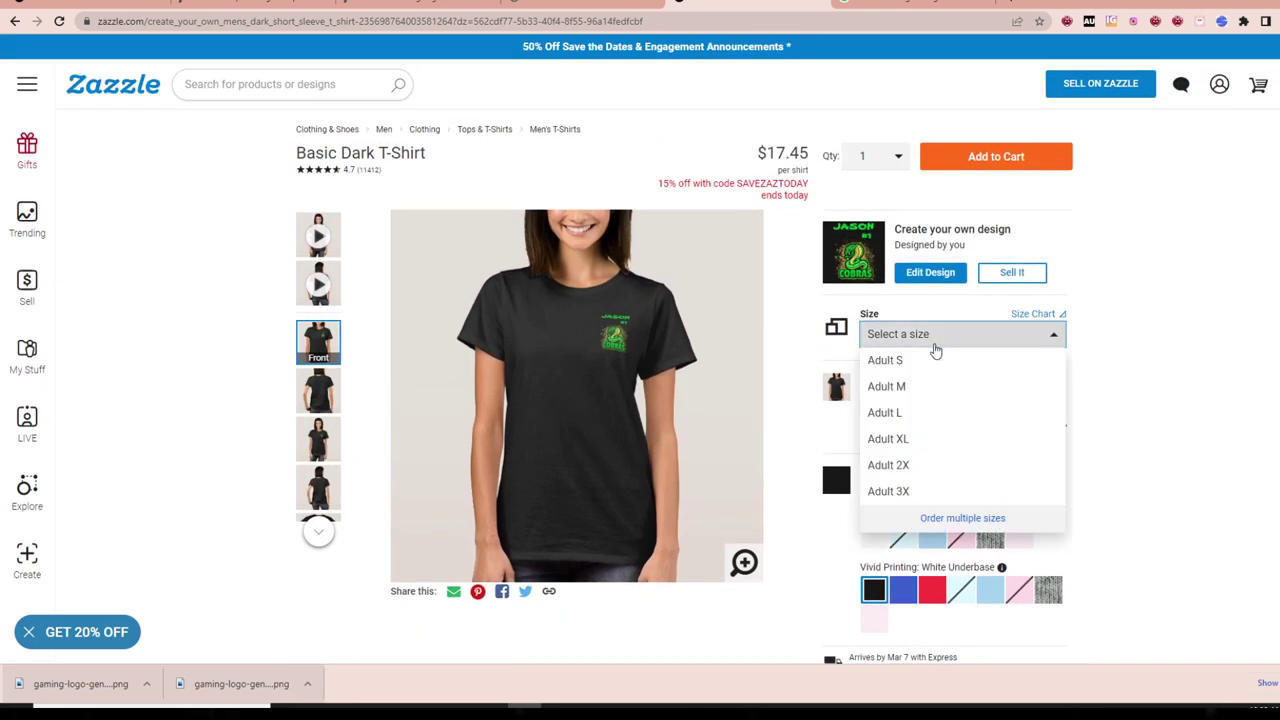
left_click(1180, 360)
left_click(991, 432)
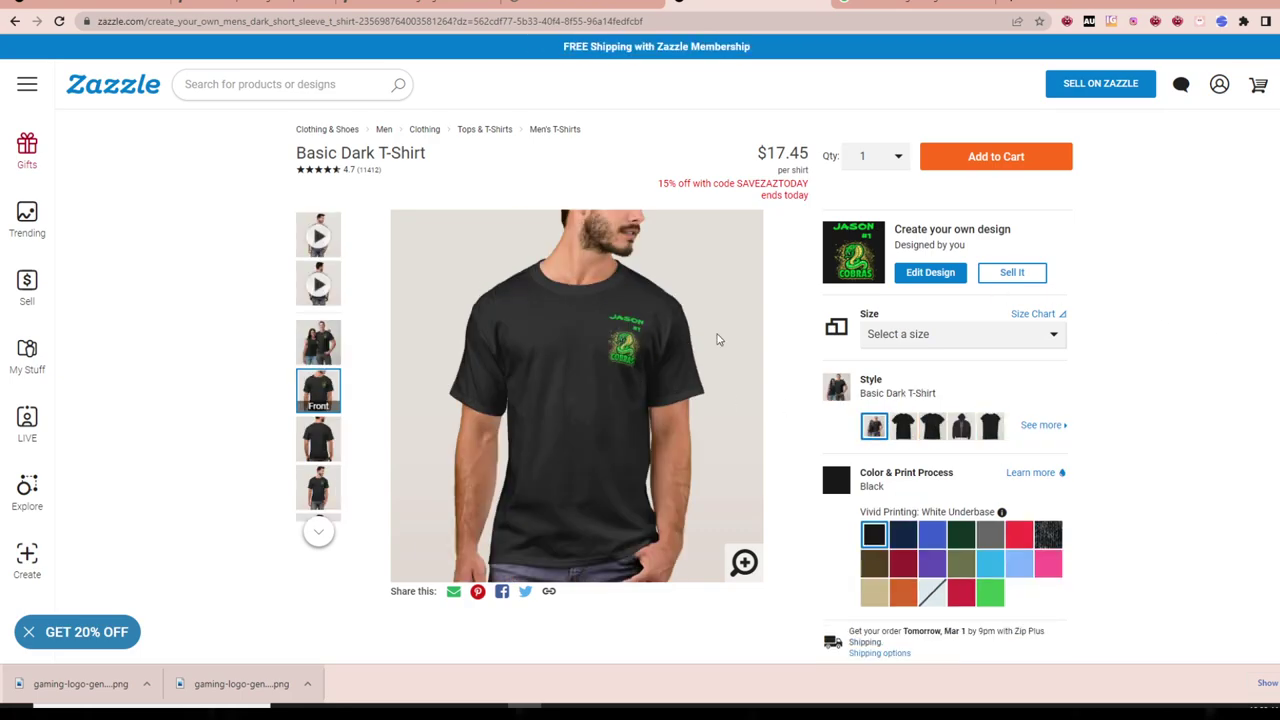
left_click(925, 274)
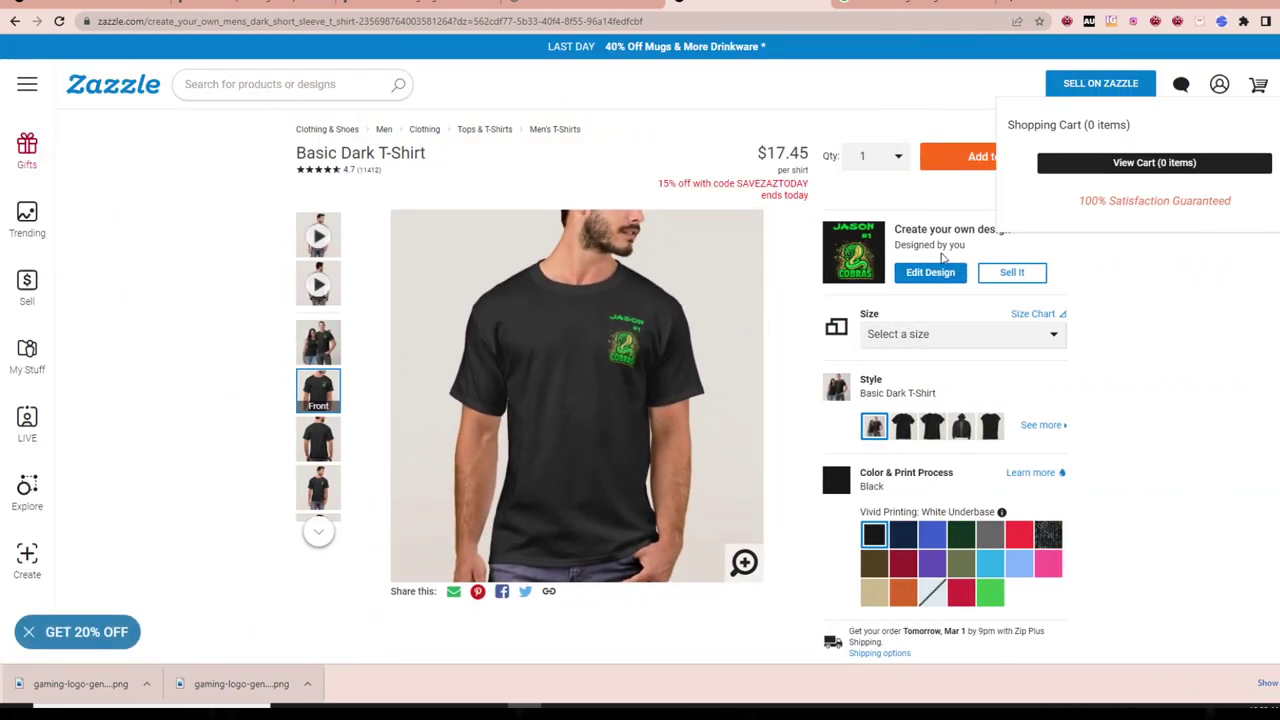
left_click(1017, 340)
left_click(1165, 390)
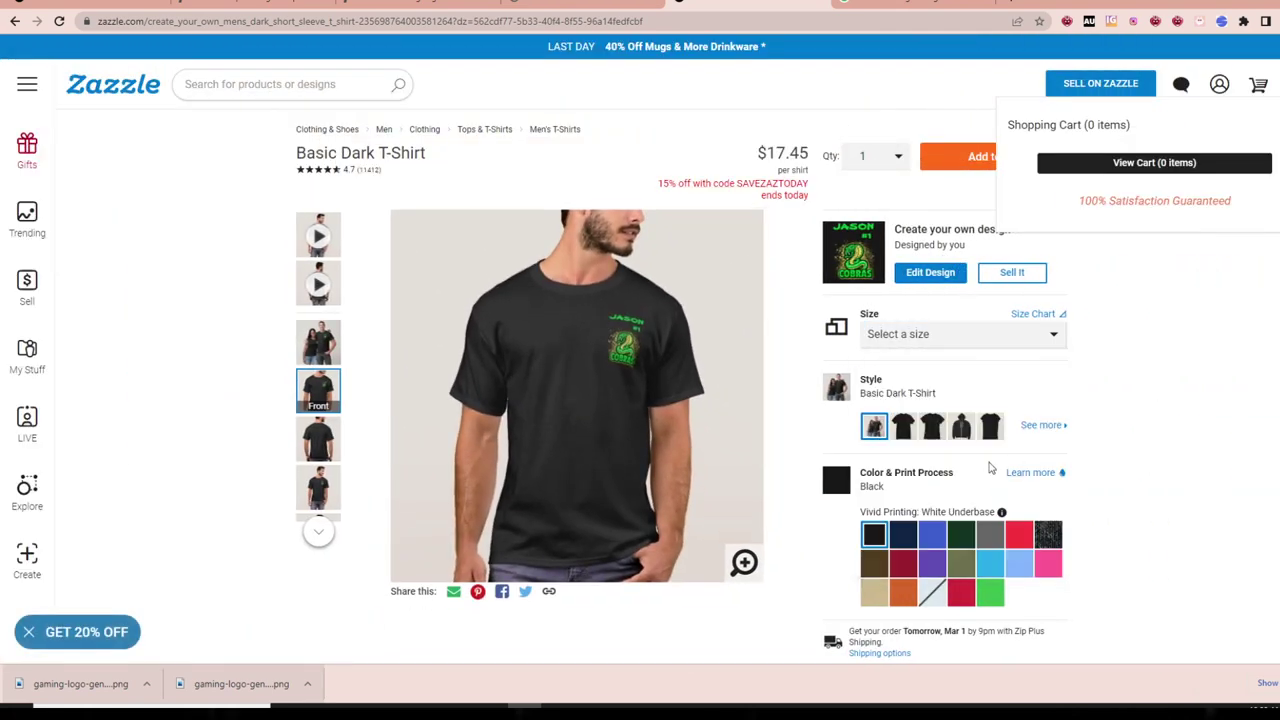
- Browse the full list of shirt styles and choose the American Apparel Basic T-Shirt for the design
left_click(1043, 426)
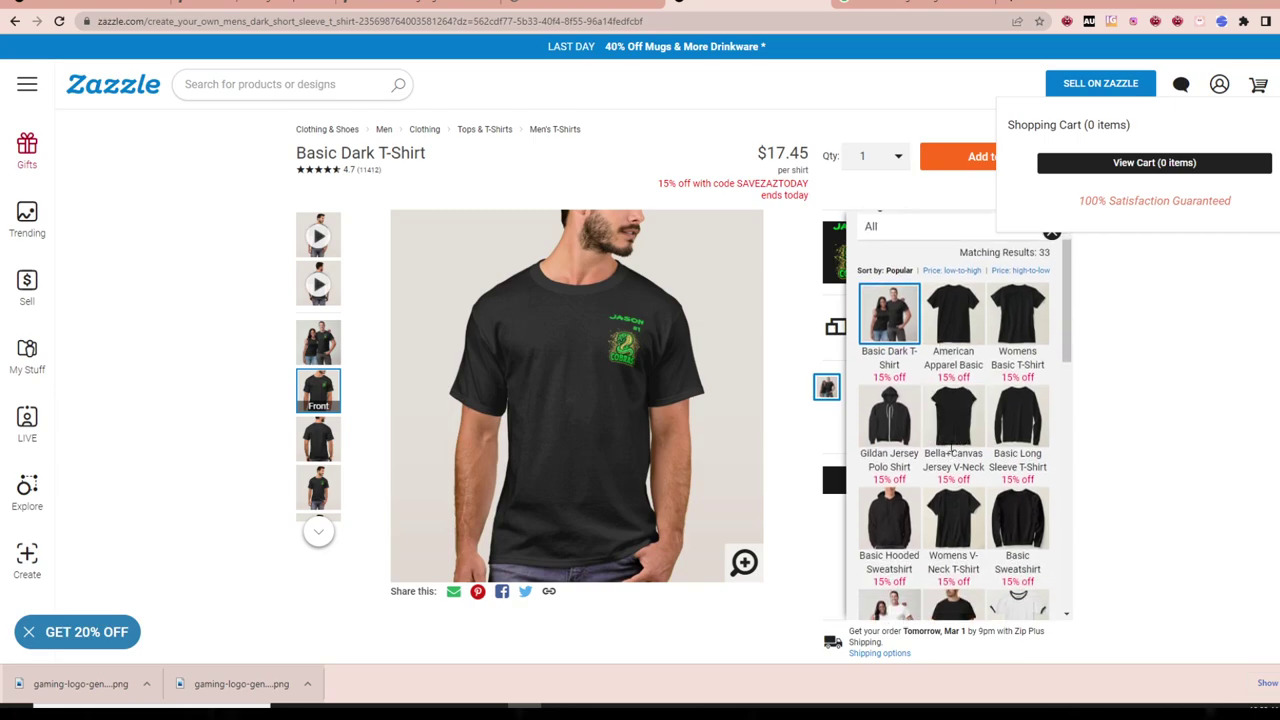
scroll(950, 470, "down", 3)
scroll(948, 468, "down", 3)
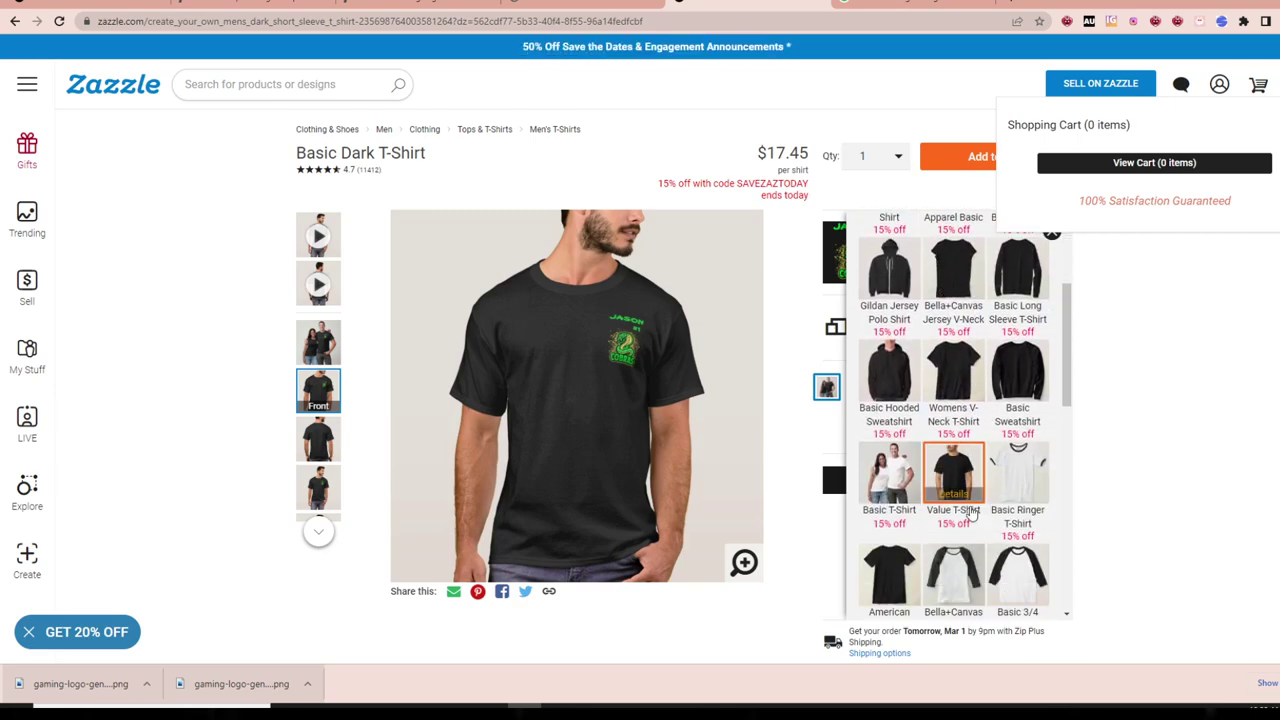
scroll(950, 470, "down", 8)
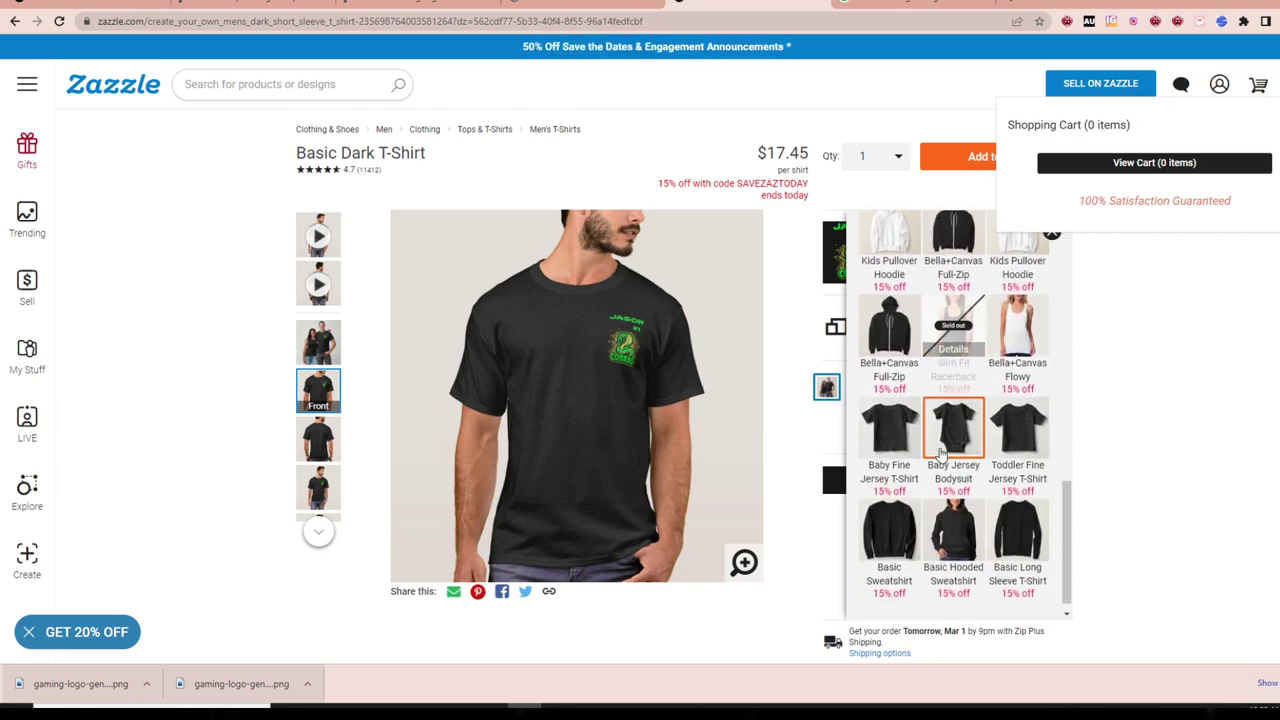
scroll(965, 510, "up", 5)
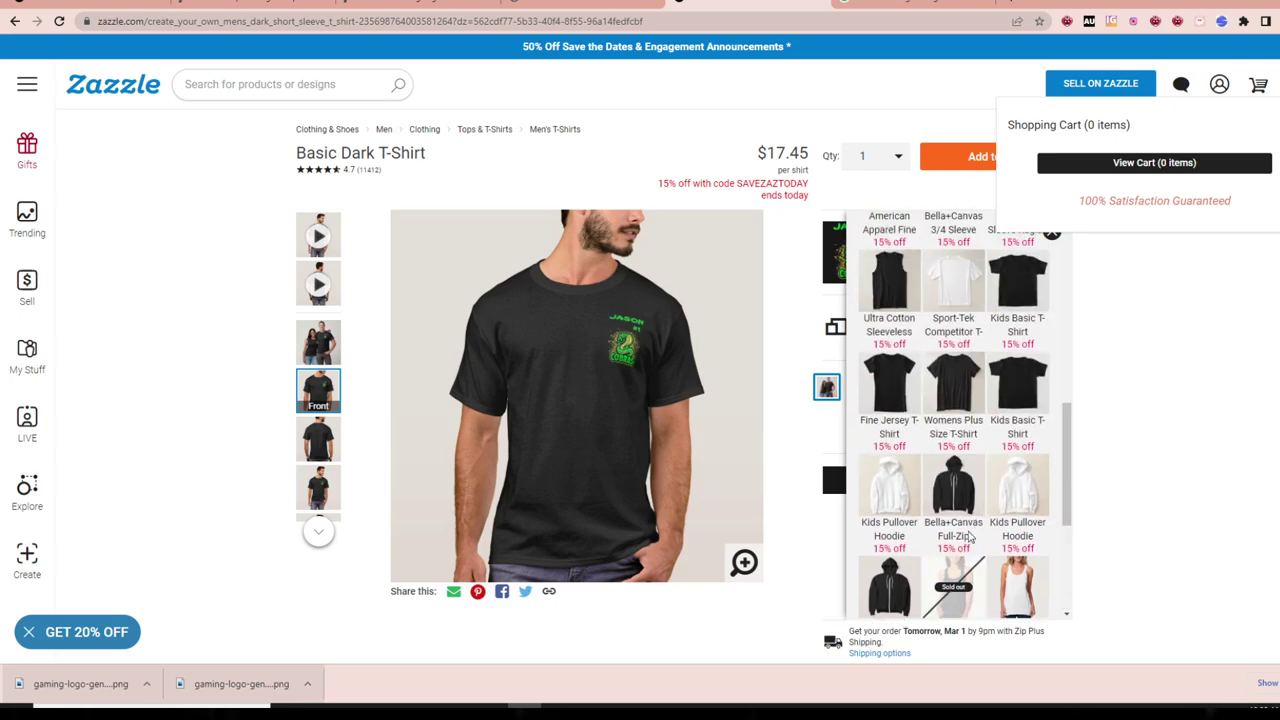
scroll(965, 500, "up", 6)
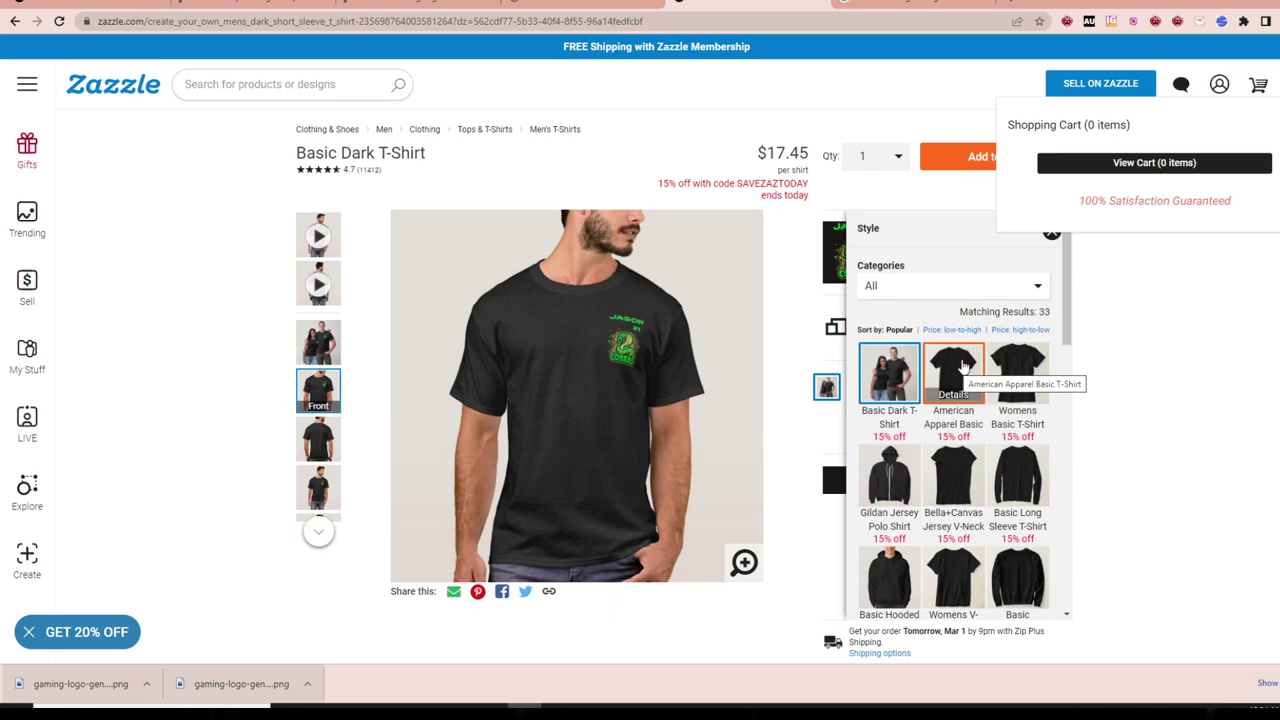
left_click(962, 367)
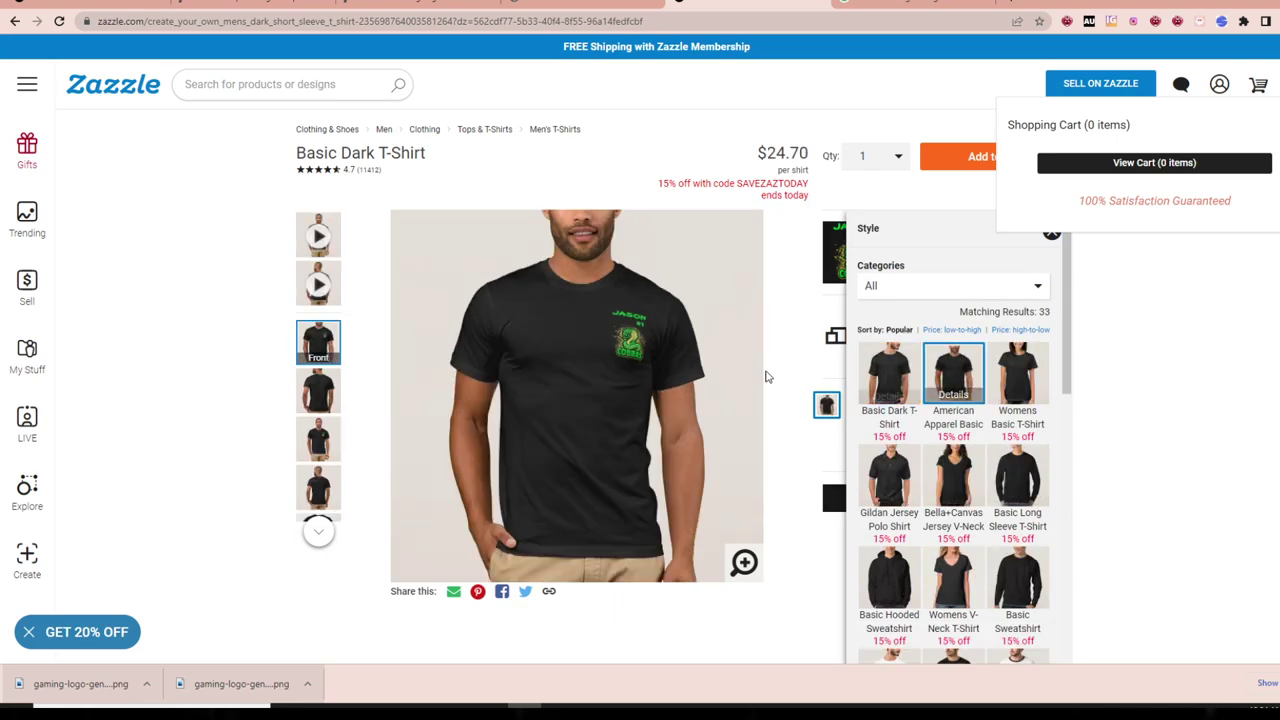
left_click(1110, 443)
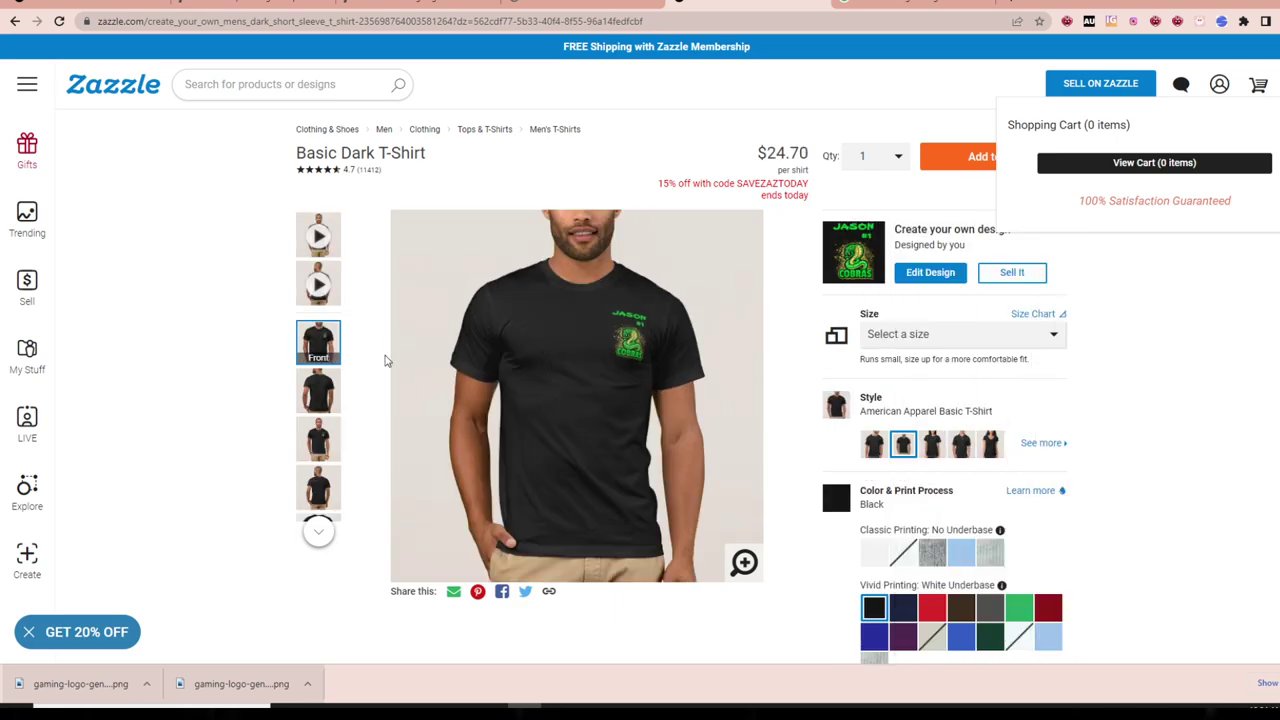
- Open the form for posting the shirt for sale and look through its listing fields
left_click(1003, 276)
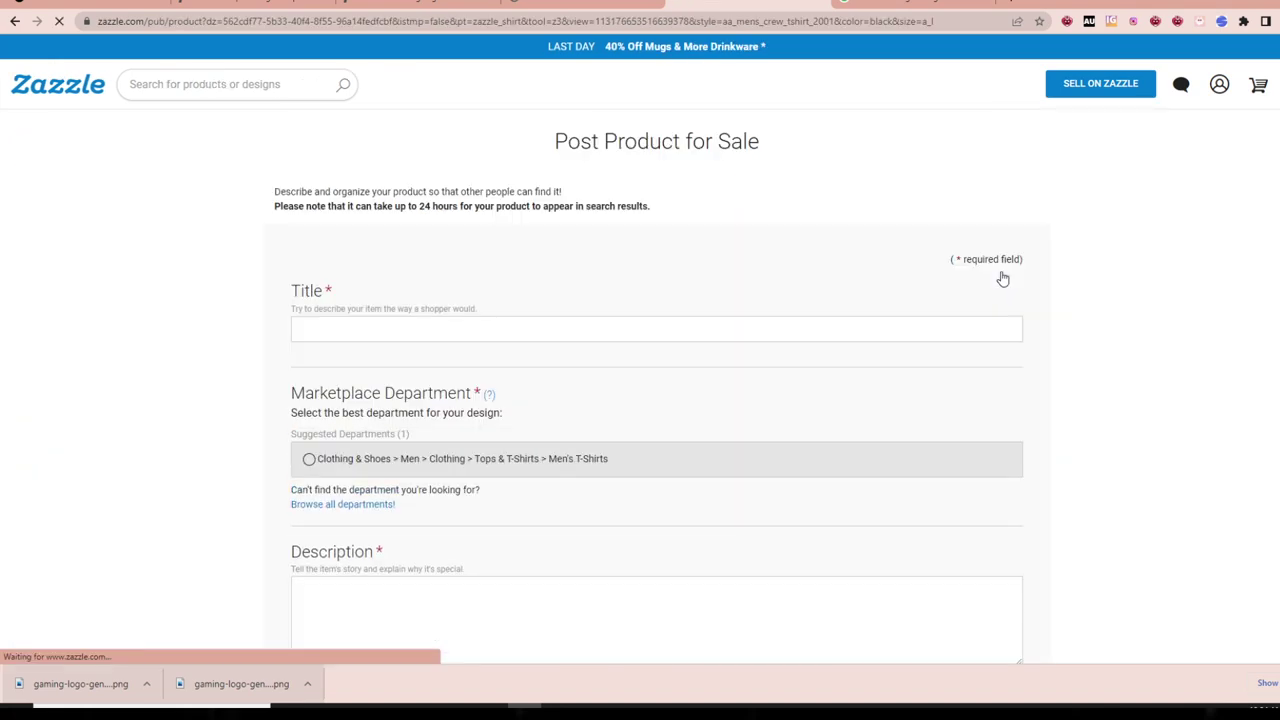
scroll(663, 306, "down", 6)
scroll(328, 272, "up", 5)
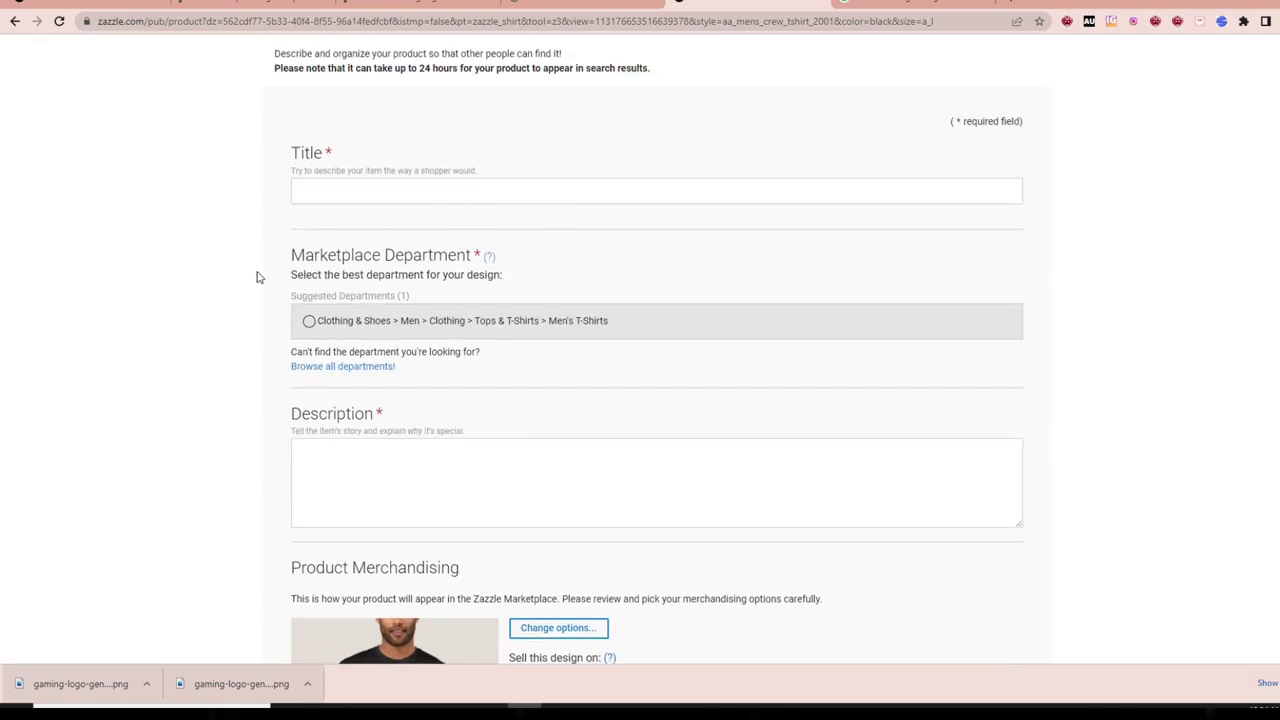
scroll(561, 293, "down", 15)
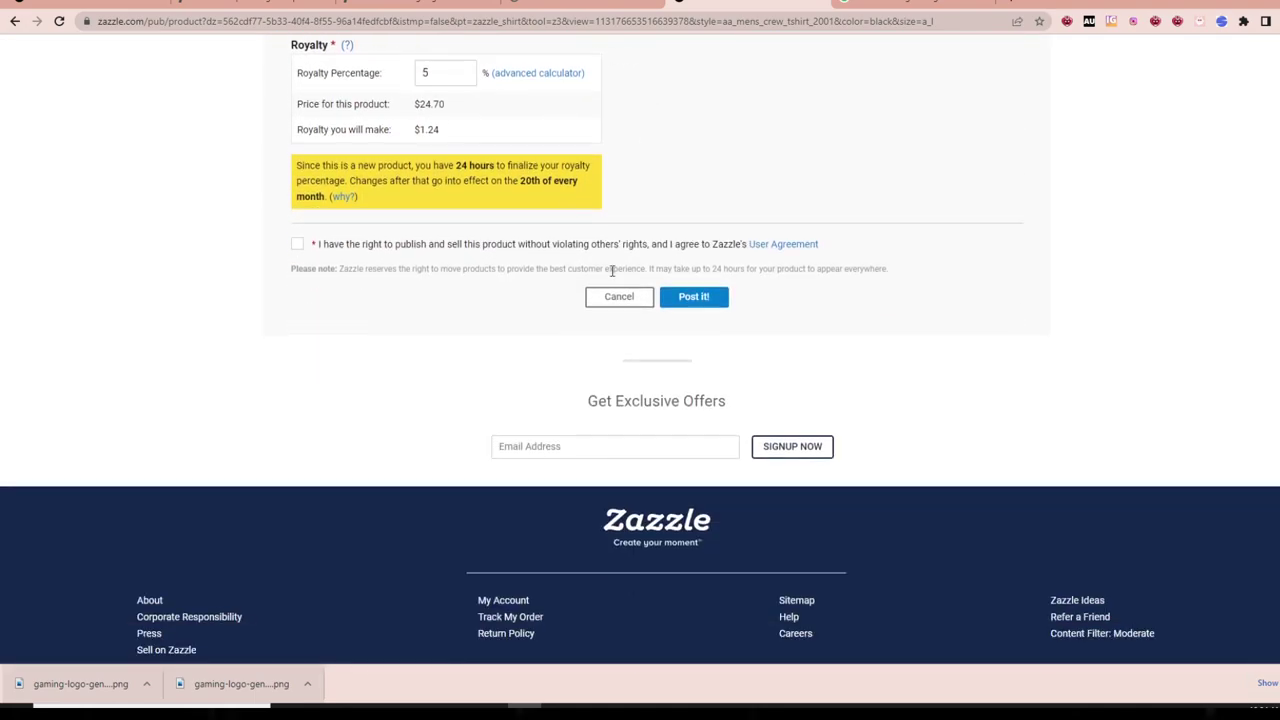
scroll(514, 300, "up", 4)
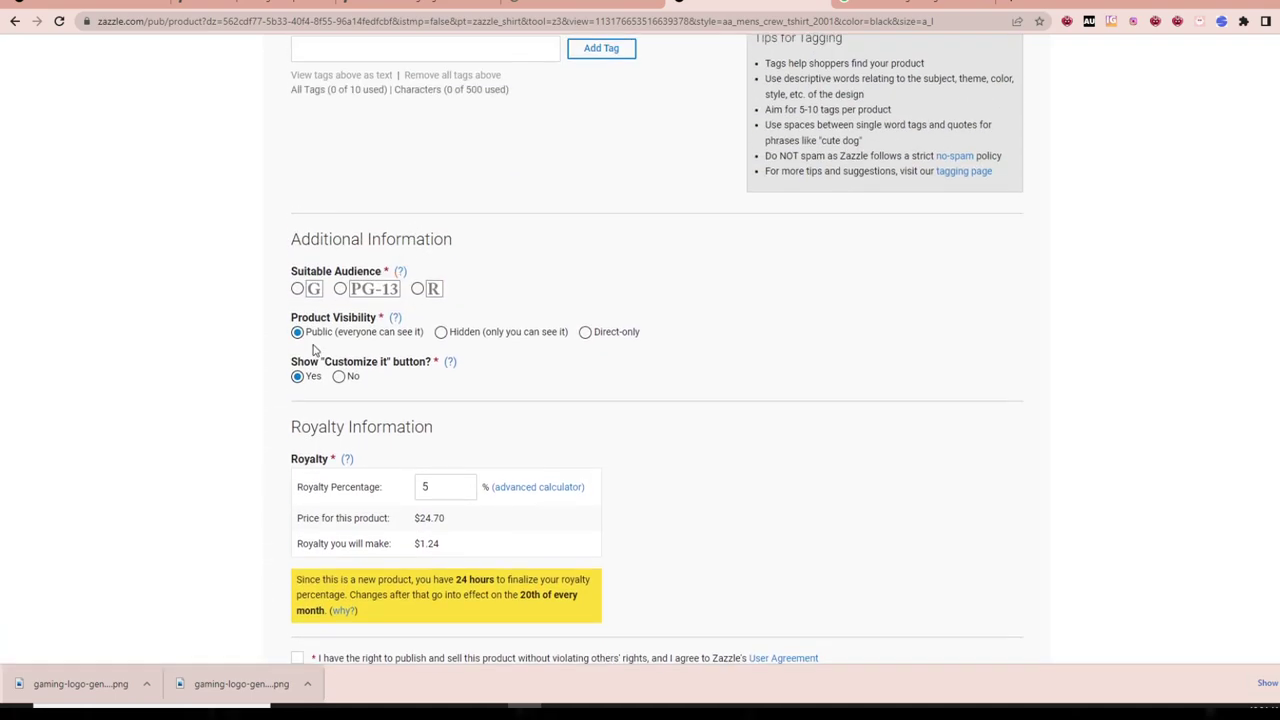
- Examine the posting form's "Customize it" option, categories, tags and rules for finalizing the royalty percentage
left_click_drag(297, 364, 430, 365)
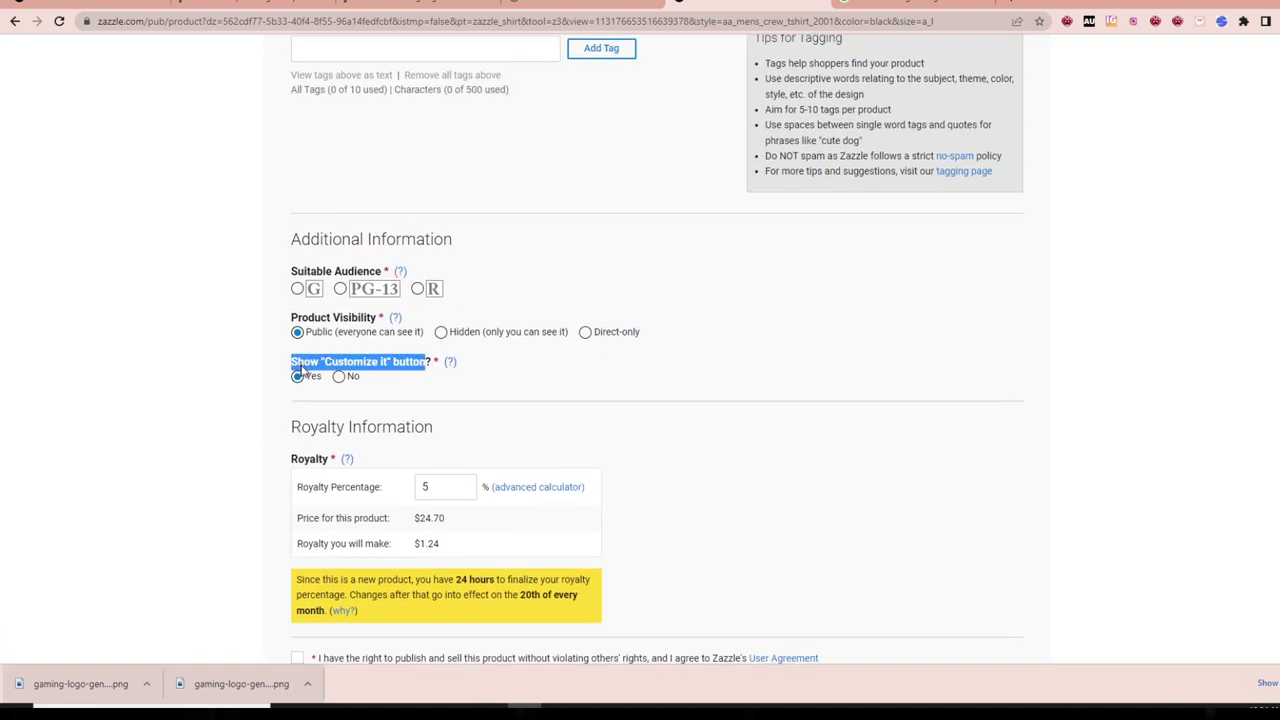
left_click(873, 377)
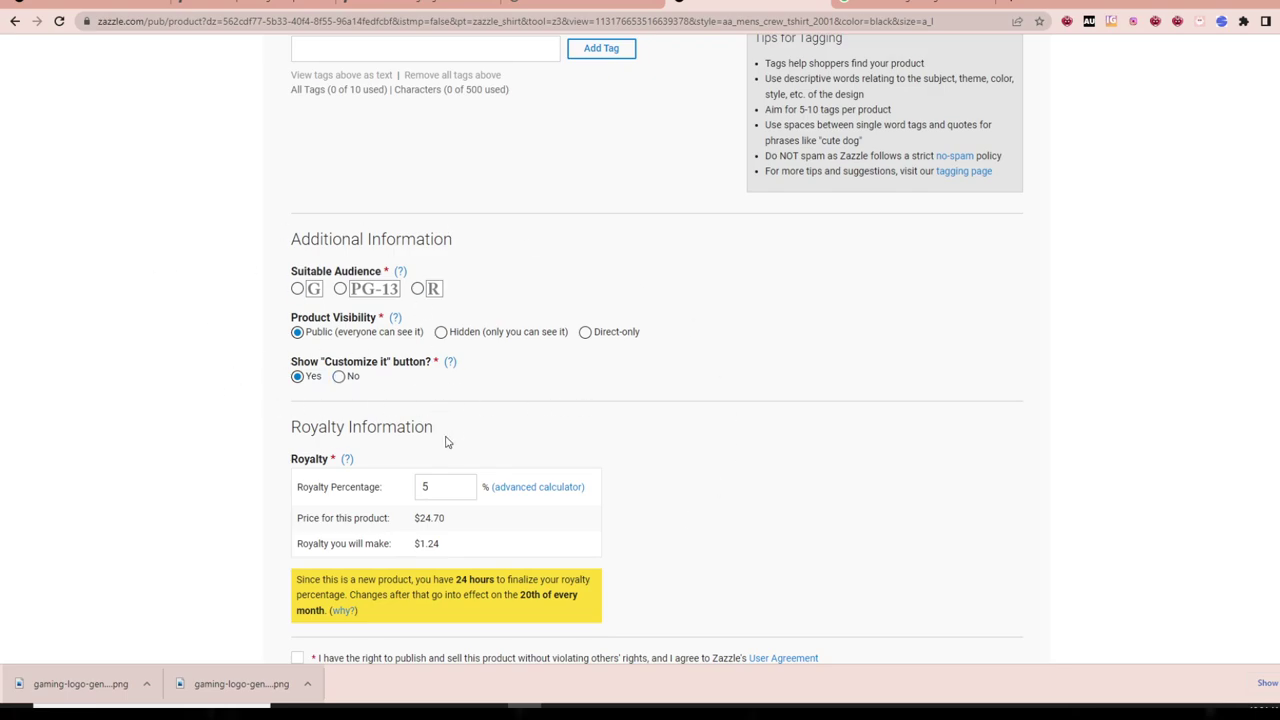
scroll(474, 495, "up", 2)
scroll(430, 466, "down", 3)
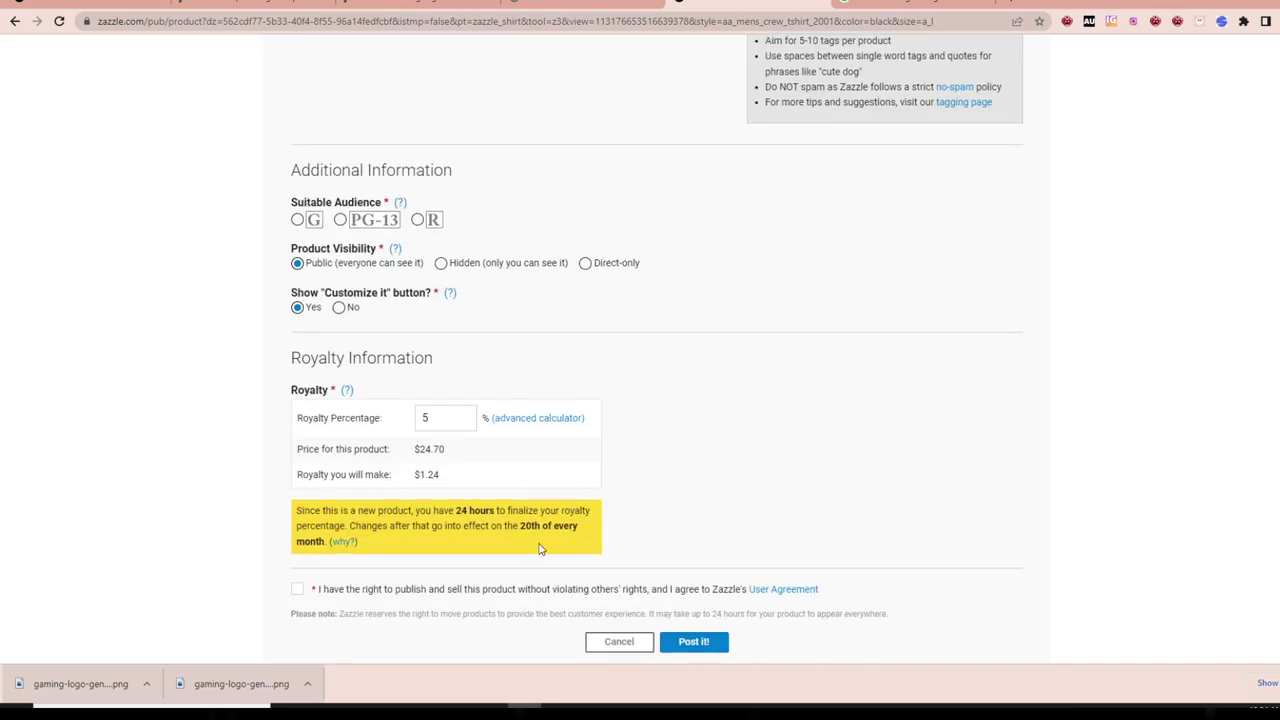
scroll(680, 563, "up", 10)
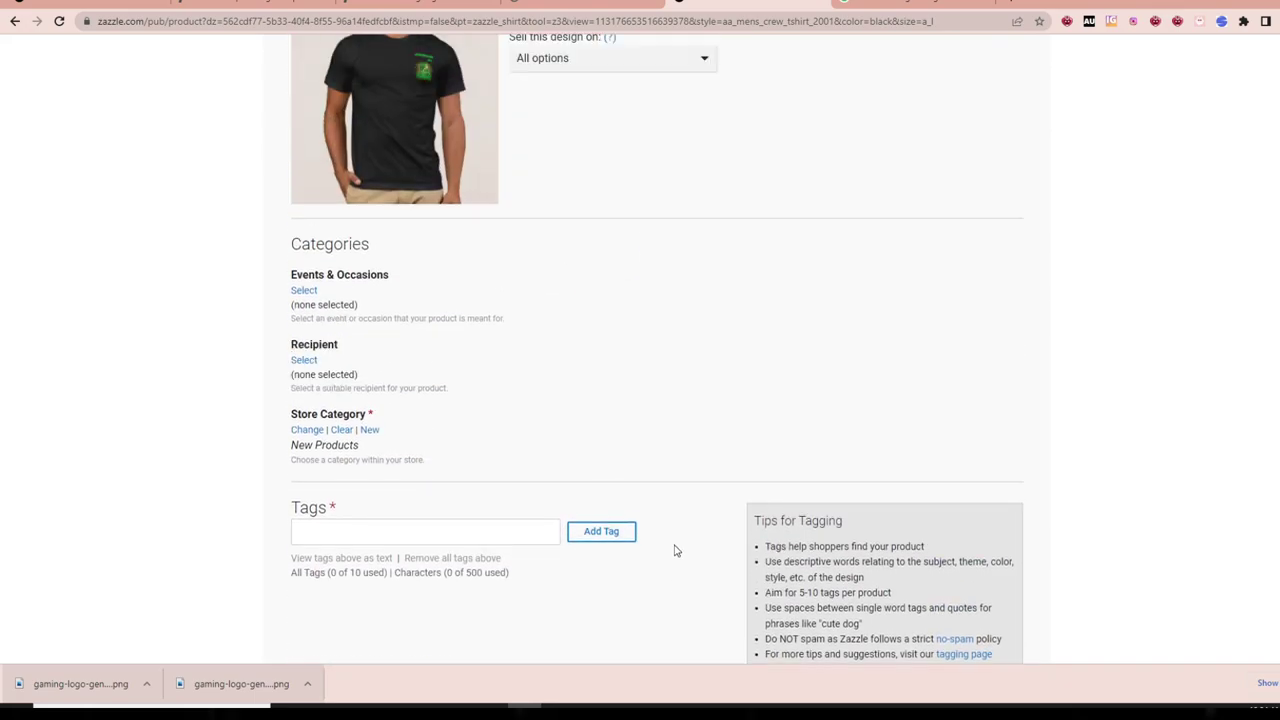
scroll(660, 535, "down", 10)
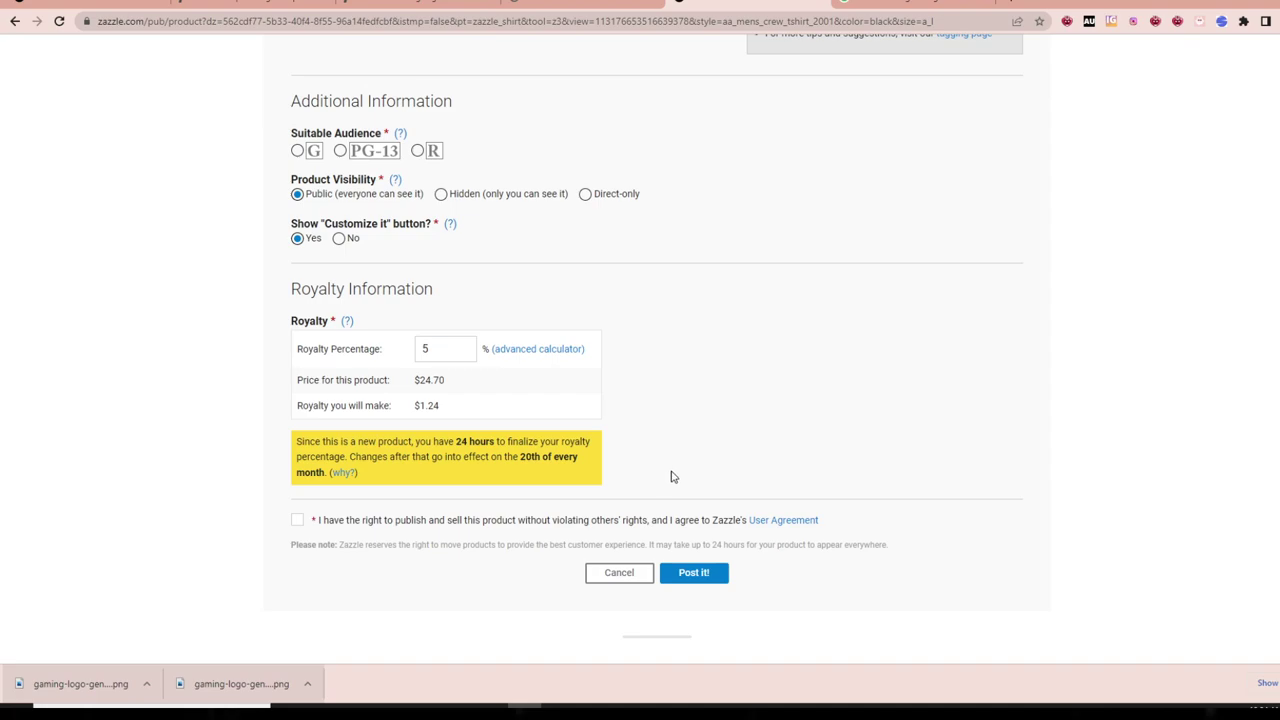
left_click_drag(588, 472, 452, 441)
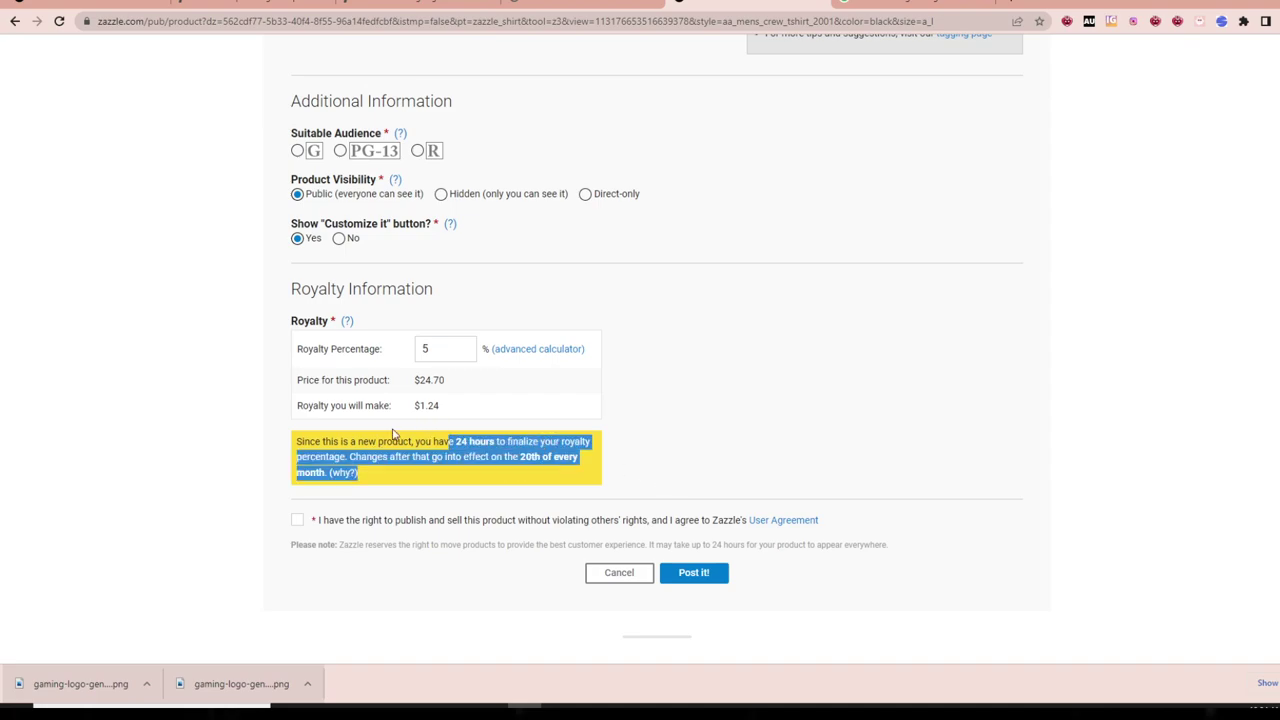
- Read the royalty notice for the finalization deadline and the date when changes made after it take effect
left_click_drag(328, 441, 432, 458)
left_click(598, 480)
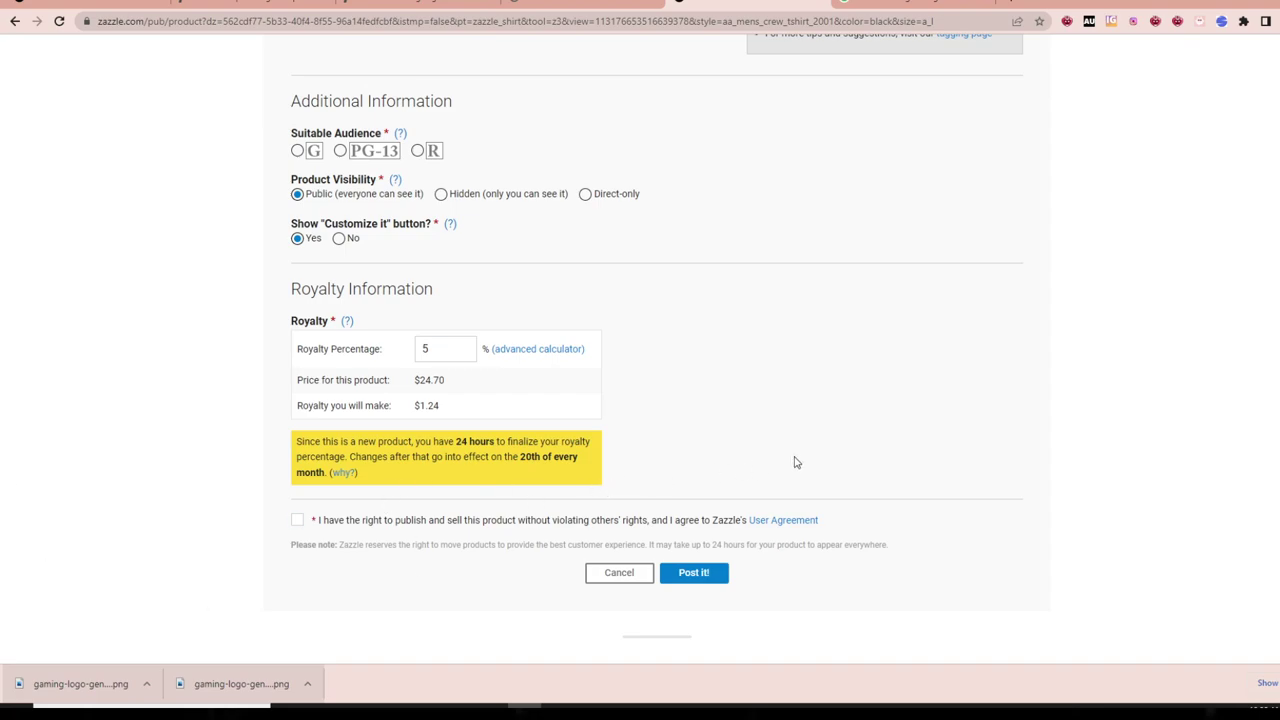
left_click_drag(487, 458, 414, 458)
left_click(683, 435)
left_click_drag(500, 447, 573, 458)
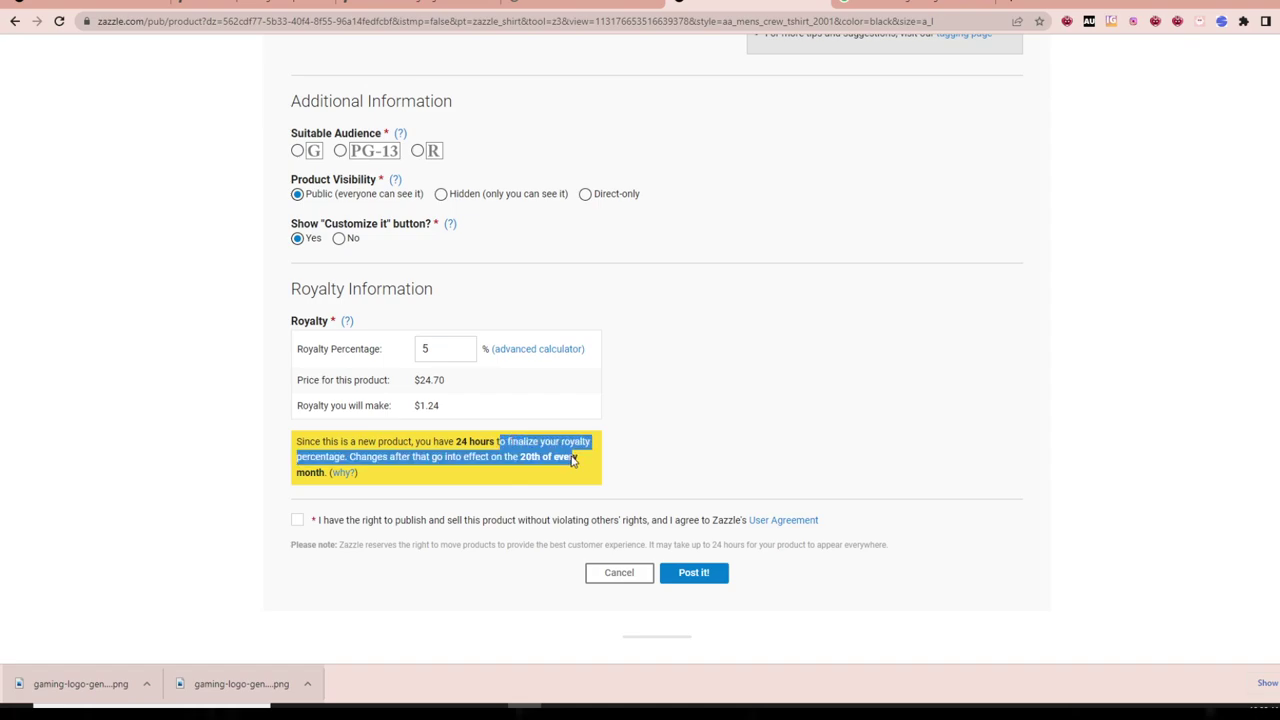
left_click(750, 431)
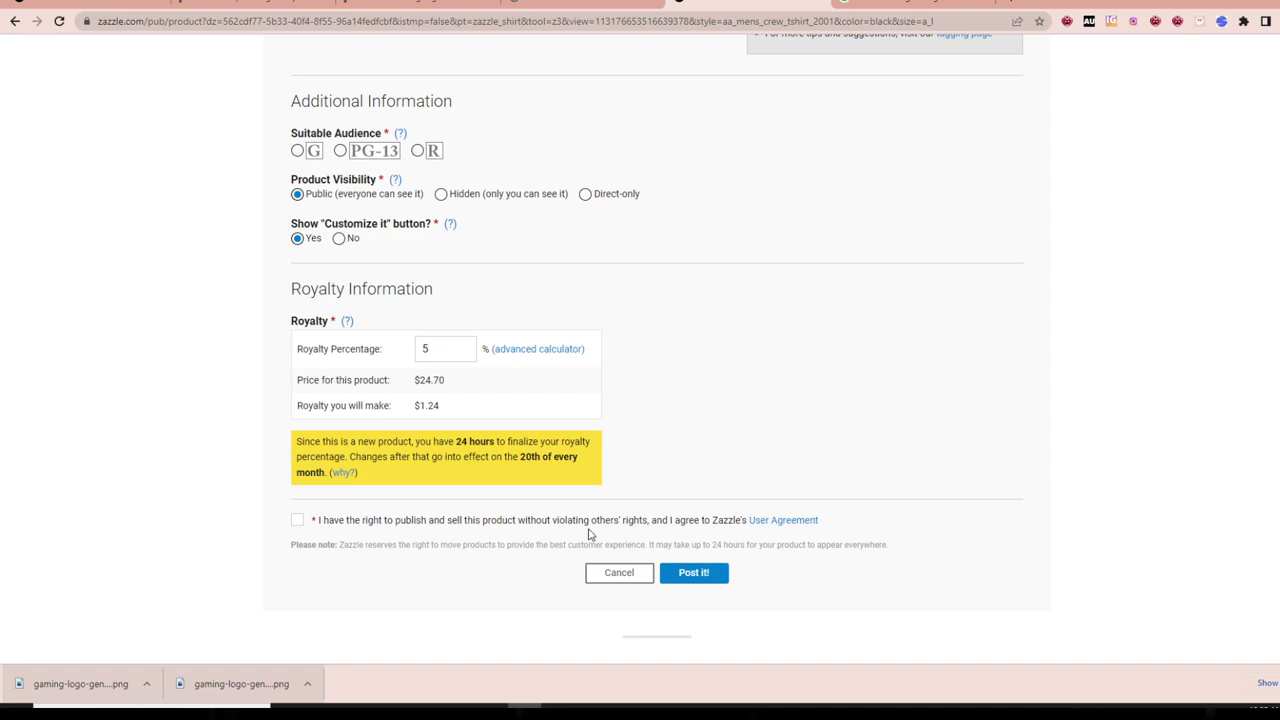
- Set the shirt's royalty percentage to 15 and check the recalculated product price
left_click_drag(438, 348, 389, 347)
scroll(677, 531, "up", 8)
scroll(490, 483, "down", 1)
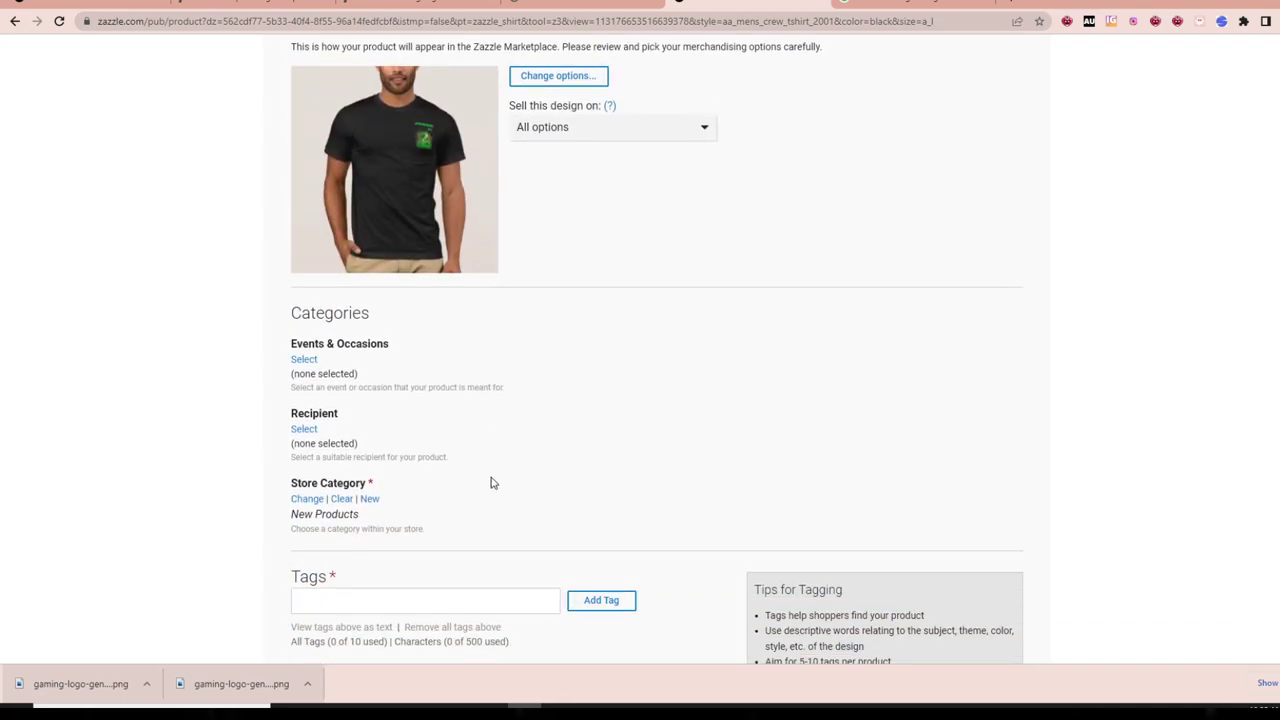
scroll(994, 551, "up", 5)
scroll(491, 397, "down", 8)
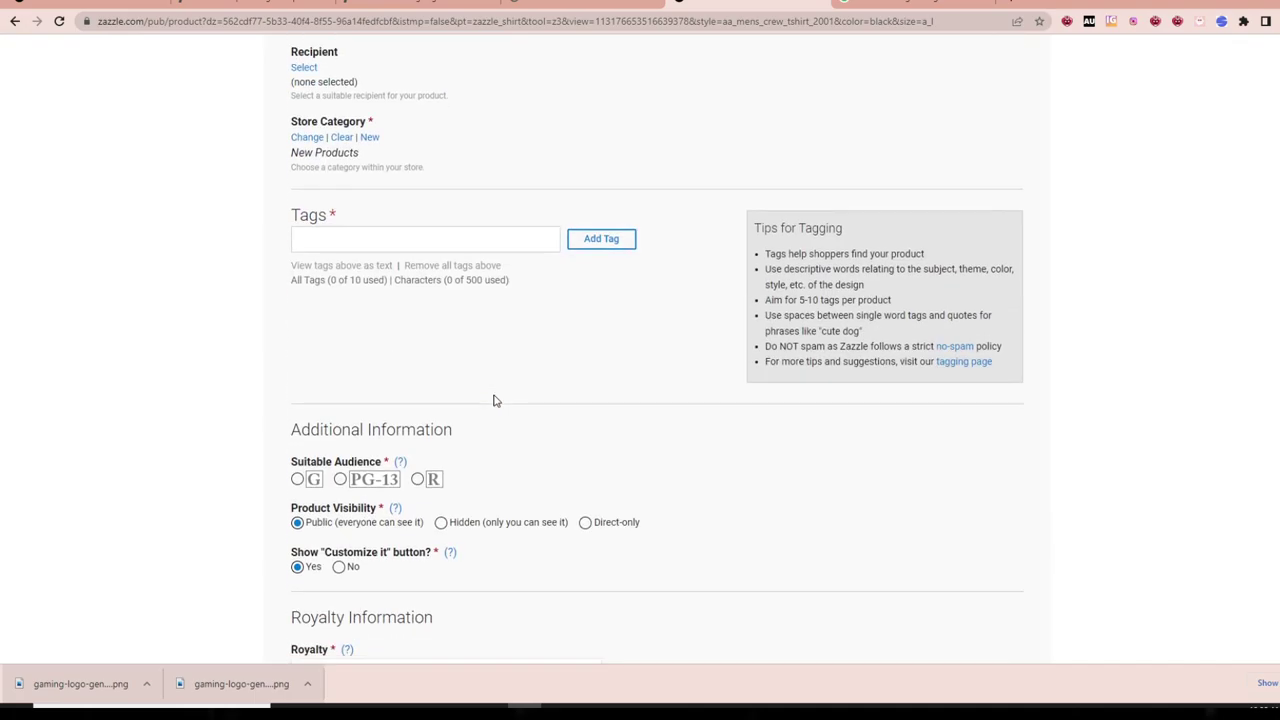
scroll(493, 400, "down", 5)
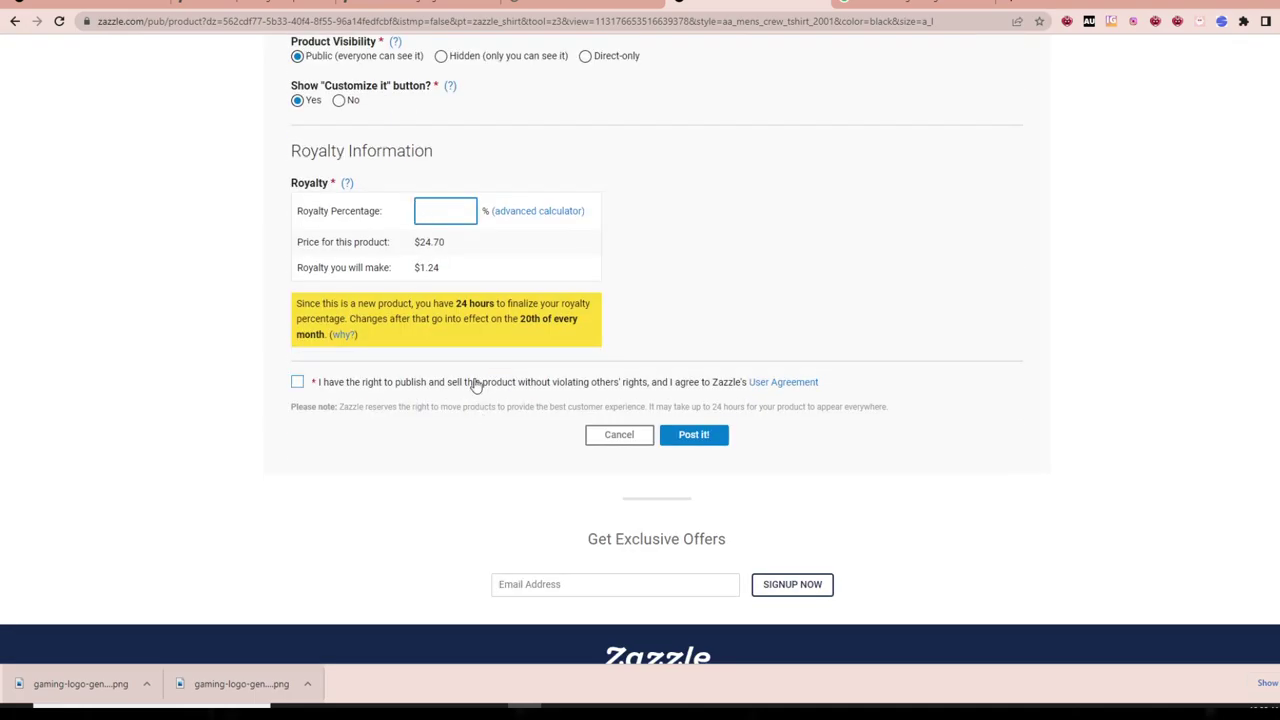
left_click(743, 294)
scroll(515, 423, "up", 2)
left_click_drag(470, 420, 296, 335)
left_click(449, 349)
left_click(854, 246)
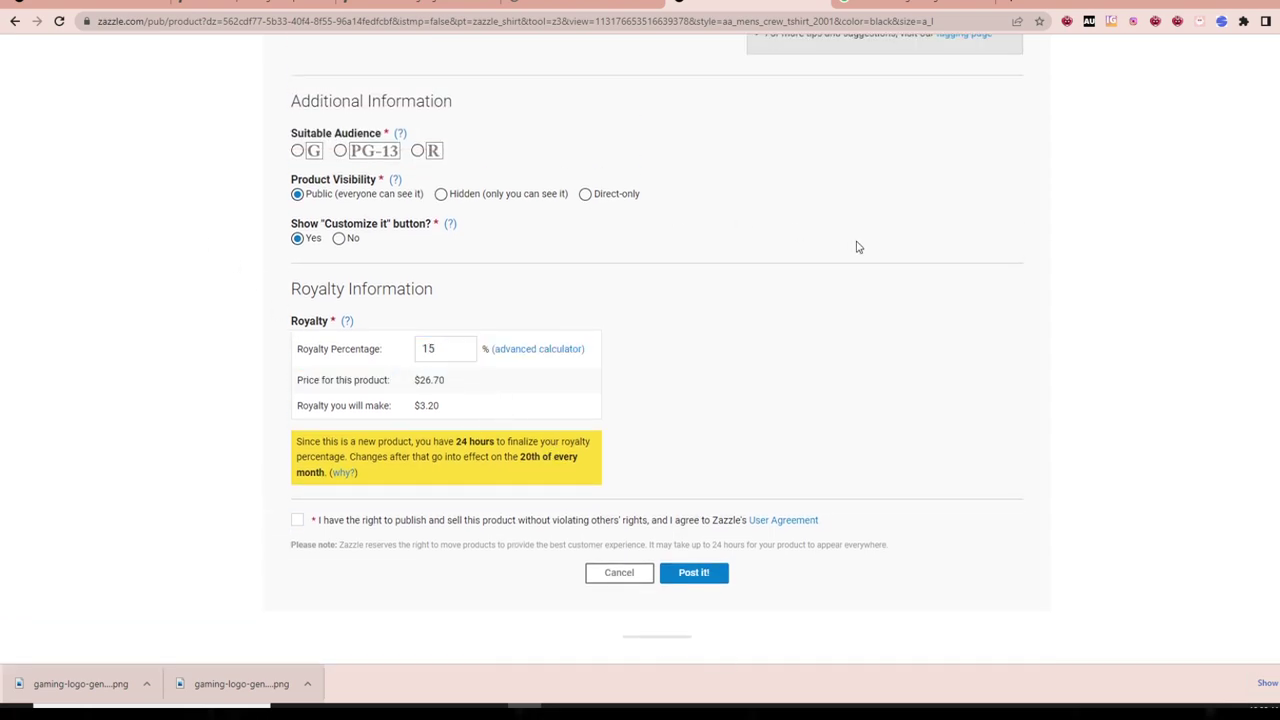
left_click_drag(437, 381, 423, 382)
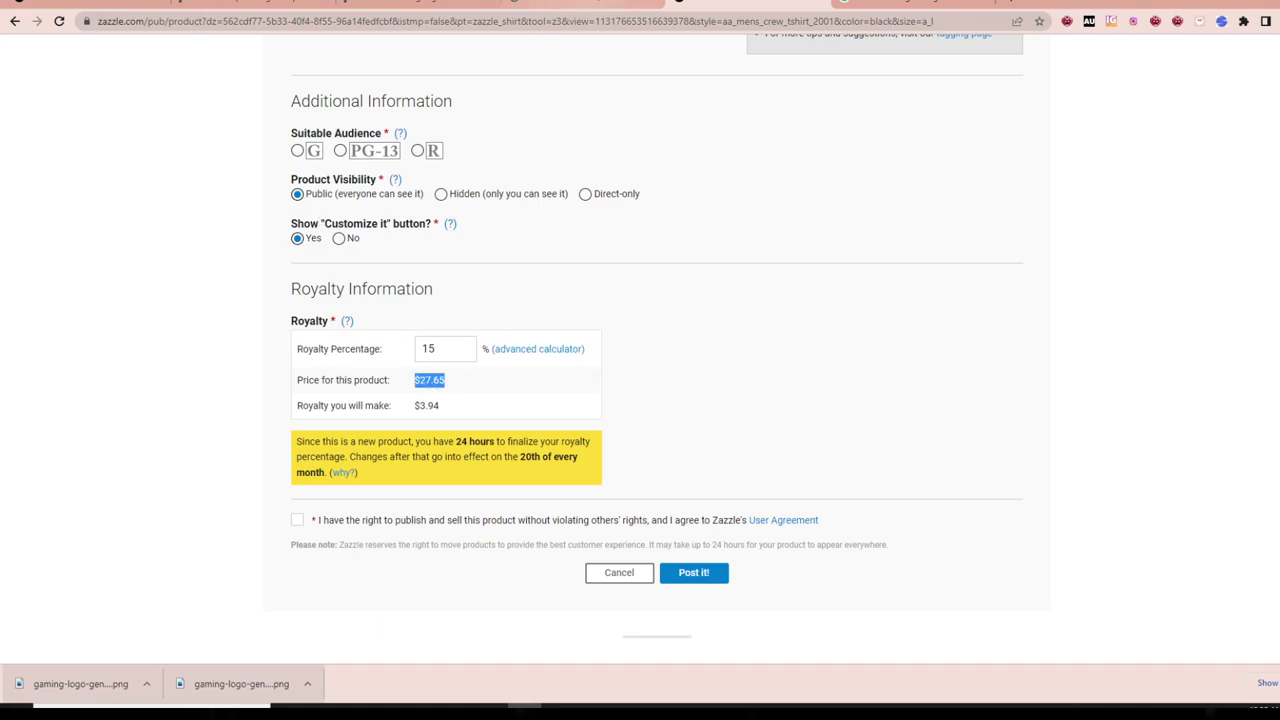
- Switch to the browser tab with the cobra mustang image search and load zazzle.com there
key("ctrl+Tab")
left_click(790, 5)
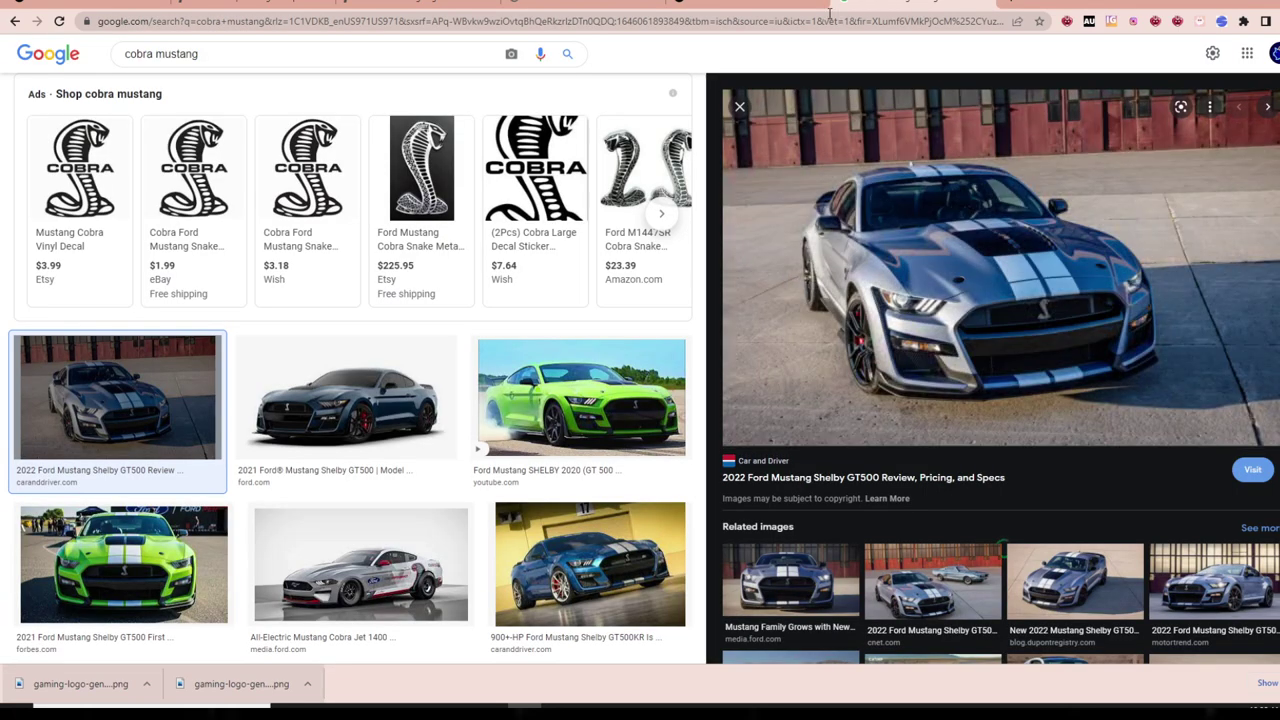
left_click(812, 17)
type("zazzle.com")
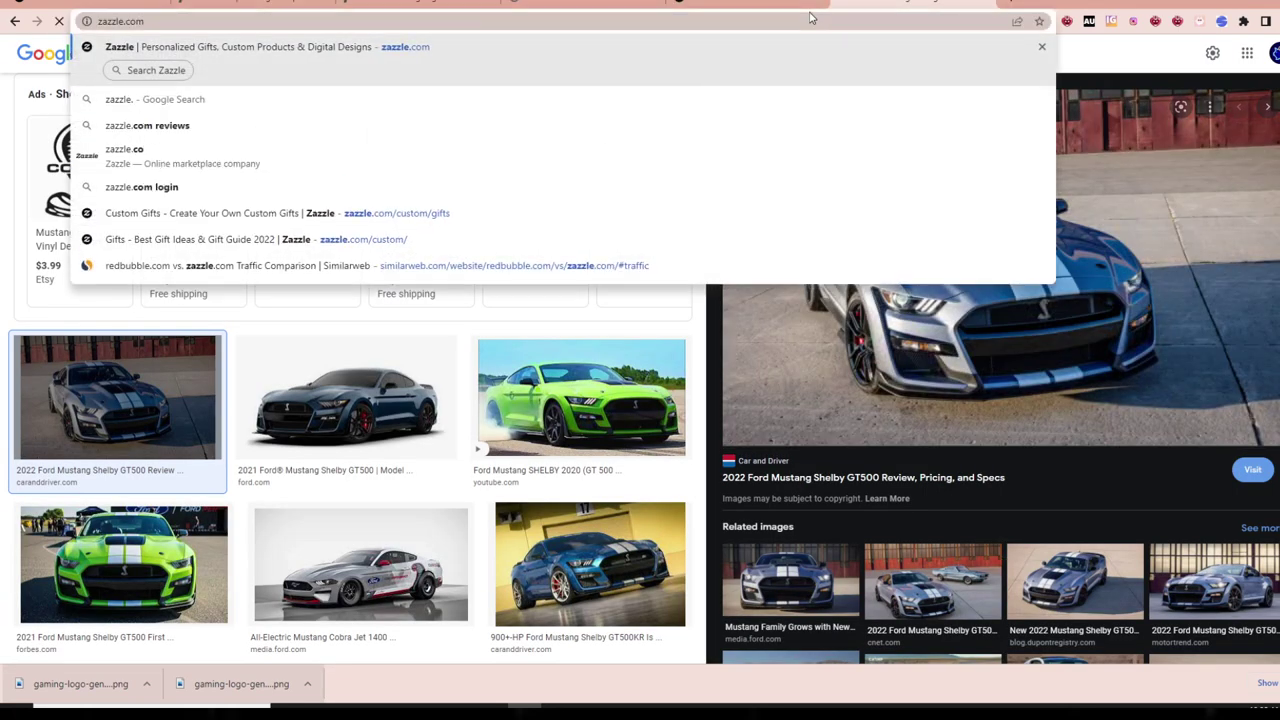
key("Return")
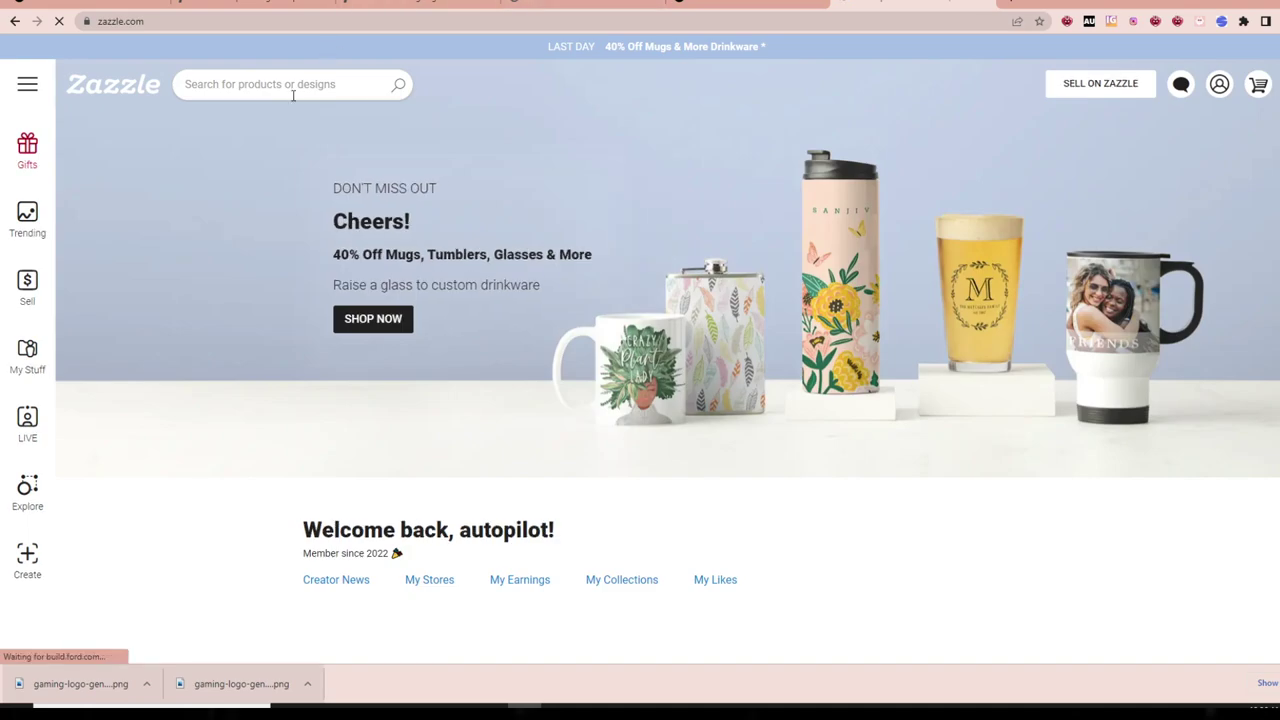
- Search the Zazzle marketplace for "gaming shirt"
left_click(287, 92)
type("ga")
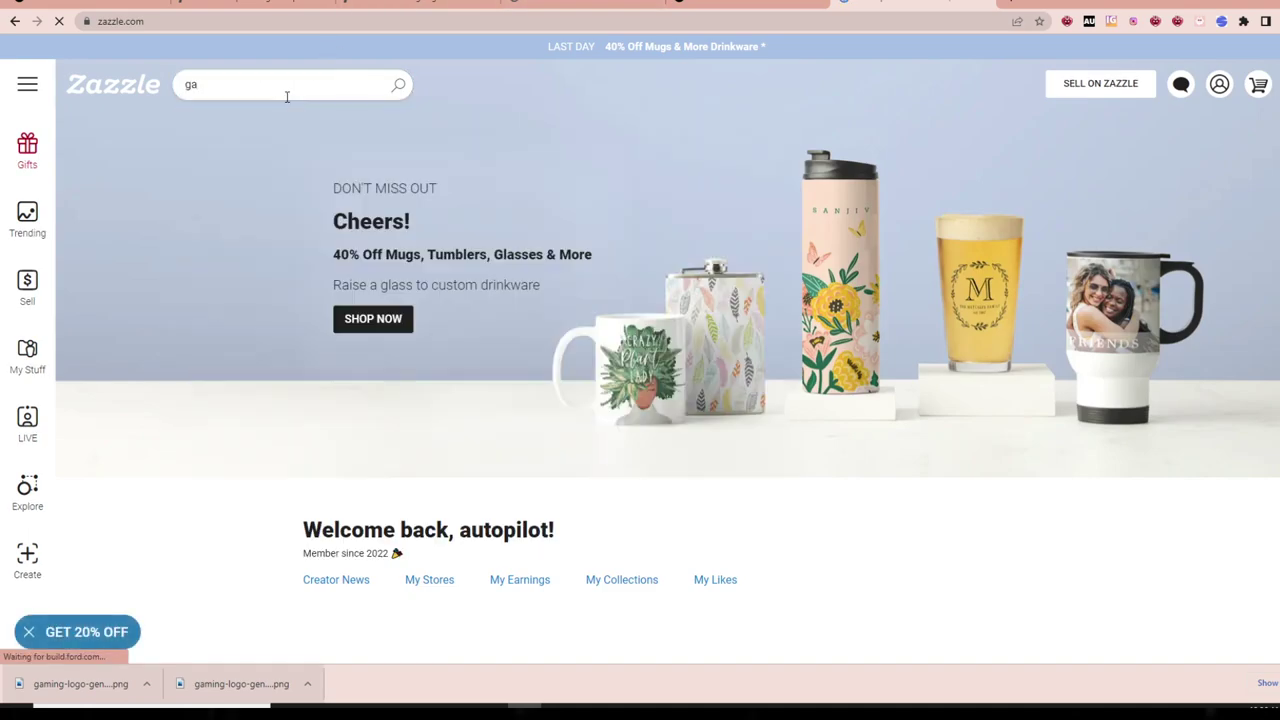
left_click(320, 84)
type("min")
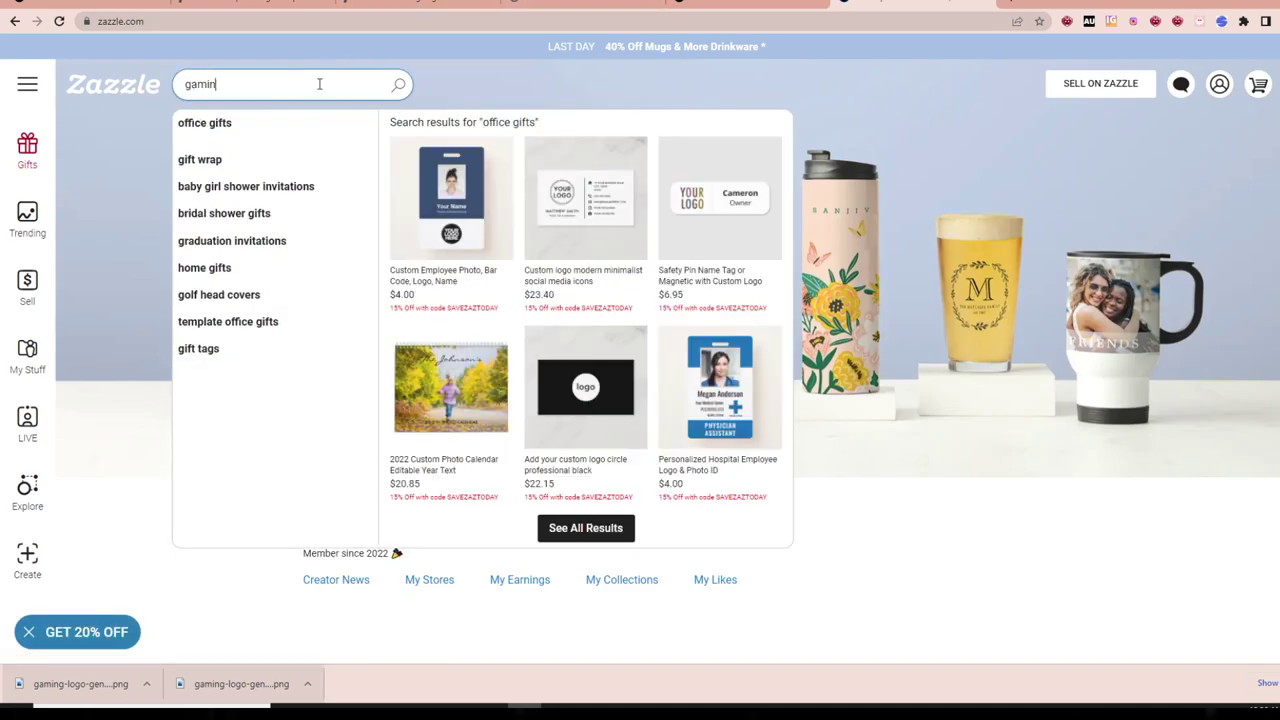
type("g shirt")
key("Return")
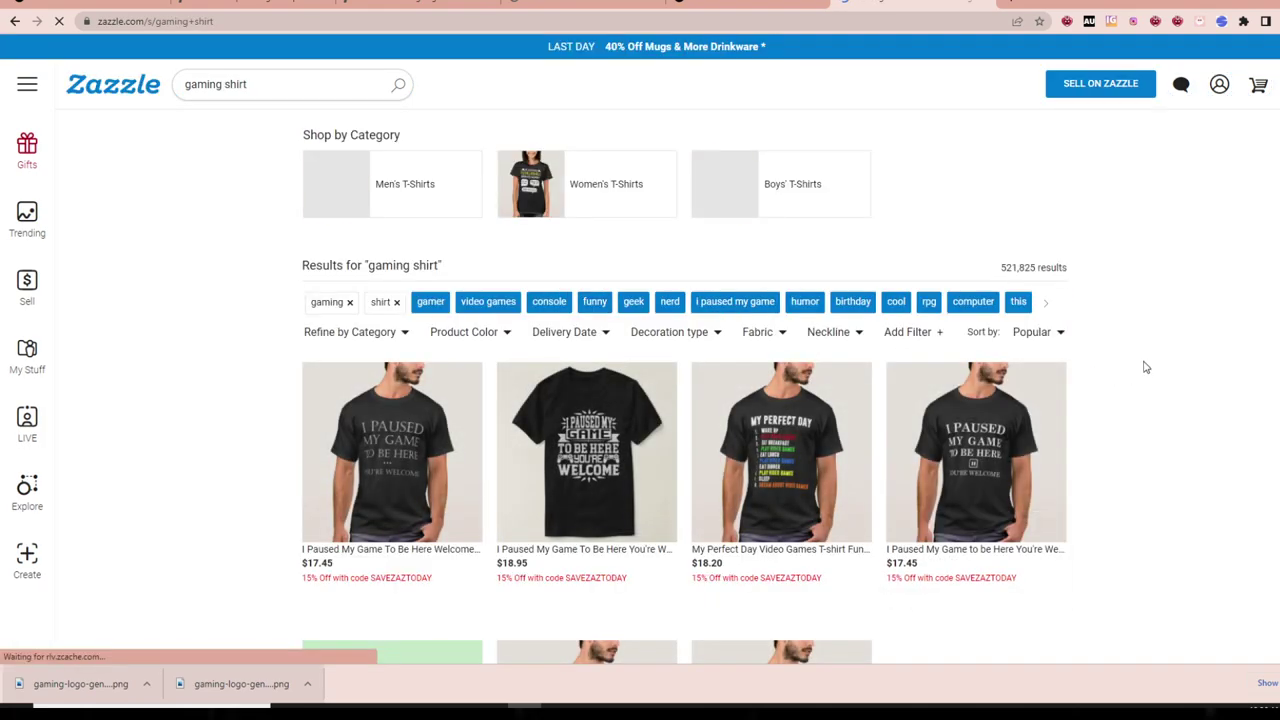
- Browse the gaming shirt results and compare the designs and prices of competing T-shirts
scroll(1000, 400, "down", 9)
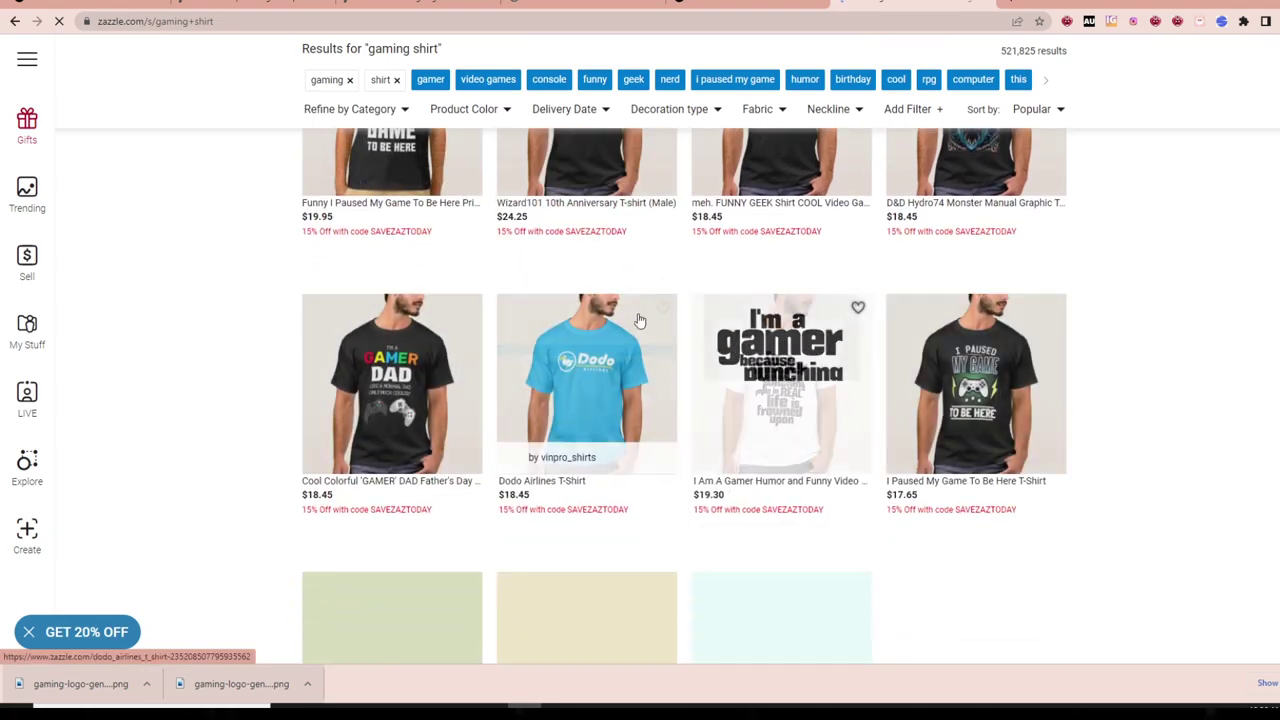
scroll(243, 343, "down", 7)
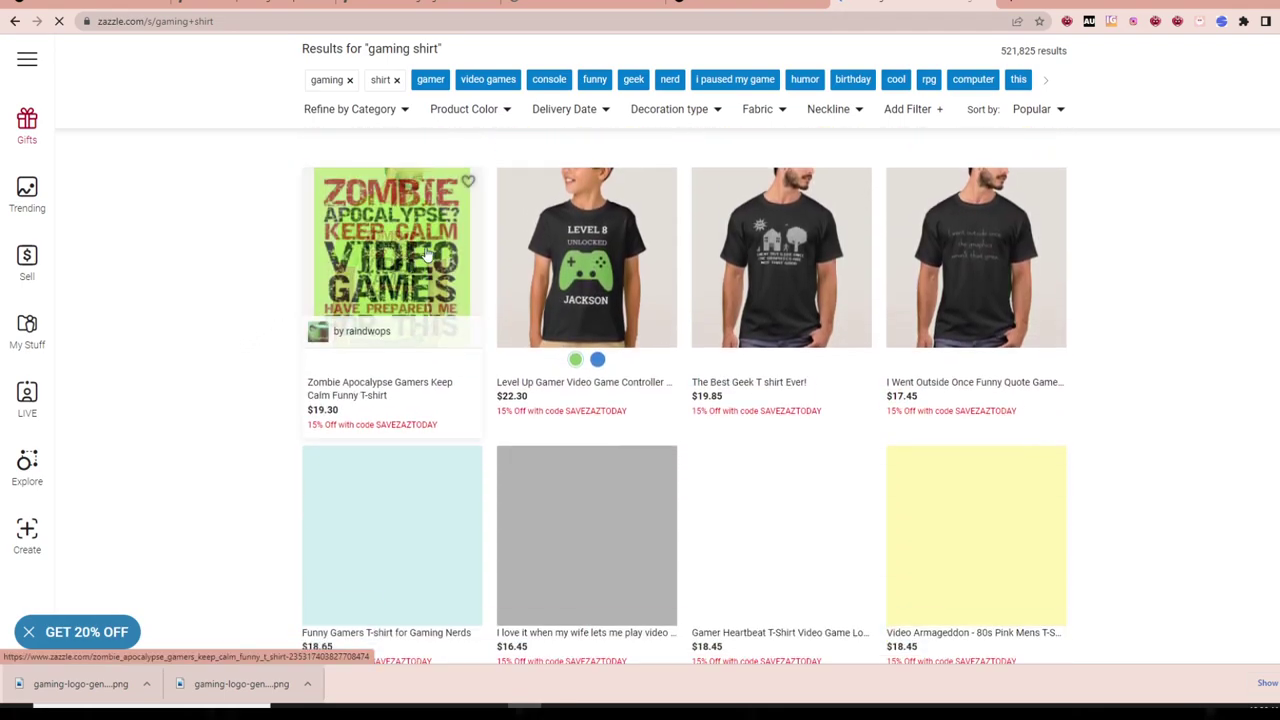
scroll(674, 323, "down", 4)
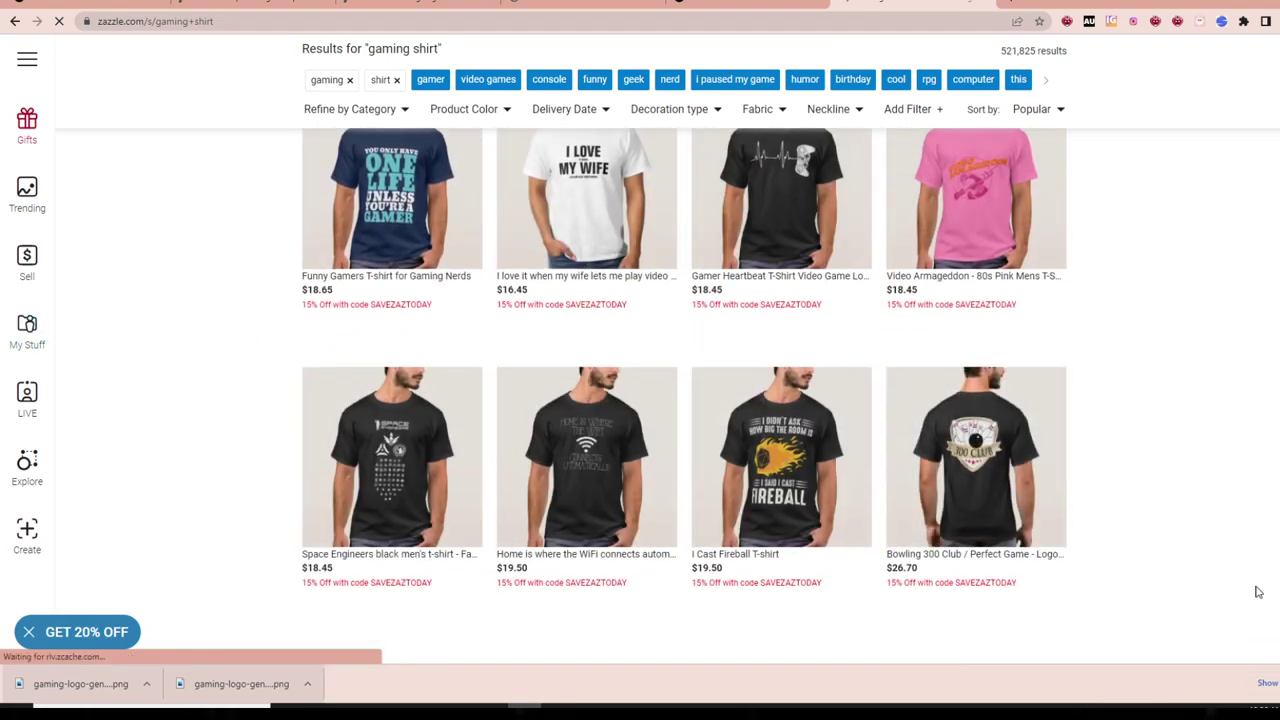
scroll(1258, 592, "down", 4)
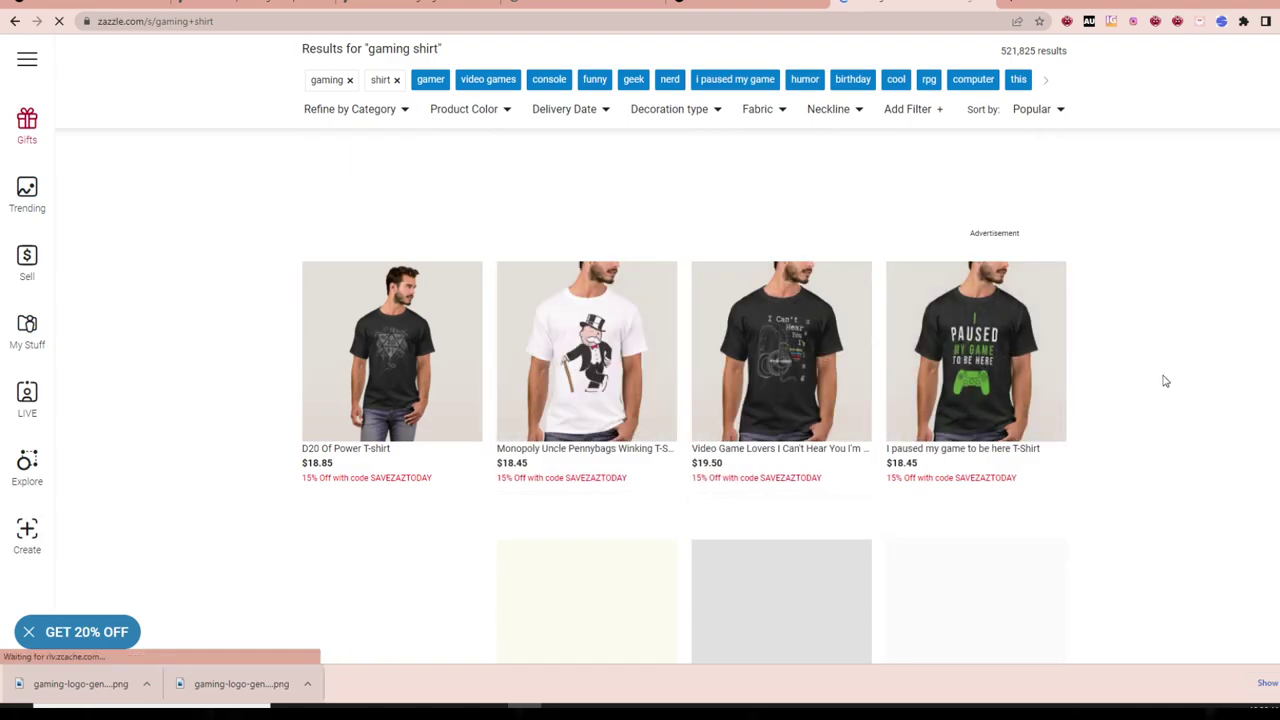
scroll(391, 329, "down", 8)
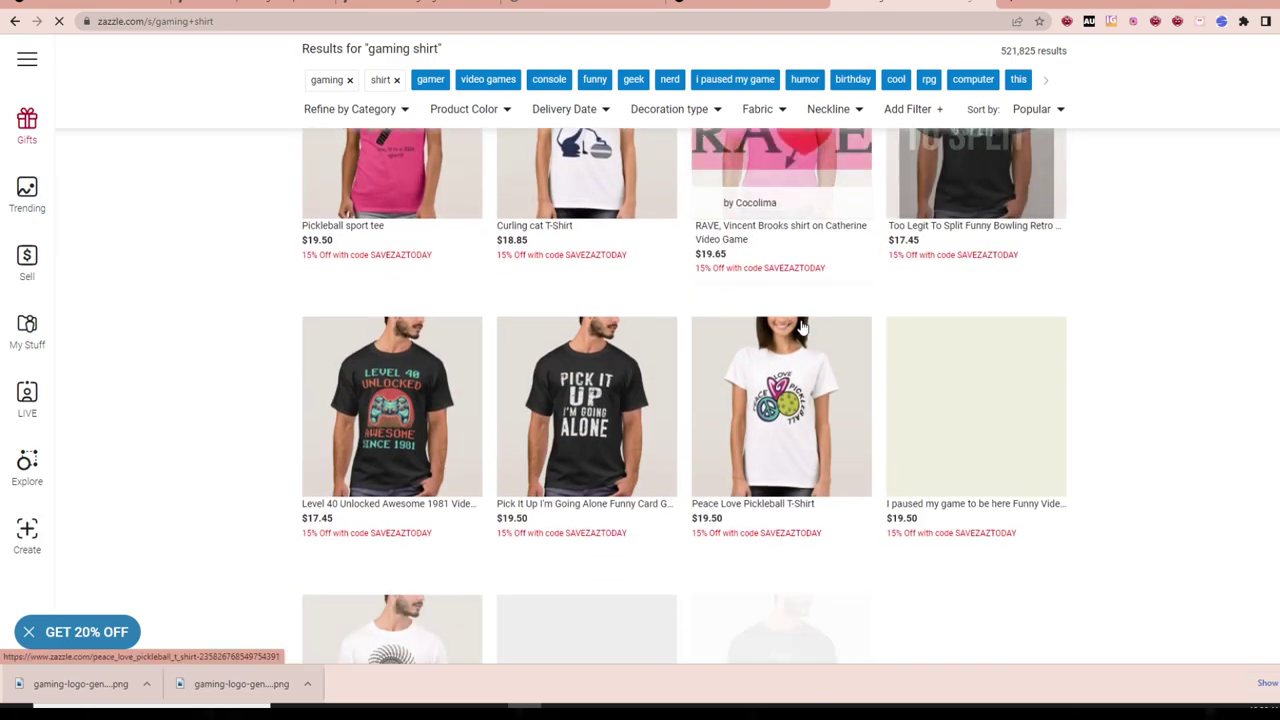
scroll(800, 327, "down", 3)
scroll(1164, 480, "up", 3)
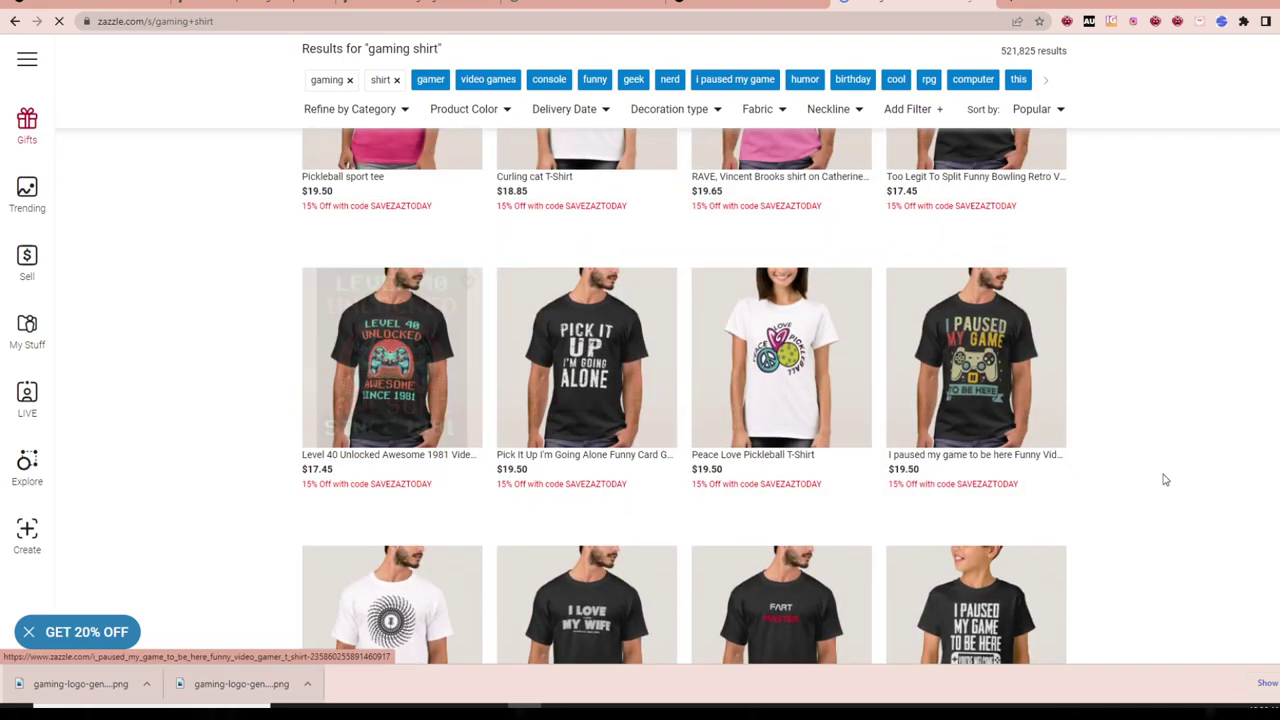
scroll(1164, 480, "up", 5)
scroll(594, 329, "down", 8)
scroll(961, 334, "up", 4)
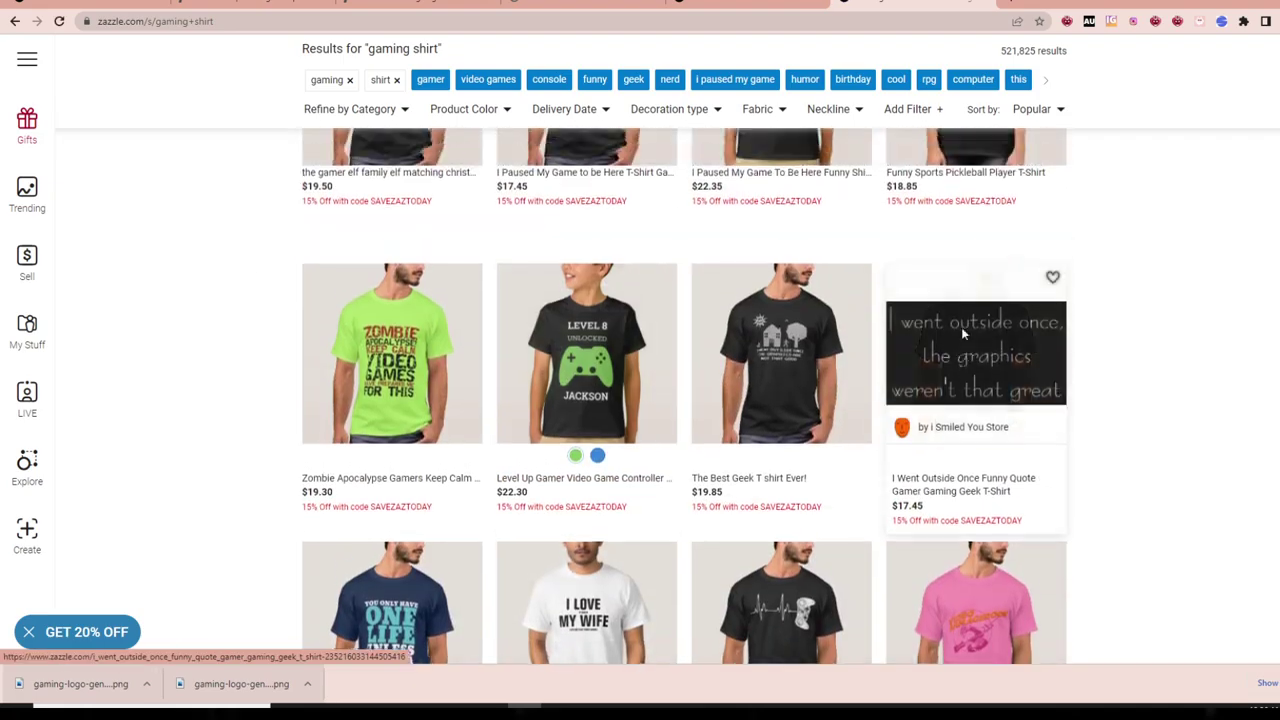
scroll(963, 333, "up", 5)
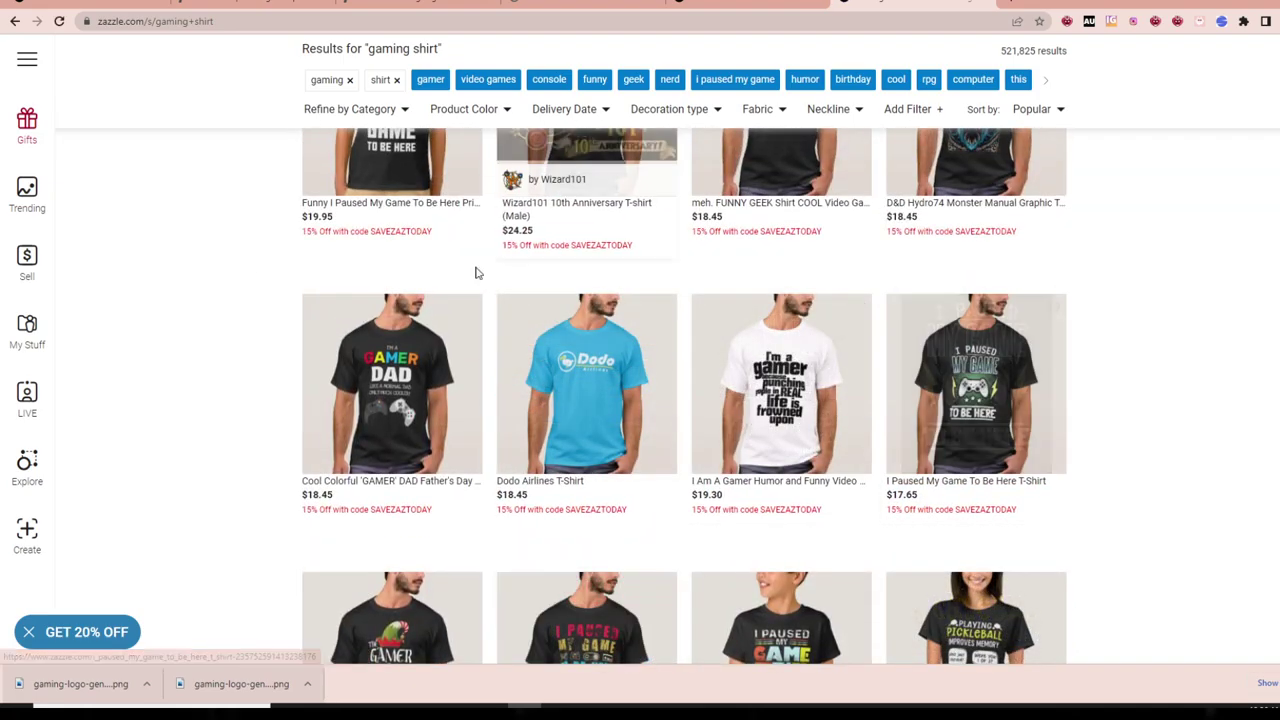
- Return to the shirt's posting form and review its merchandising preview, categories and royalty details
left_click(547, 8)
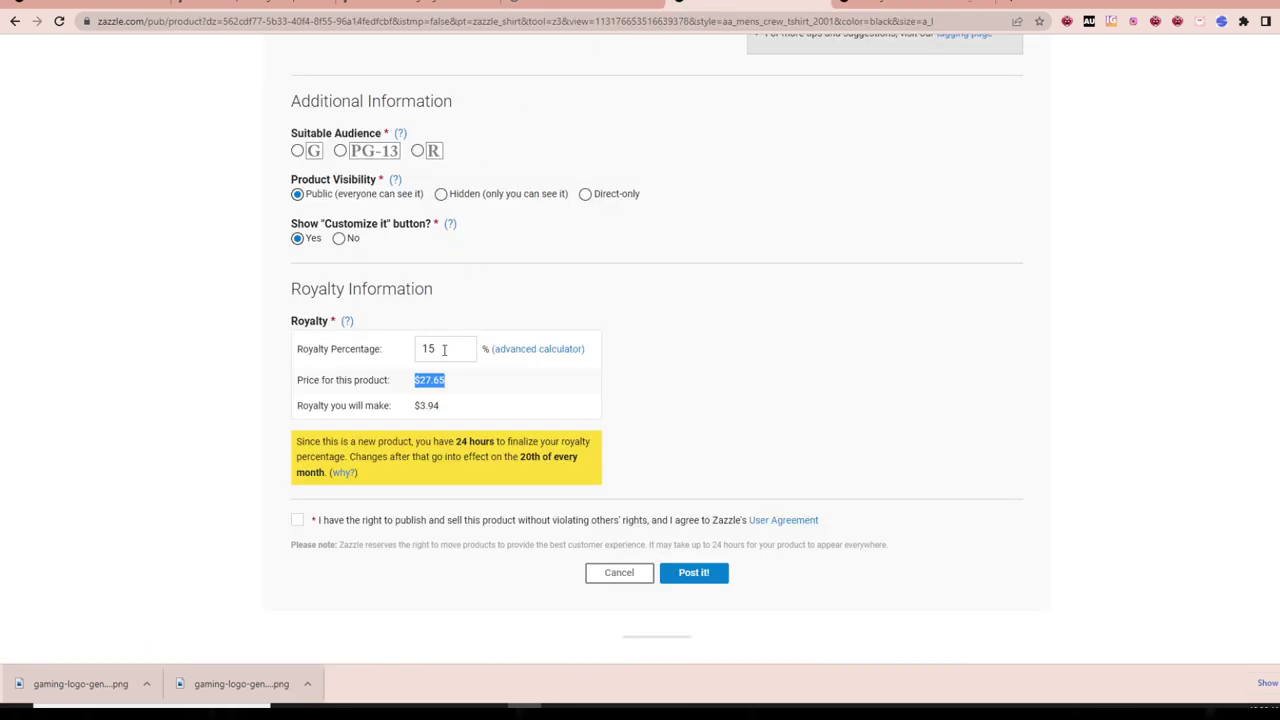
scroll(651, 563, "up", 8)
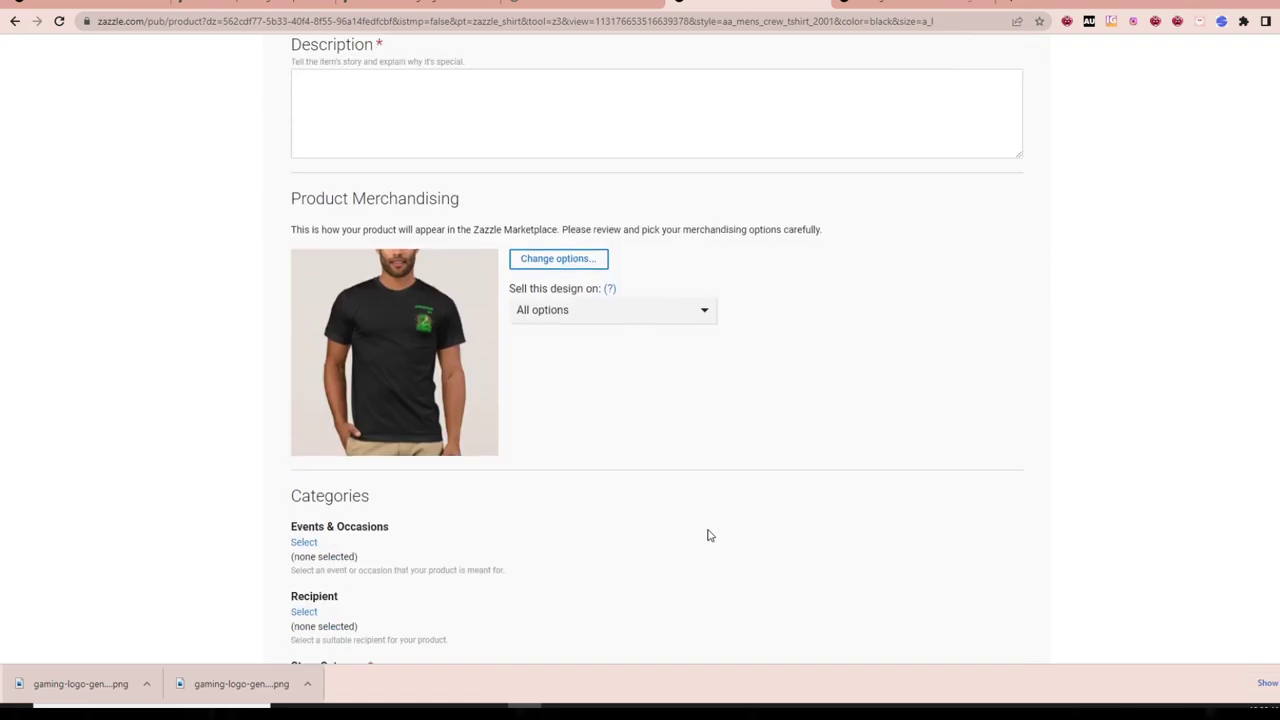
scroll(573, 393, "down", 9)
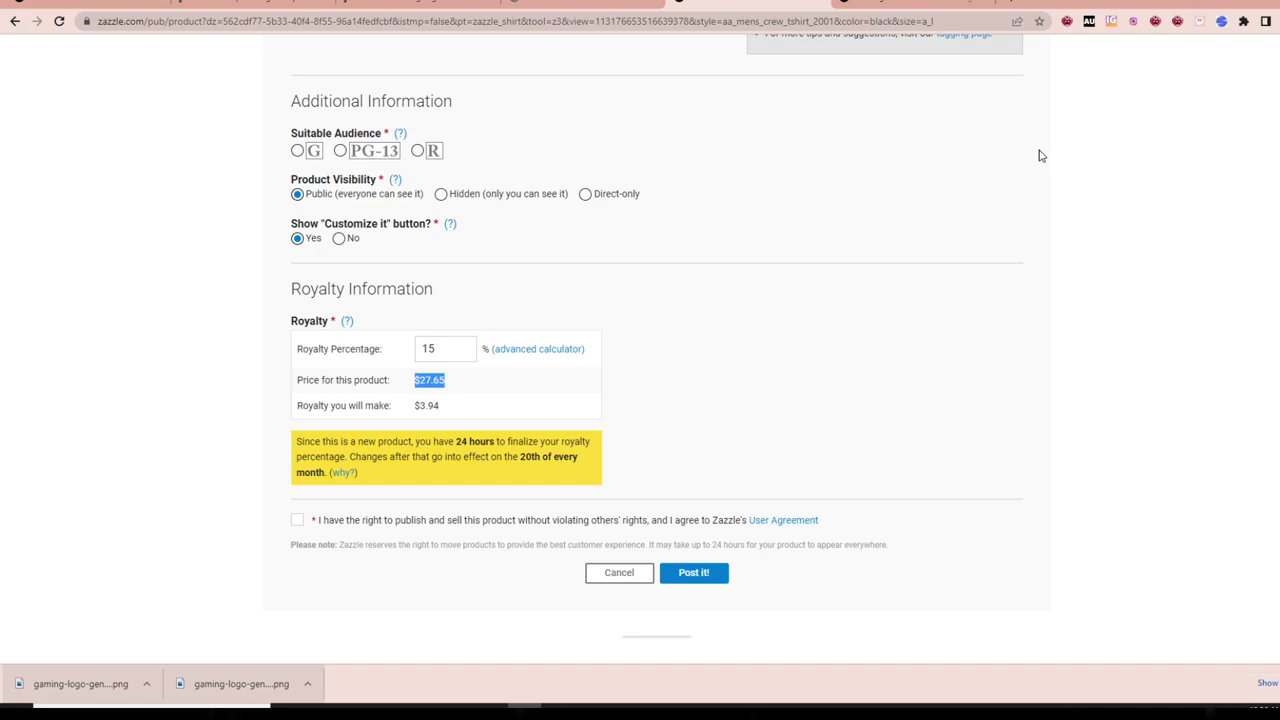
- Open the "I Paused My Game To Be Here T-Shirt" from the gaming shirt results and look through its quantity options
left_click(985, 3)
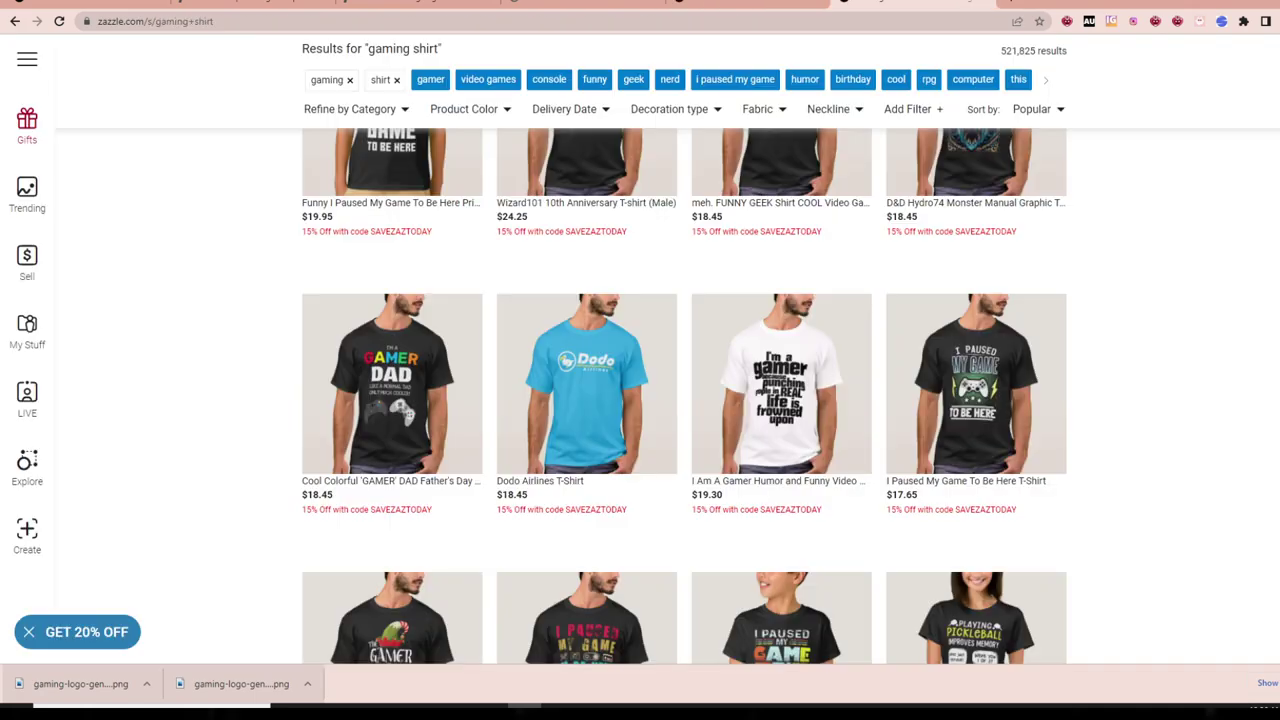
left_click(994, 383)
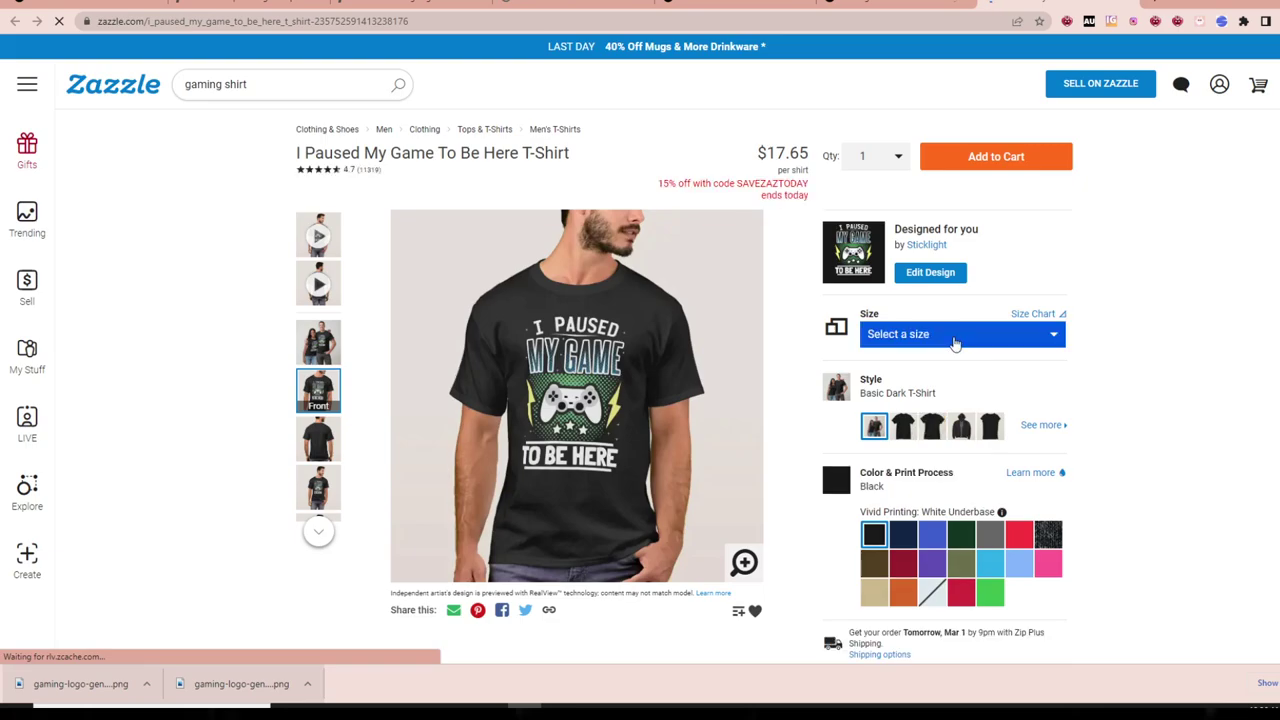
left_click(875, 156)
scroll(925, 265, "down", 5)
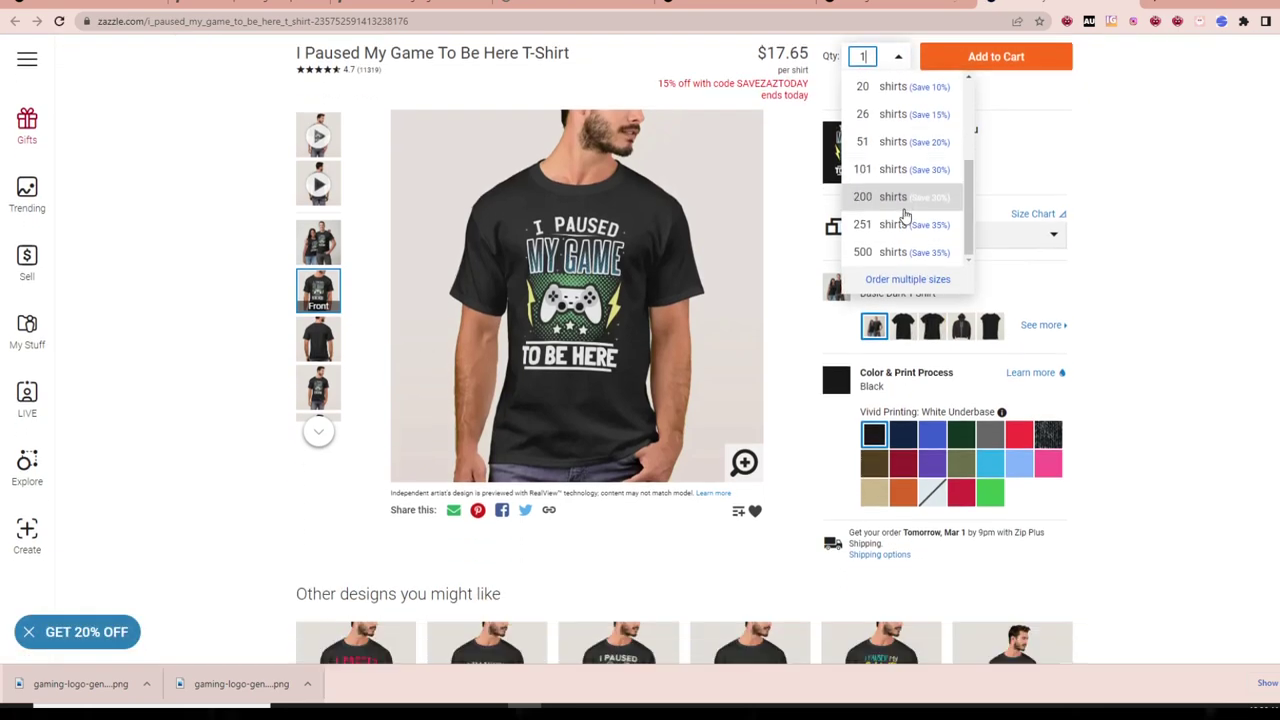
scroll(1251, 251, "down", 2)
scroll(1251, 251, "up", 4)
scroll(934, 251, "up", 5)
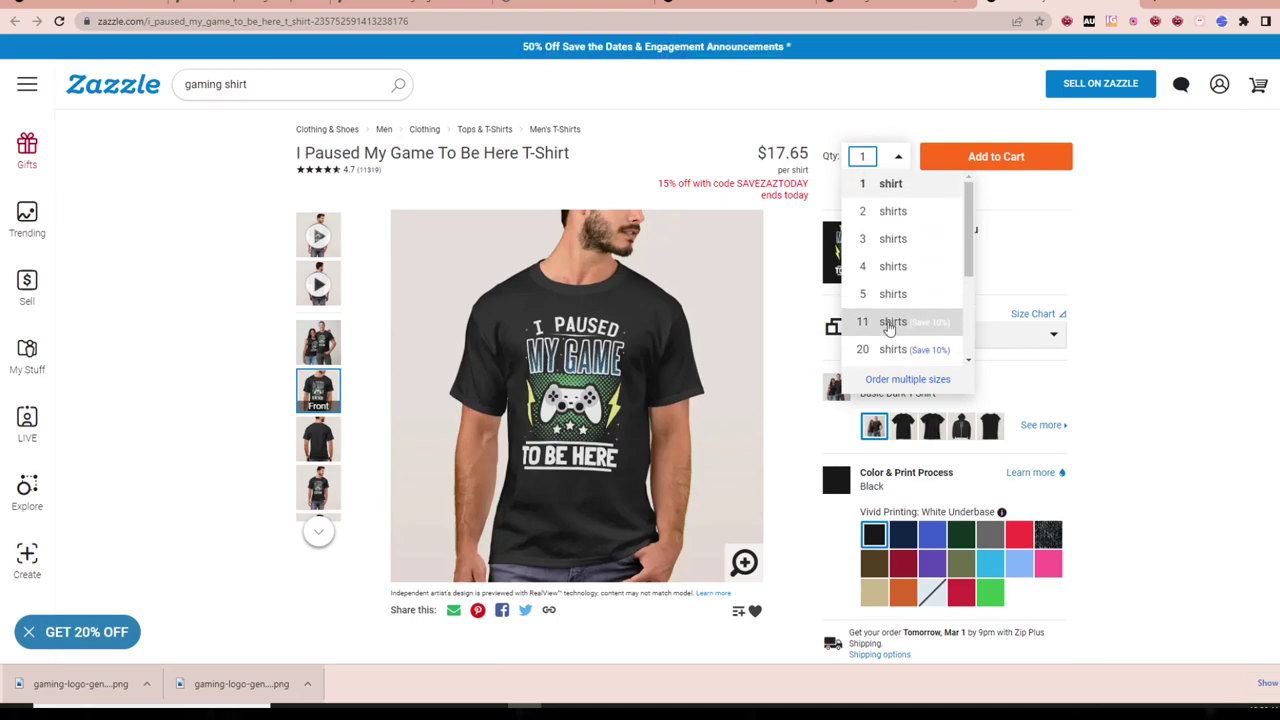
key("Escape")
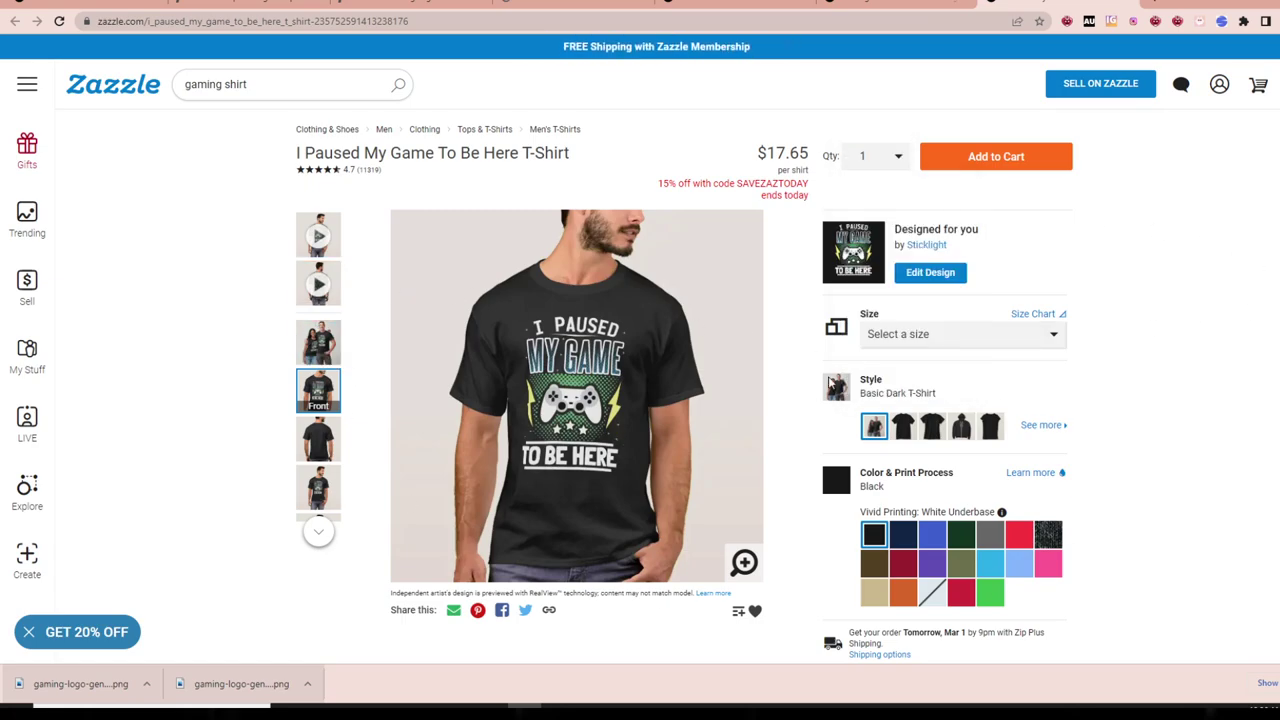
- Reopen the shirt's quantity choices and compare the bulk discounts for orders of 11 up to 500 shirts
left_click(868, 156)
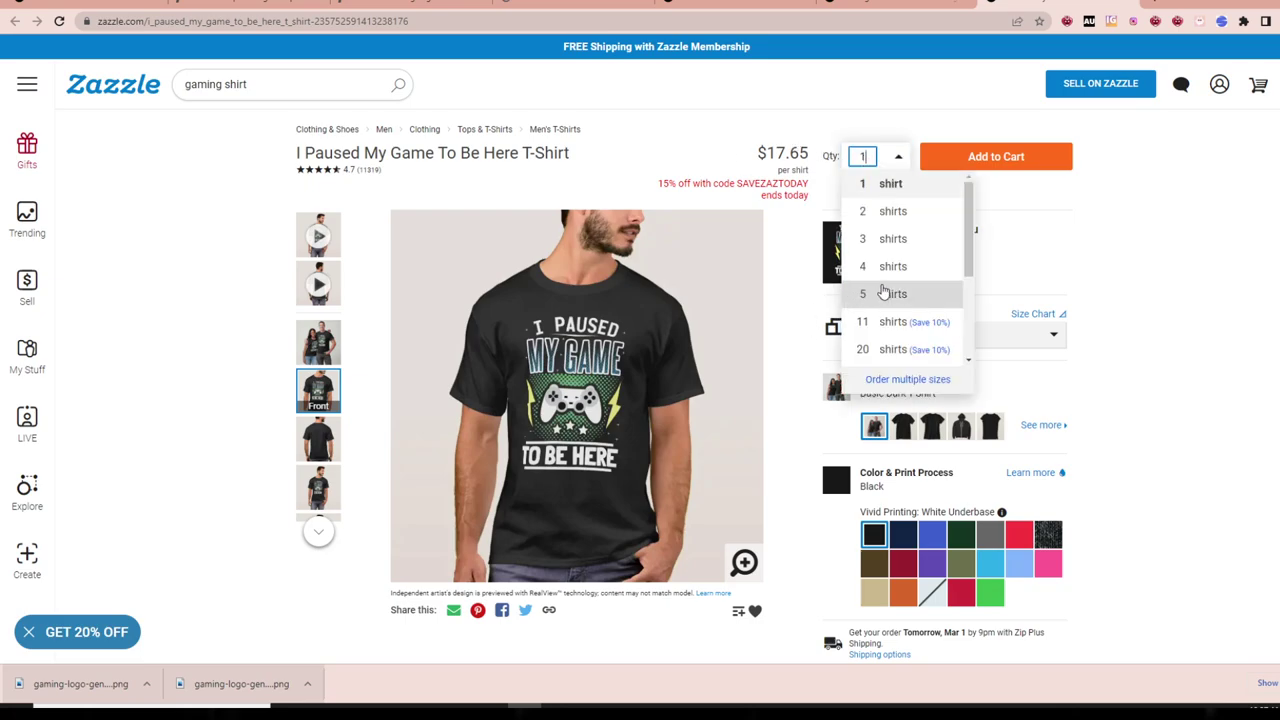
scroll(880, 288, "down", 3)
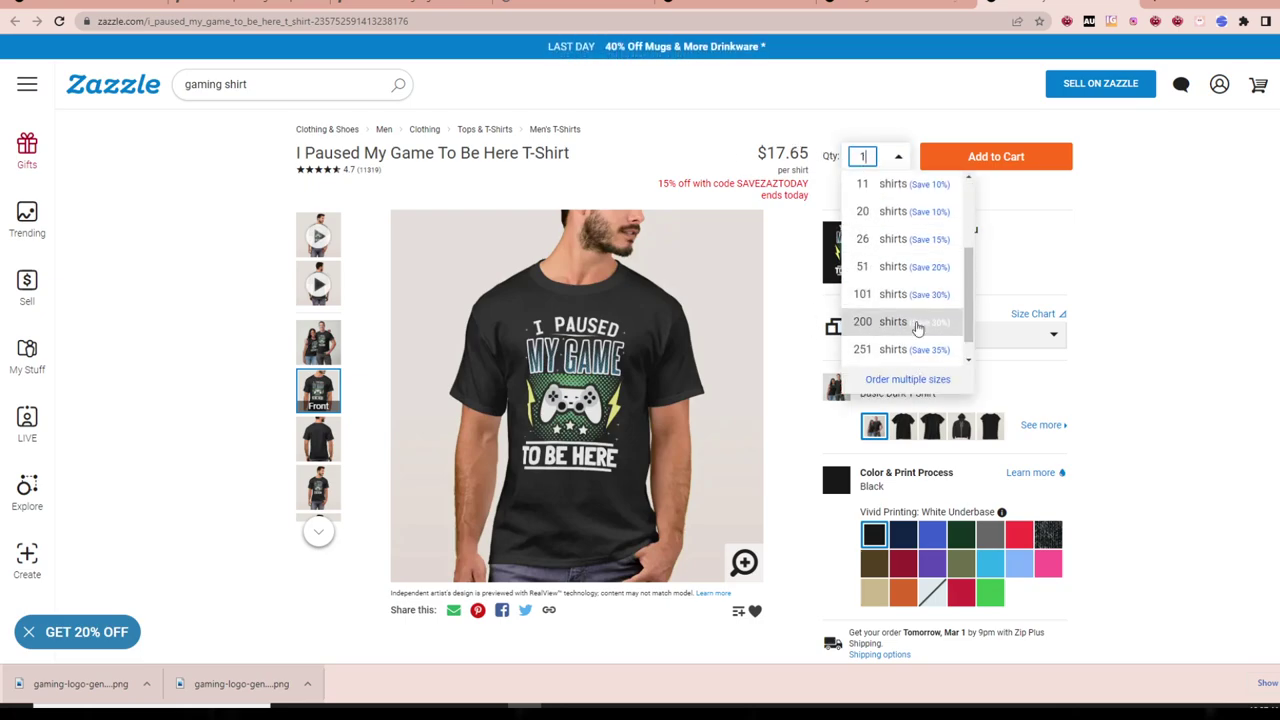
scroll(917, 328, "up", 3)
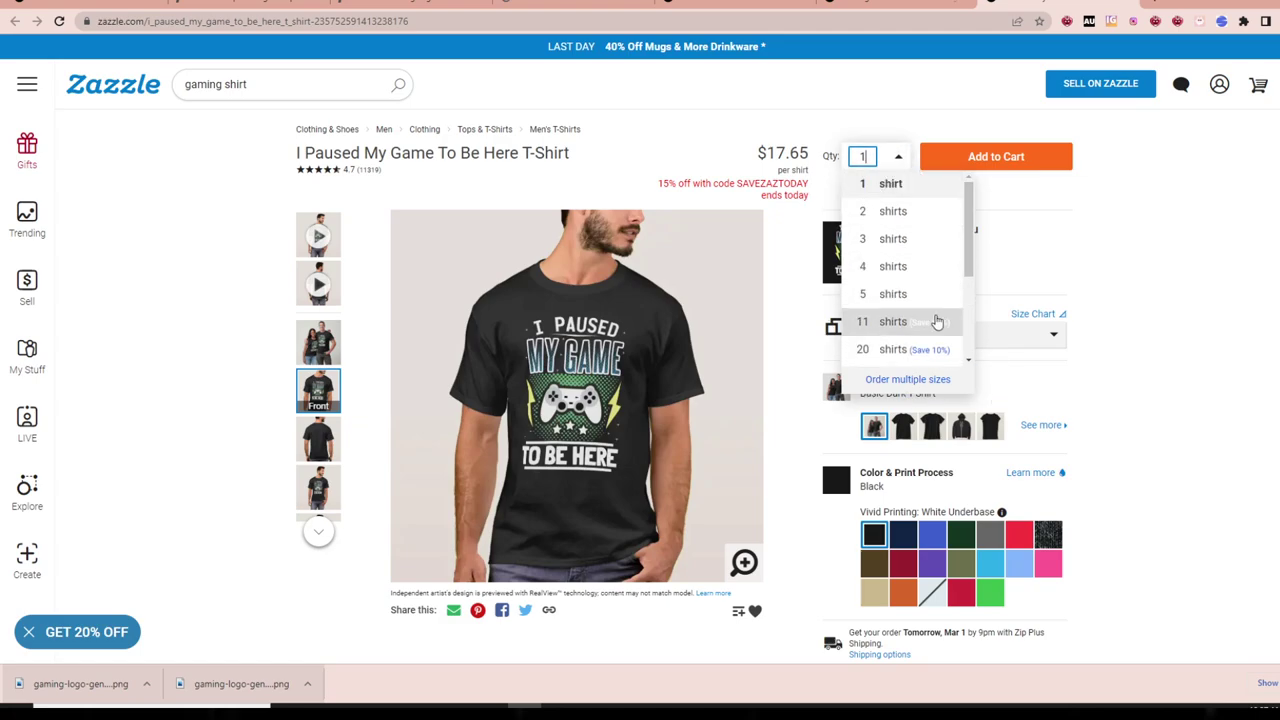
scroll(905, 250, "down", 4)
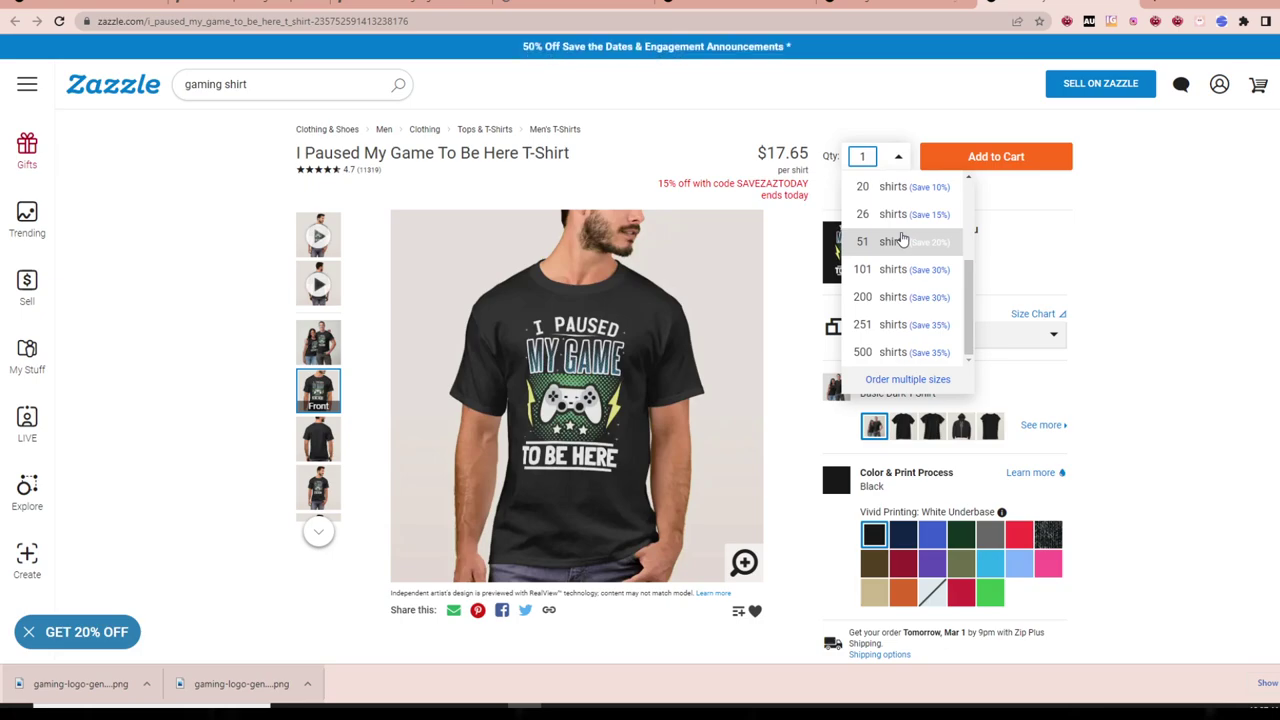
scroll(905, 255, "up", 3)
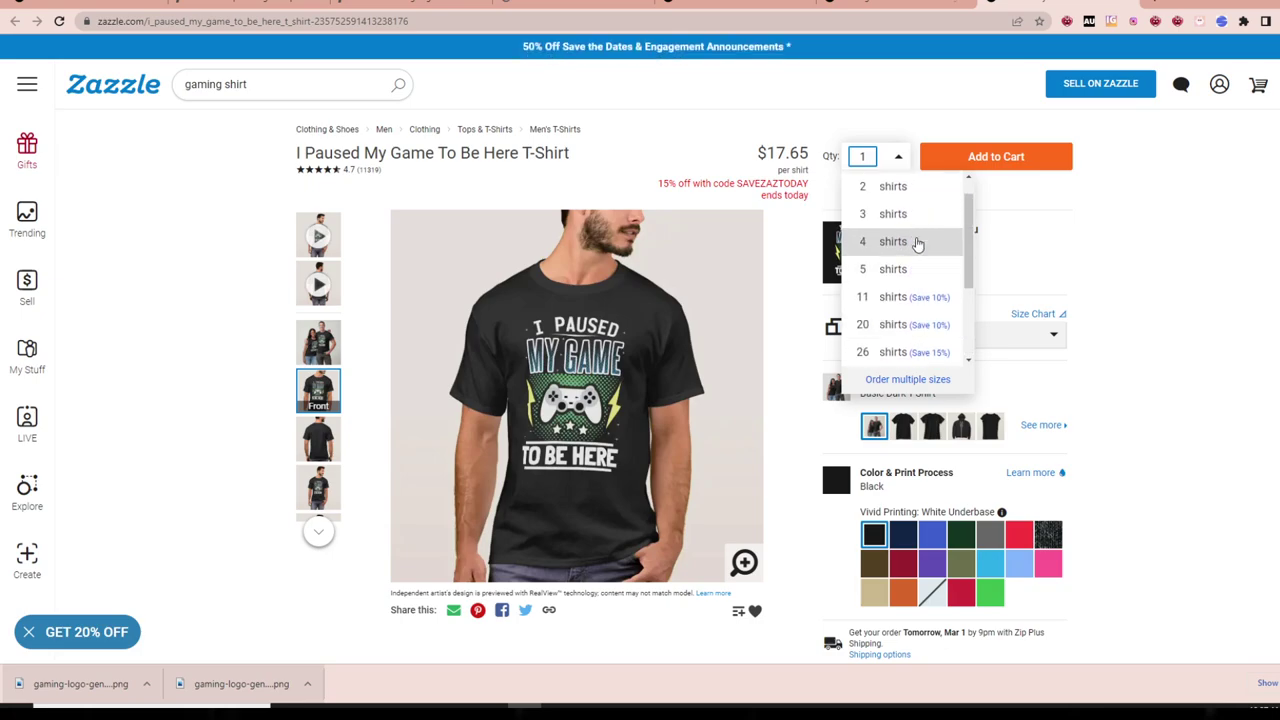
- Look through the single and bulk quantity choices for the shirt once more and close the list
scroll(905, 255, "up", 1)
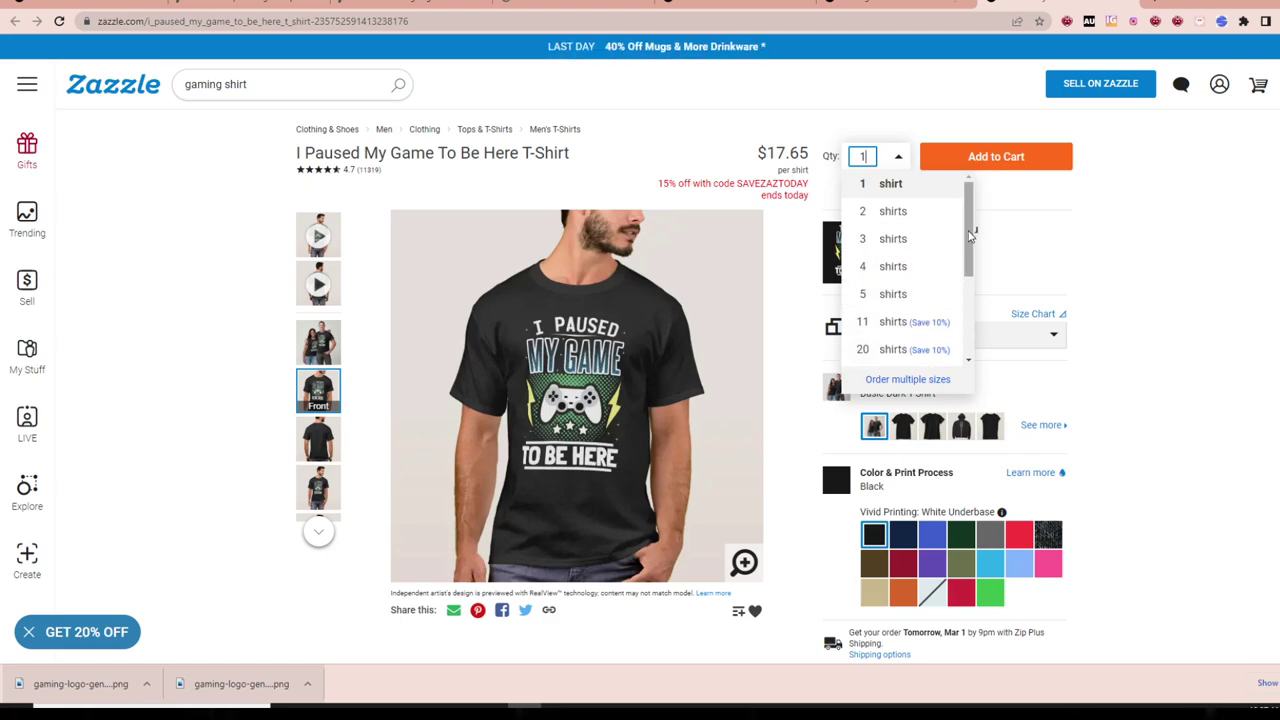
scroll(950, 323, "down", 3)
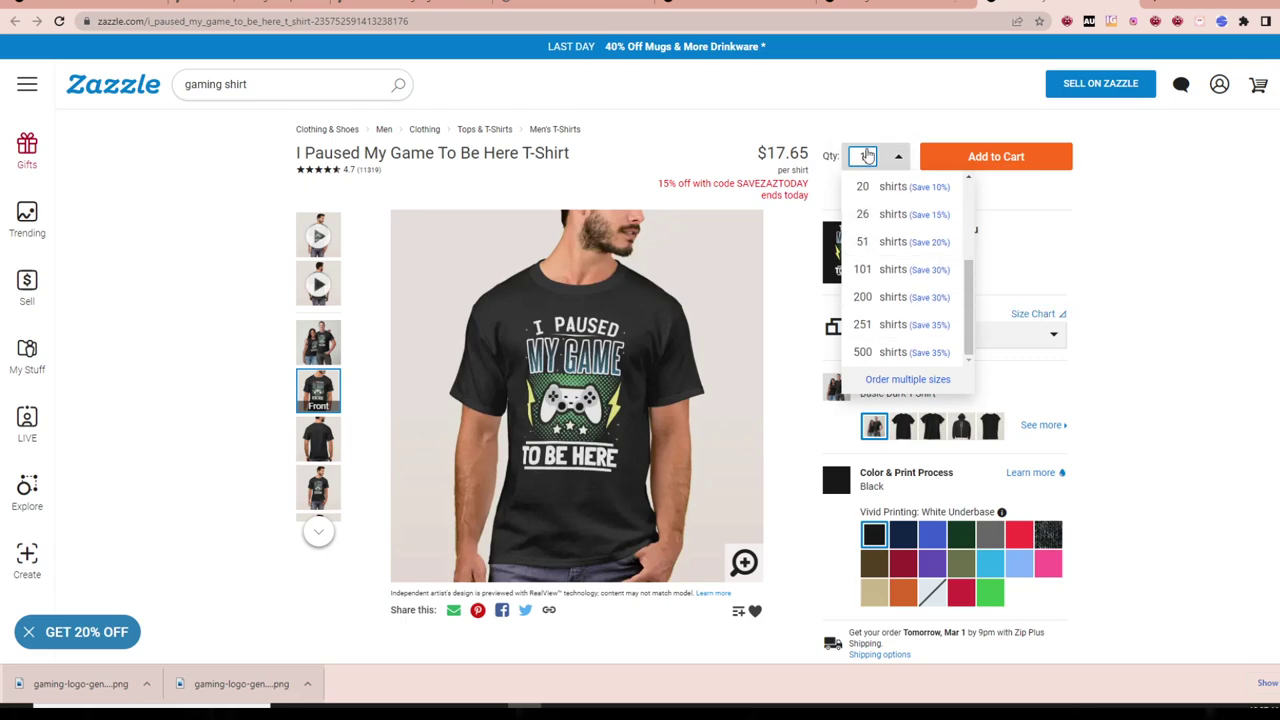
scroll(905, 272, "up", 3)
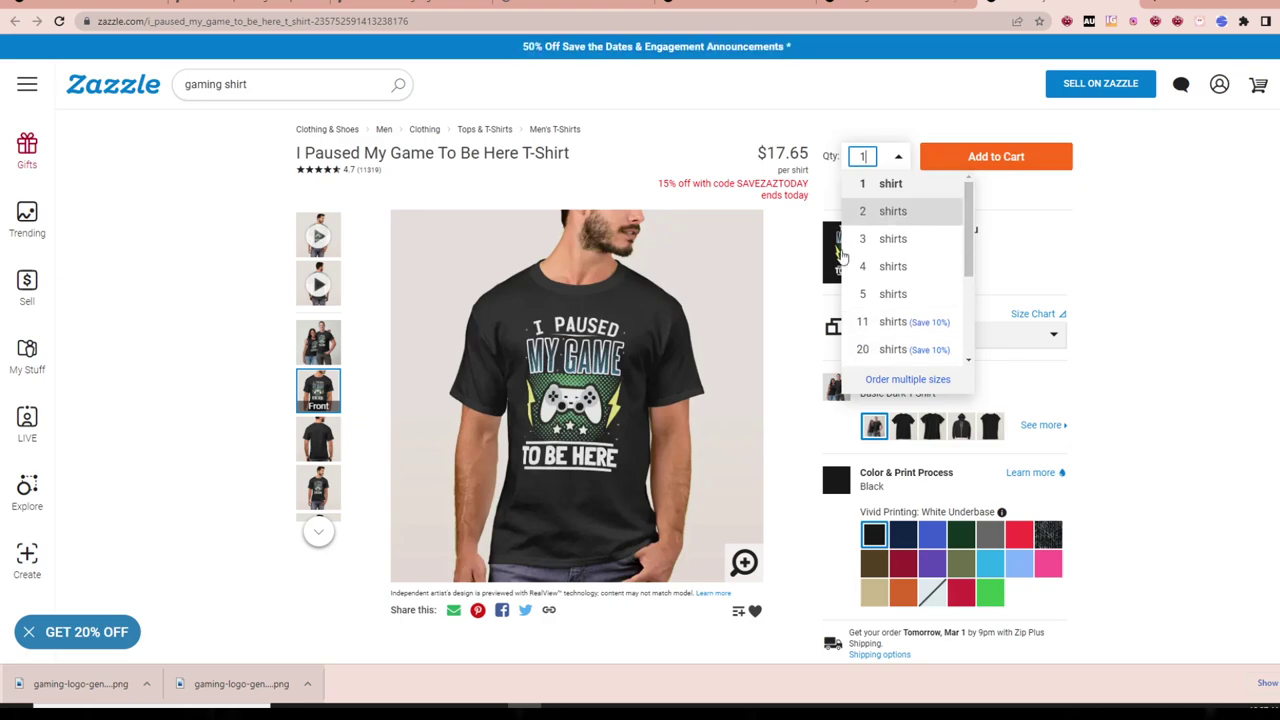
left_click(1125, 250)
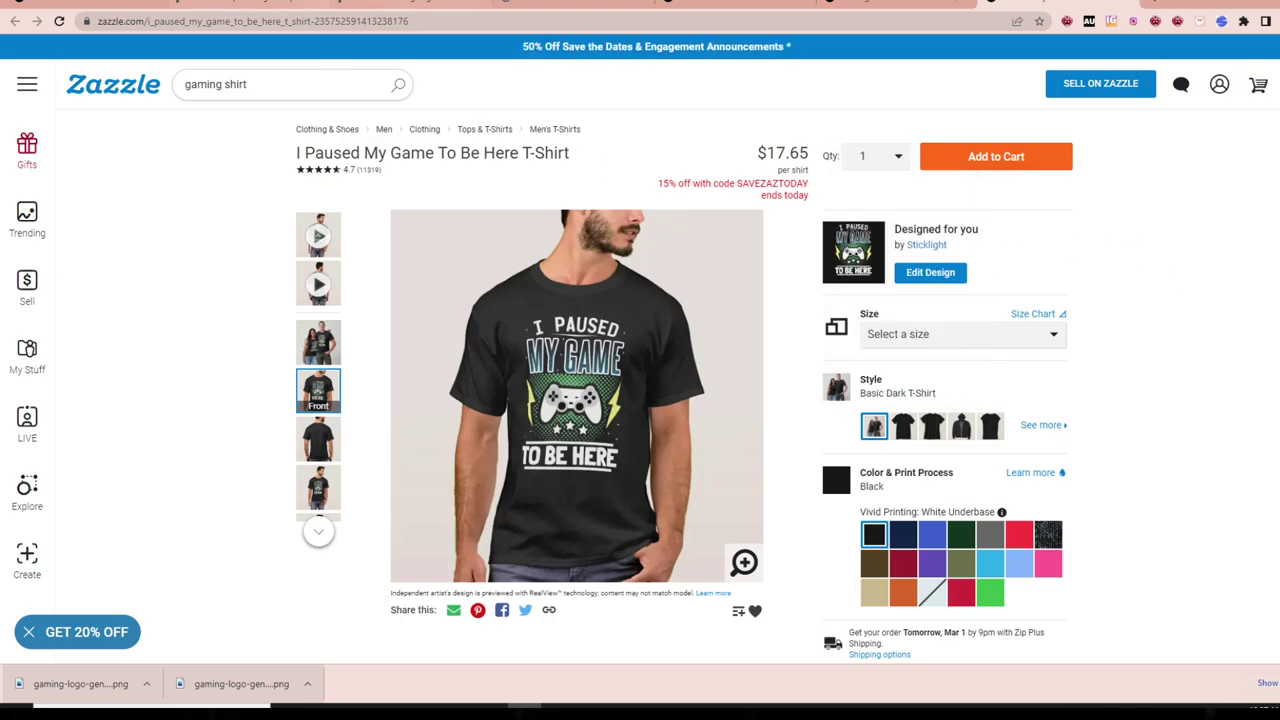
- Return to the COBRAS shirt's posting form and review its royalty, merchandising, category and tag sections
key("ctrl+Tab")
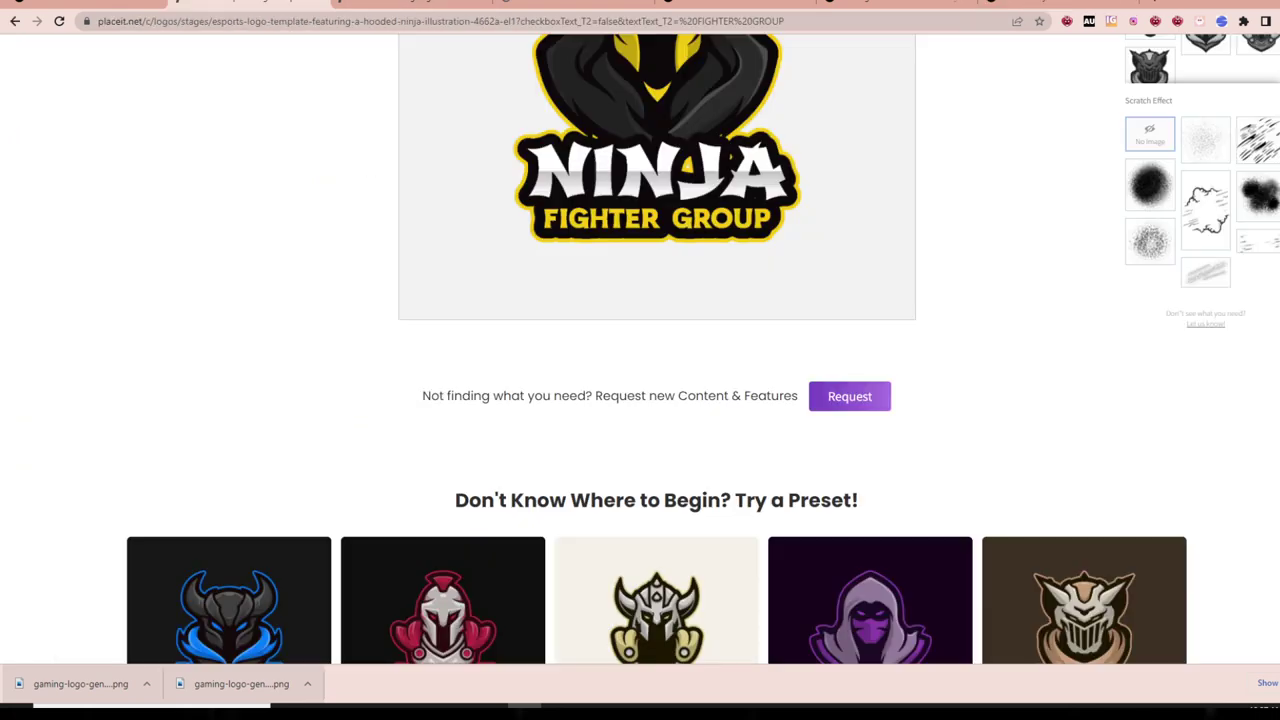
key("ctrl+Tab")
key("ctrl+Tab")
key("ctrl+Tab")
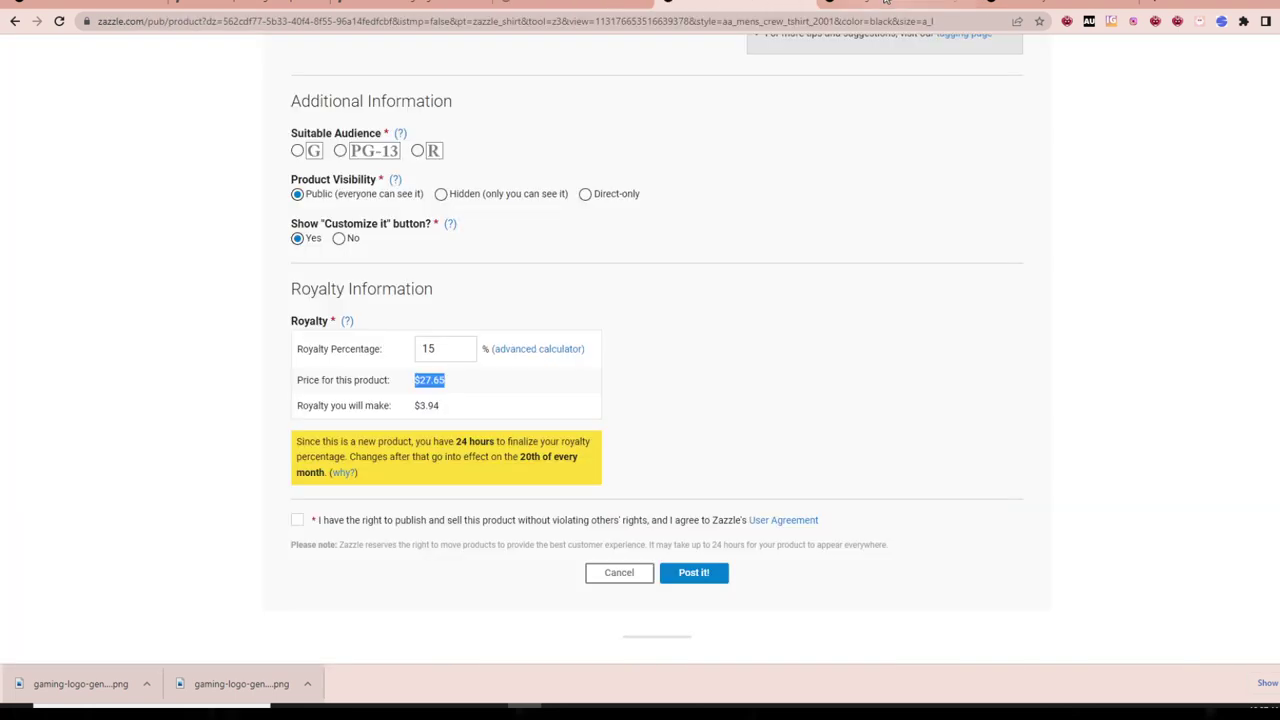
scroll(489, 414, "up", 2)
scroll(480, 369, "down", 4)
left_click_drag(471, 263, 389, 210)
left_click(638, 248)
scroll(640, 300, "up", 9)
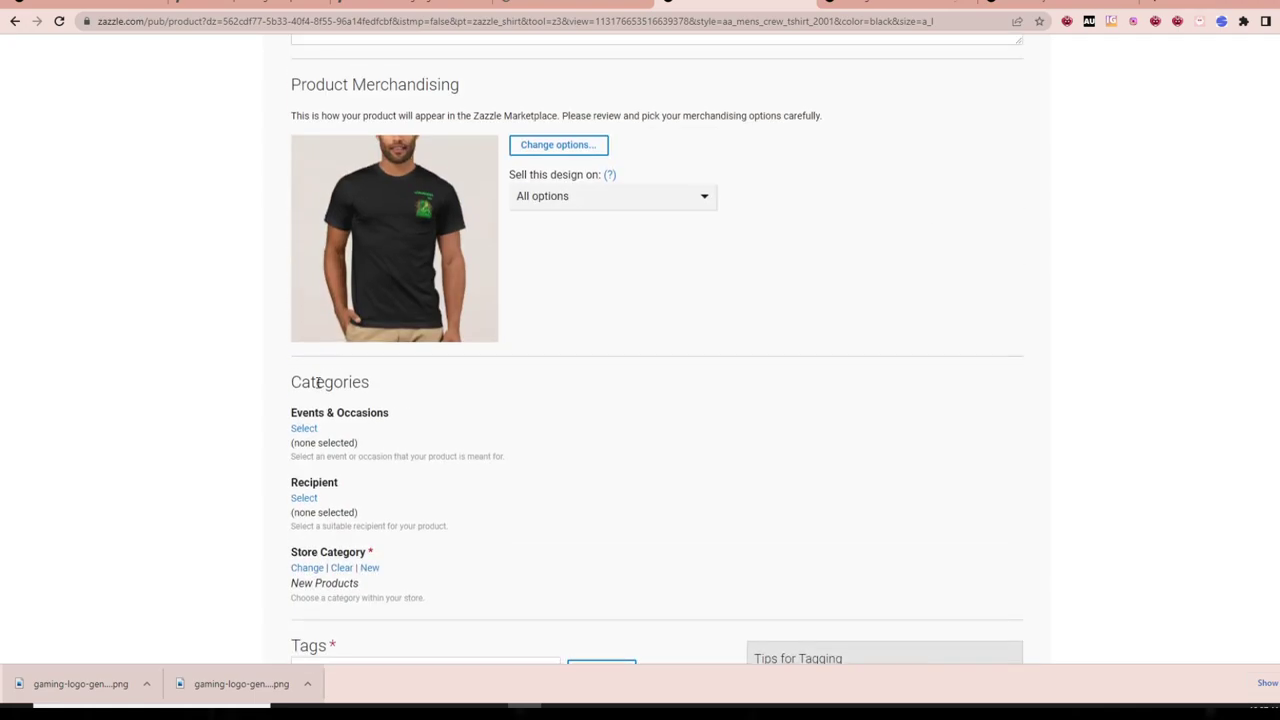
scroll(645, 450, "down", 3)
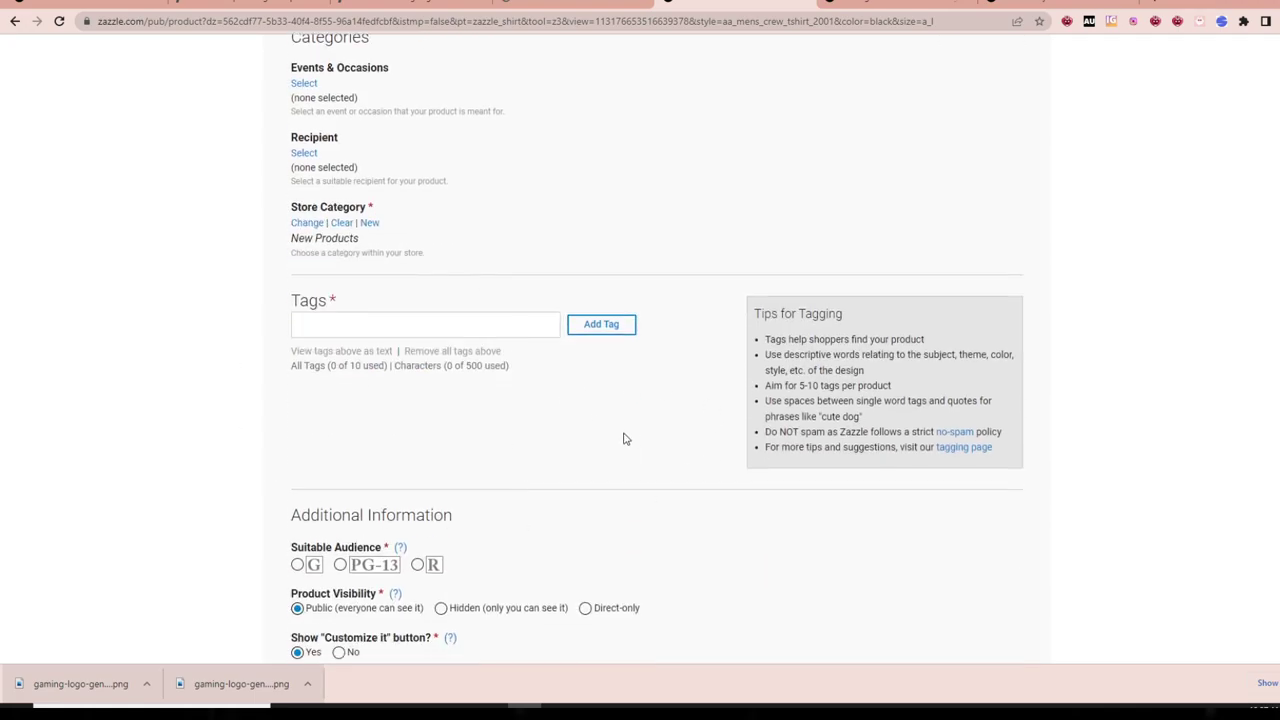
- Switch to the Autopilot Passive Income site and look over the Zazzle Tagging Course page and its price
left_click(580, 5)
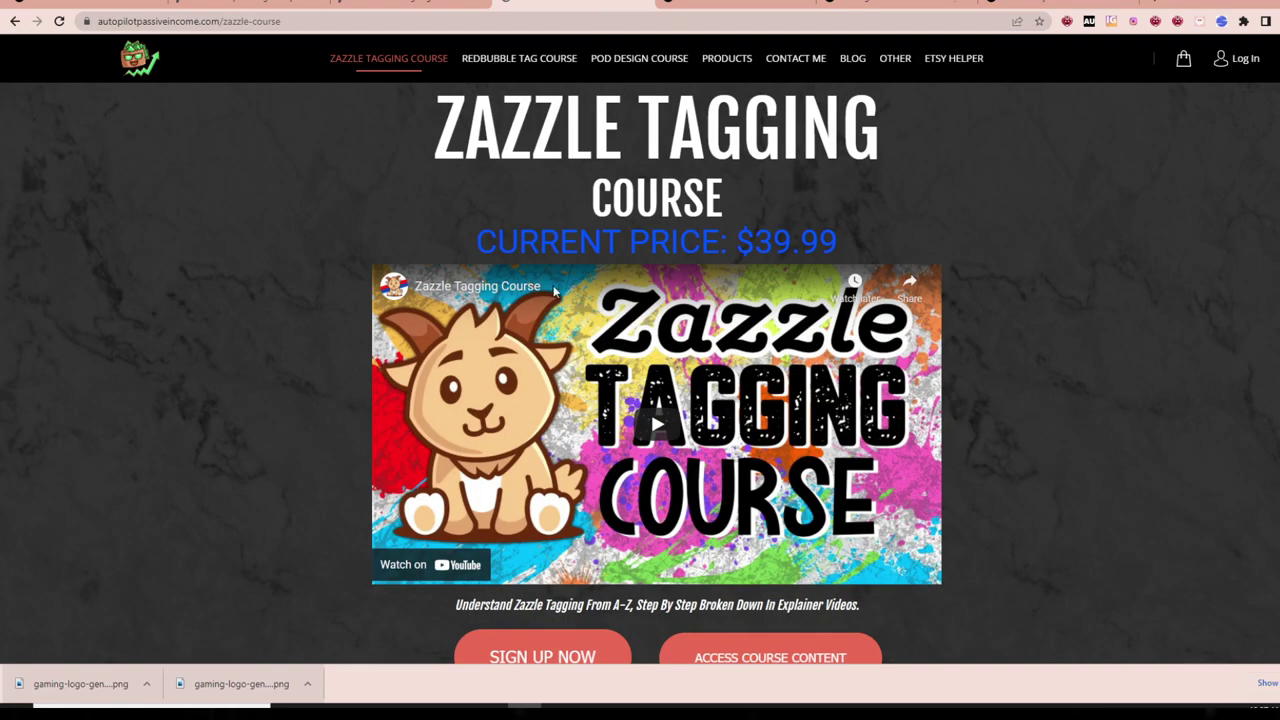
scroll(1053, 508, "down", 2)
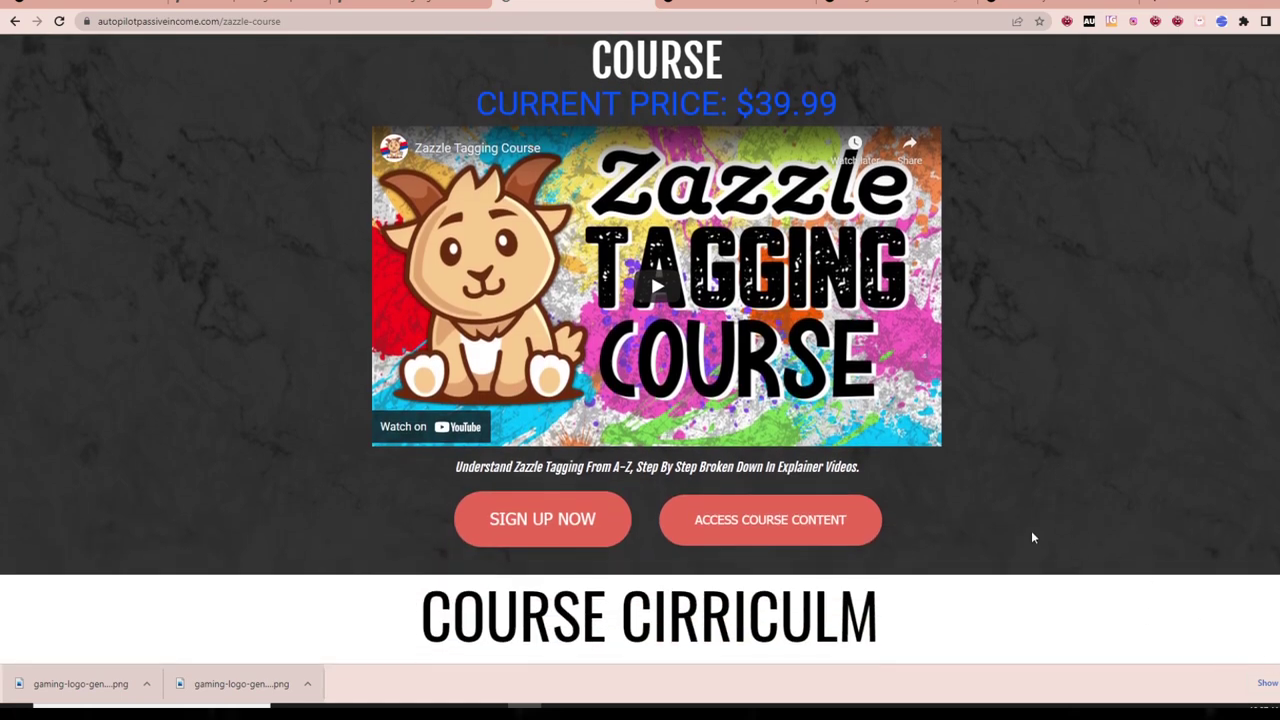
scroll(1033, 535, "up", 2)
scroll(1077, 530, "down", 2)
scroll(963, 455, "up", 2)
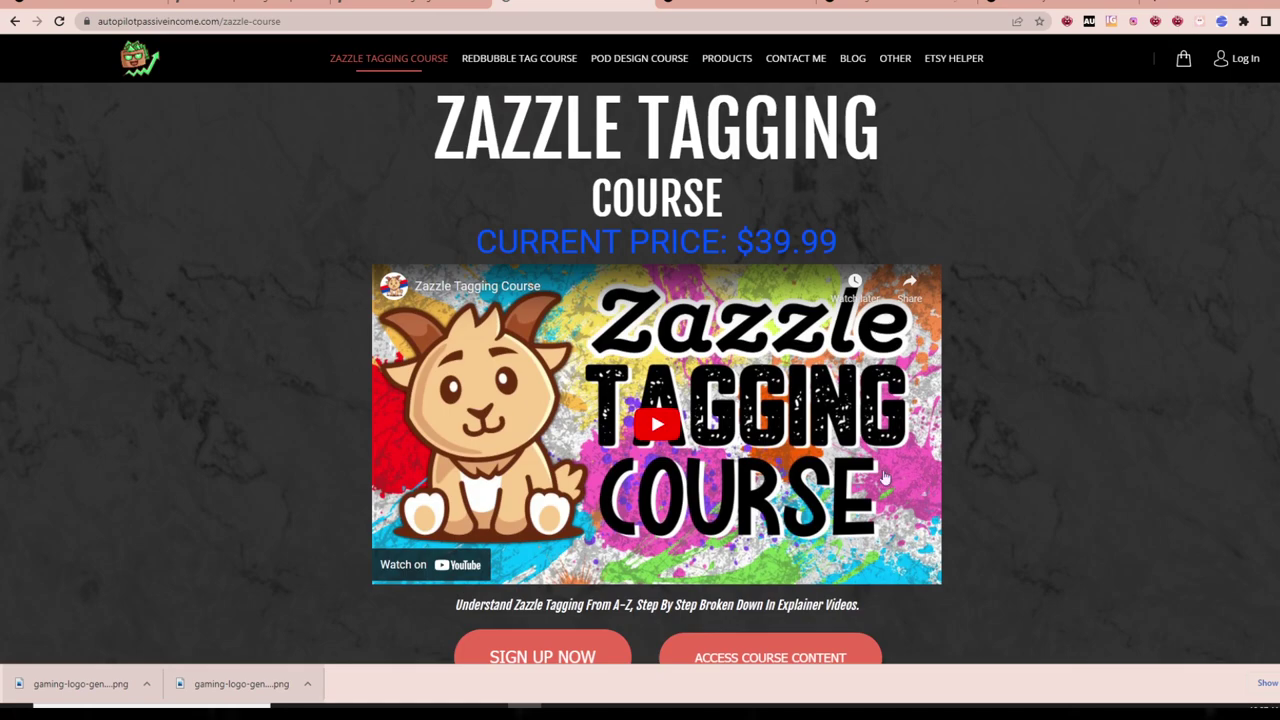
scroll(884, 478, "down", 4)
scroll(842, 470, "up", 2)
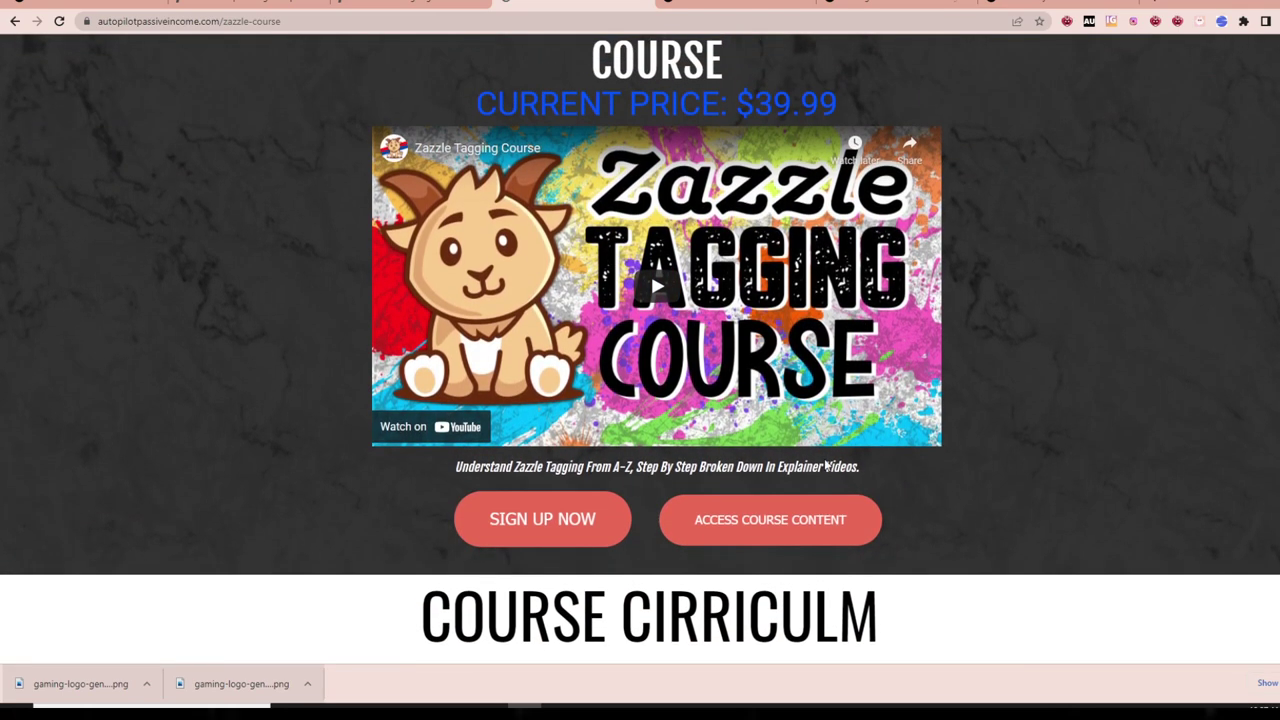
scroll(826, 466, "up", 1)
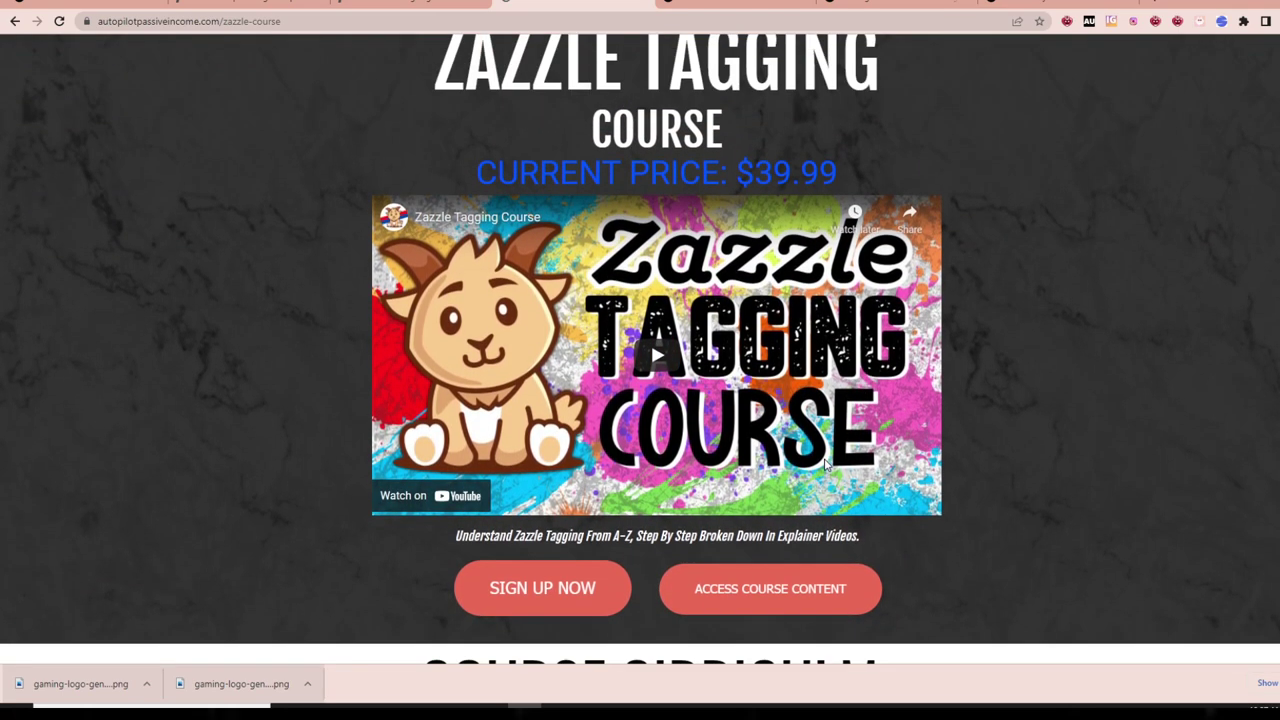
scroll(606, 335, "up", 1)
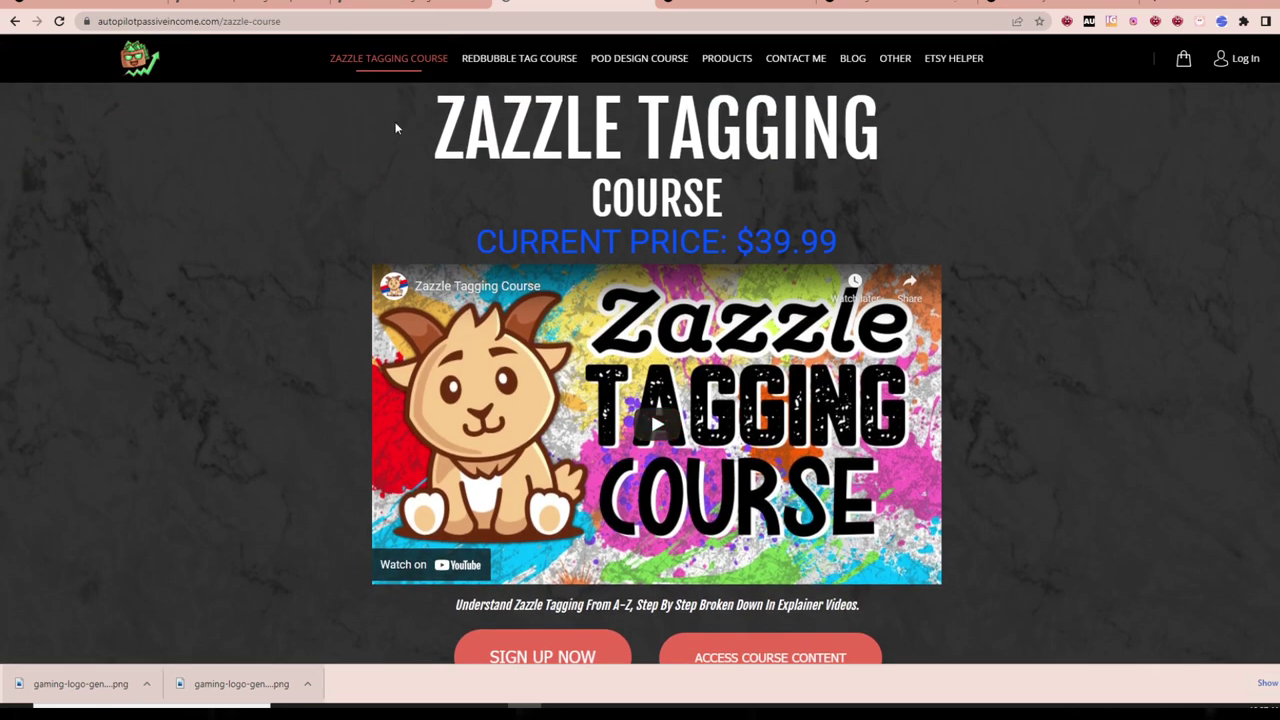
- View the site's POD Design Course and Redbubble Tag Course pages, ending back on the Zazzle Tagging Course
left_click(630, 75)
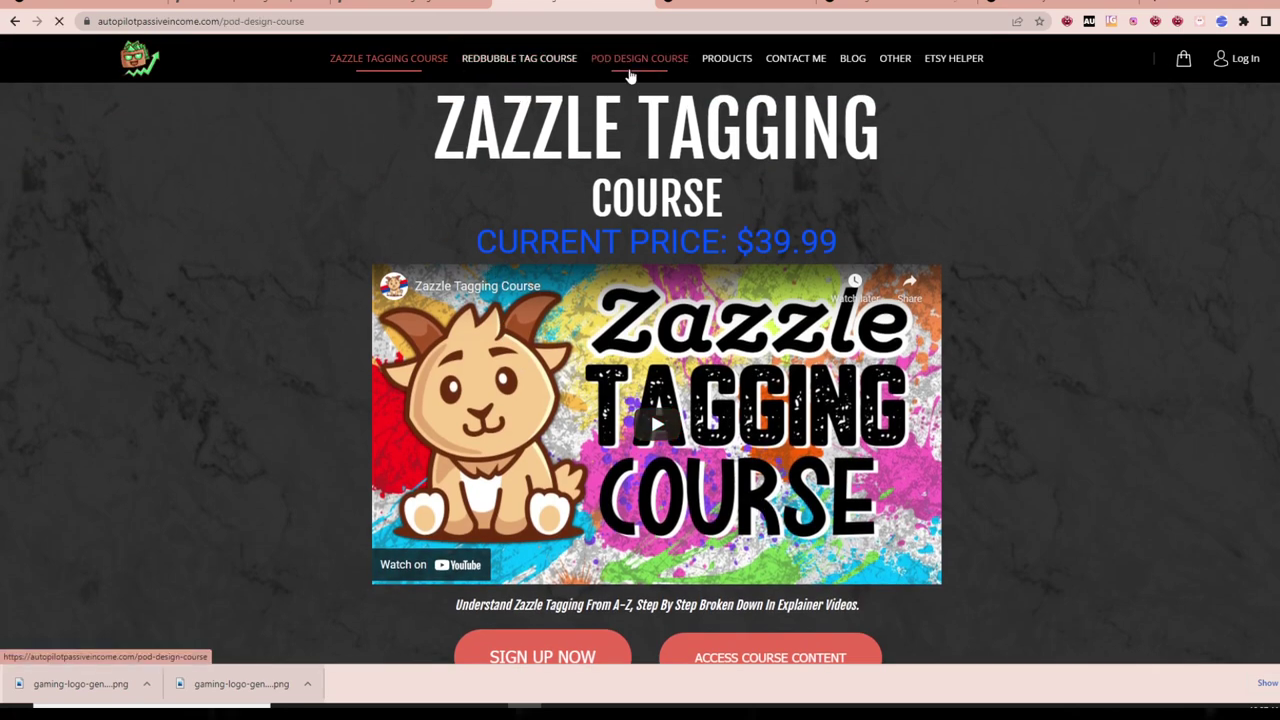
left_click(545, 70)
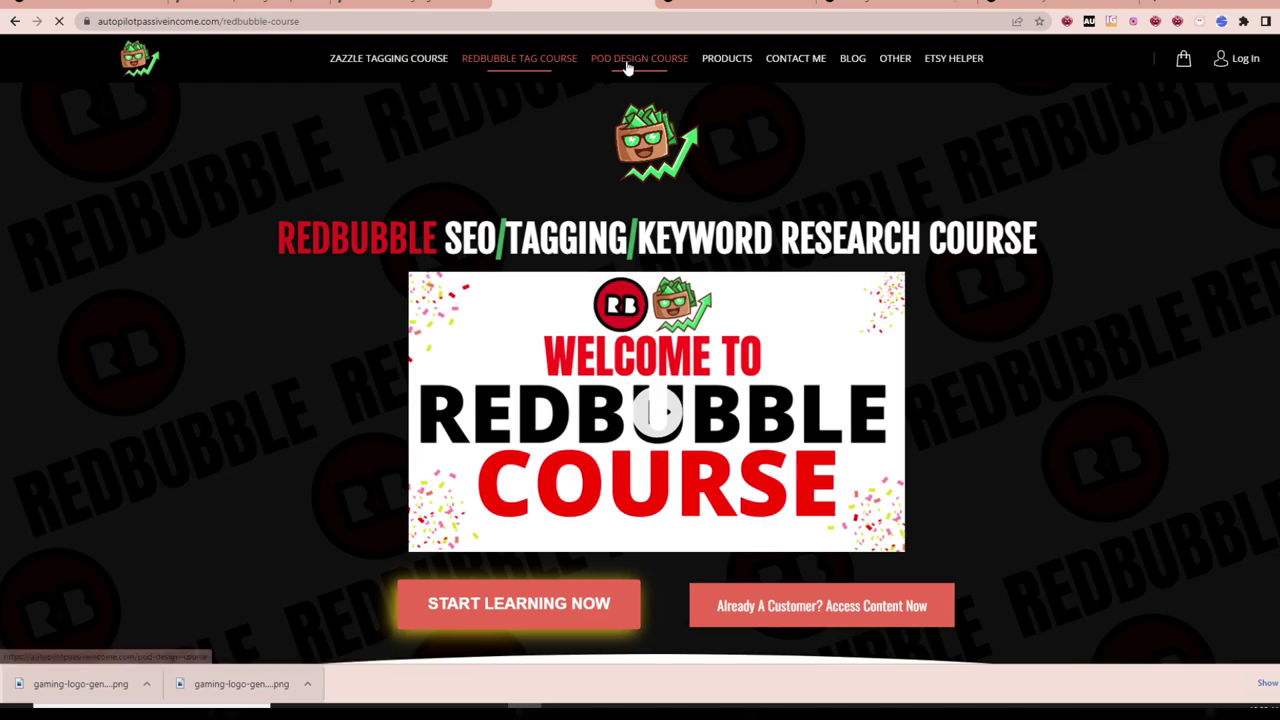
left_click(628, 62)
left_click(398, 62)
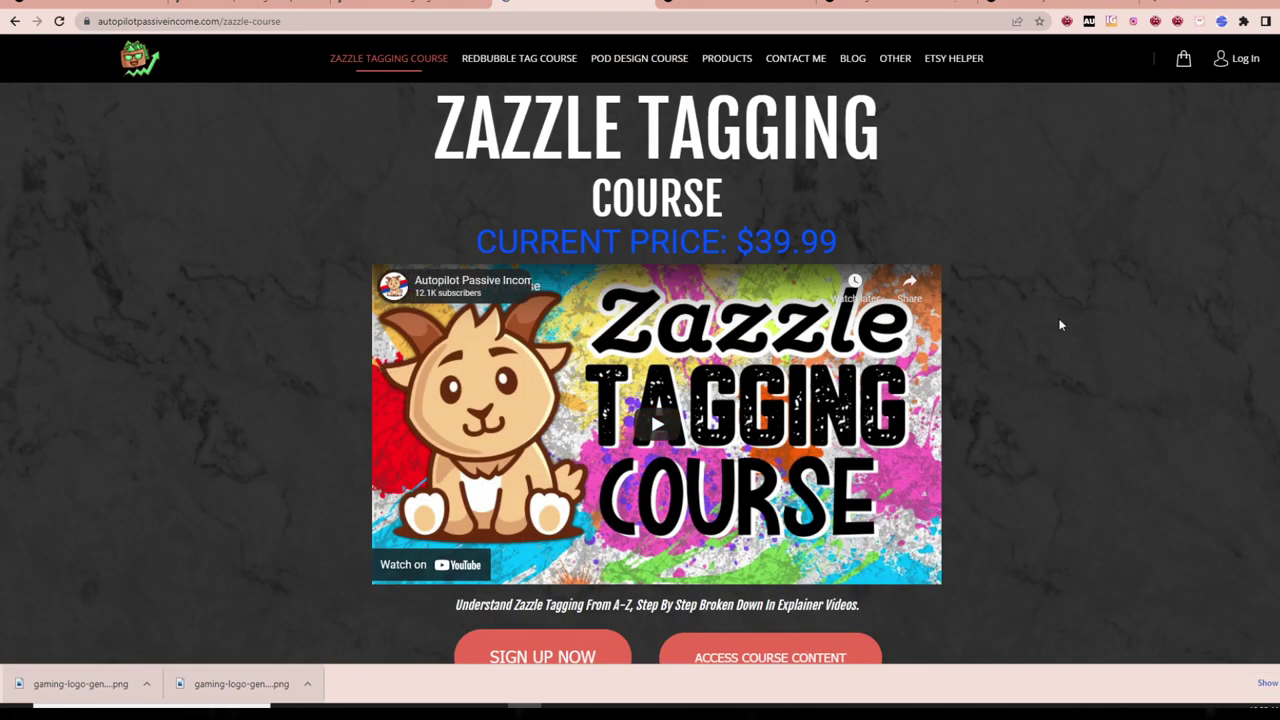
scroll(1055, 316, "down", 2)
scroll(997, 241, "up", 2)
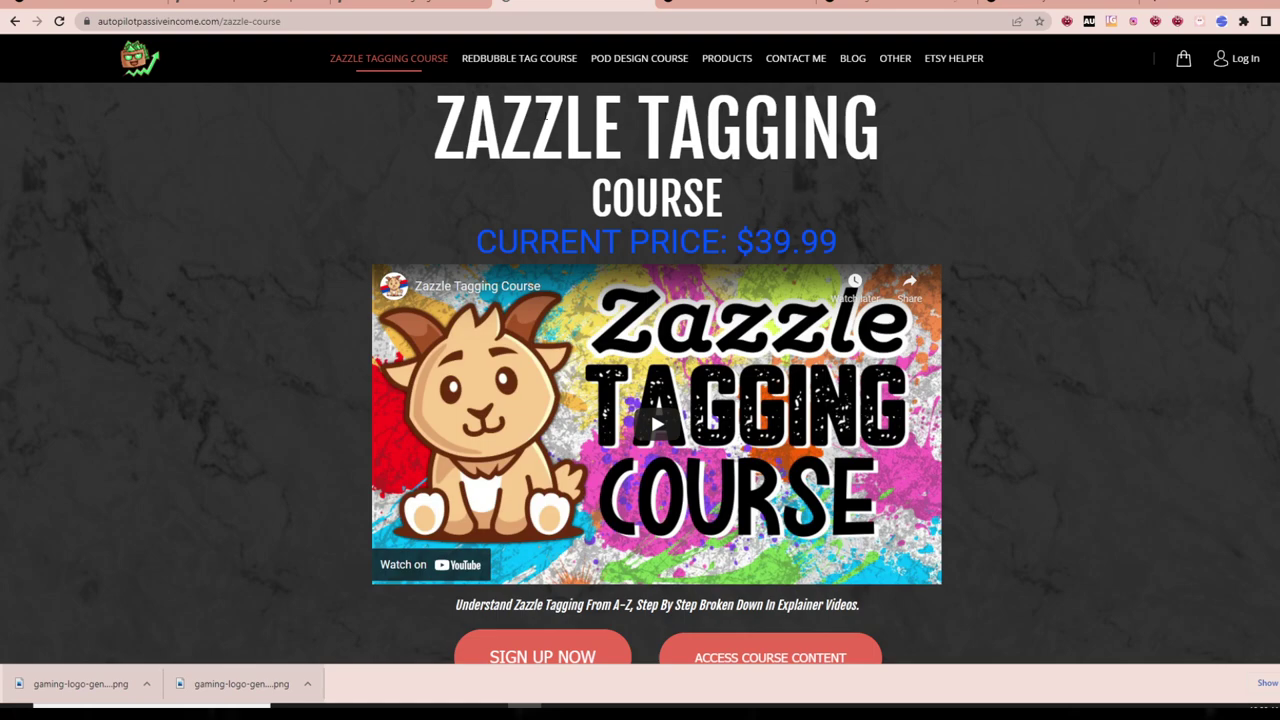
left_click(640, 62)
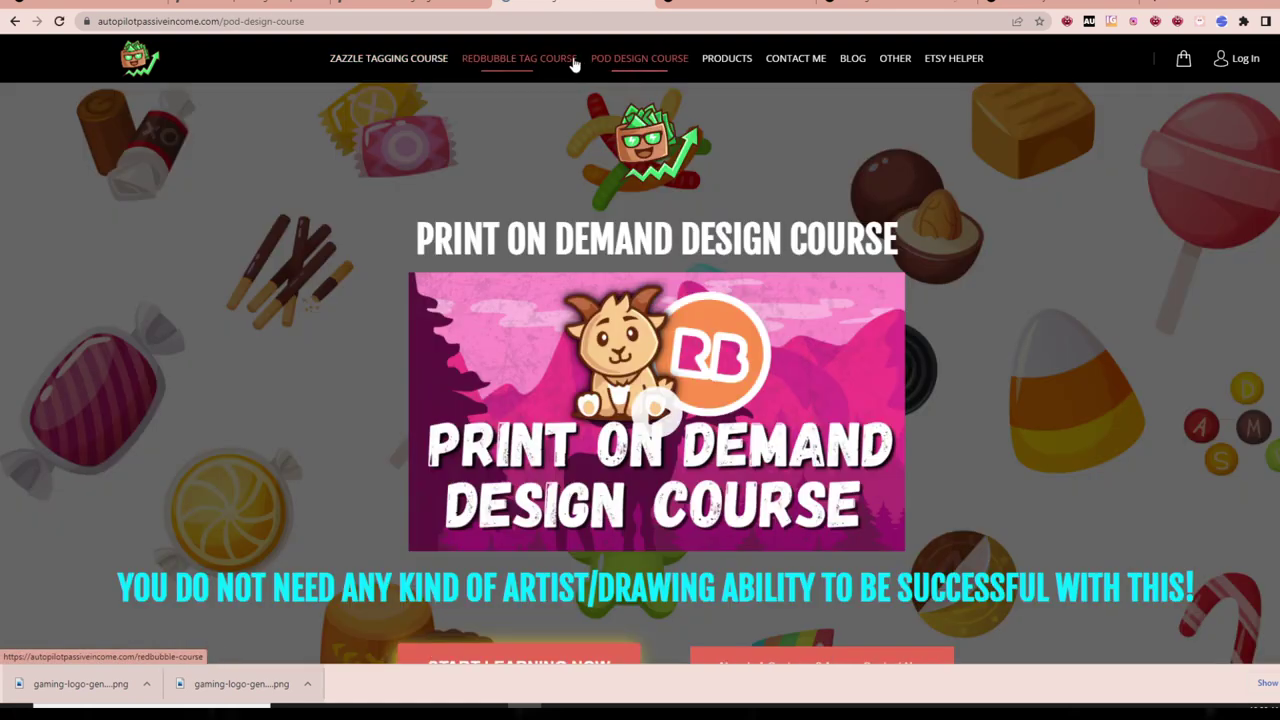
left_click(532, 62)
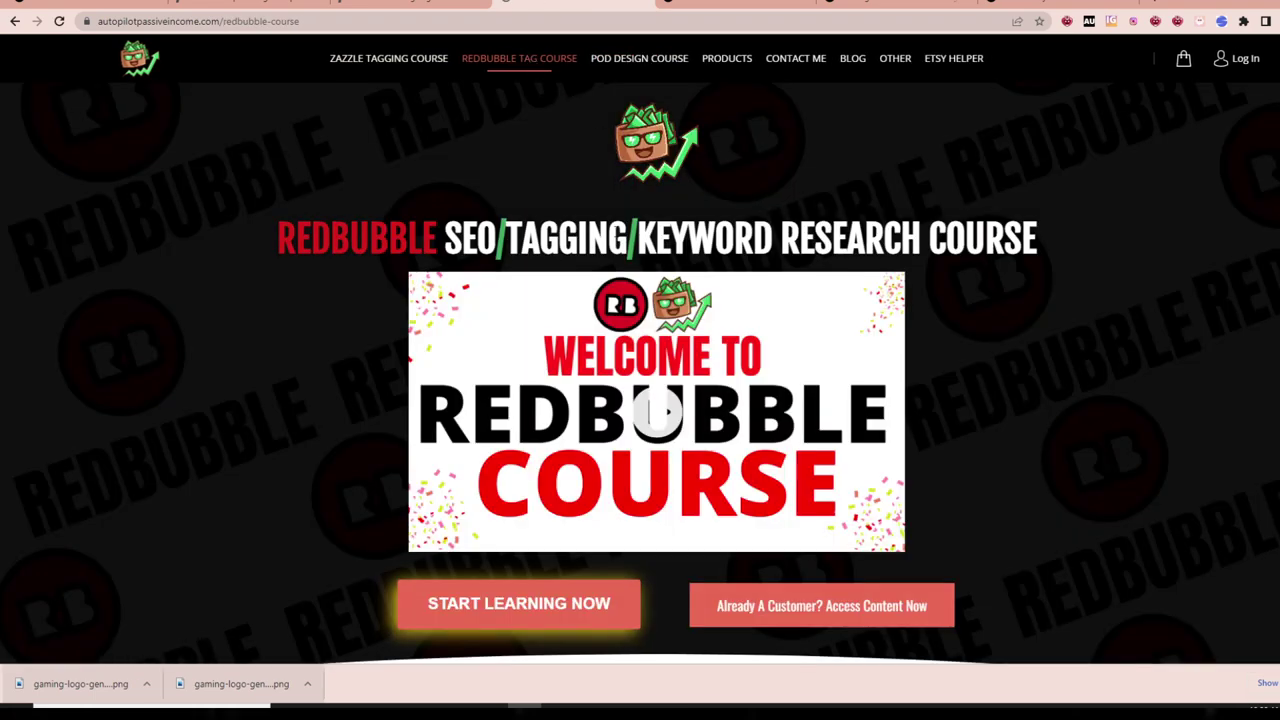
left_click(345, 58)
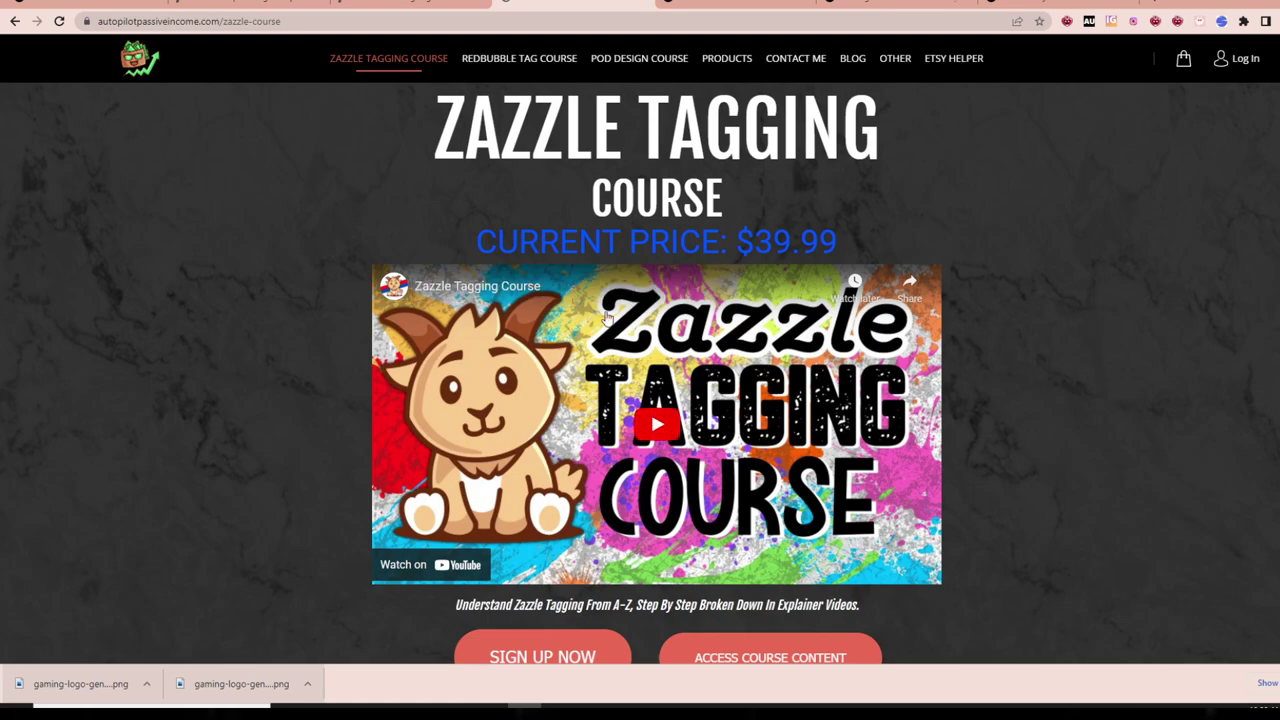
scroll(628, 296, "down", 4)
scroll(628, 296, "up", 4)
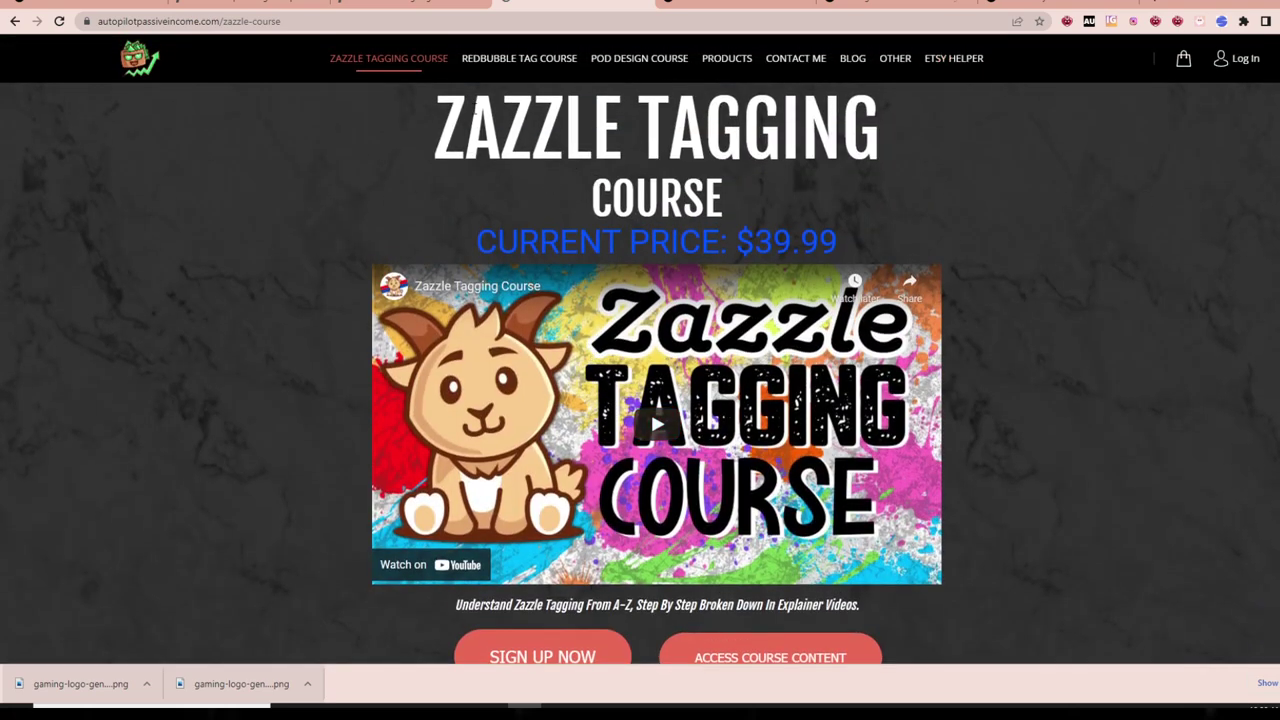
- Switch back to the COBRAS logo in Placeit and browse its presets, similar templates and suggested apparel mockups
left_click(413, 7)
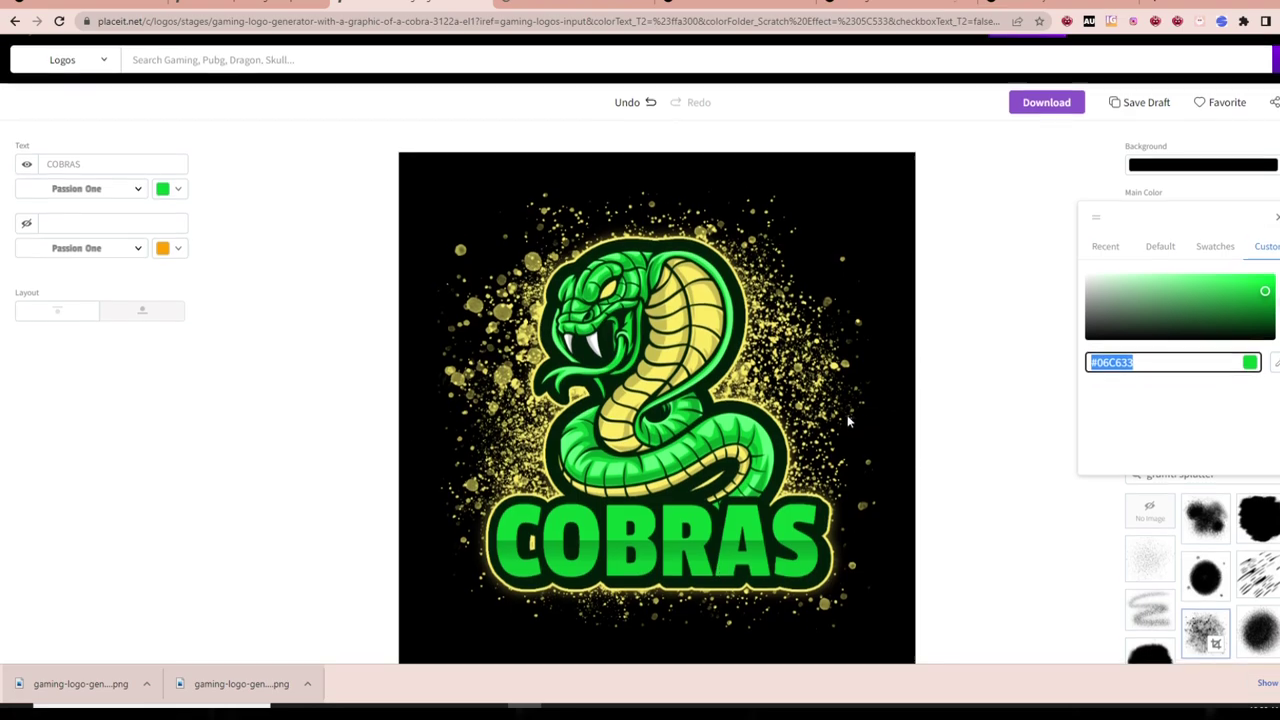
scroll(714, 566, "down", 8)
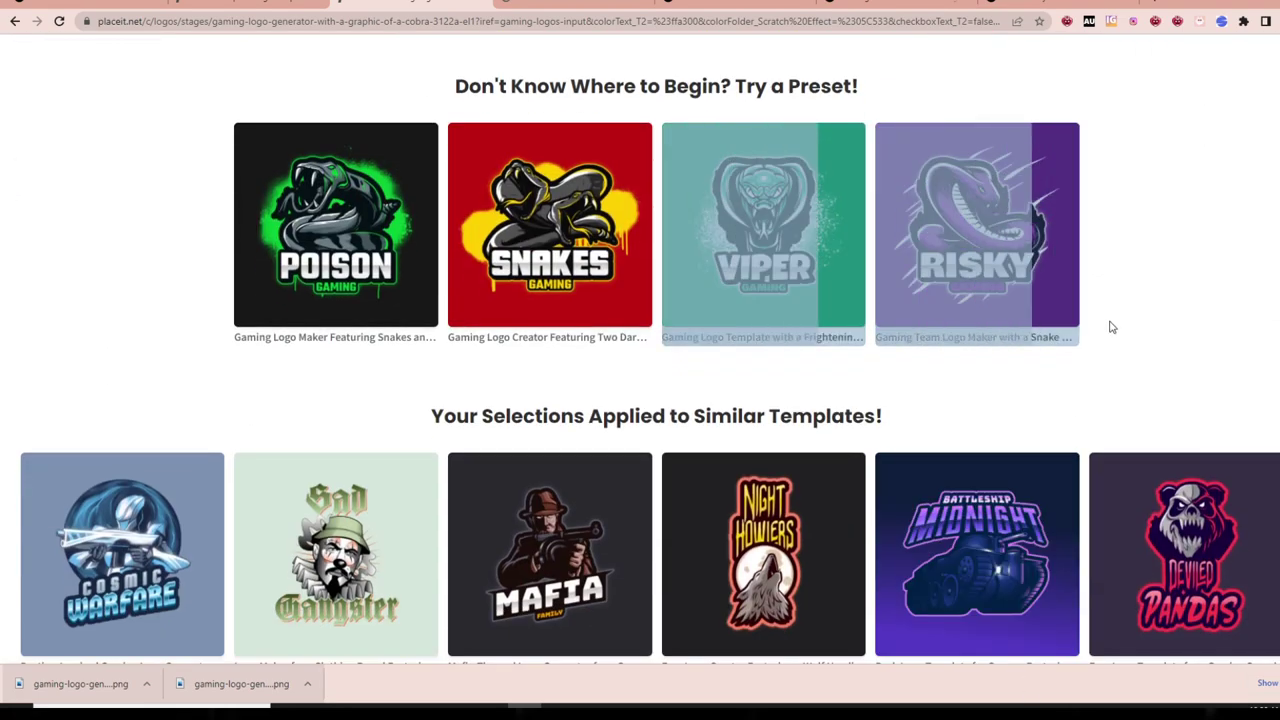
scroll(1095, 400, "up", 3)
scroll(1089, 446, "down", 5)
scroll(1226, 358, "down", 5)
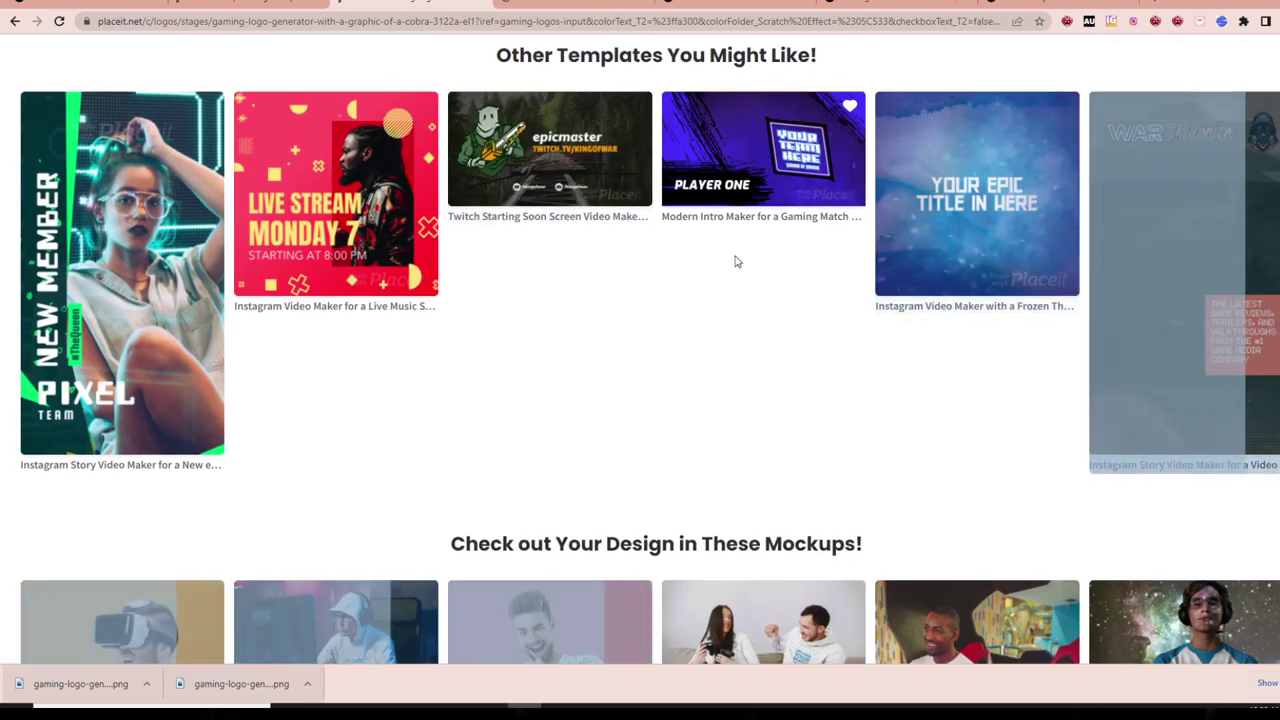
scroll(737, 260, "down", 3)
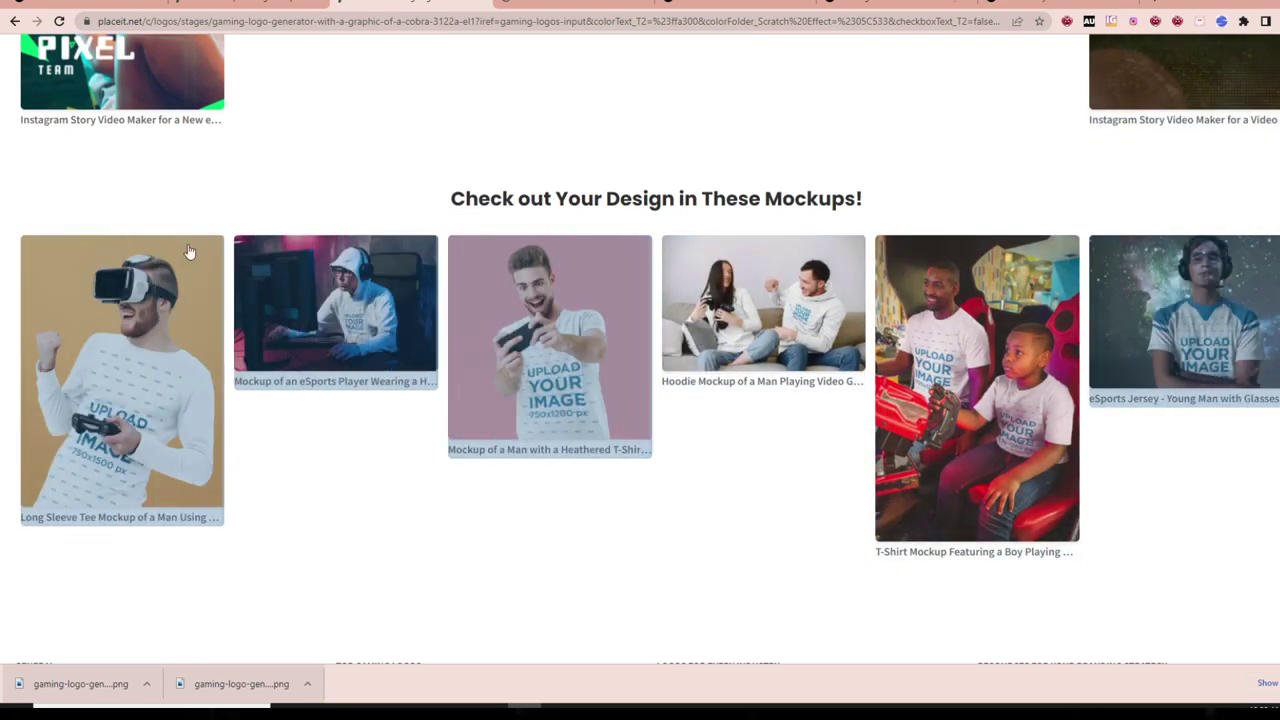
scroll(424, 240, "up", 8)
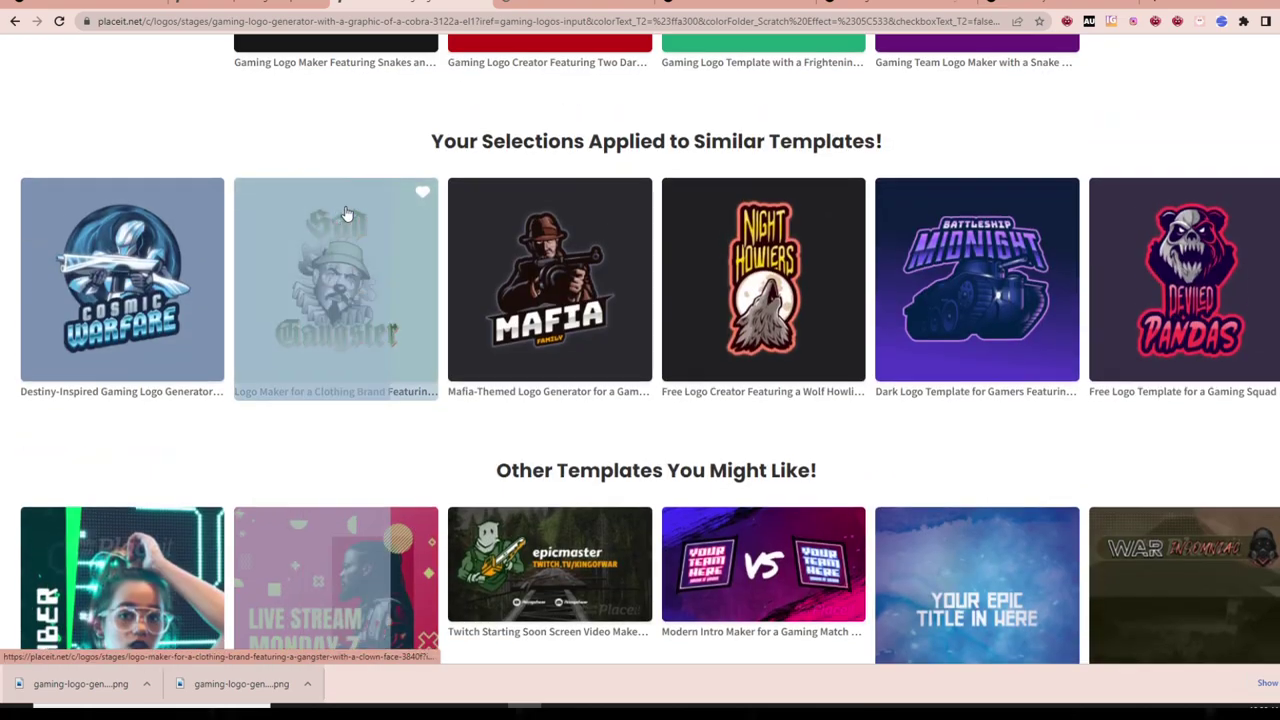
scroll(1111, 311, "down", 14)
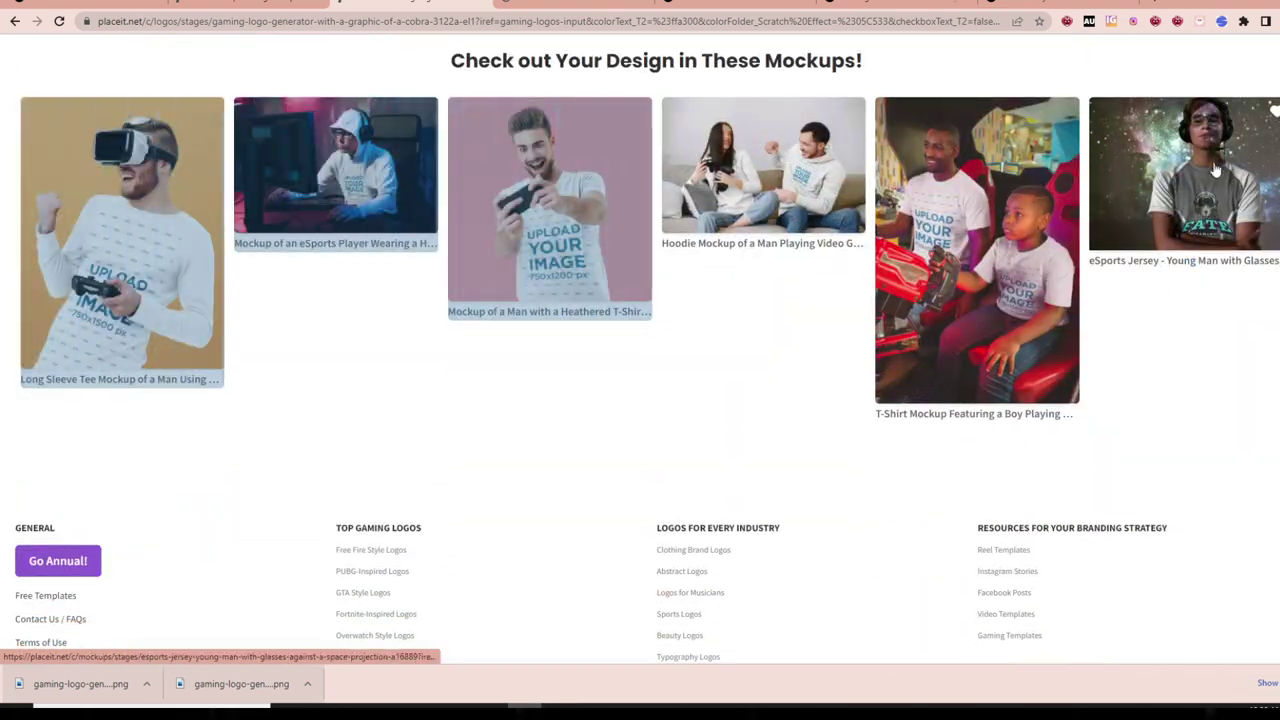
- Open the eSports jersey mockup of the young man with glasses and insert the downloaded black-background COBRAS logo, keeping the default crop
left_click(1216, 170)
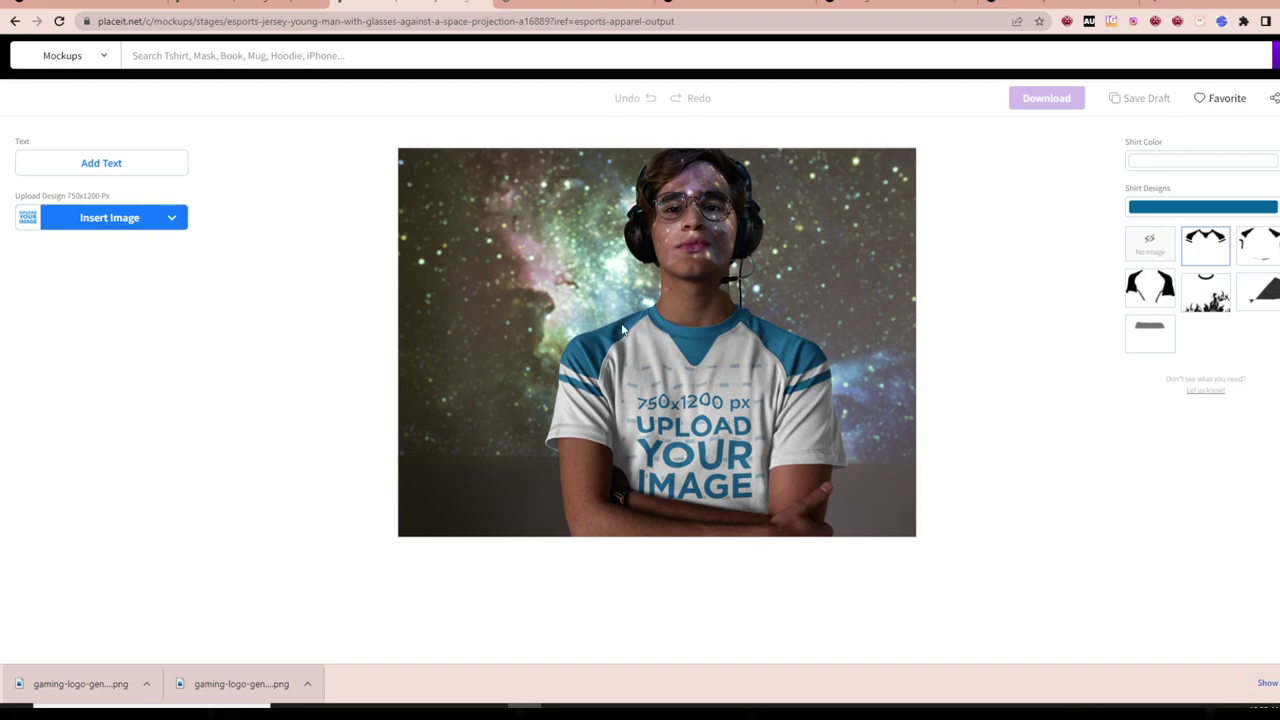
left_click(145, 222)
left_click(110, 270)
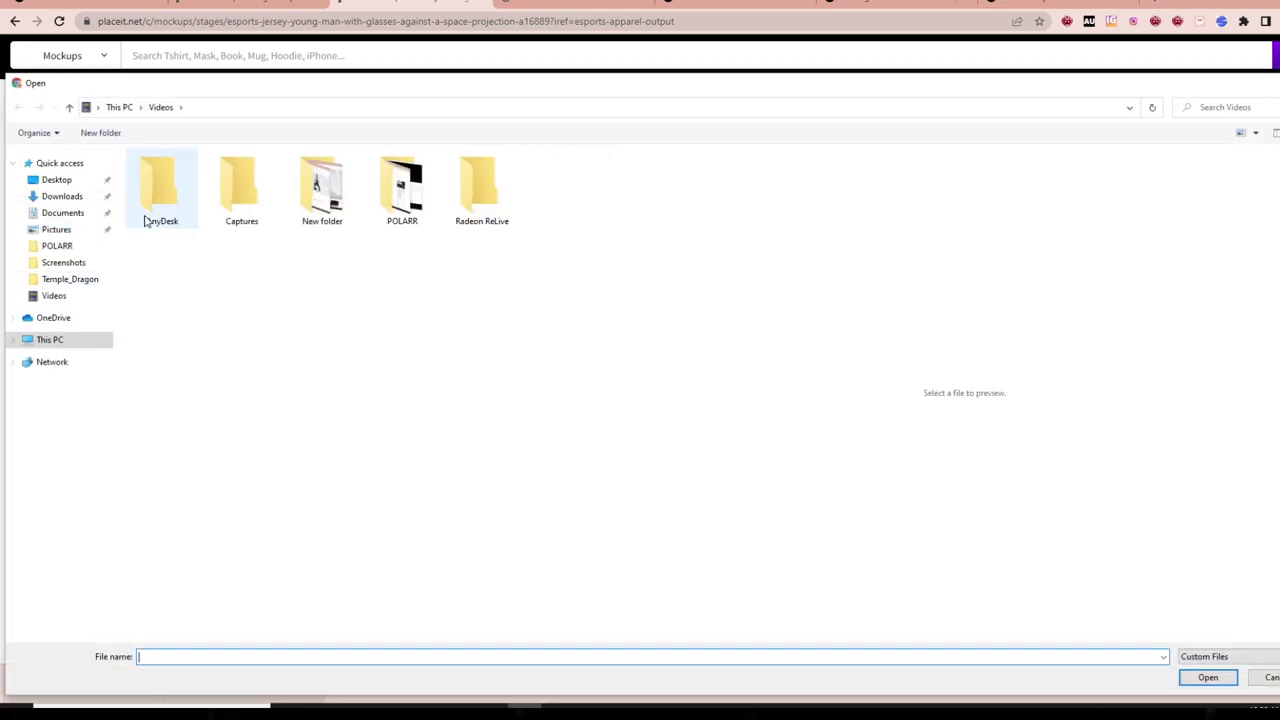
left_click(56, 179)
left_click(62, 212)
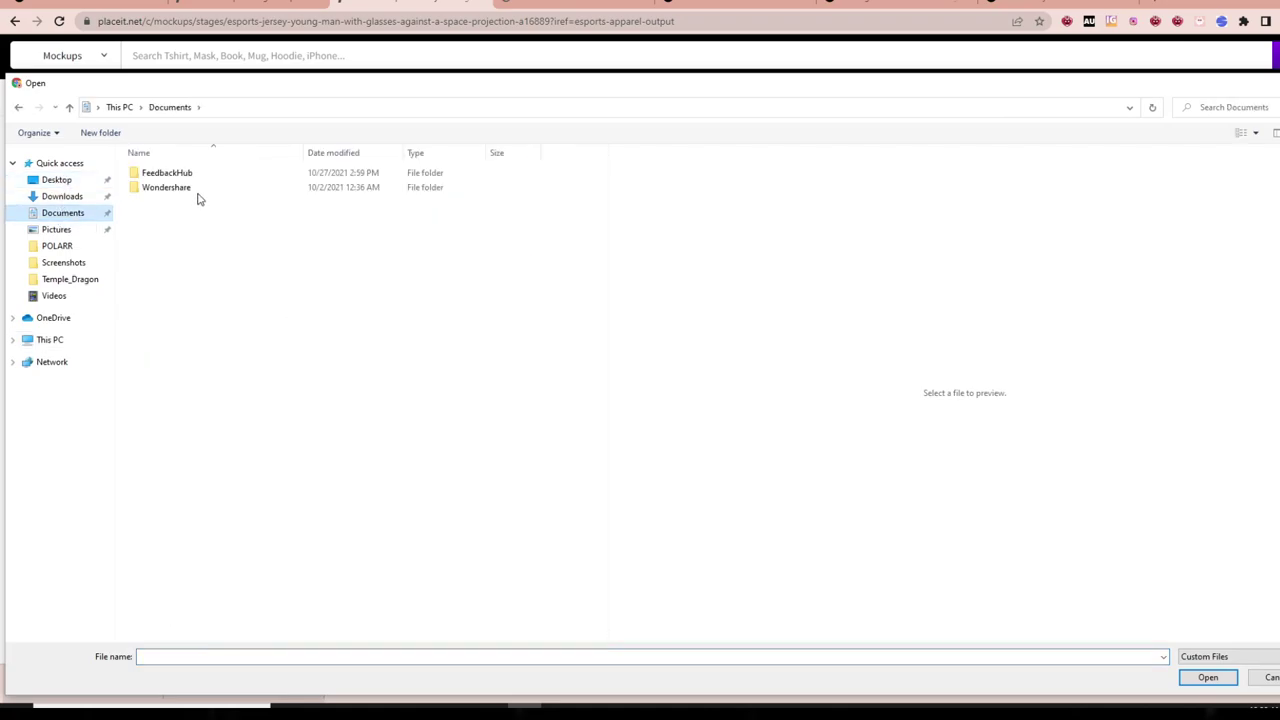
left_click(64, 197)
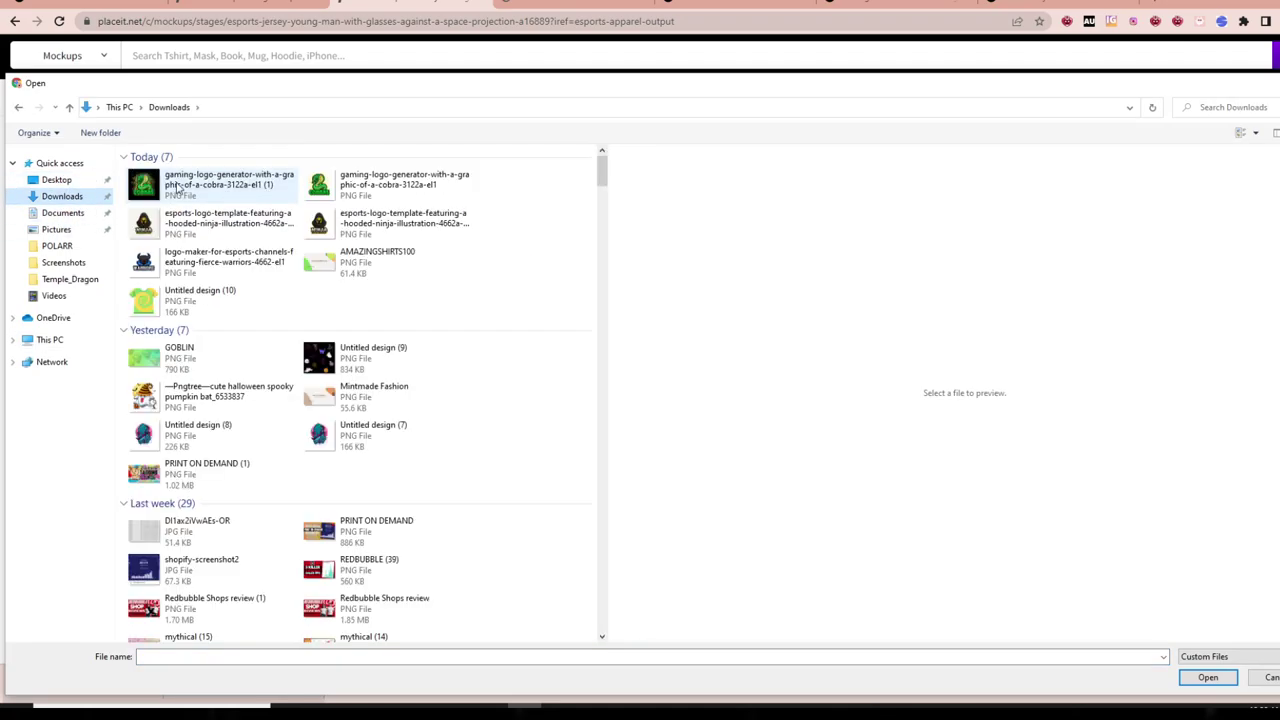
double_click(189, 190)
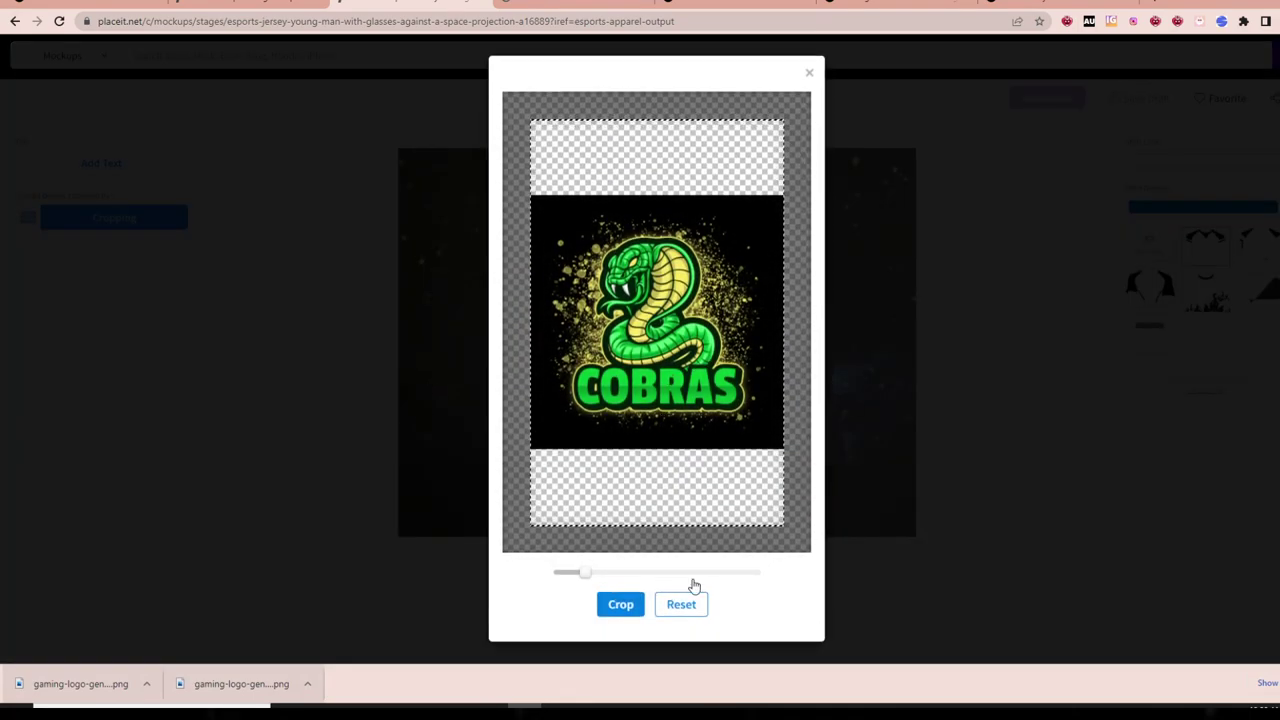
left_click(620, 604)
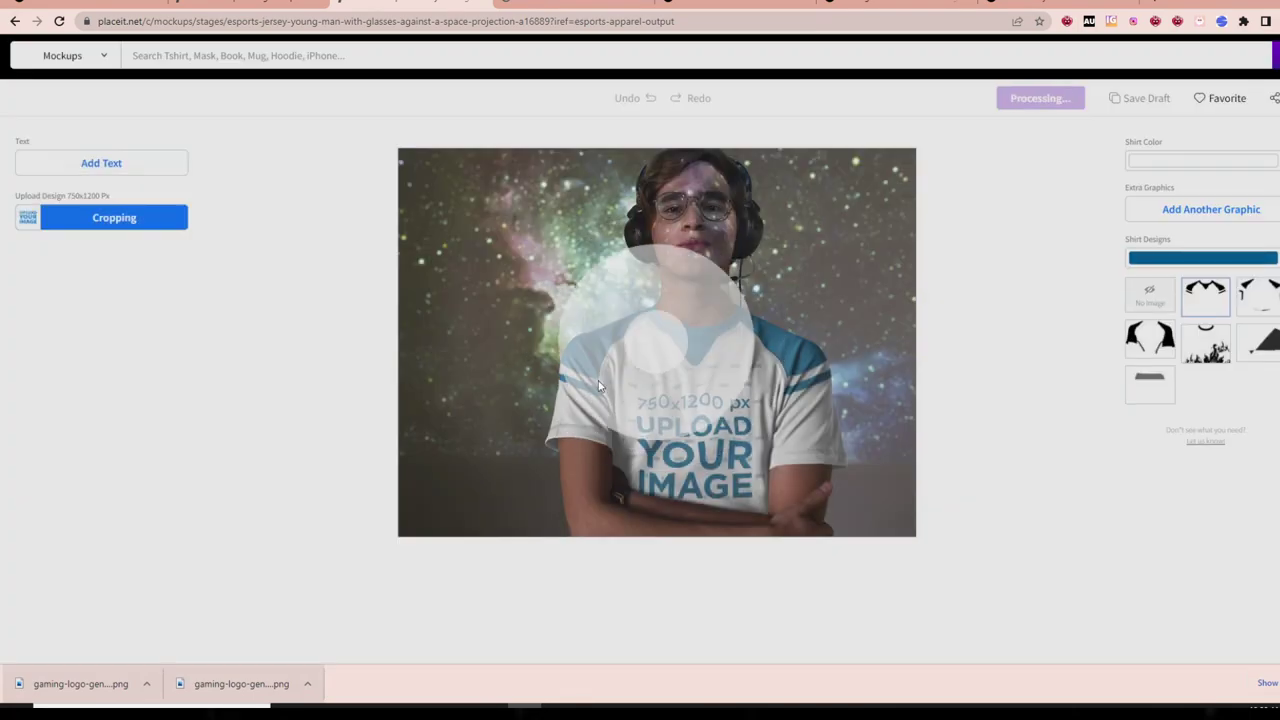
- Set the eSports jersey's shirt color to black from the recent colors
left_click(1170, 163)
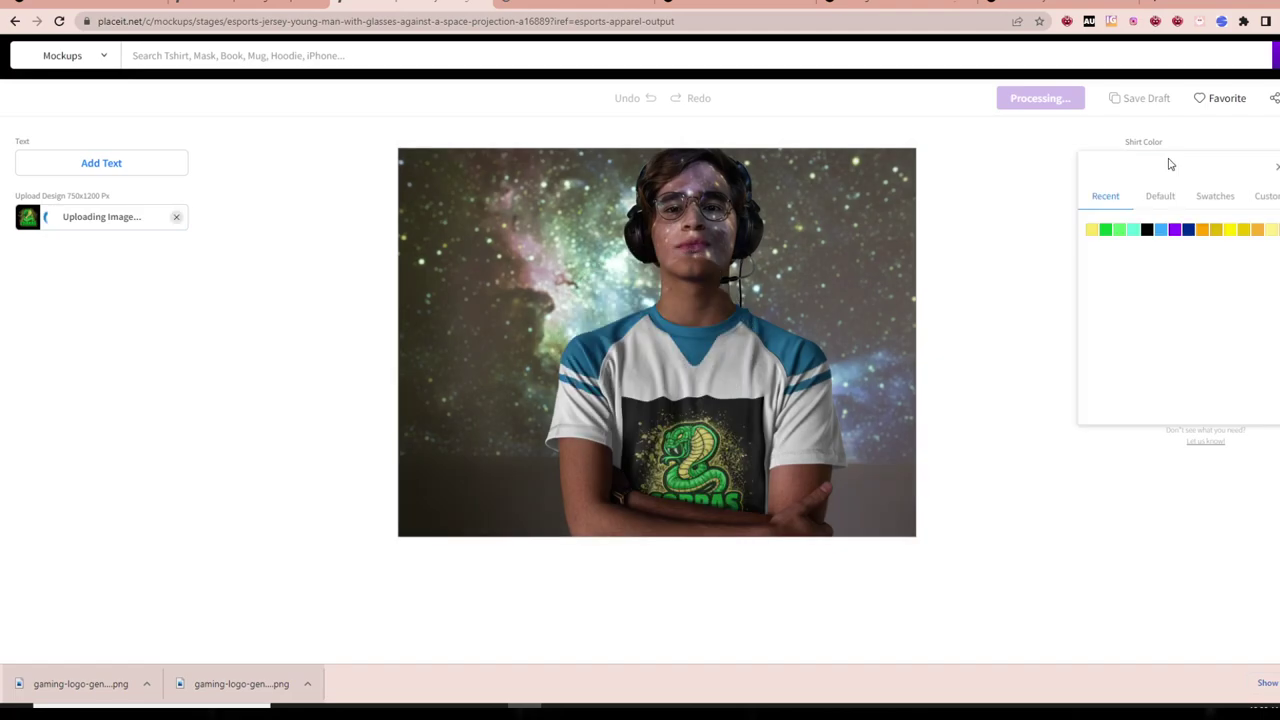
left_click(1147, 230)
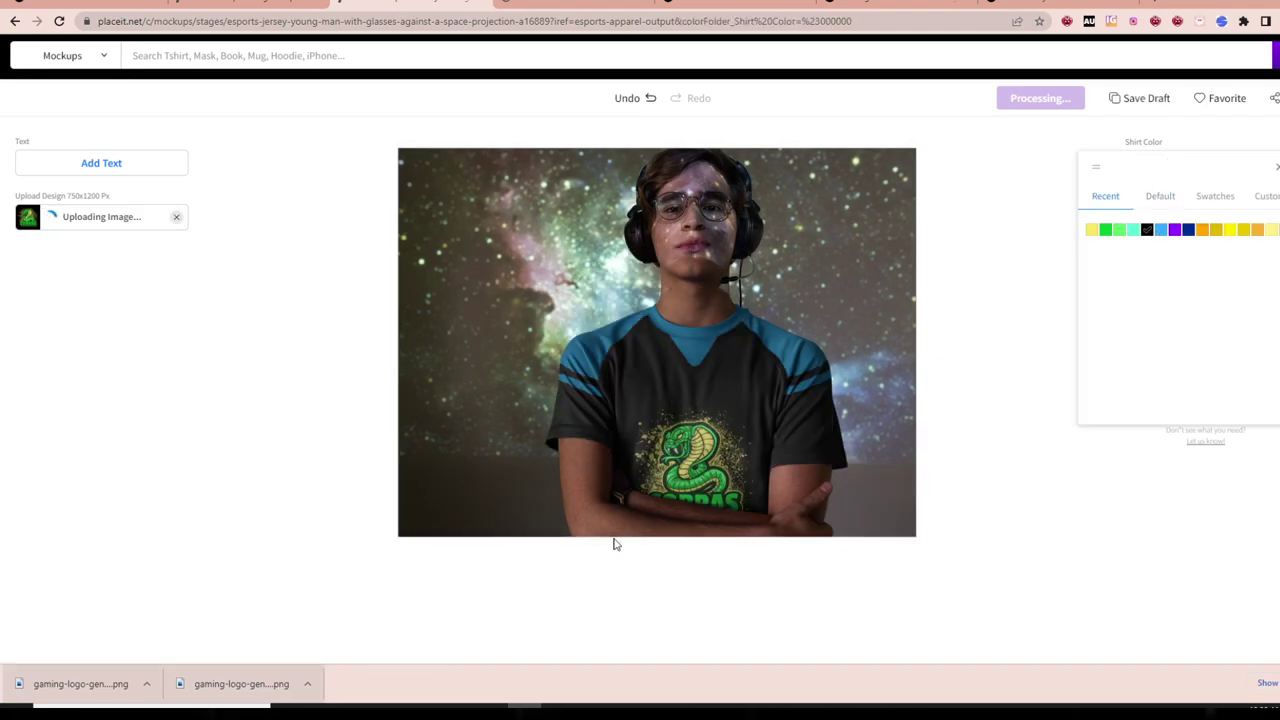
left_click(990, 411)
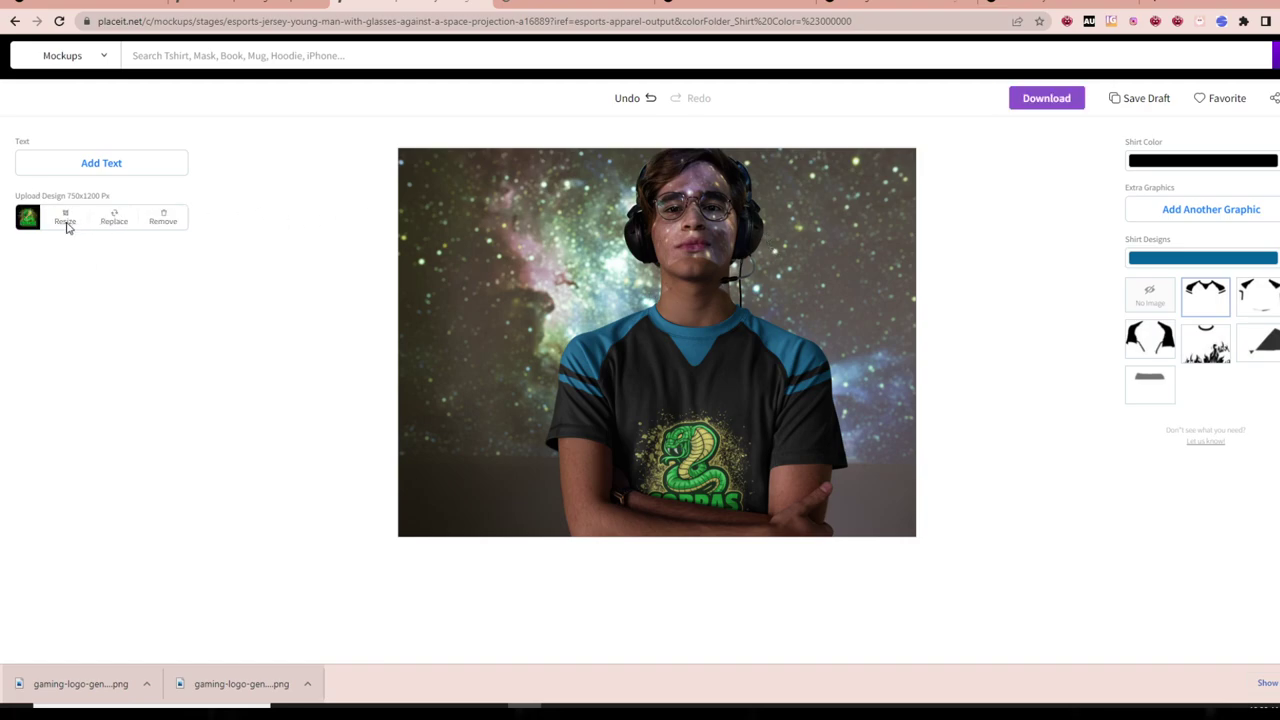
- Reload the jersey mockup page to clear the inserted logo
scroll(66, 228, "down", 1)
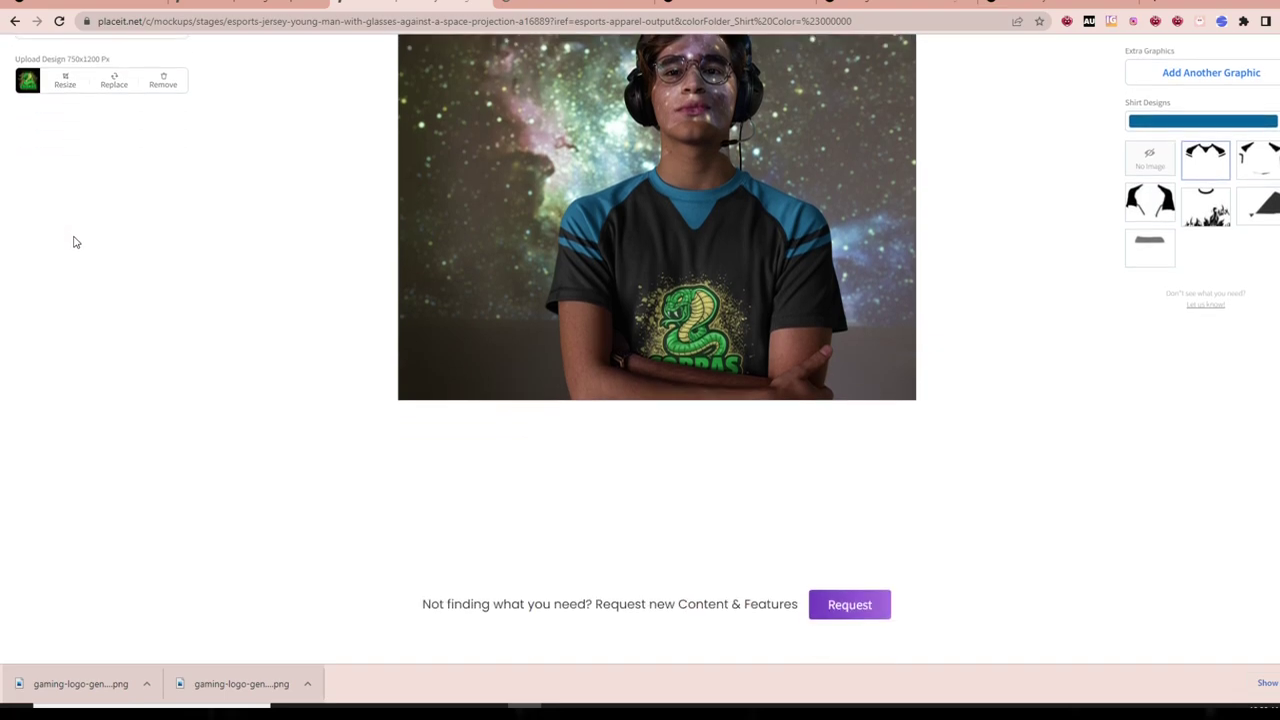
scroll(74, 240, "up", 2)
scroll(222, 320, "down", 2)
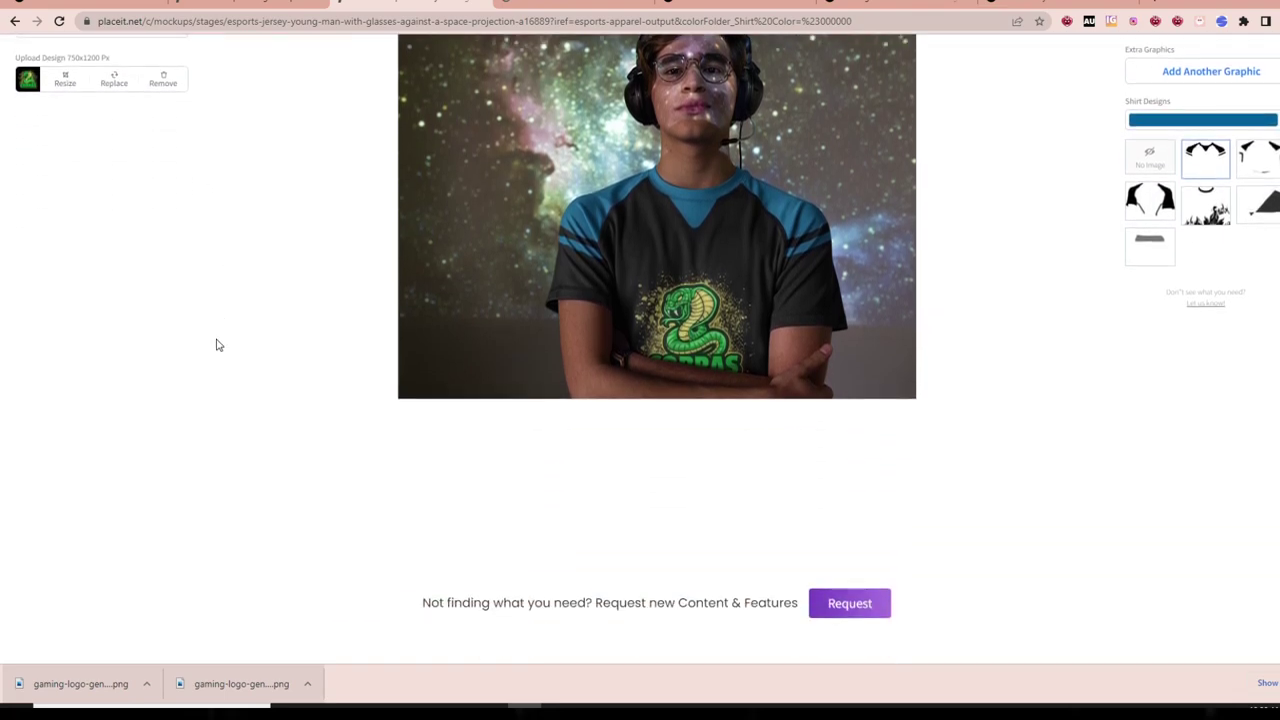
scroll(213, 380, "up", 2)
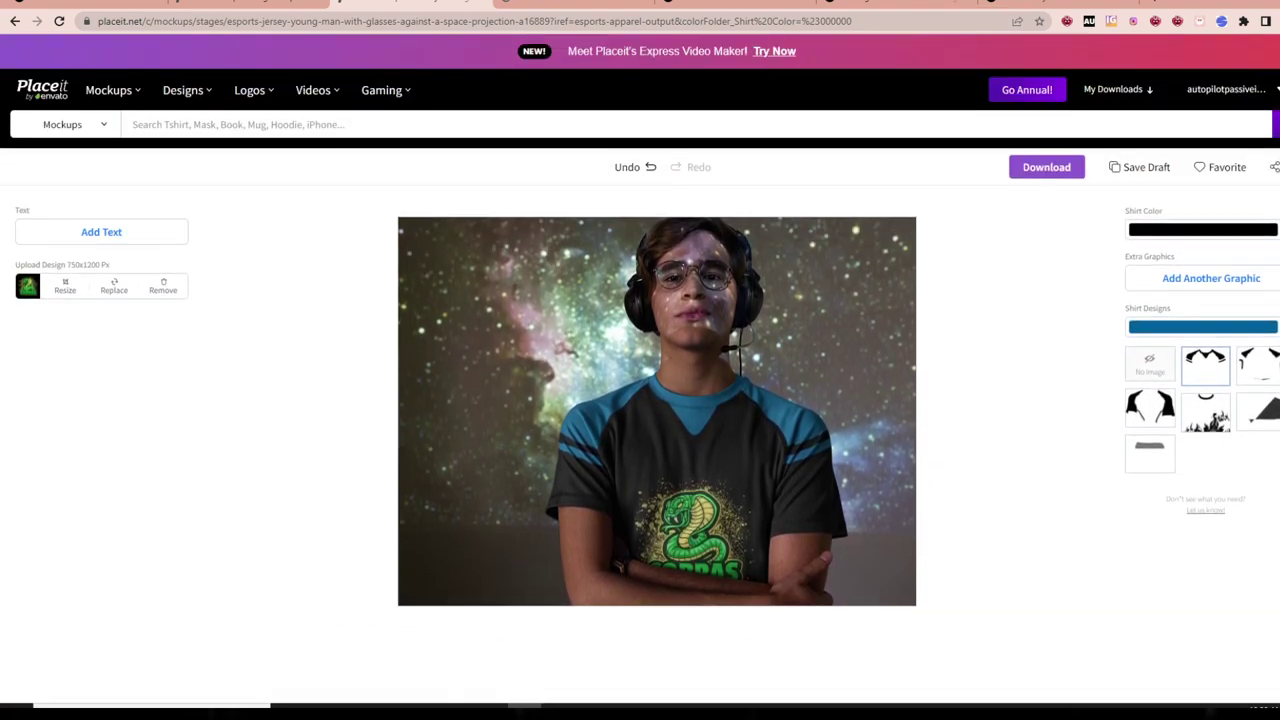
right_click(274, 270)
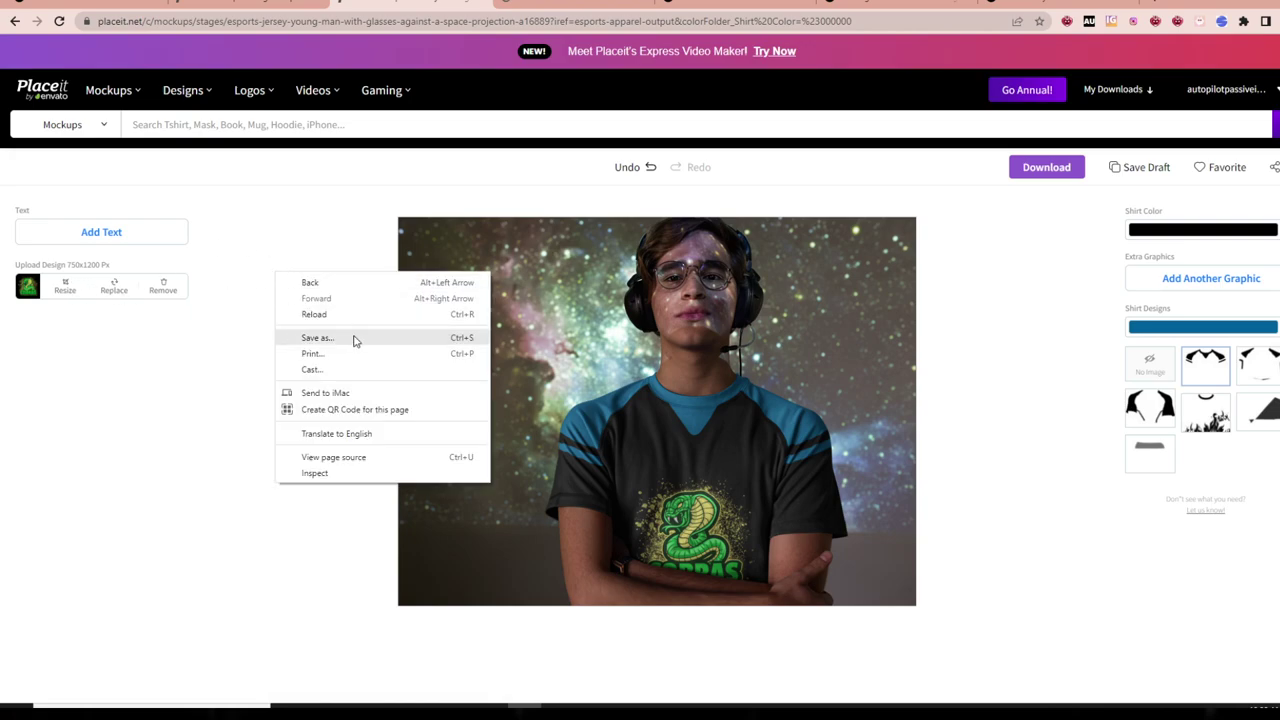
left_click(316, 318)
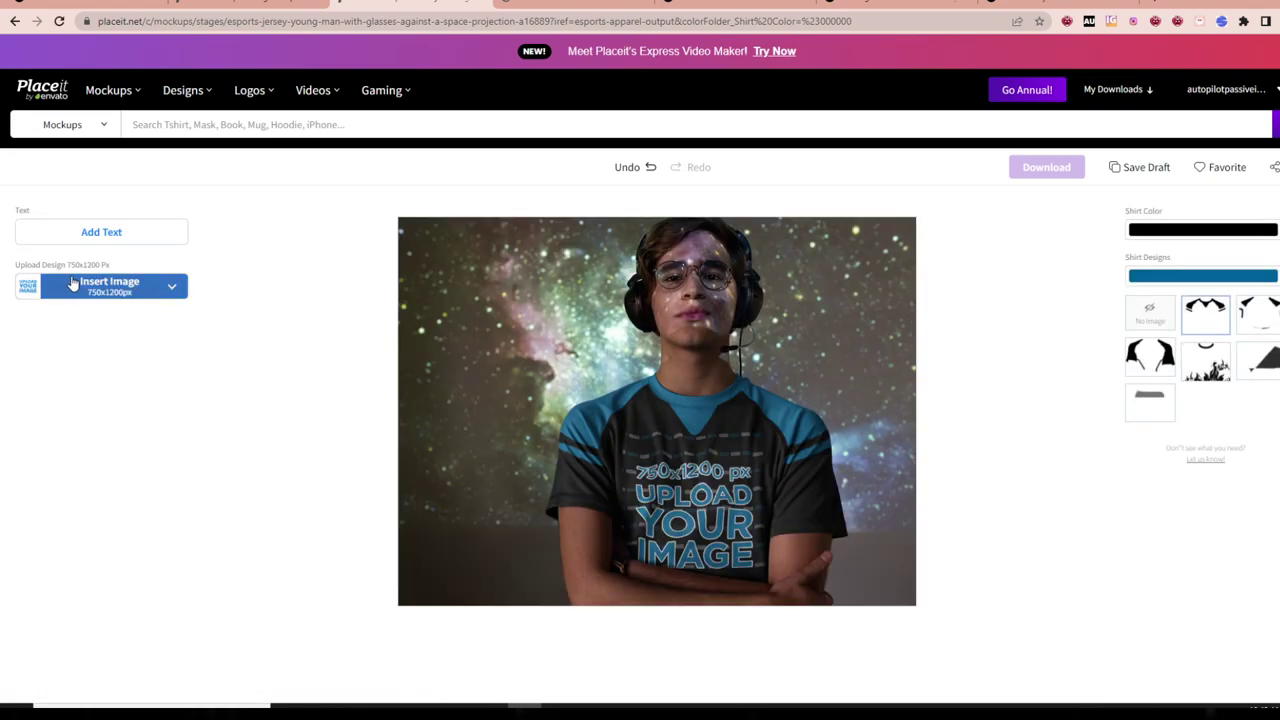
- Insert the transparent-background COBRAS logo into the jersey design, moving it toward the top of the crop area before cropping
left_click(73, 284)
left_click(101, 345)
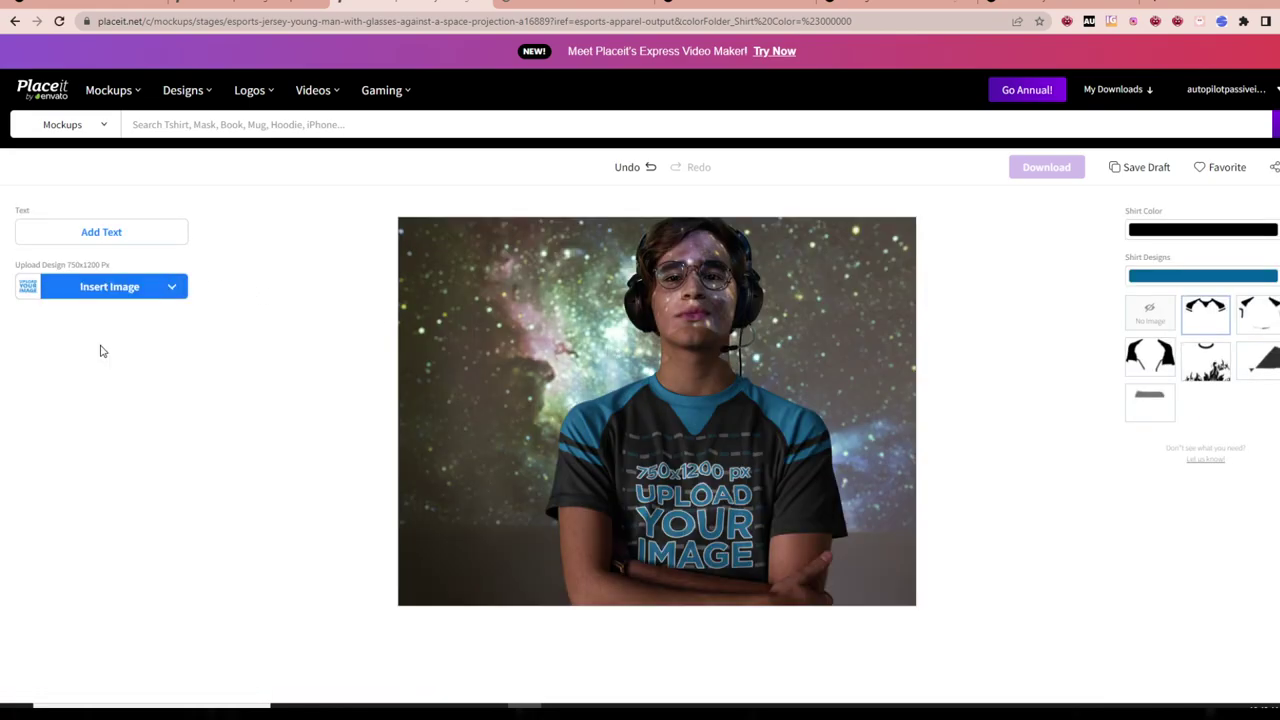
double_click(352, 190)
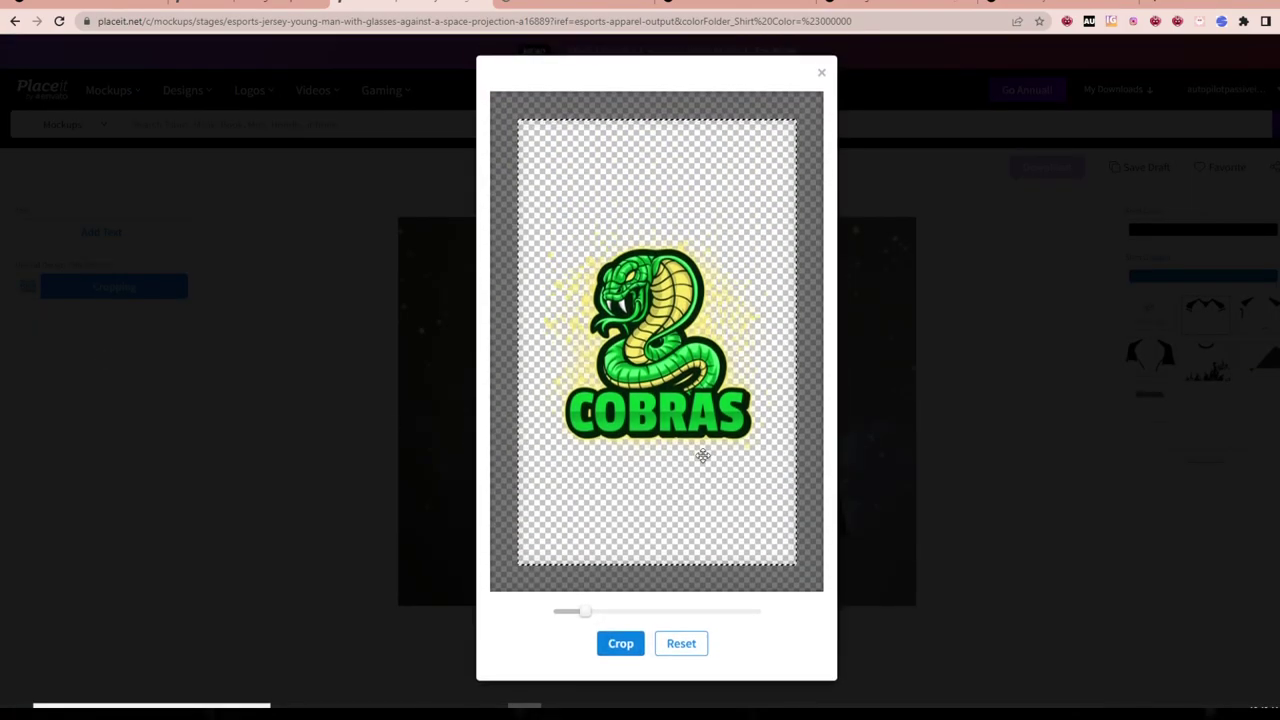
left_click_drag(700, 450, 688, 305)
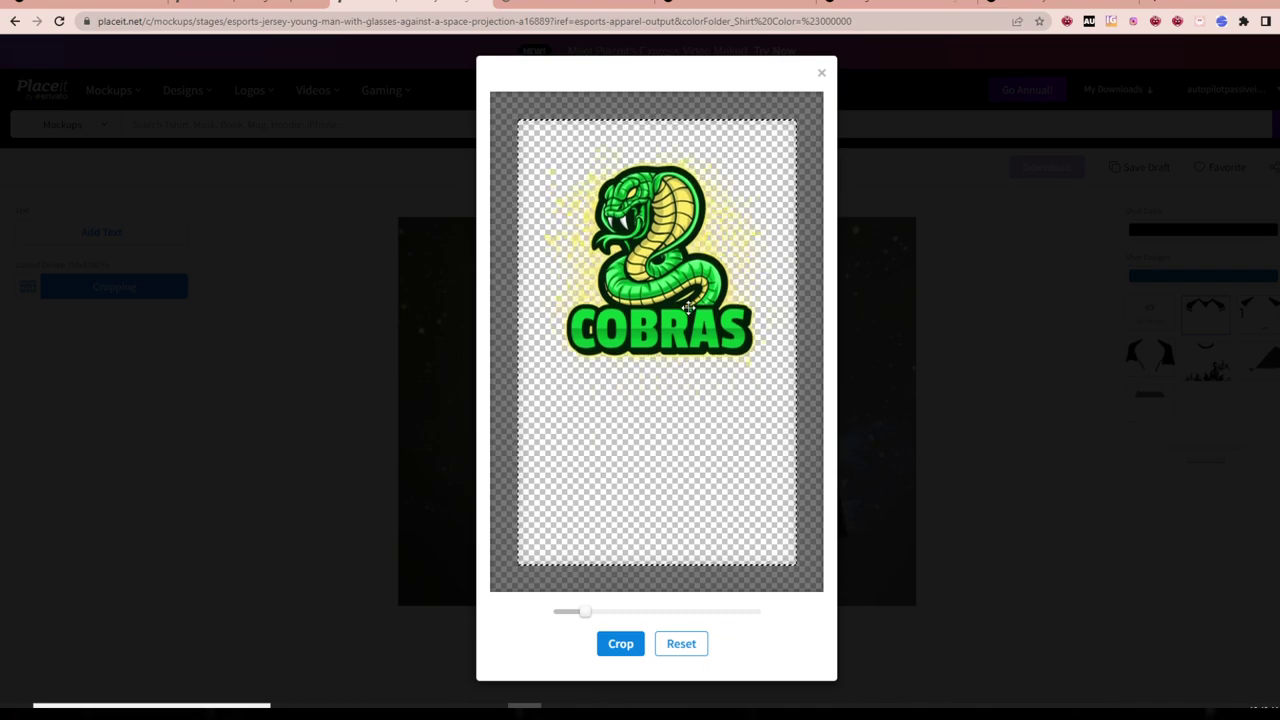
left_click(621, 644)
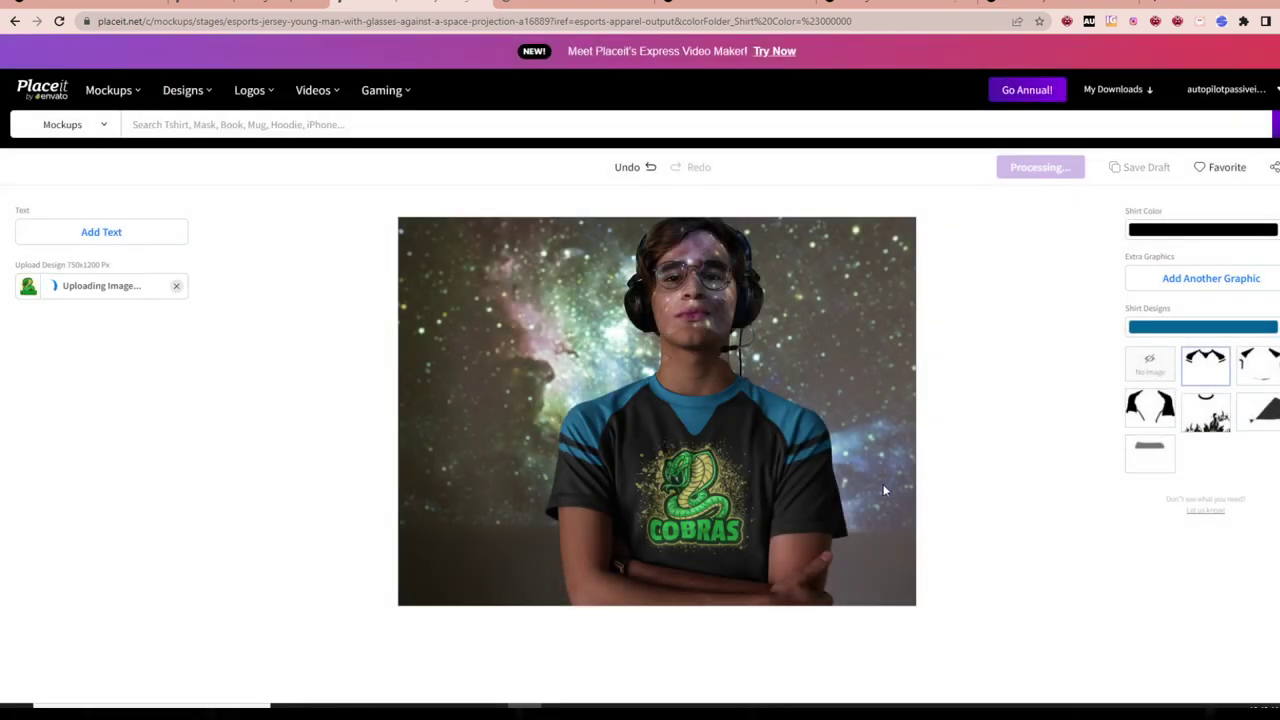
- Set the jersey's shirt design color to the bright green from the recent colors
left_click(1245, 327)
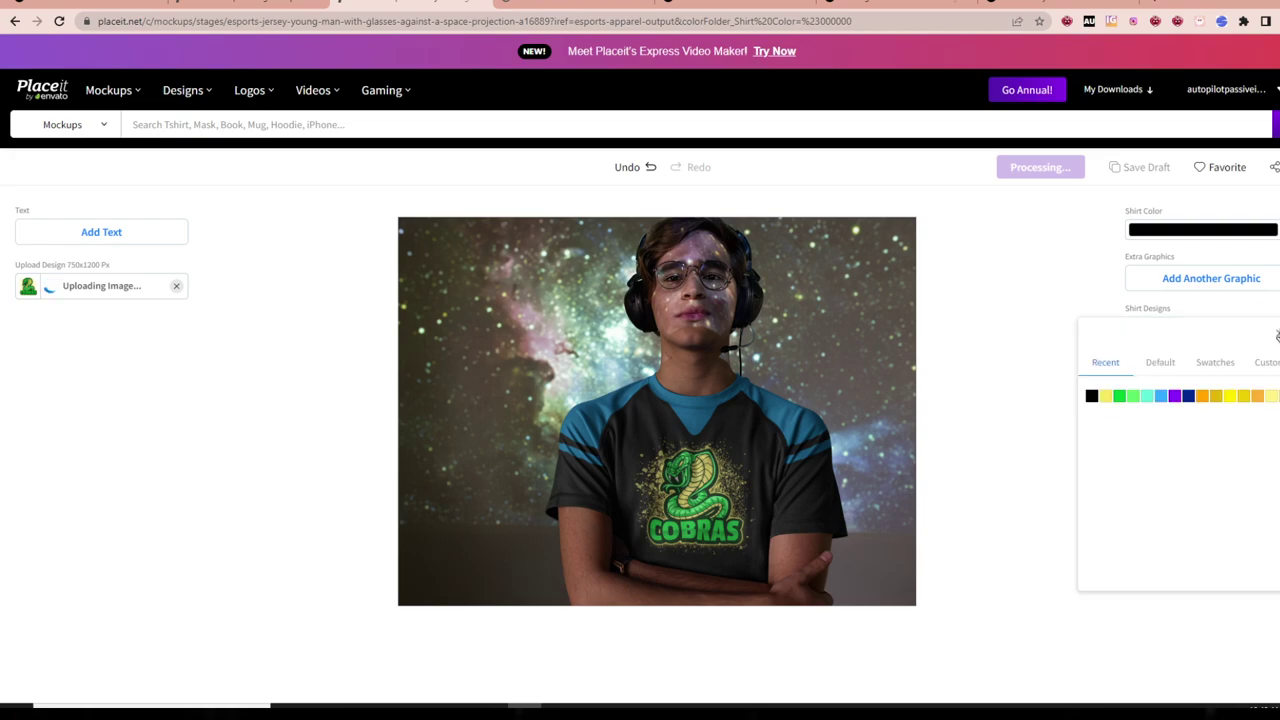
left_click(1119, 398)
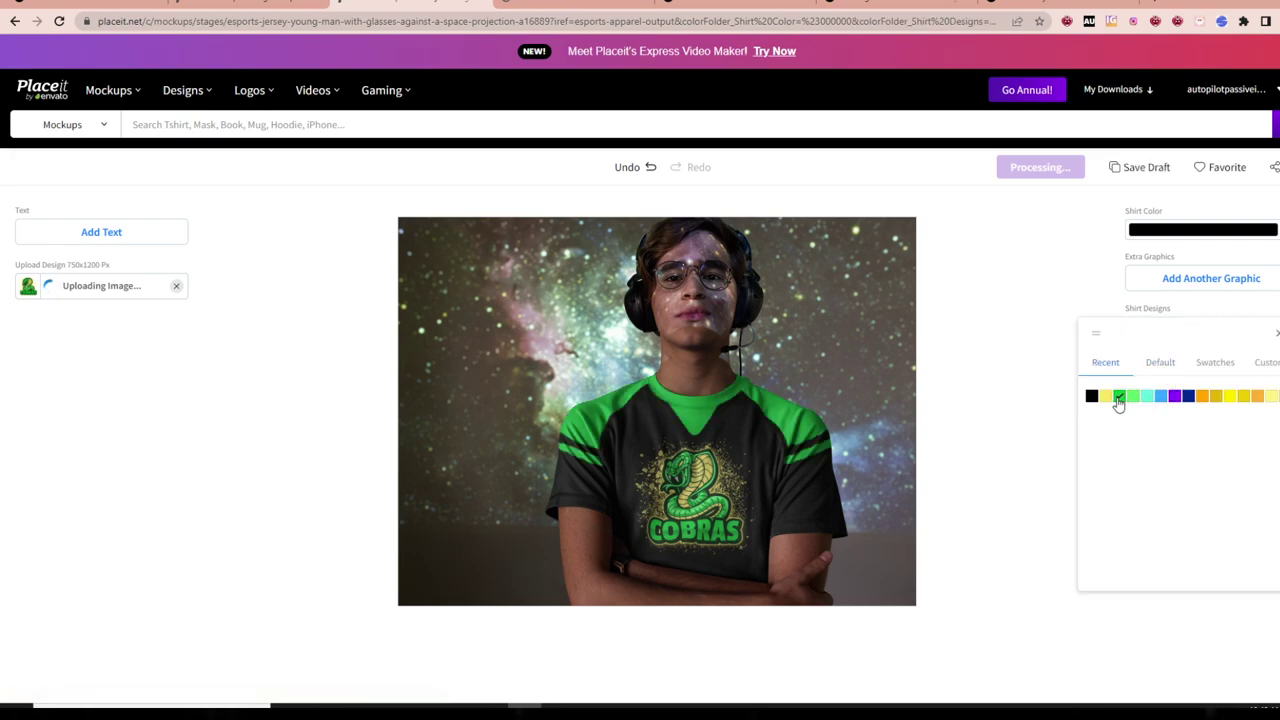
left_click(1013, 474)
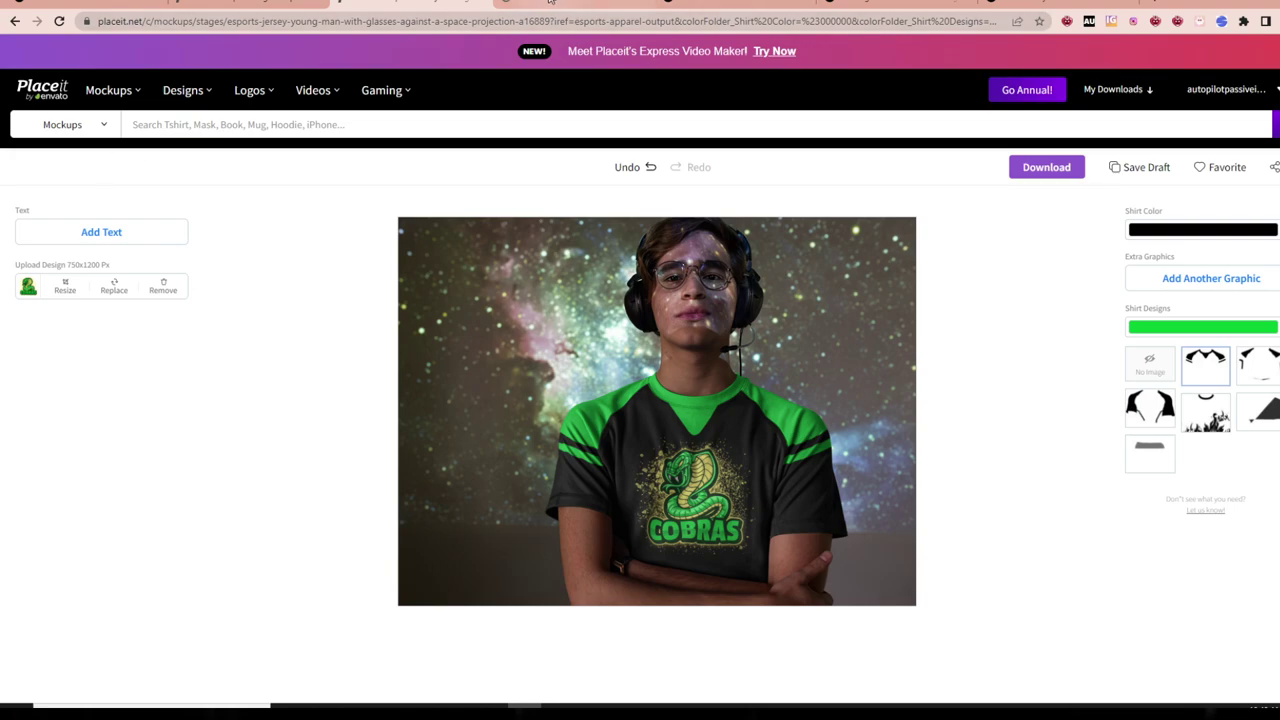
- Switch to the Zazzle T-shirt listing form and look through the choices for which products the design is sold on
left_click(570, 8)
left_click(730, 8)
left_click(895, 8)
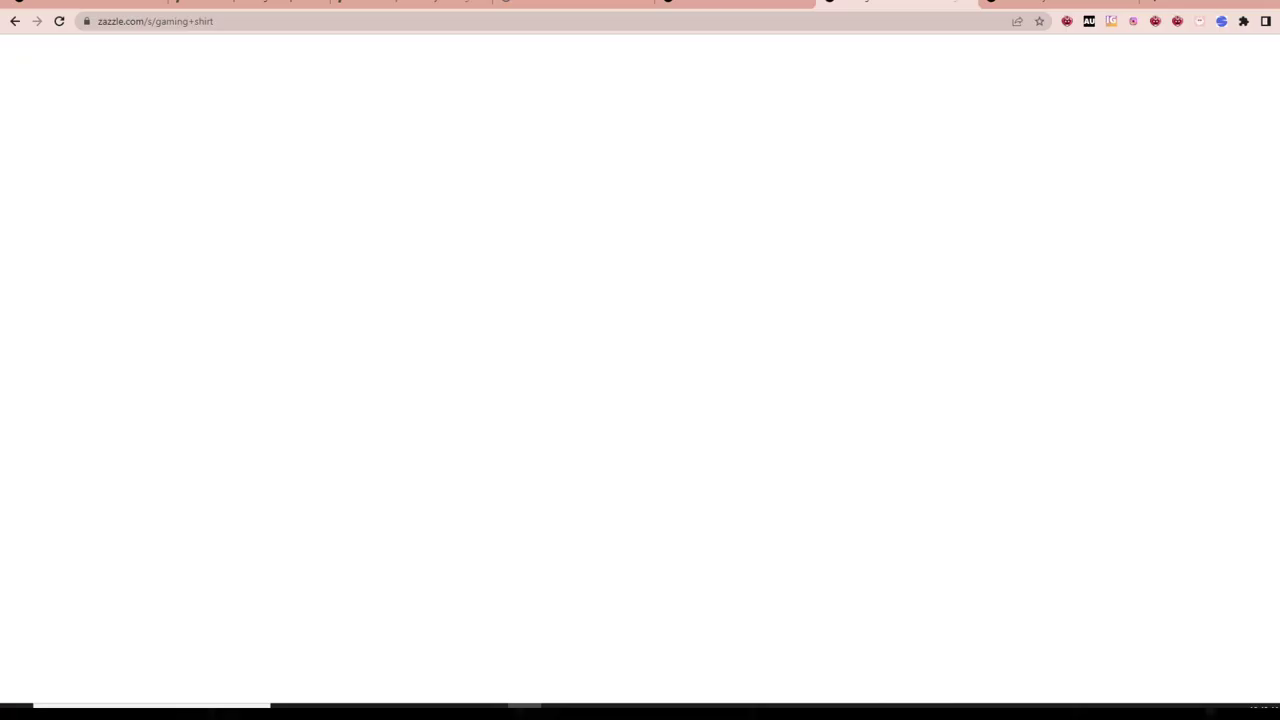
left_click(735, 8)
scroll(570, 244, "up", 10)
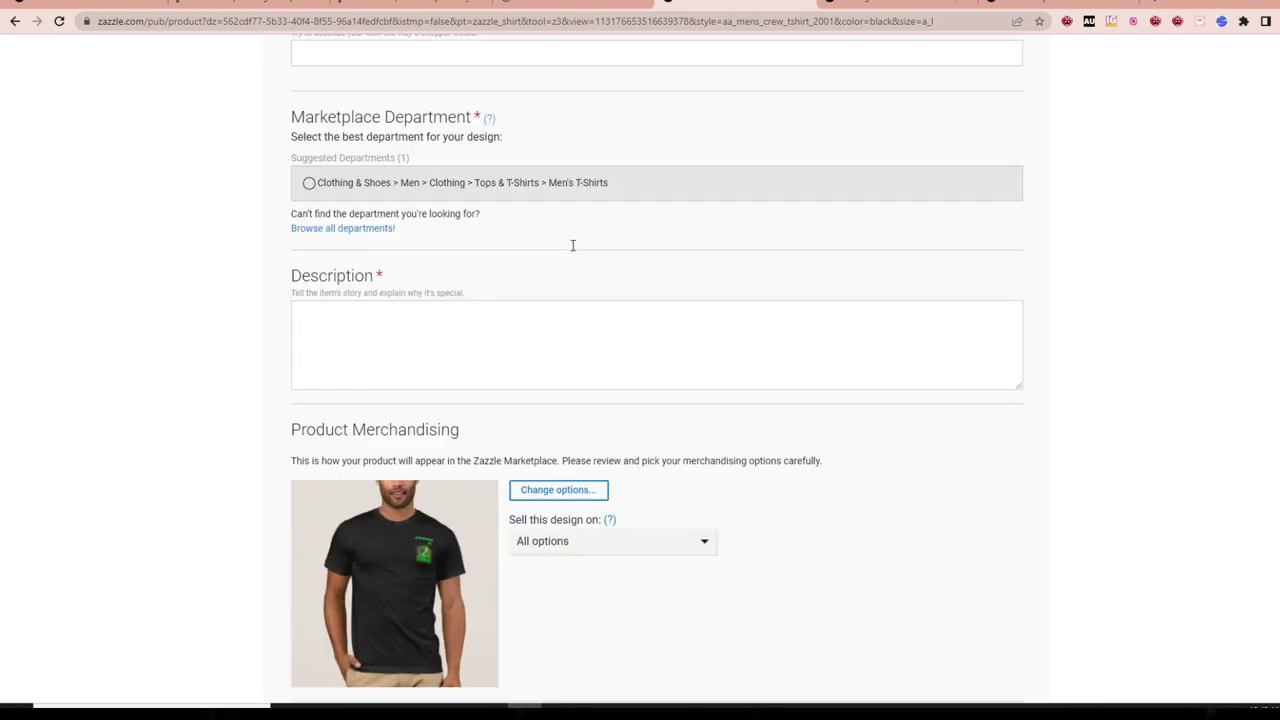
scroll(540, 290, "down", 3)
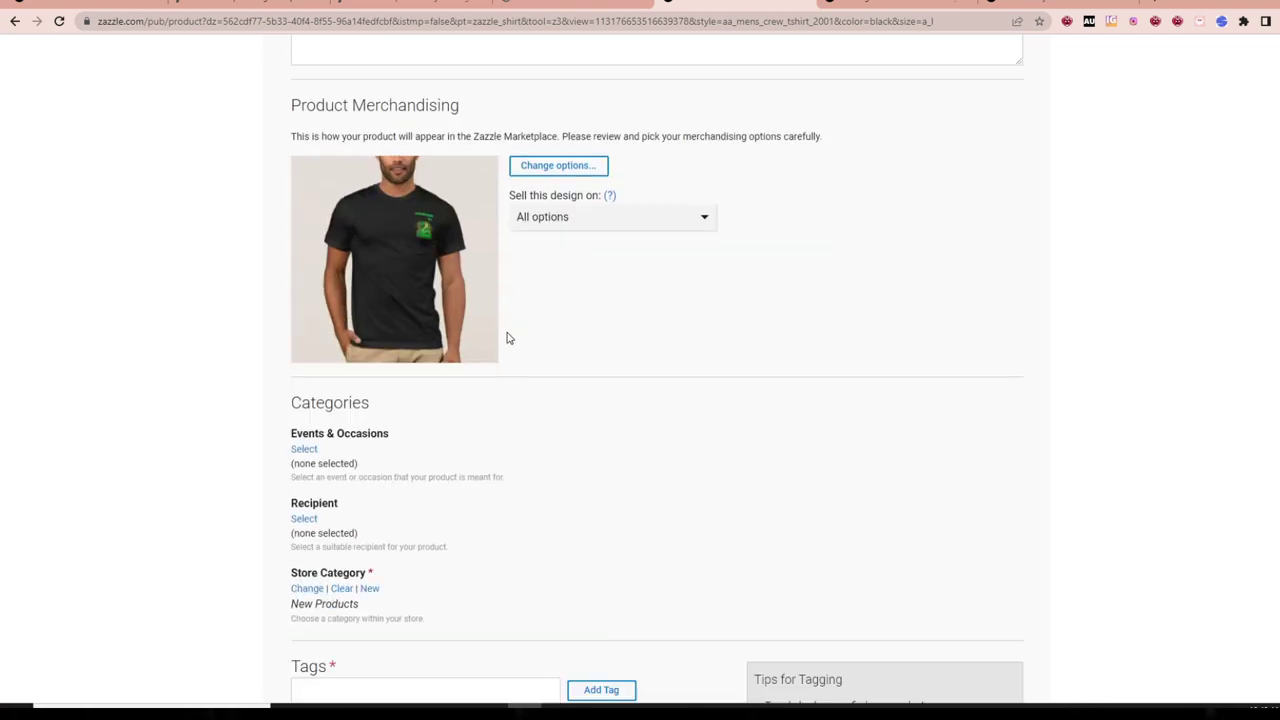
left_click(567, 197)
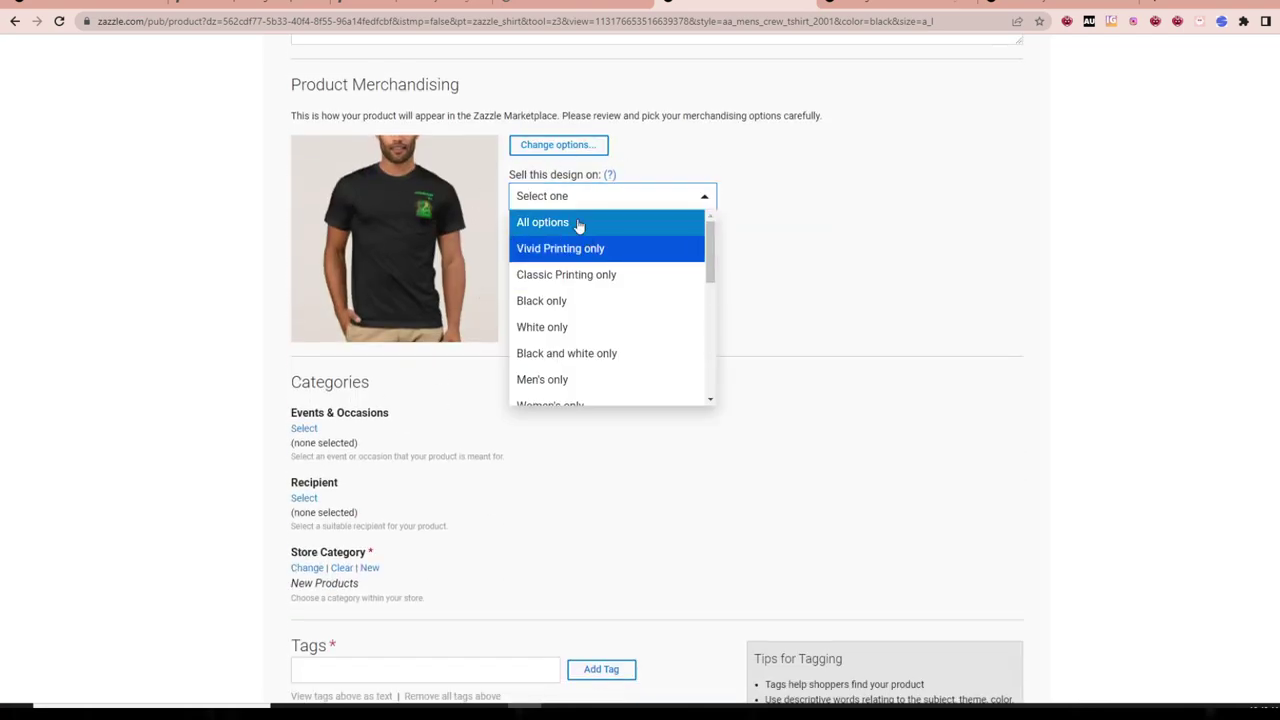
scroll(557, 300, "down", 1)
scroll(583, 327, "down", 5)
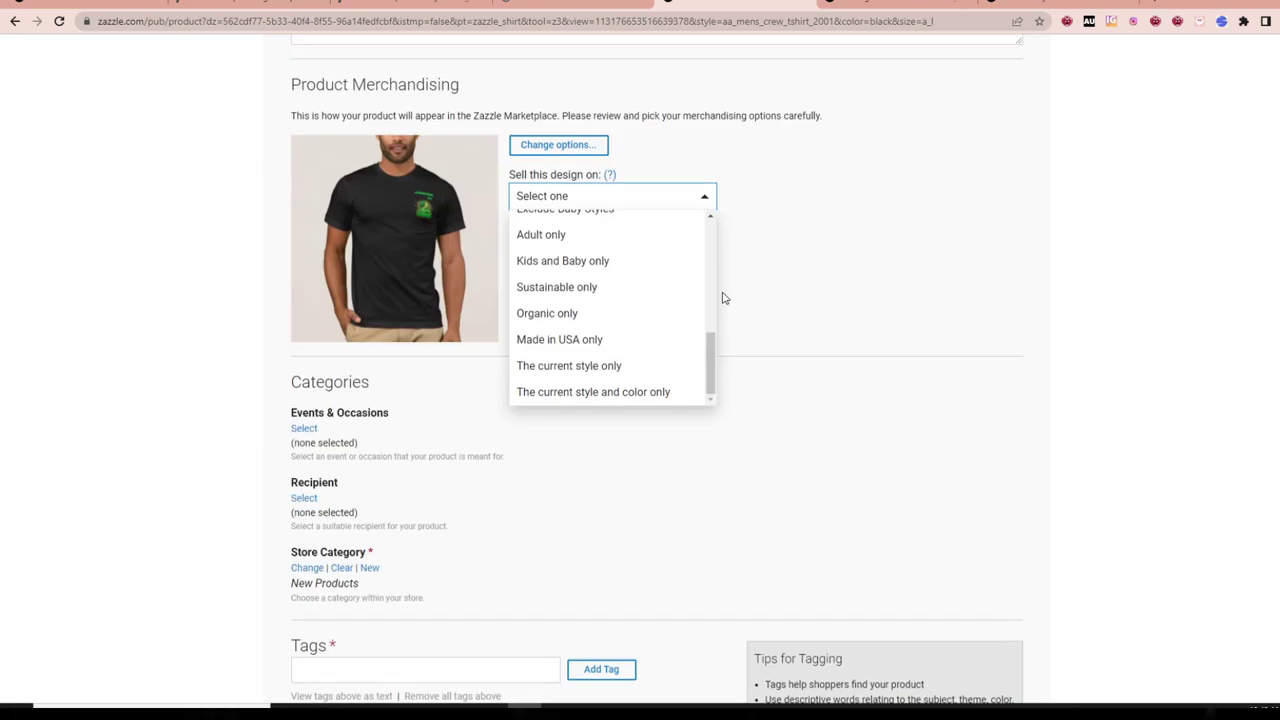
scroll(603, 266, "up", 3)
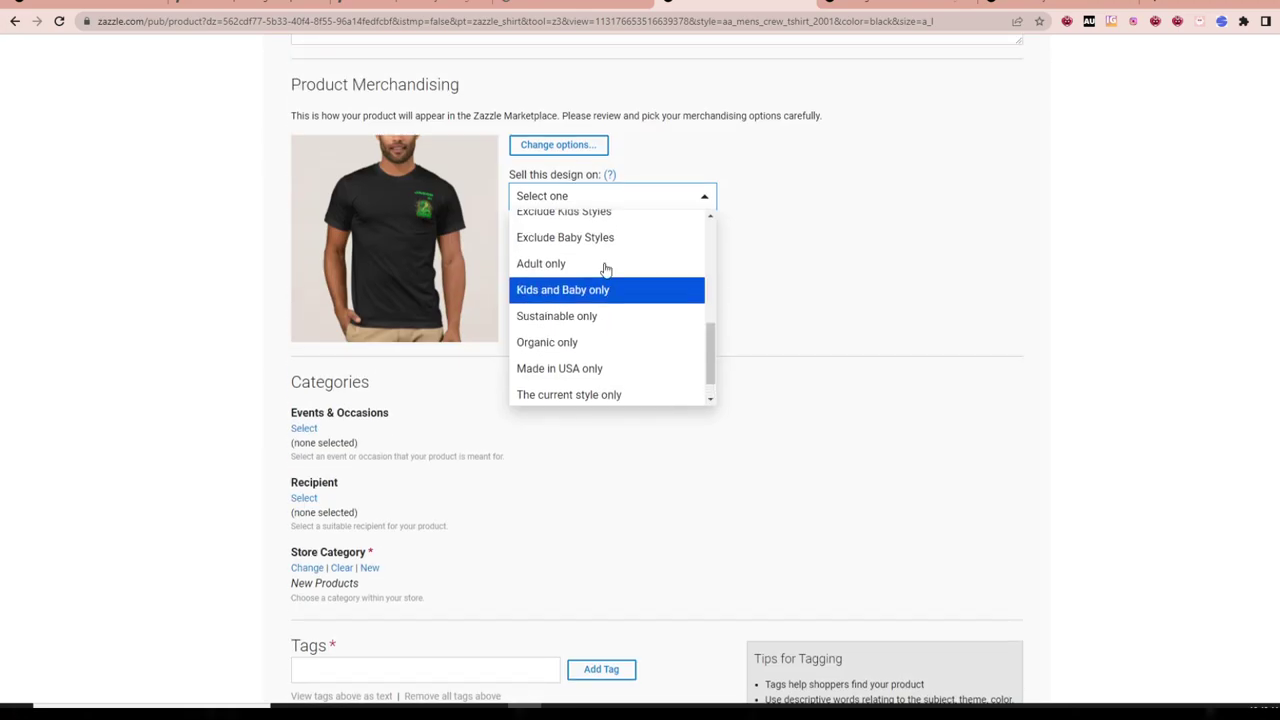
- Preview the Basic Dark T-Shirt in the merchandising options, view the full style list, and leave without applying a change
left_click(537, 149)
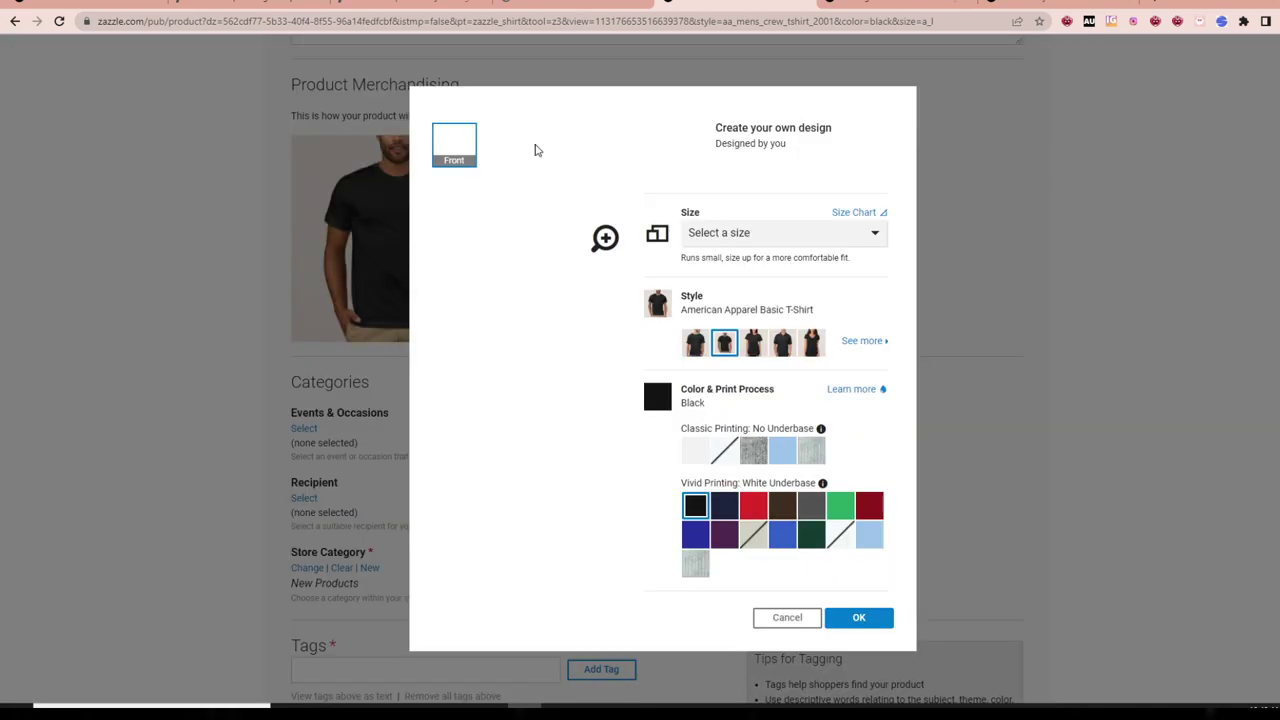
left_click(697, 343)
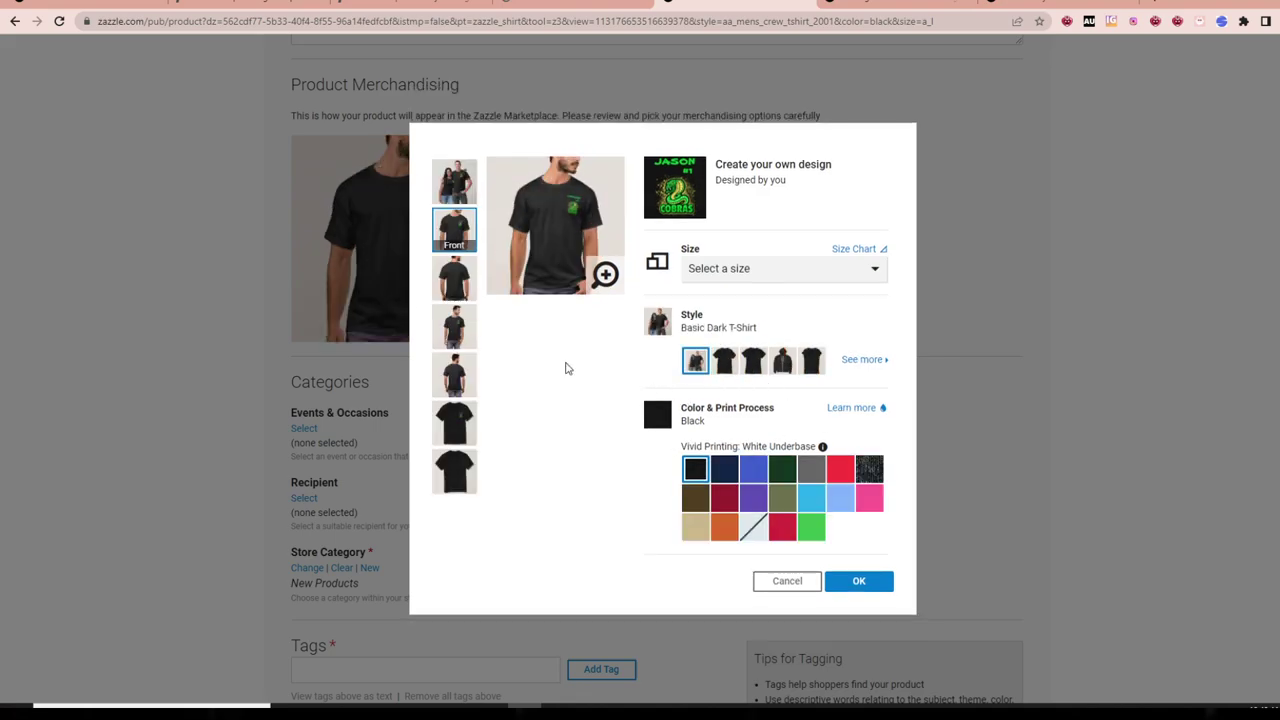
left_click(860, 359)
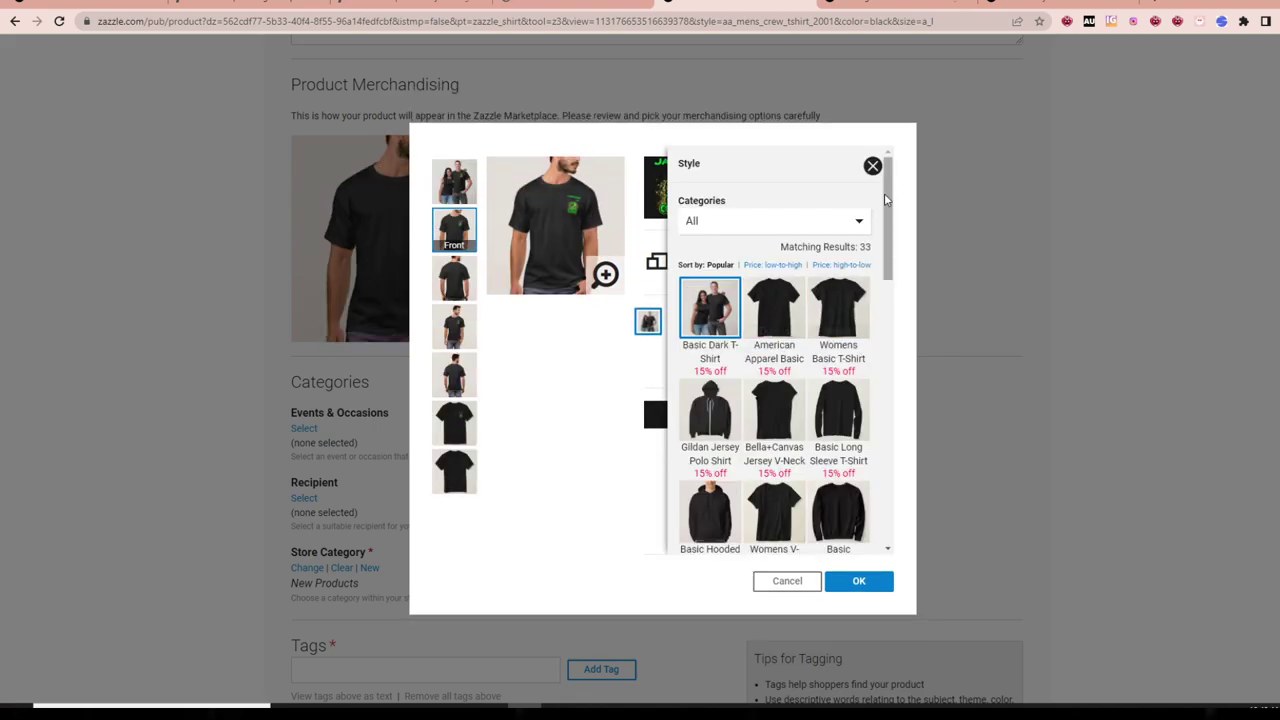
left_click(872, 165)
left_click(808, 588)
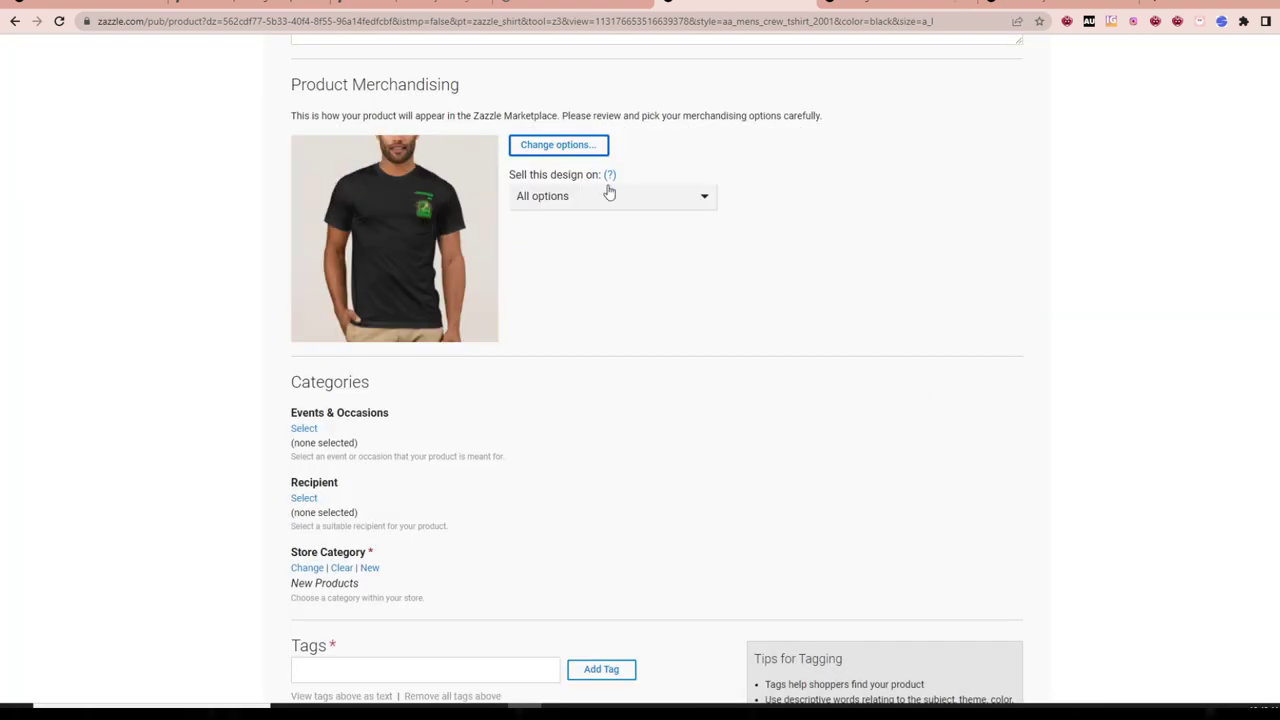
- Look over the listing's categories, tags, additional information and royalty sections
scroll(871, 577, "up", 6)
scroll(846, 451, "down", 14)
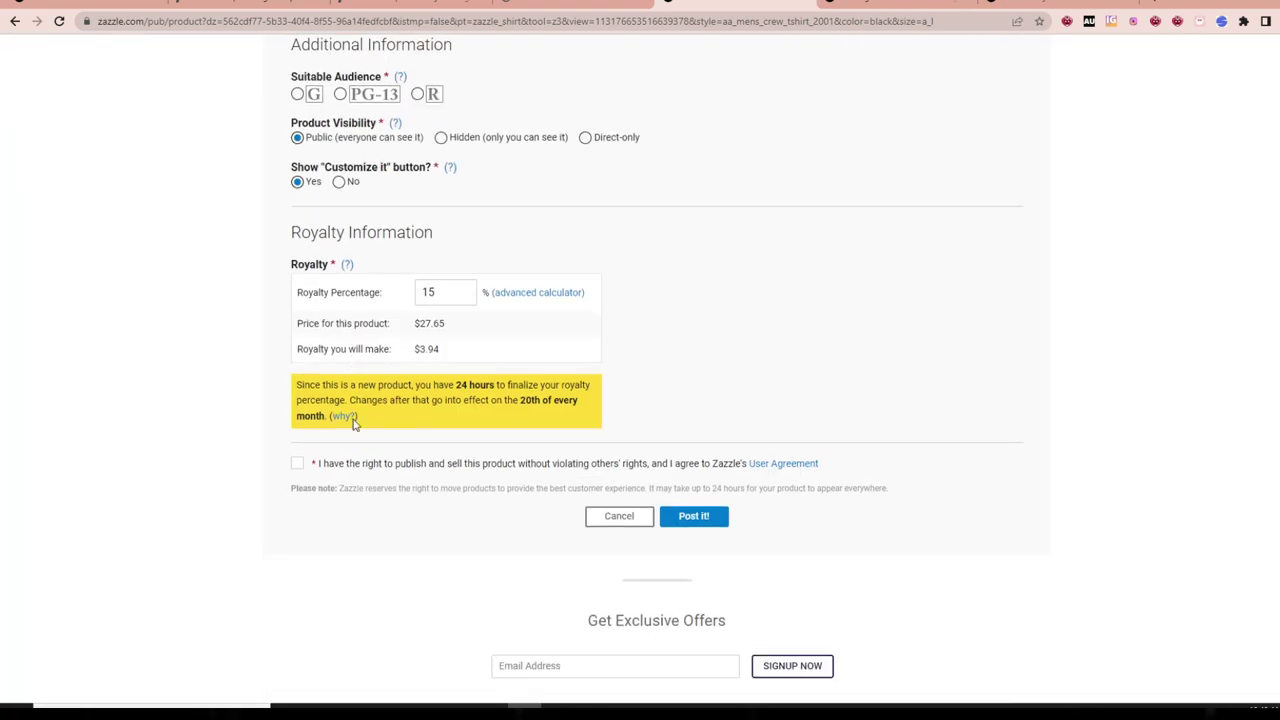
scroll(480, 420, "up", 3)
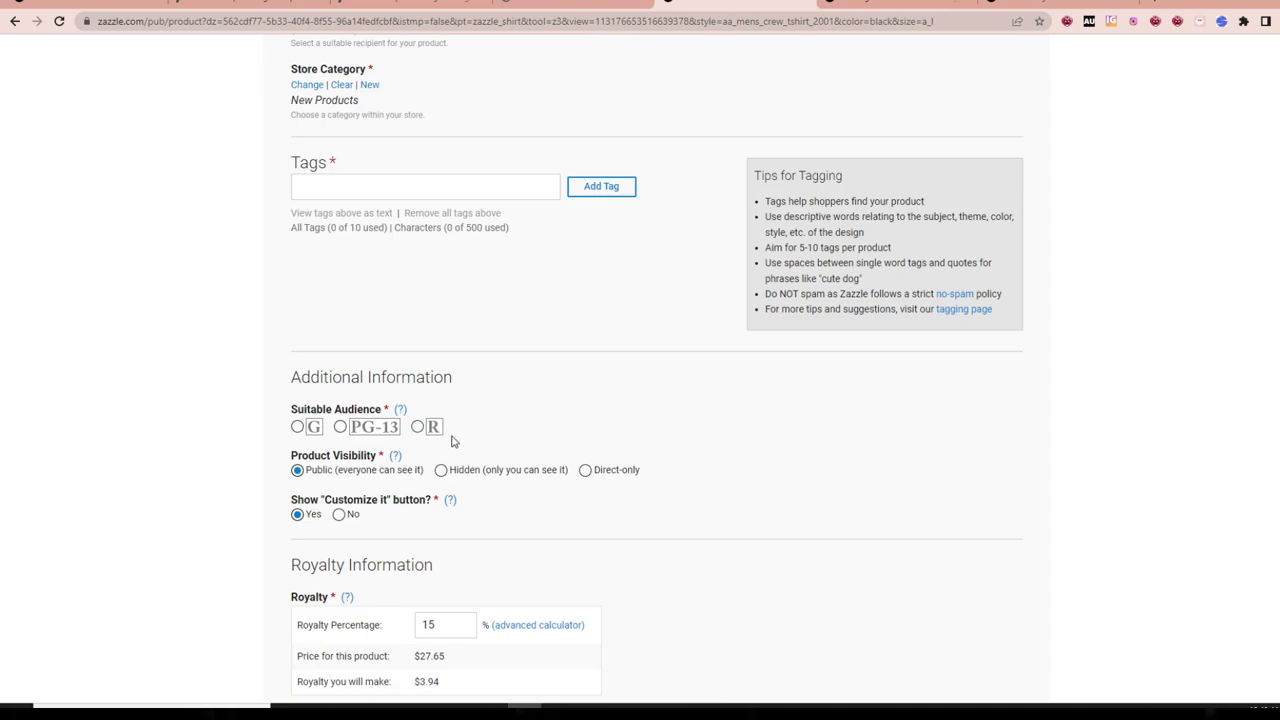
scroll(560, 403, "up", 3)
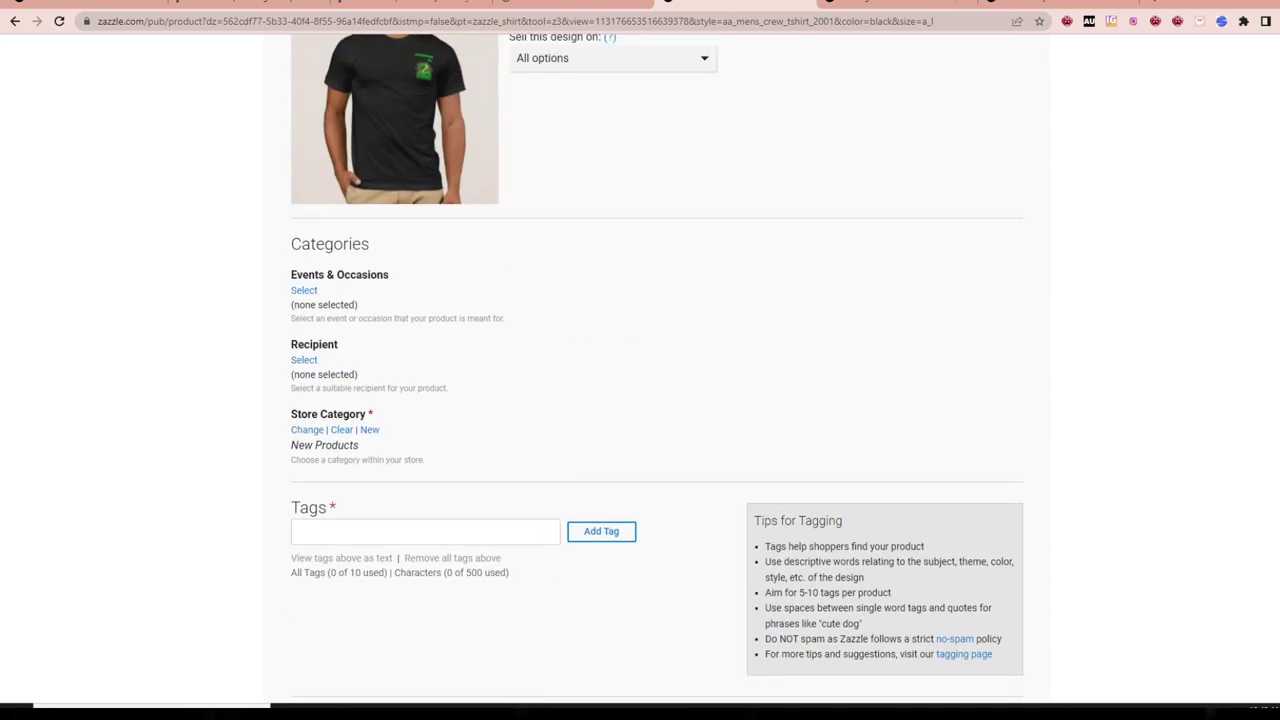